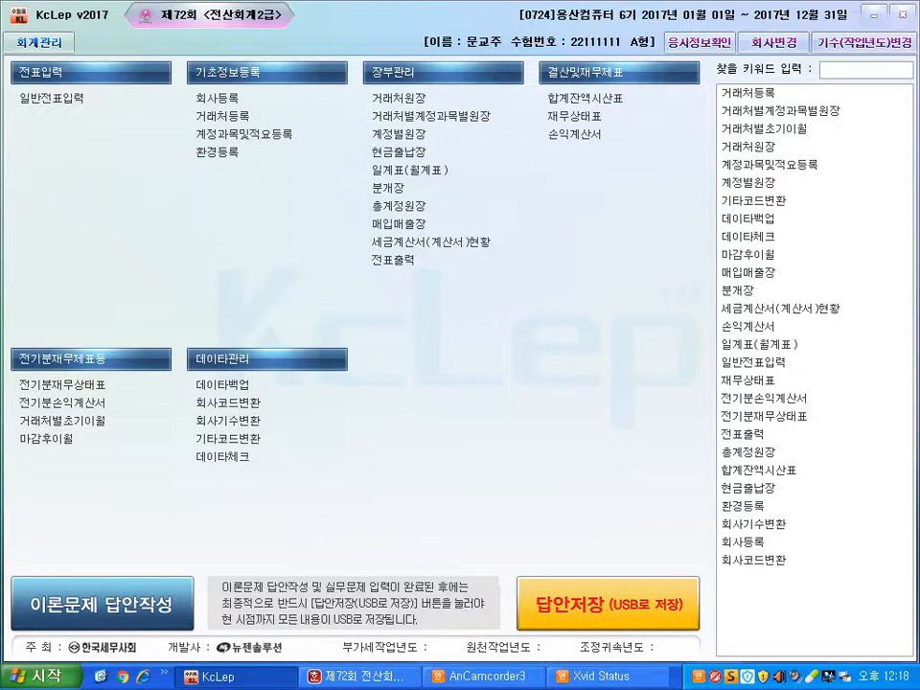
# Switch to the exam document in Hangul and colour the company name "용산컴퓨터" in the opening paragraph red
pyautogui.hotkey('alt', 'Tab')
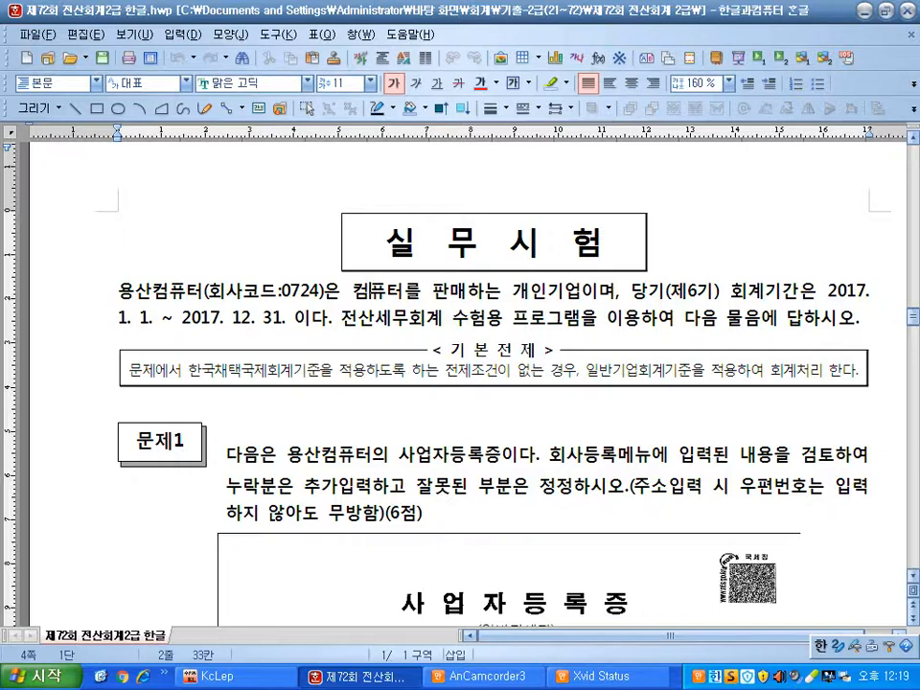
pyautogui.press('Home')
pyautogui.hotkey('shift', 'Right')
pyautogui.hotkey('shift', 'Right')
pyautogui.hotkey('shift', 'Right')
pyautogui.hotkey('shift', 'Right')
pyautogui.hotkey('shift', 'Right')
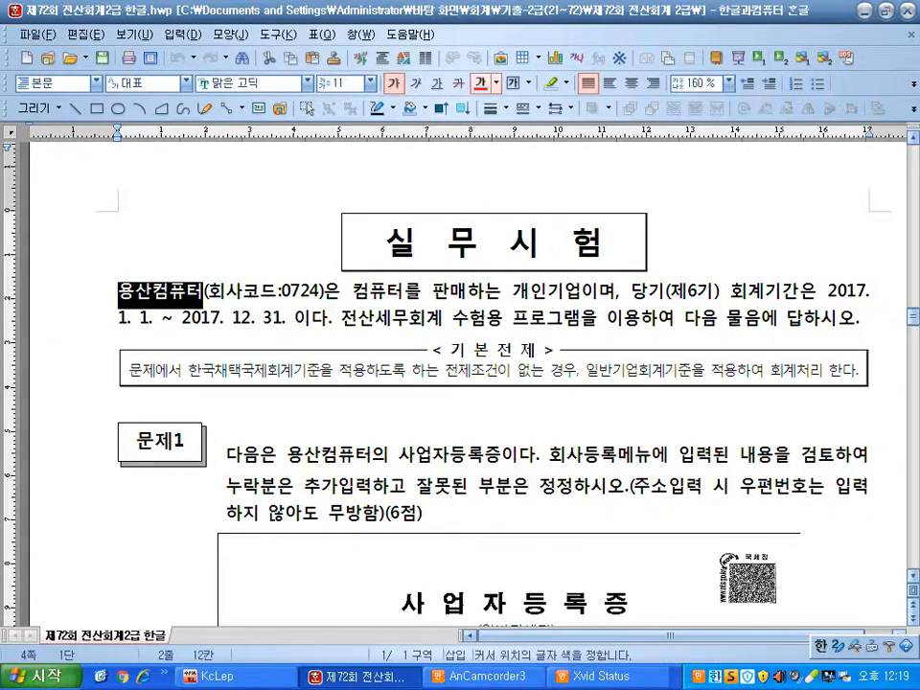
pyautogui.click(481, 82)
# Colour the phrase "컴퓨터를 판매하는 개인기업이며," in the opening paragraph red
pyautogui.hotkey('ctrl', 'Right')
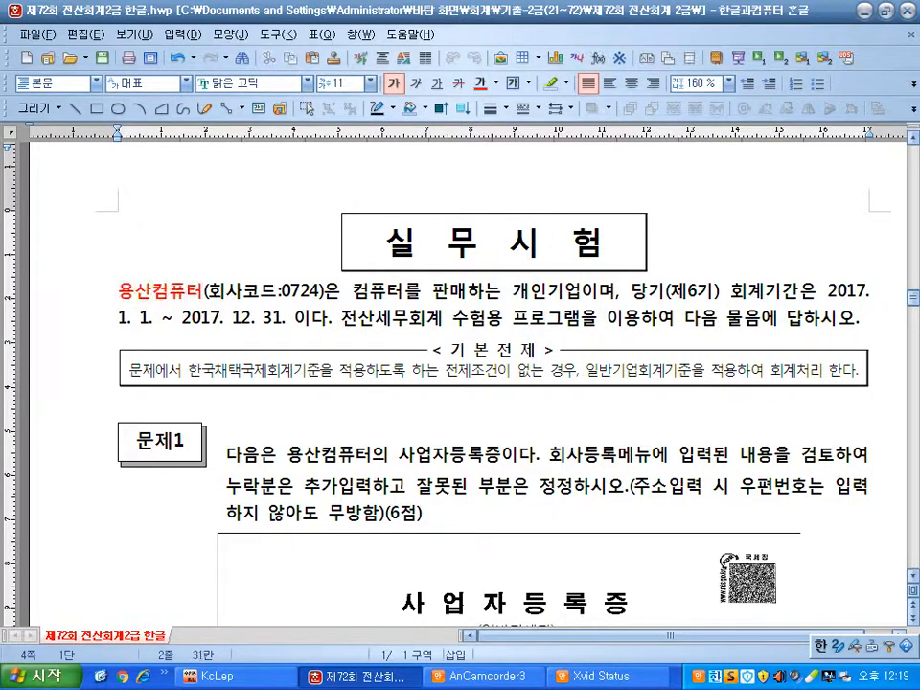
pyautogui.hotkey('shift', 'Right')
pyautogui.hotkey('shift', 'Right')
pyautogui.hotkey('shift', 'Right')
pyautogui.hotkey('shift', 'Right')
pyautogui.hotkey('shift', 'Right')
pyautogui.hotkey('shift', 'Right')
pyautogui.hotkey('shift', 'Right')
pyautogui.hotkey('shift', 'Right')
pyautogui.hotkey('shift', 'Right')
pyautogui.hotkey('shift', 'Right')
pyautogui.hotkey('shift', 'Right')
pyautogui.hotkey('shift', 'Right')
pyautogui.hotkey('shift', 'Right')
pyautogui.hotkey('shift', 'Right')
pyautogui.hotkey('shift', 'Right')
pyautogui.hotkey('shift', 'Right')
pyautogui.hotkey('shift', 'Right')
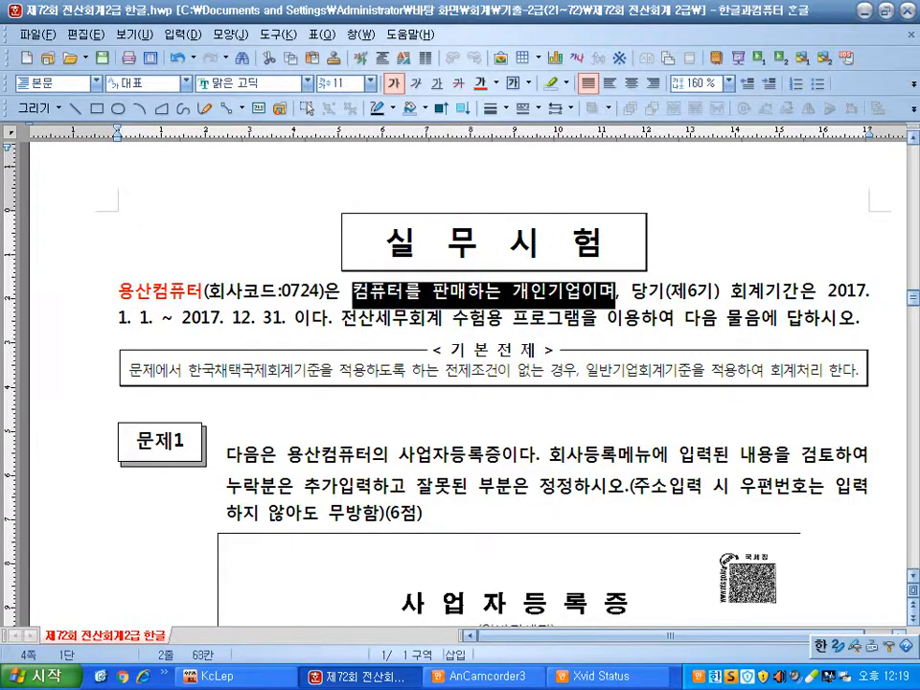
pyautogui.click(480, 82)
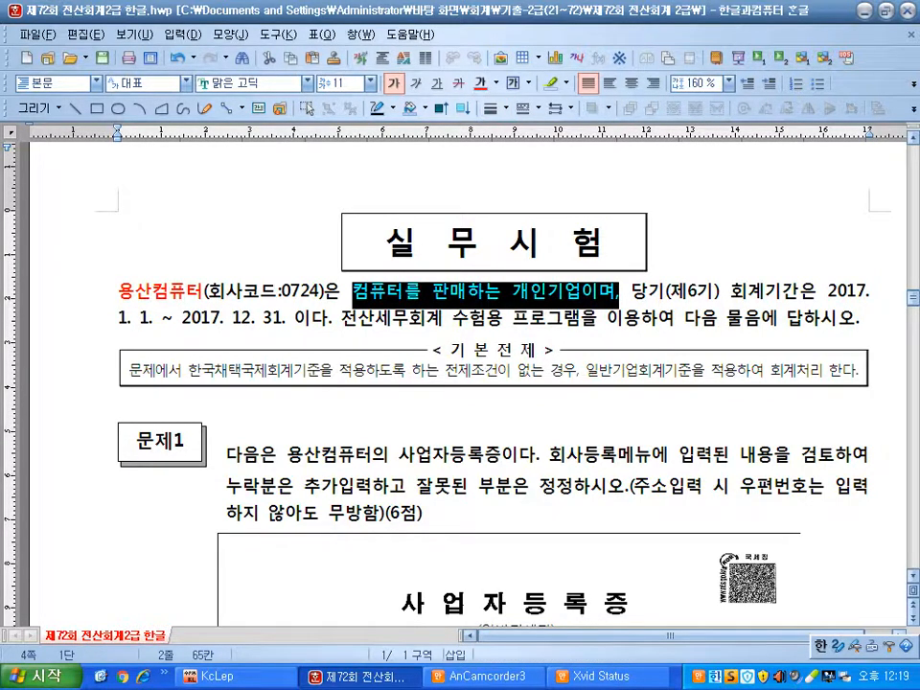
# Examine the company name and the description of its computer sales business in the opening paragraph
pyautogui.press('Left')
pyautogui.hotkey('shift', 'Right')
pyautogui.hotkey('shift', 'Right')
pyautogui.hotkey('shift', 'Right')
pyautogui.hotkey('shift', 'Right')
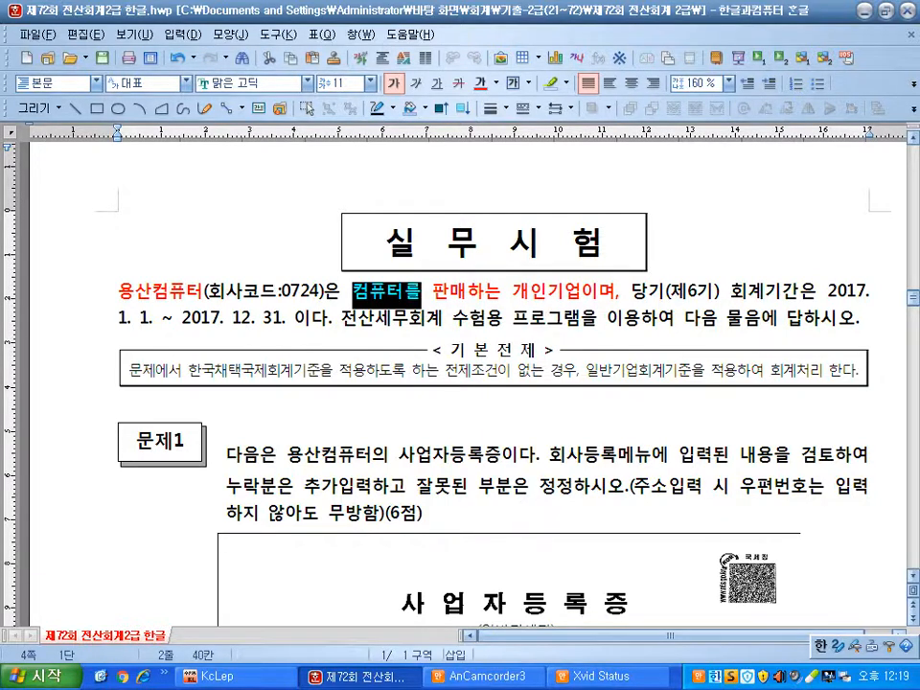
pyautogui.press('Left')
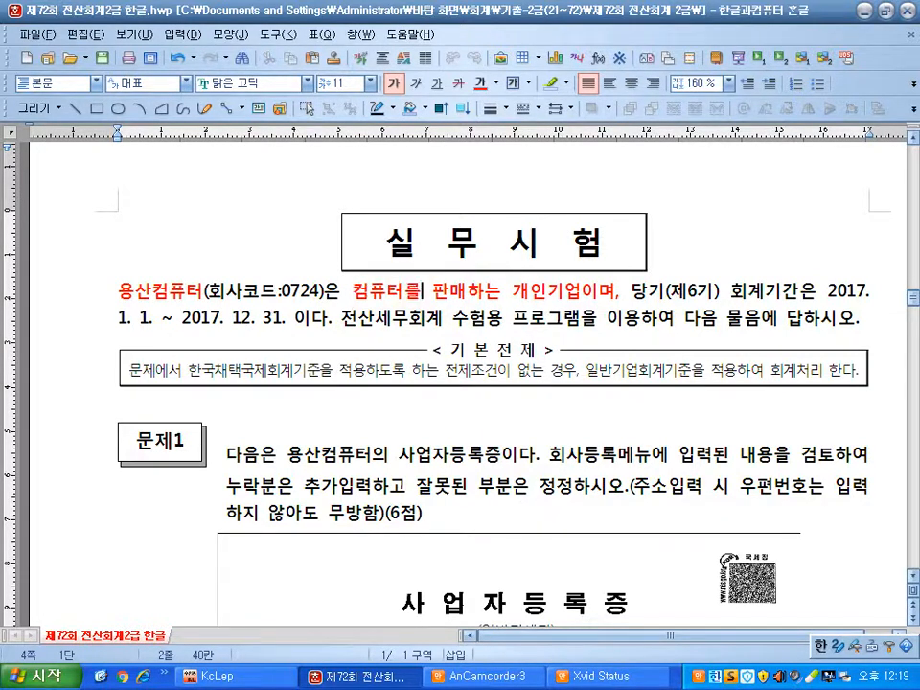
pyautogui.hotkey('shift', 'Right')
pyautogui.hotkey('shift', 'Right')
pyautogui.hotkey('shift', 'Right')
pyautogui.hotkey('shift', 'Right')
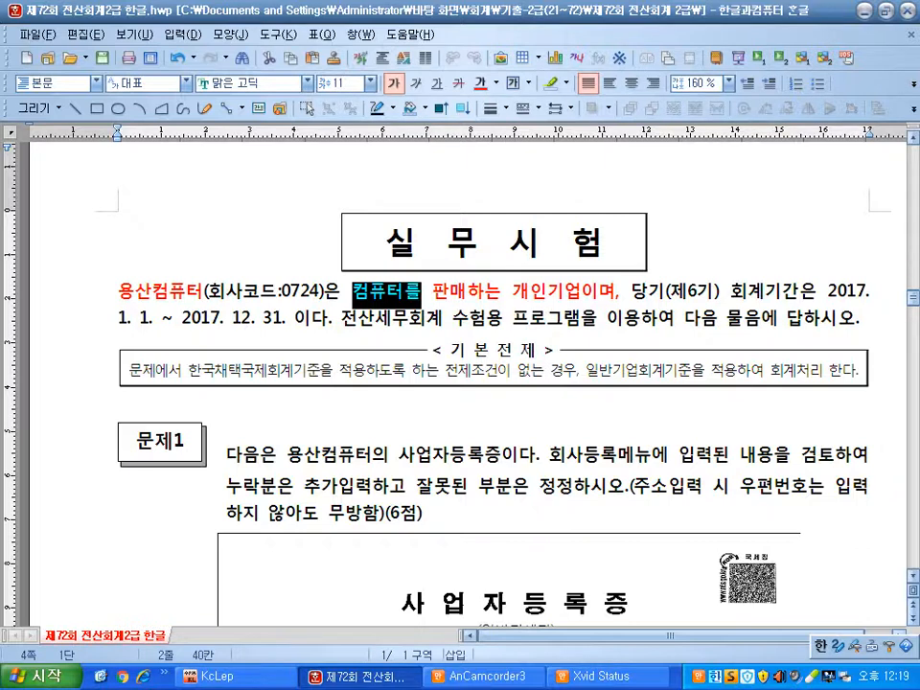
pyautogui.press('Escape')
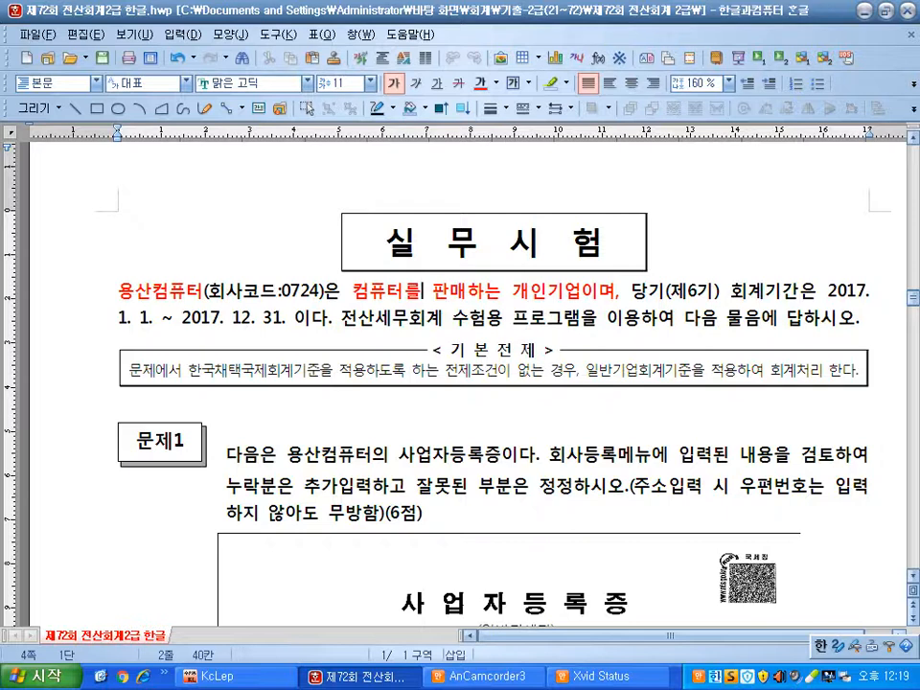
pyautogui.moveTo(120, 291); pyautogui.dragTo(197, 293)
pyautogui.moveTo(353, 291); pyautogui.dragTo(484, 291)
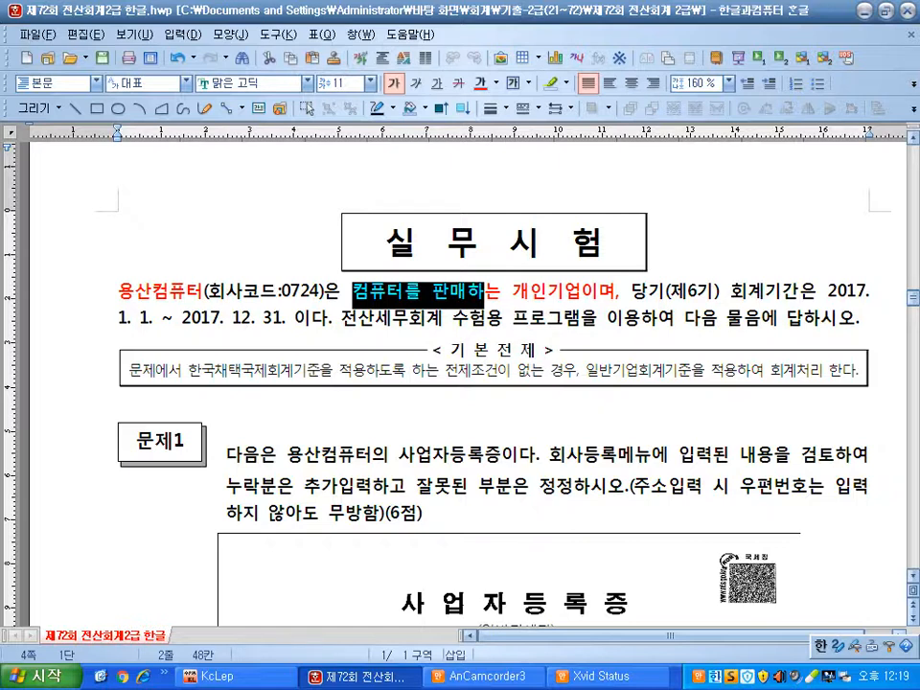
pyautogui.click(485, 291)
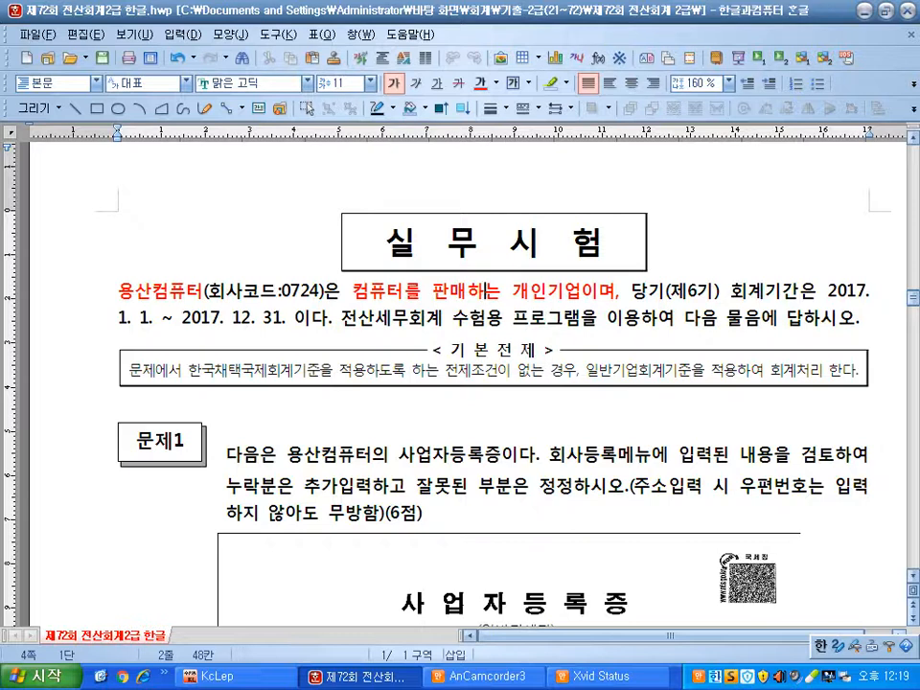
# Review the 문제1 business registration certificate's registration number, trade name, representative, opening date, birth date, address and business type
pyautogui.scroll(-5, 470, 384)
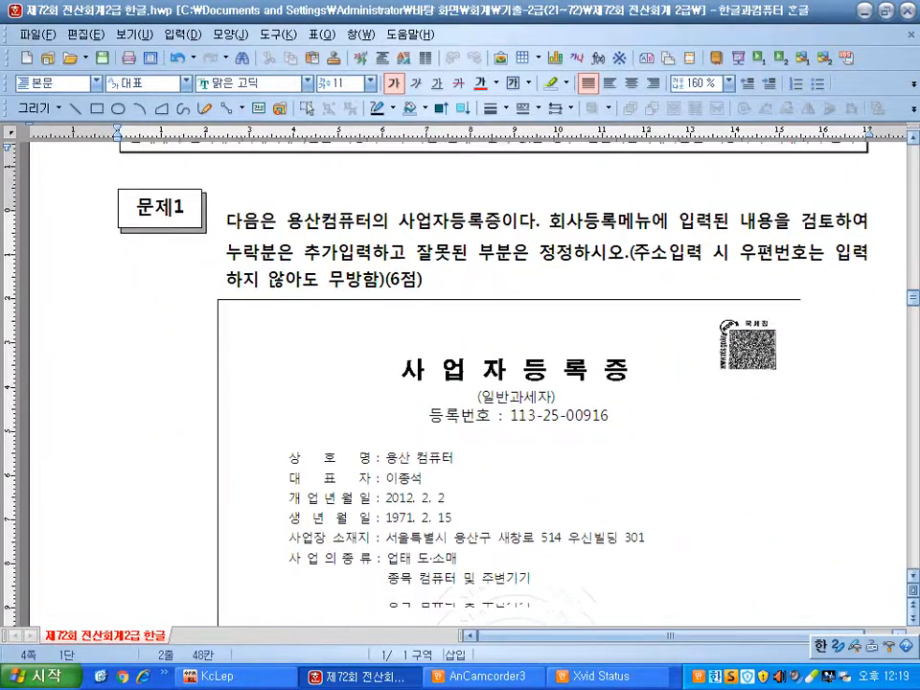
pyautogui.scroll(-1, 470, 384)
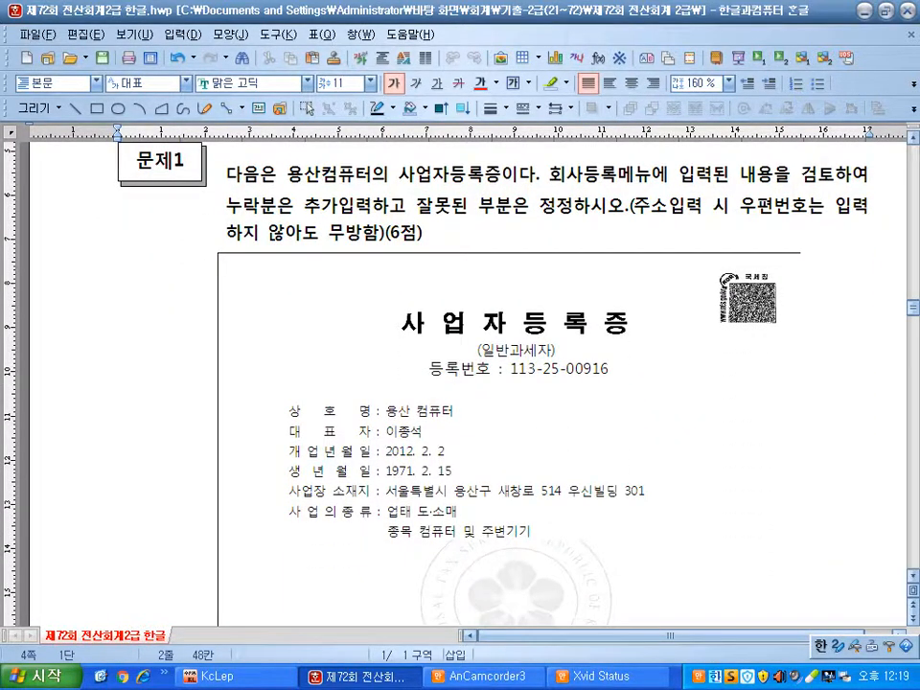
pyautogui.moveTo(510, 368); pyautogui.dragTo(609, 368)
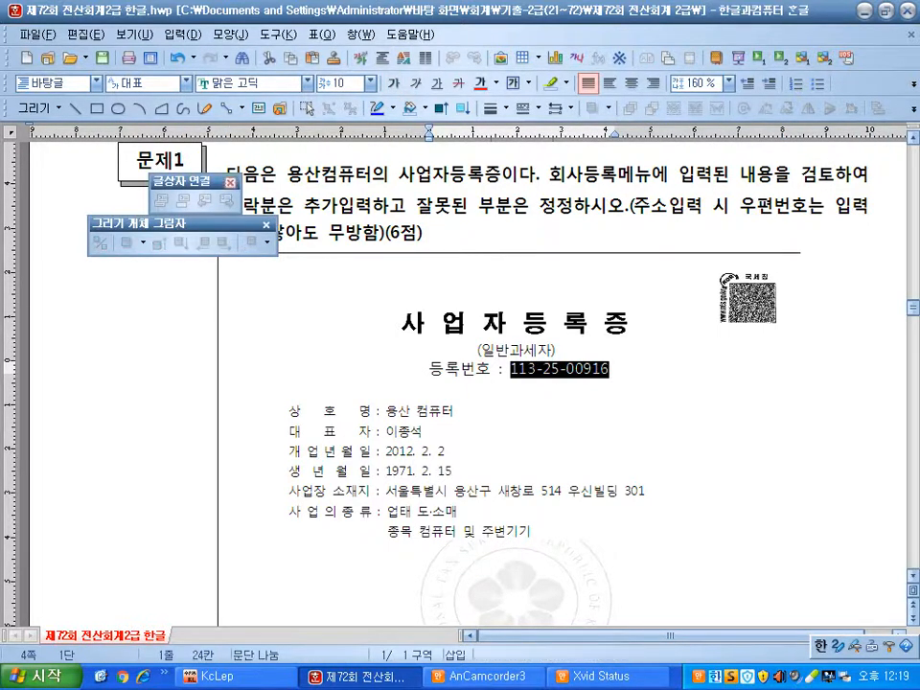
pyautogui.click(230, 182)
pyautogui.click(267, 225)
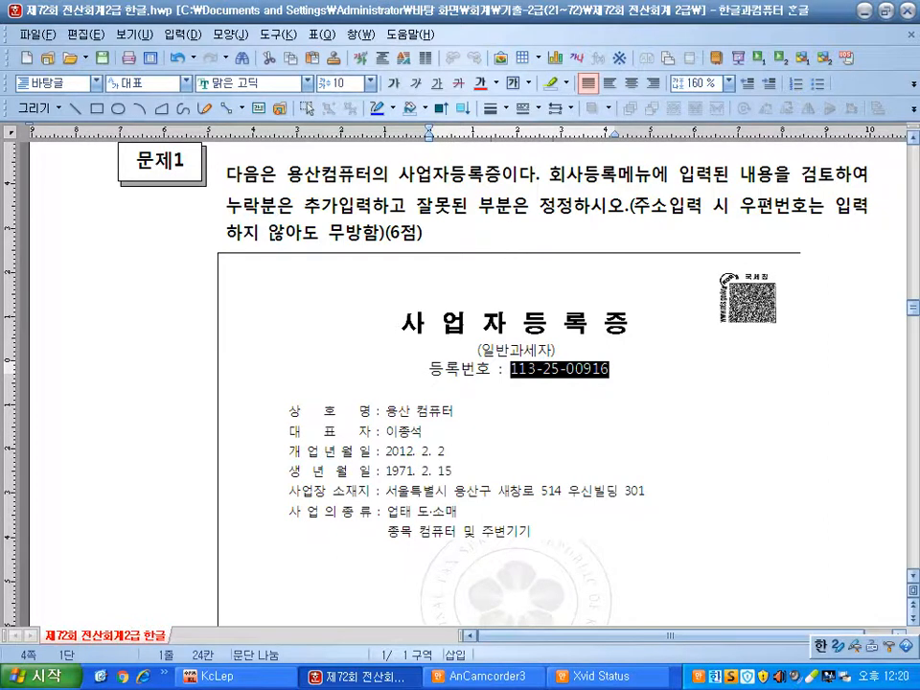
pyautogui.moveTo(386, 412); pyautogui.dragTo(454, 412)
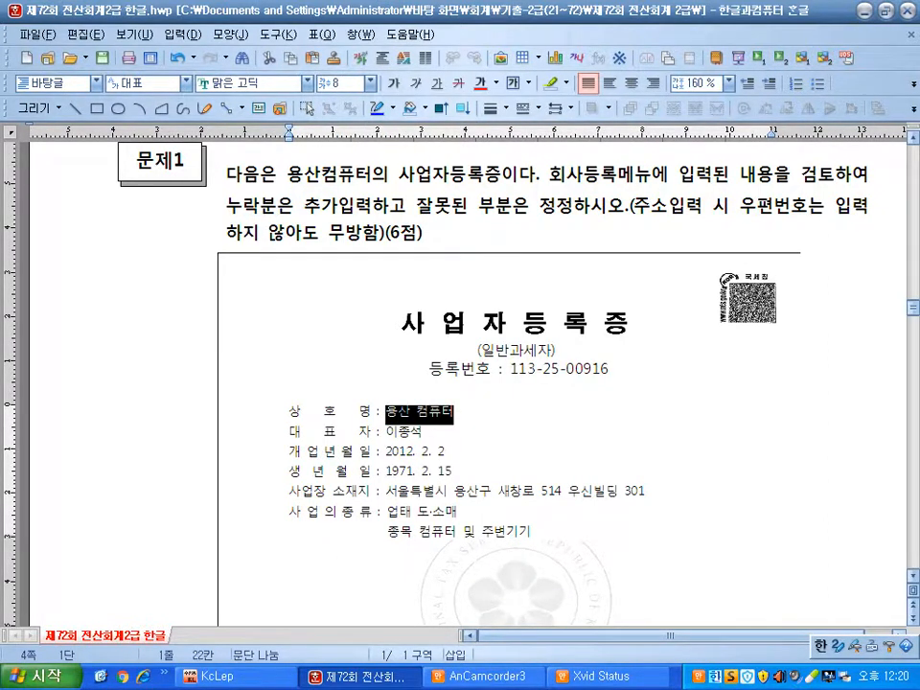
pyautogui.moveTo(386, 432); pyautogui.dragTo(445, 452)
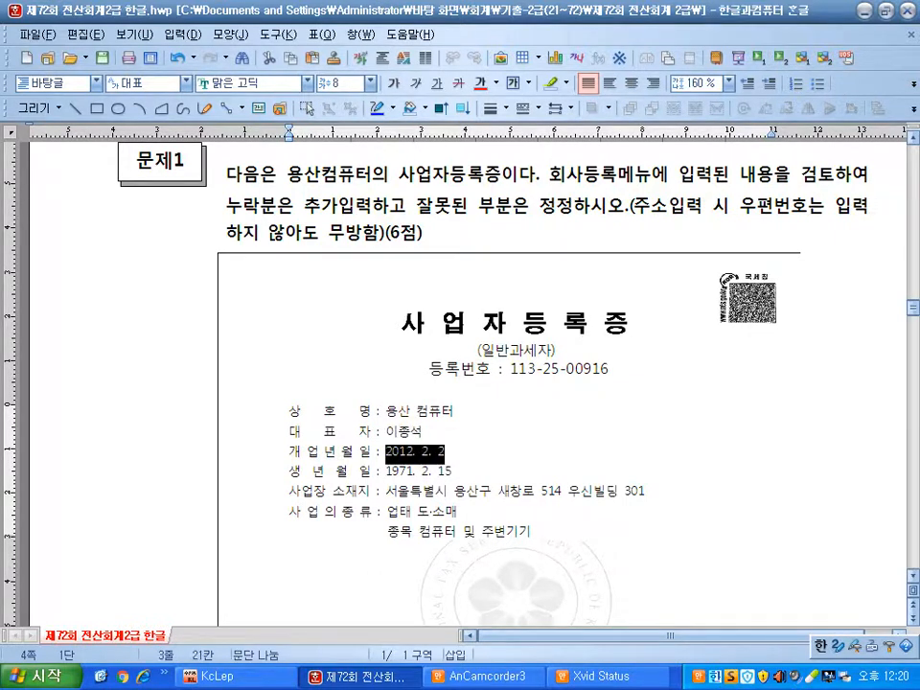
pyautogui.click(387, 471)
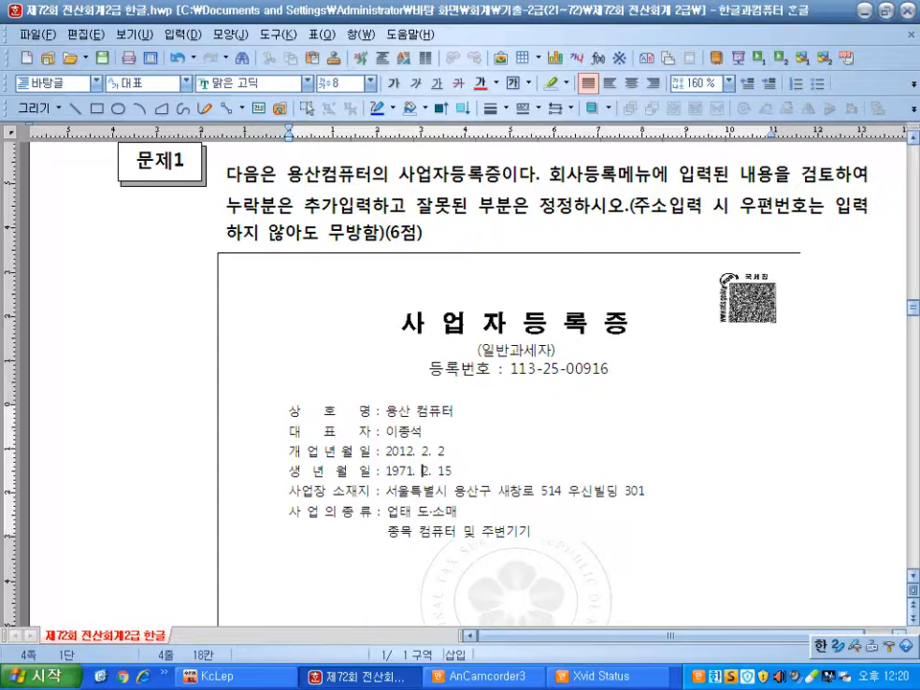
pyautogui.moveTo(386, 491); pyautogui.dragTo(644, 490)
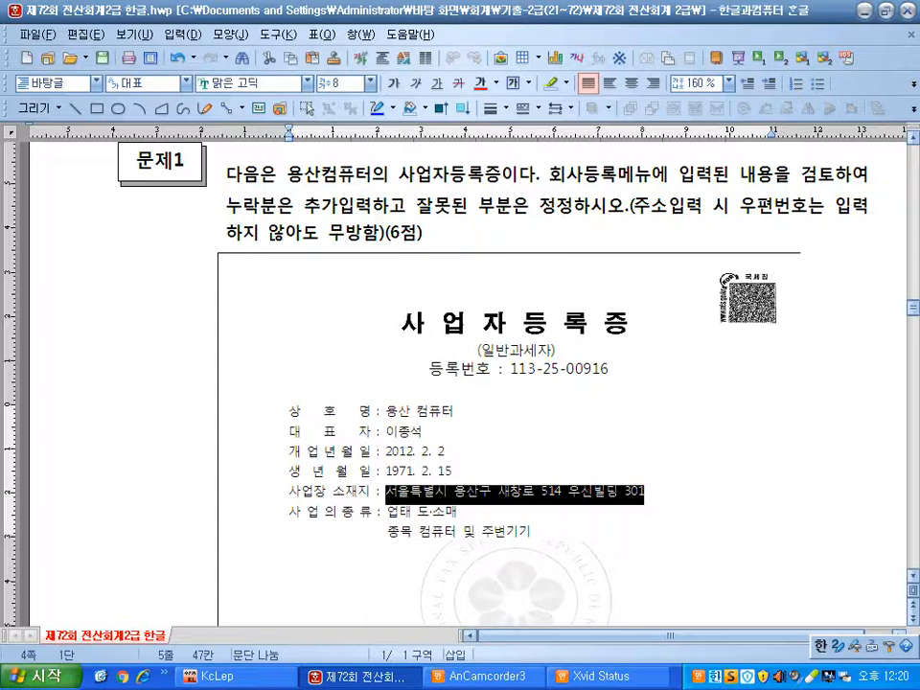
pyautogui.moveTo(417, 513); pyautogui.dragTo(457, 512)
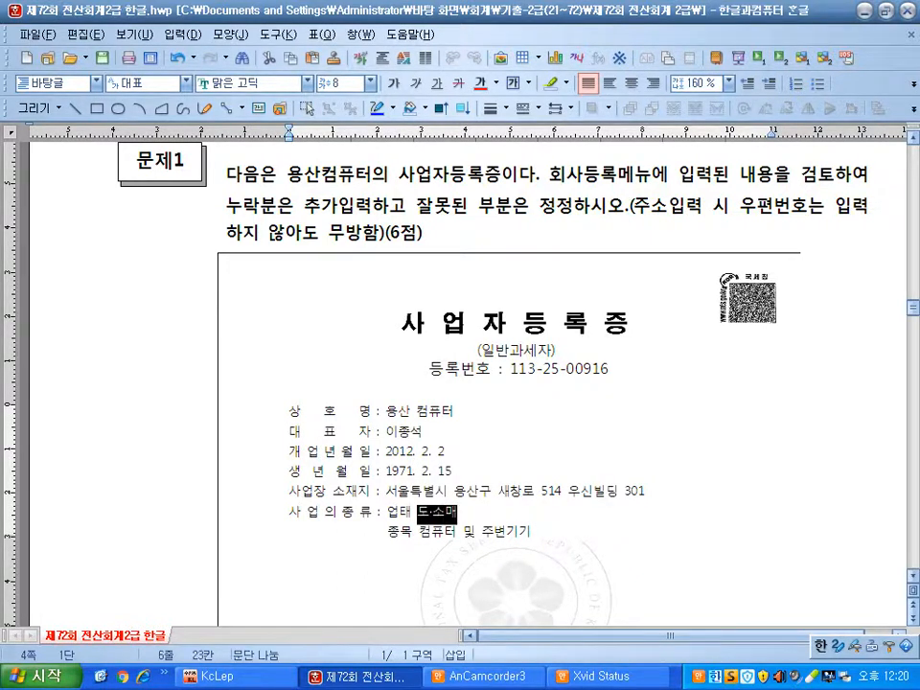
pyautogui.click(422, 532)
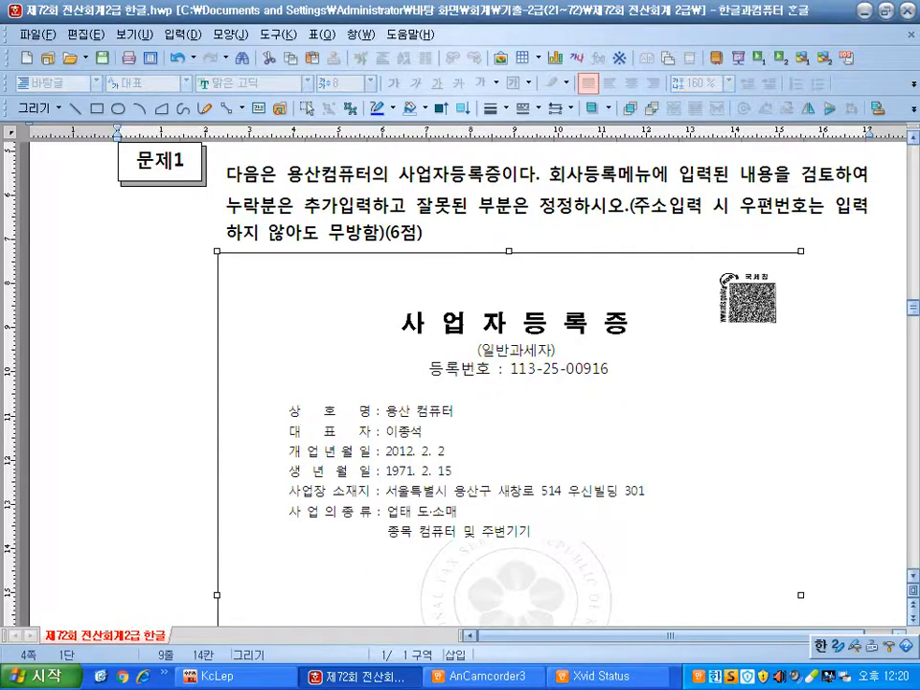
# Examine the certificate's remaining details, including the issue reason, issue date and the issuing tax office
pyautogui.scroll(-4, 508, 383)
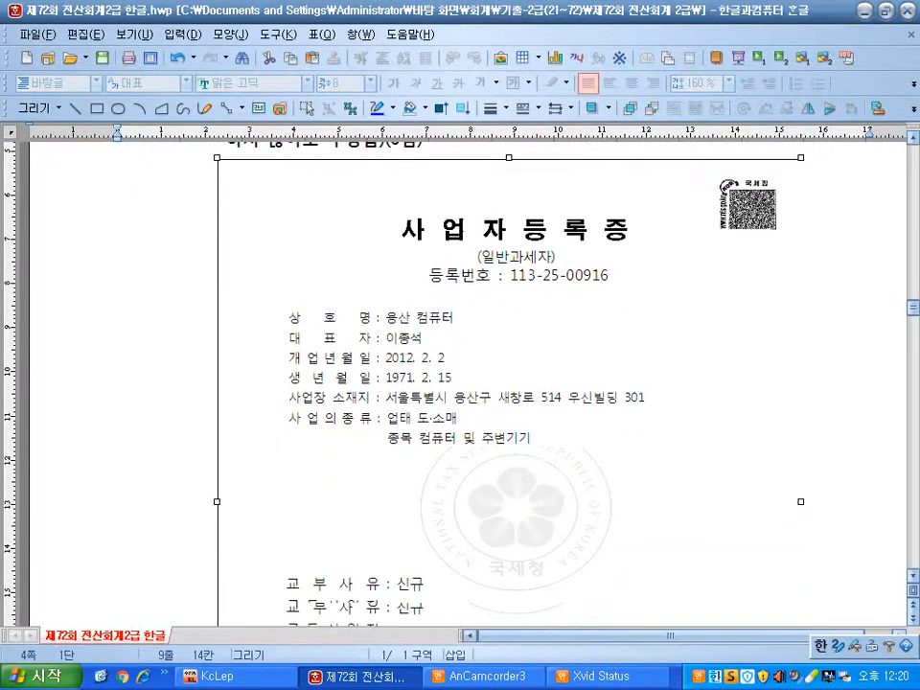
pyautogui.scroll(-5, 508, 384)
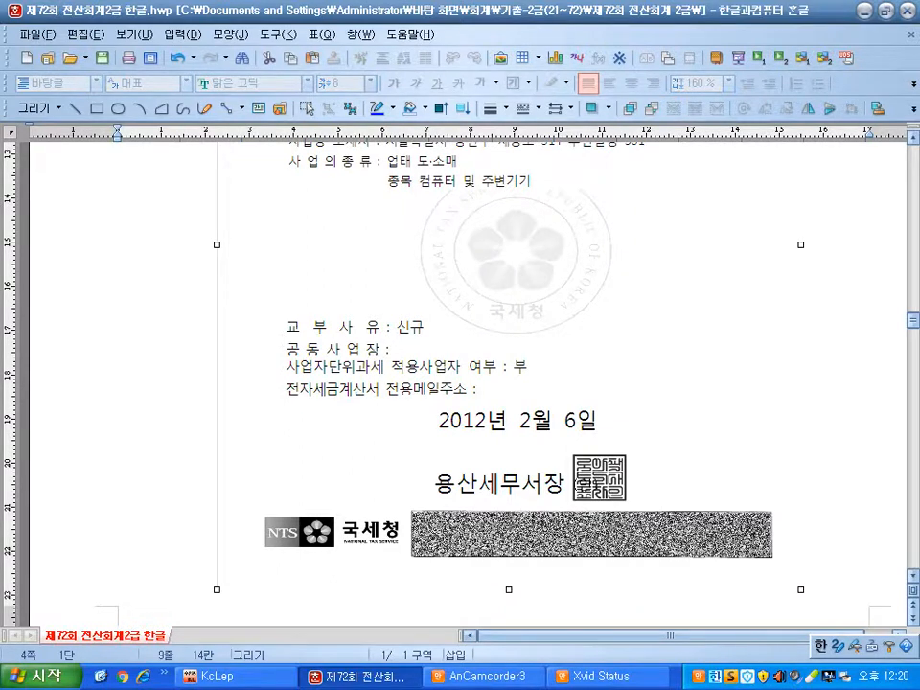
pyautogui.scroll(3, 508, 384)
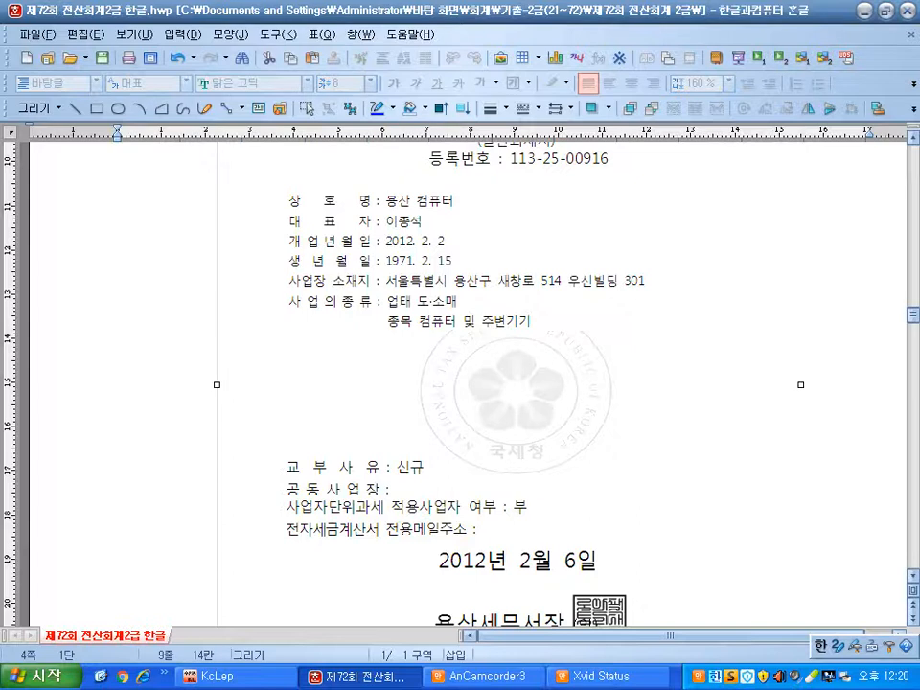
pyautogui.scroll(-2, 508, 383)
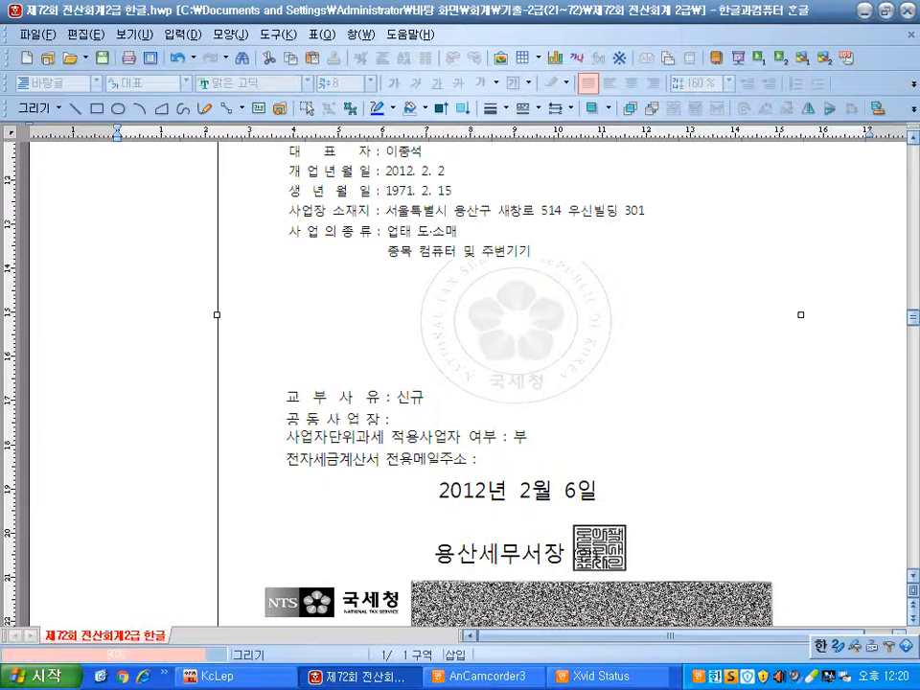
pyautogui.scroll(1, 561, 384)
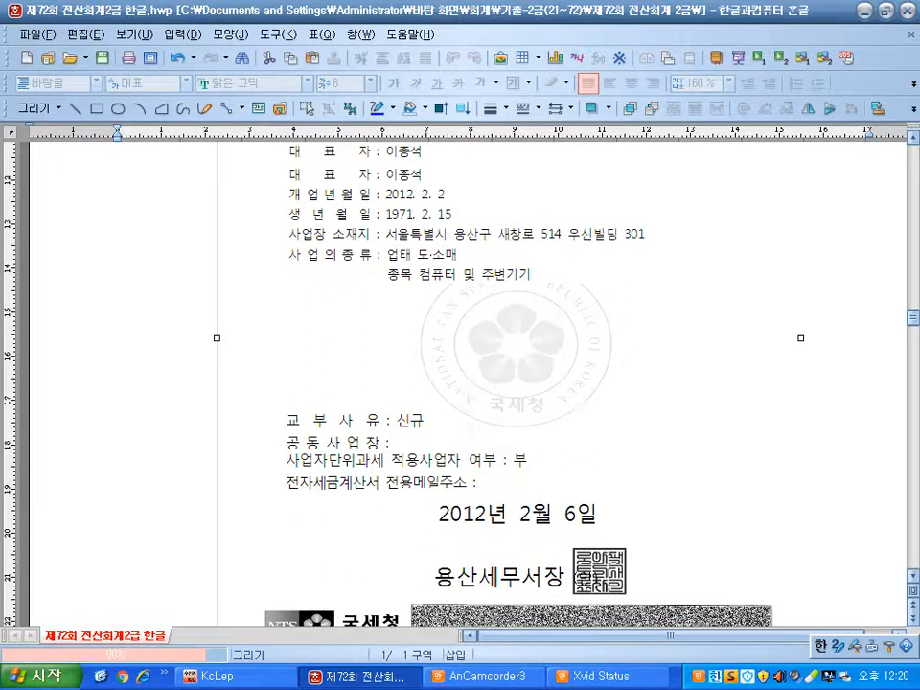
pyautogui.scroll(2, 561, 384)
pyautogui.scroll(-2, 560, 384)
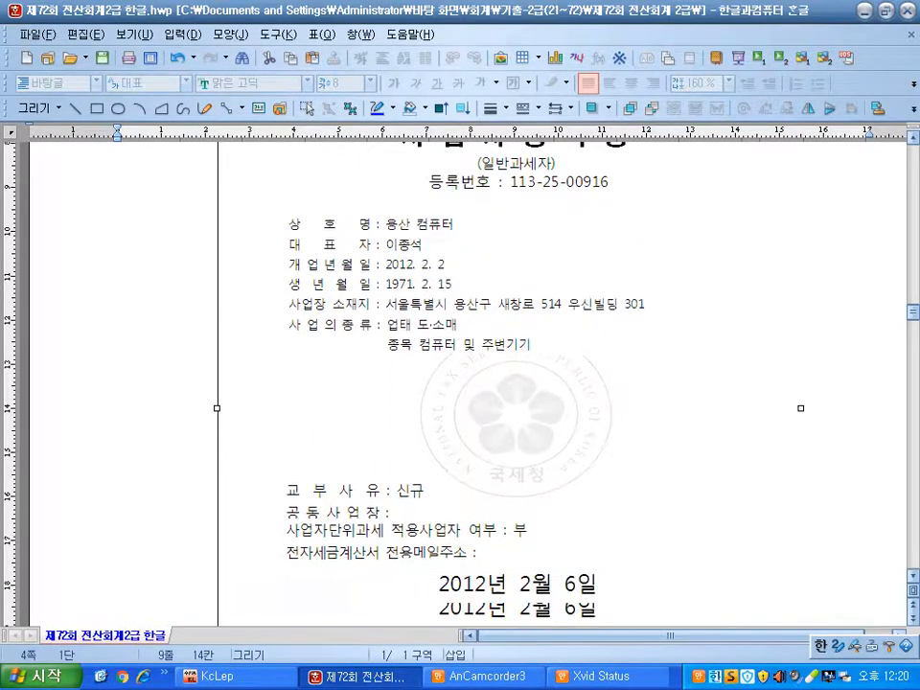
pyautogui.scroll(-1, 561, 383)
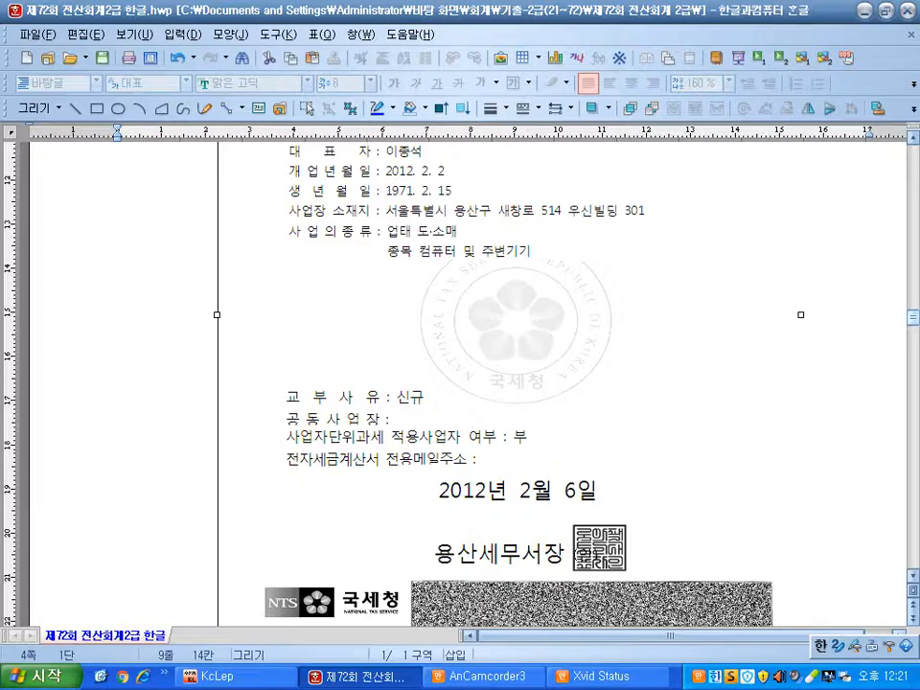
# Colour the number and date "[3] 9월 3일" red in the congratulatory wreath transaction question
pyautogui.scroll(-10, 542, 383)
pyautogui.scroll(-6, 491, 384)
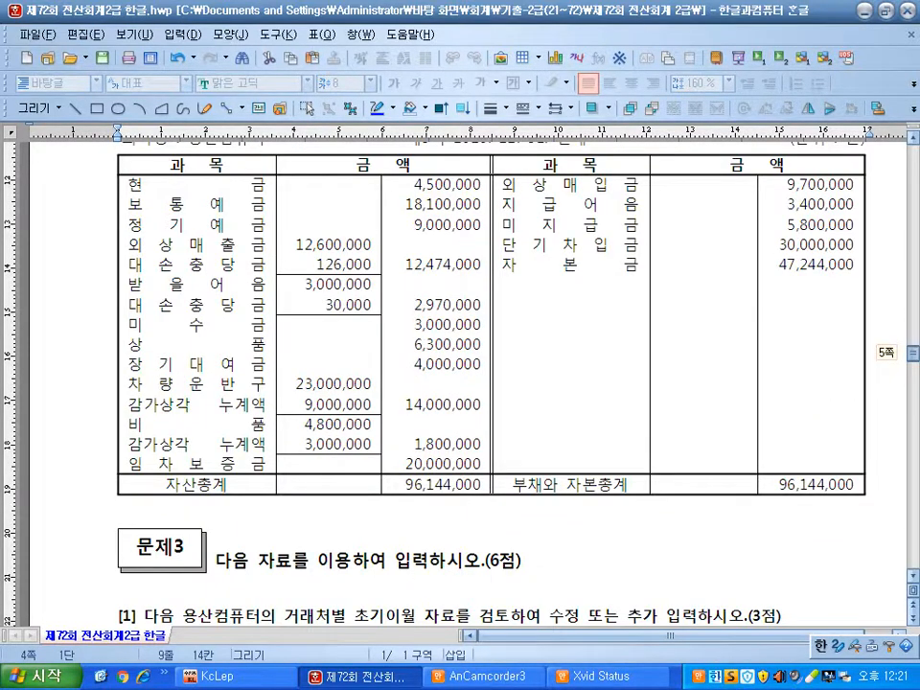
pyautogui.scroll(1, 491, 384)
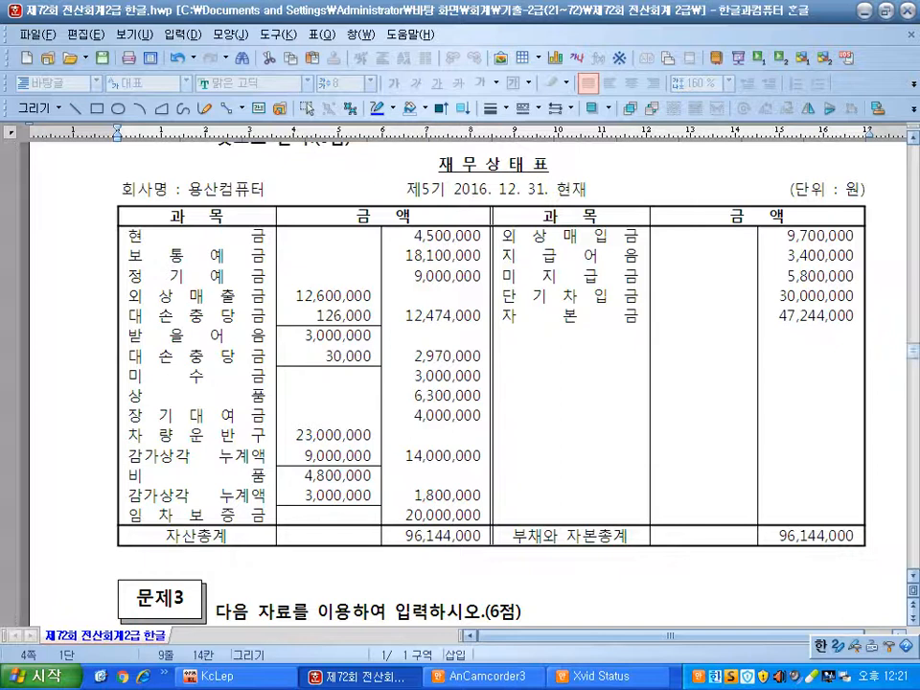
pyautogui.scroll(-3, 491, 384)
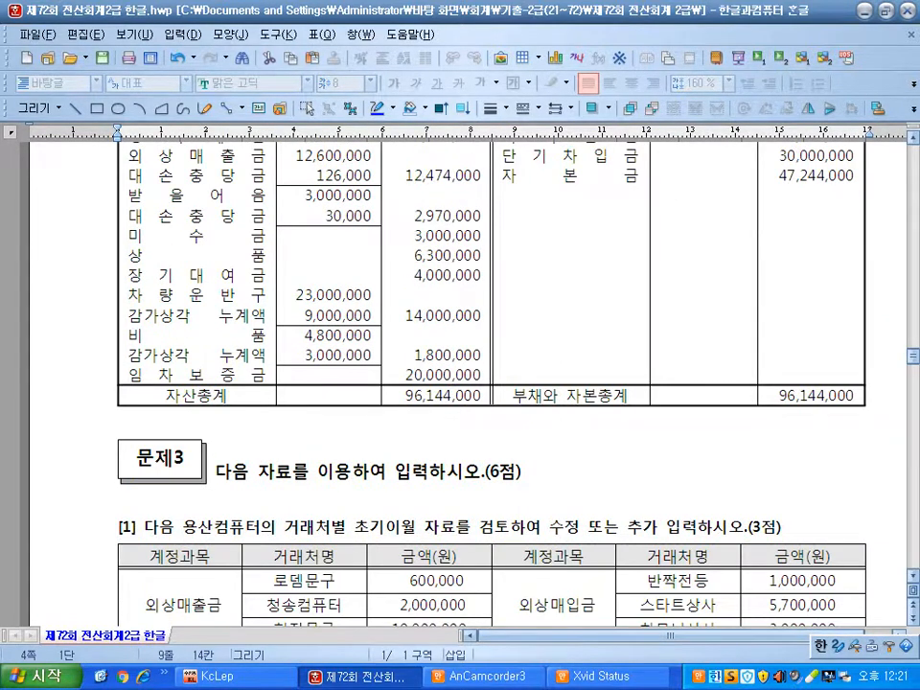
pyautogui.scroll(-4, 491, 384)
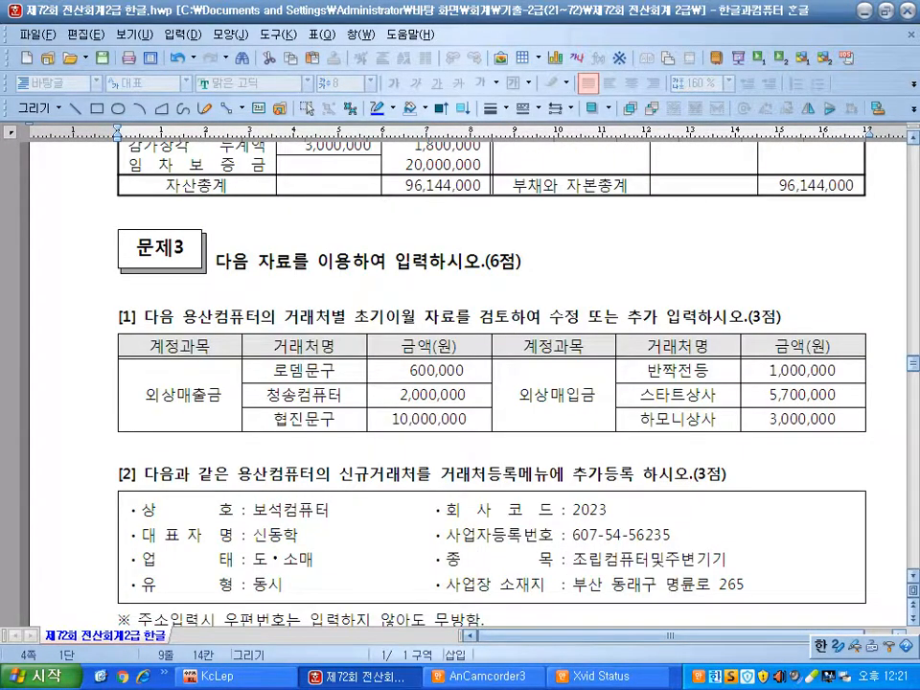
pyautogui.scroll(-20, 491, 384)
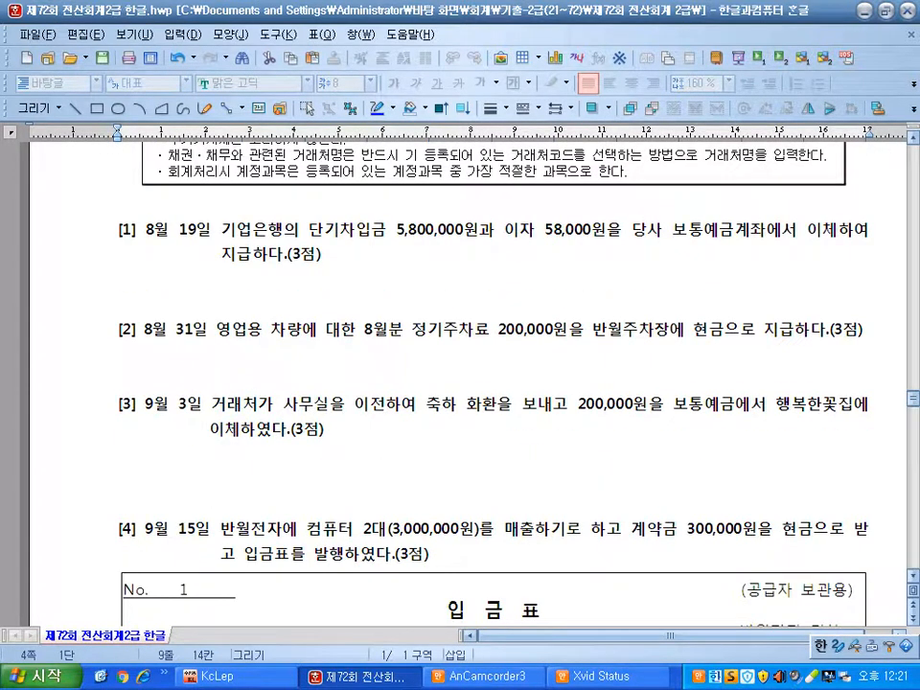
pyautogui.moveTo(118, 404); pyautogui.dragTo(203, 404)
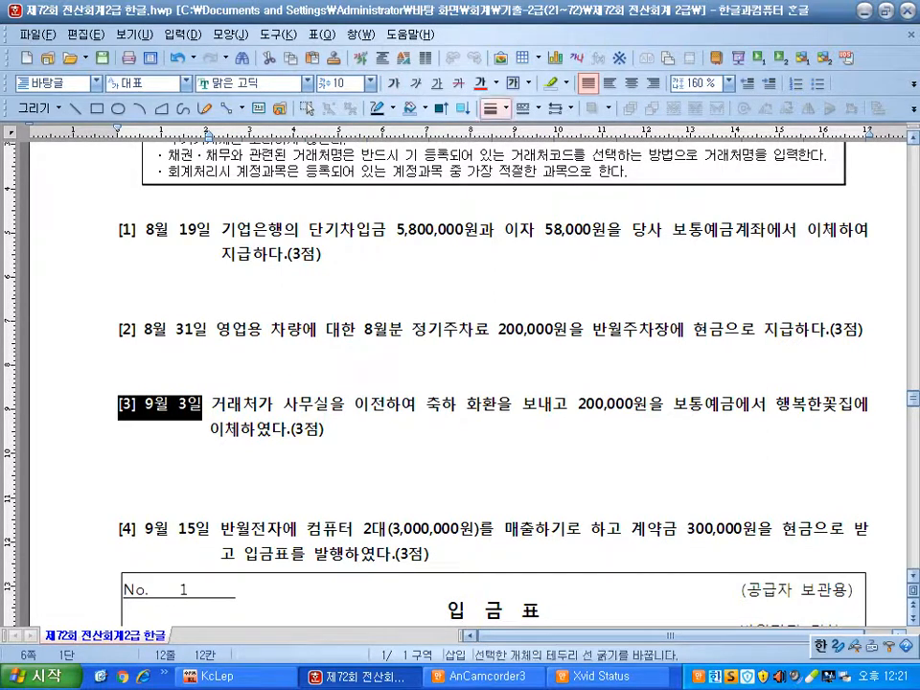
pyautogui.click(479, 82)
pyautogui.click(426, 403)
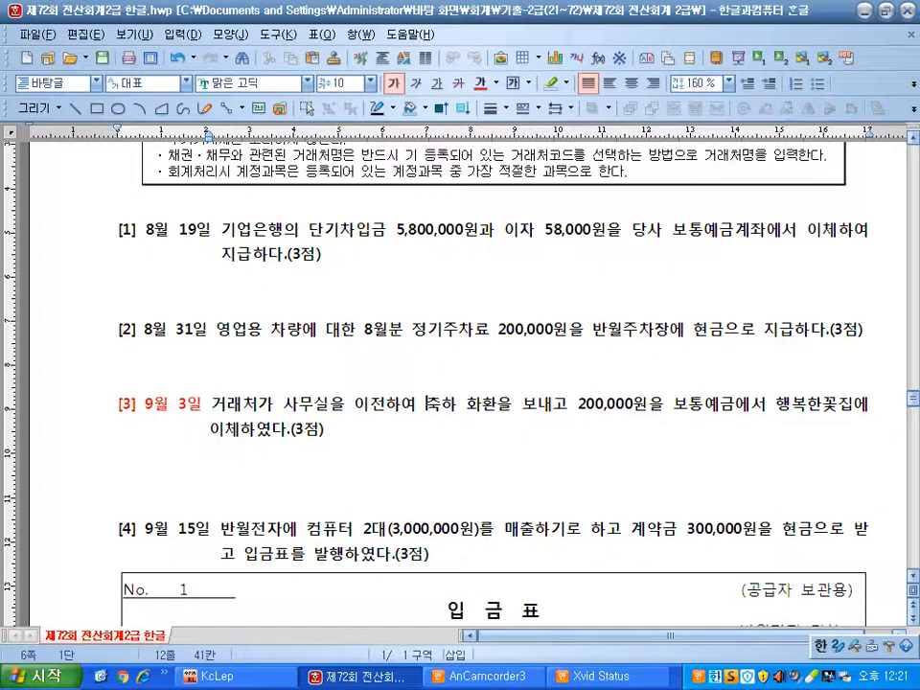
# Colour the number and date "[8] 10월 10일" red in the matured promissory note question
pyautogui.scroll(-5, 425, 404)
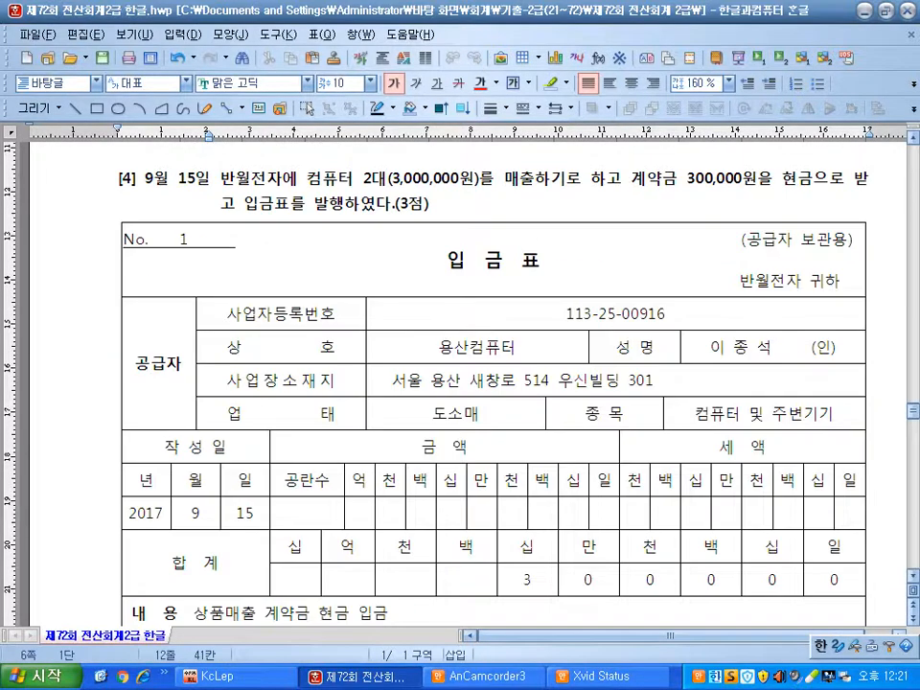
pyautogui.scroll(-10, 468, 384)
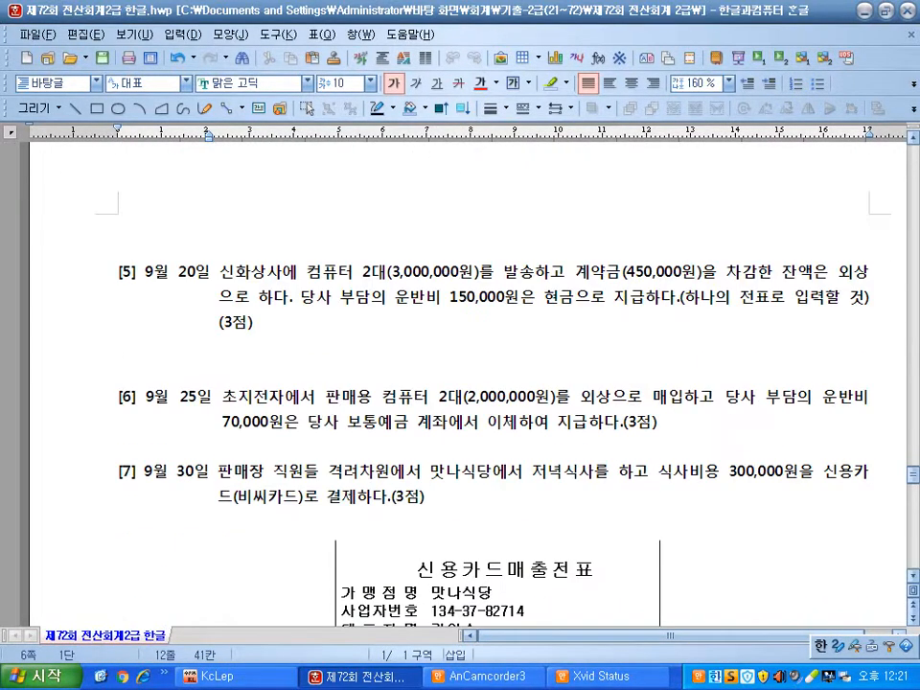
pyautogui.scroll(-7, 468, 383)
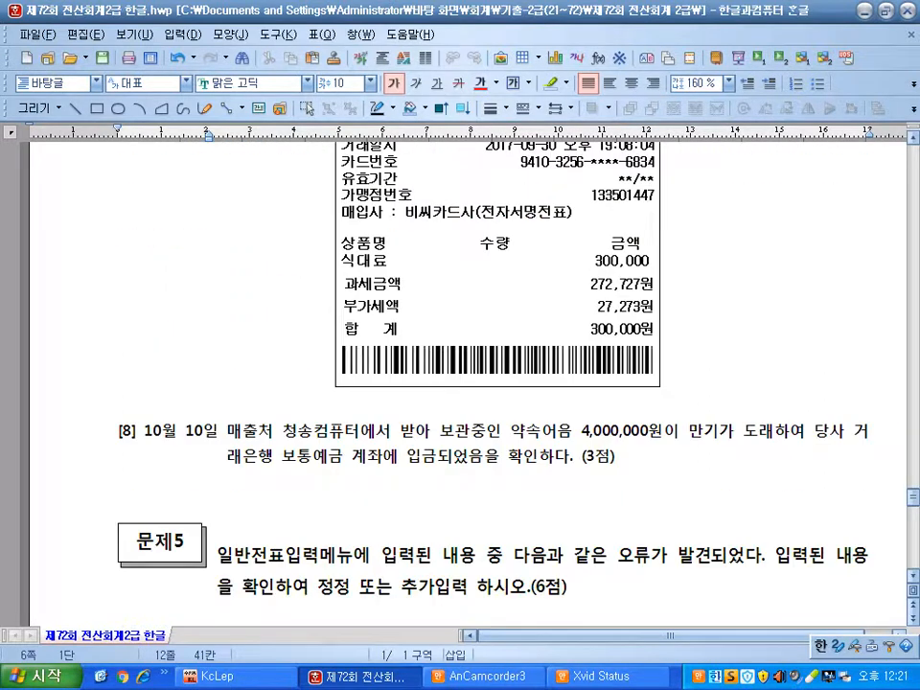
pyautogui.moveTo(118, 431); pyautogui.dragTo(218, 431)
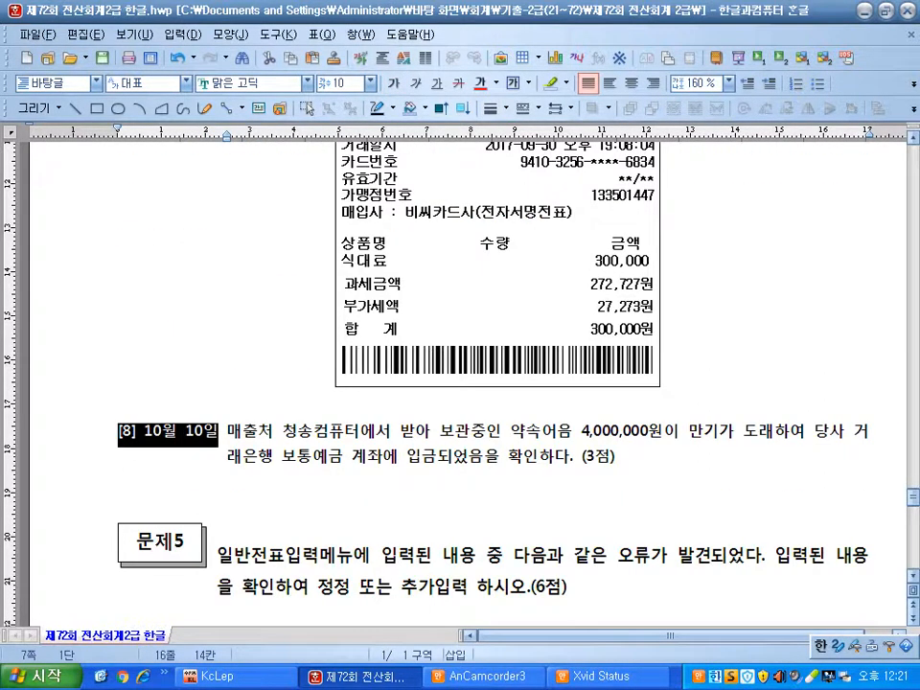
pyautogui.click(481, 83)
pyautogui.scroll(5, 468, 384)
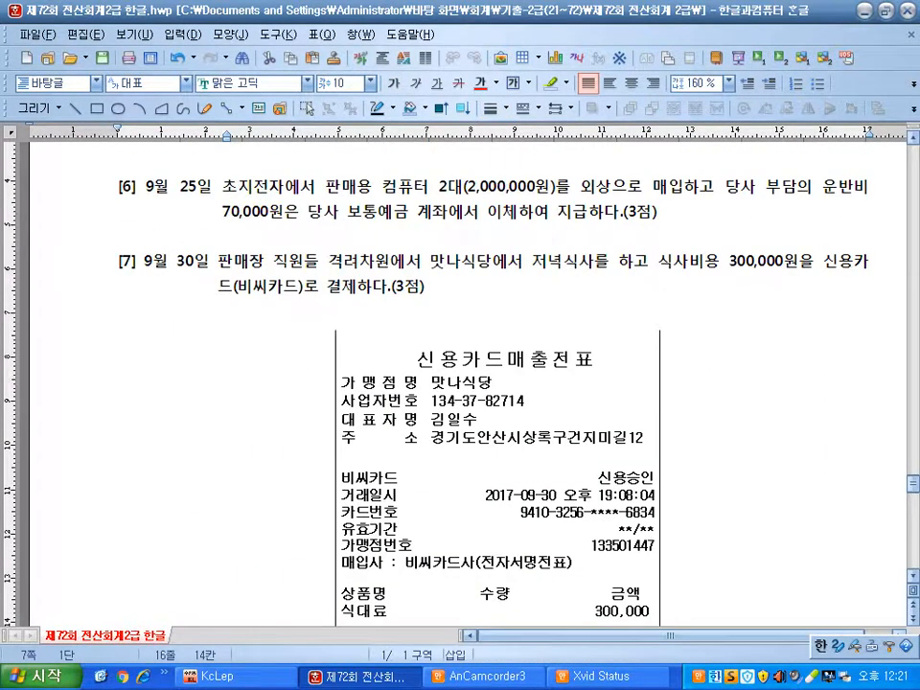
pyautogui.moveTo(119, 261); pyautogui.dragTo(217, 260)
pyautogui.scroll(-5, 468, 383)
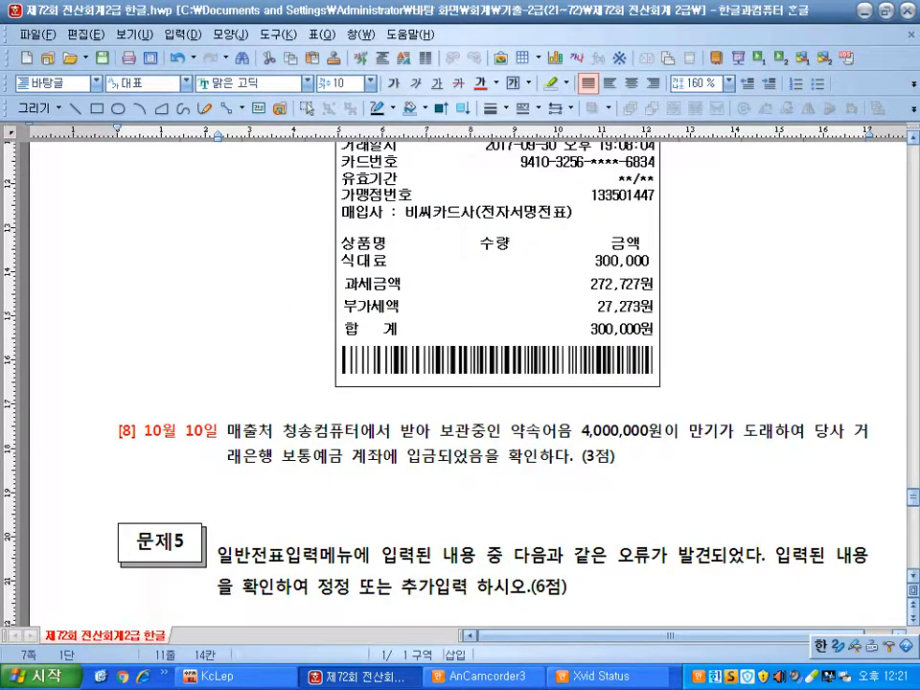
pyautogui.click(110, 432)
pyautogui.click(119, 432)
pyautogui.moveTo(119, 432); pyautogui.dragTo(225, 432)
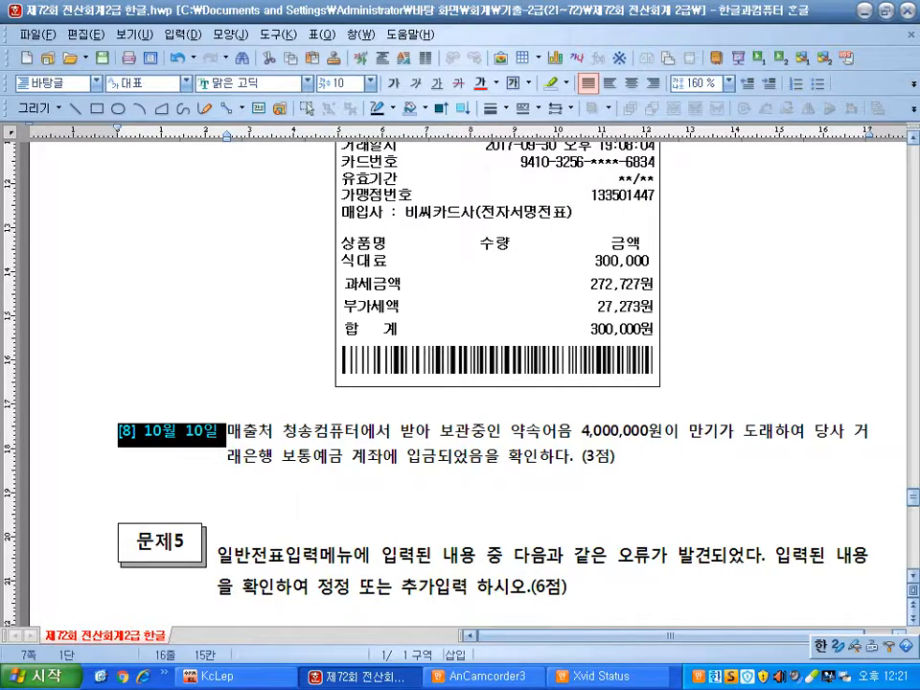
pyautogui.click(147, 431)
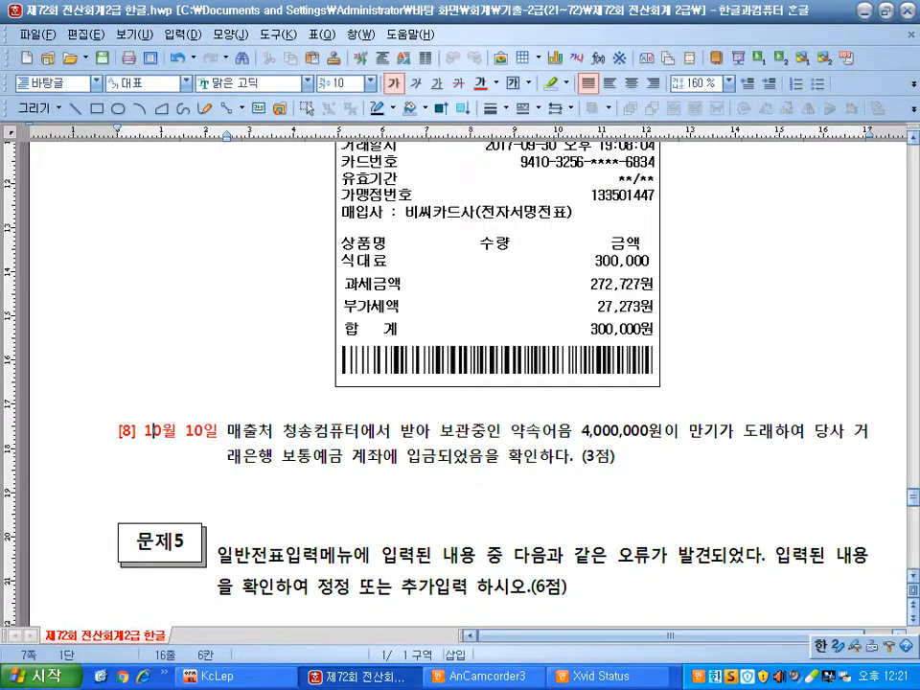
# Add the text "데이타체크" on the empty line directly above the 문제6 heading
pyautogui.scroll(-6, 468, 383)
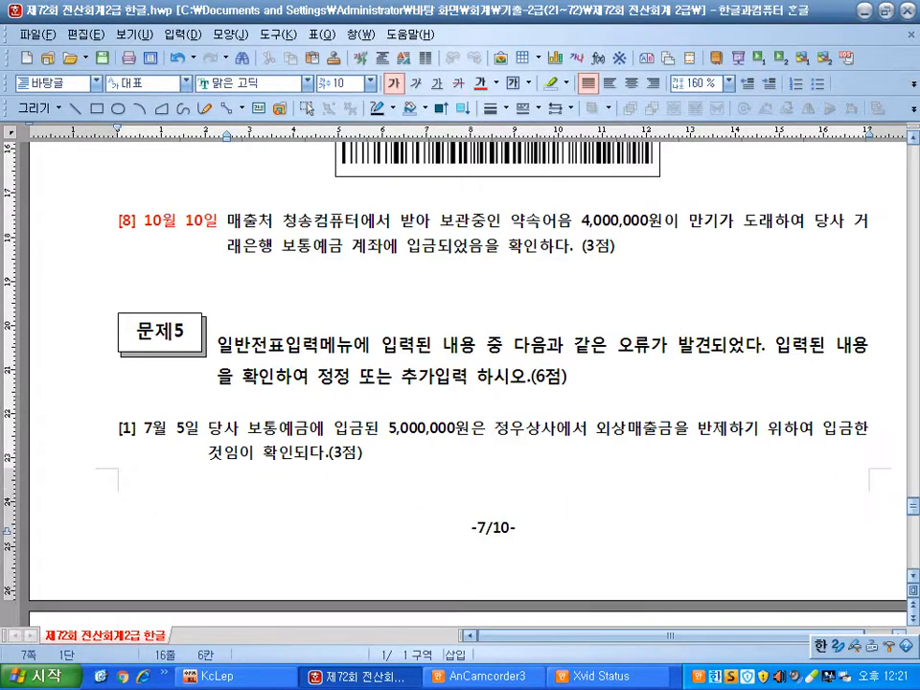
pyautogui.scroll(-6, 468, 384)
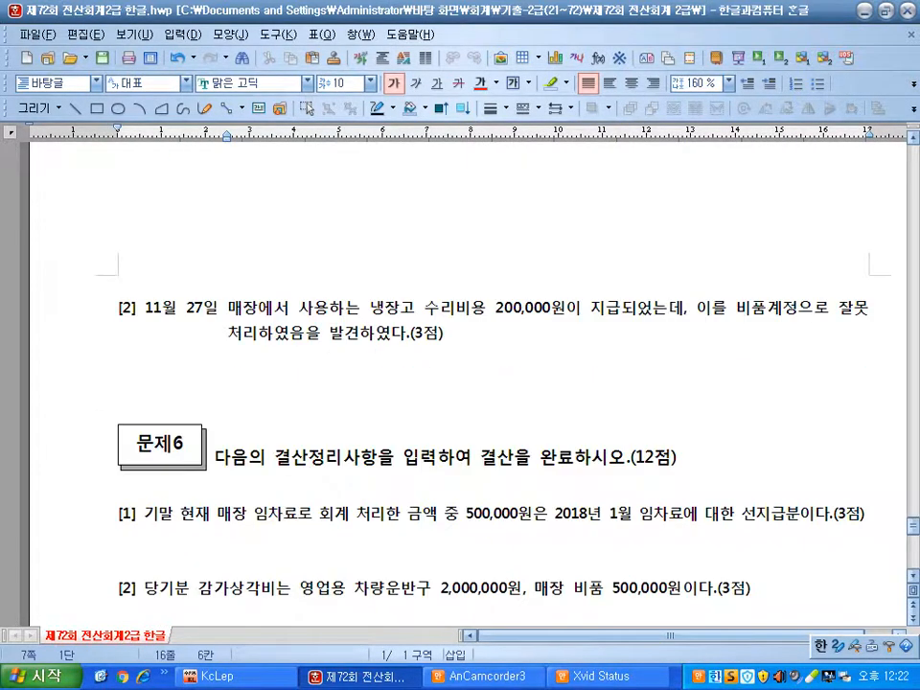
pyautogui.click(119, 408)
pyautogui.write('데이')
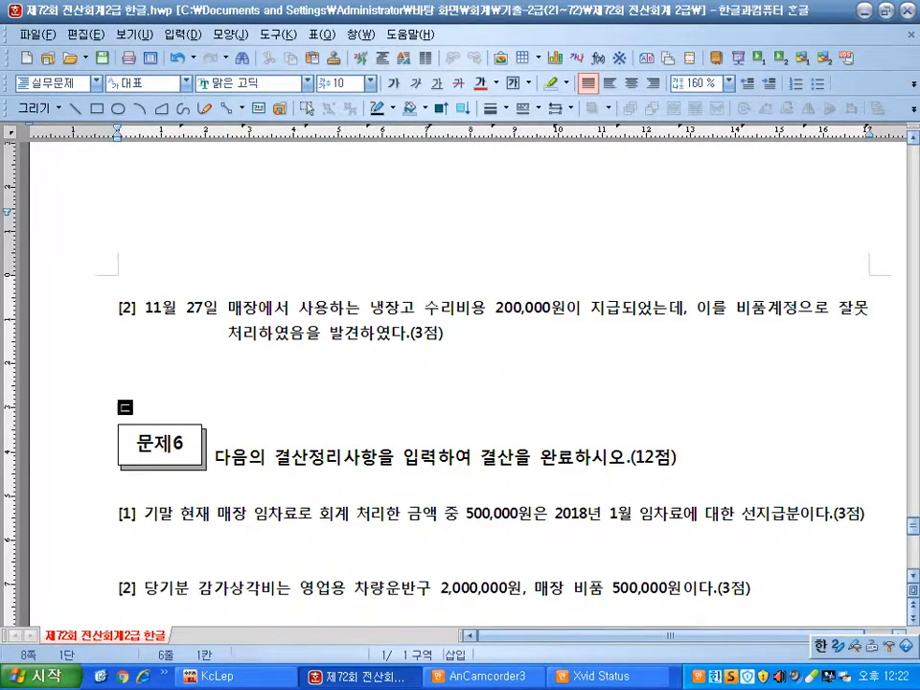
pyautogui.write('타ㅂ')
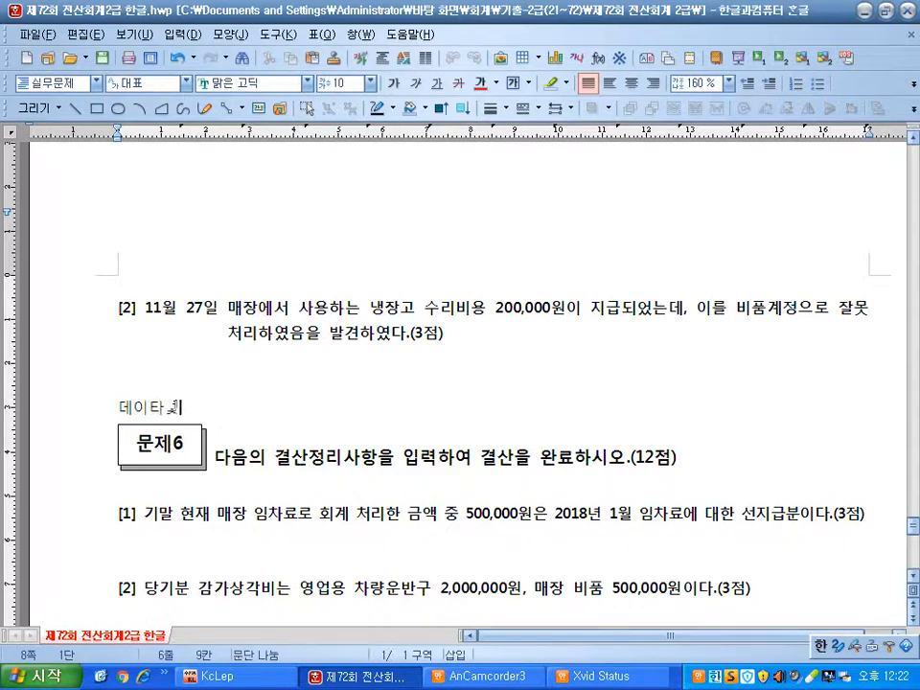
pyautogui.press('BackSpace')
pyautogui.write('체크')
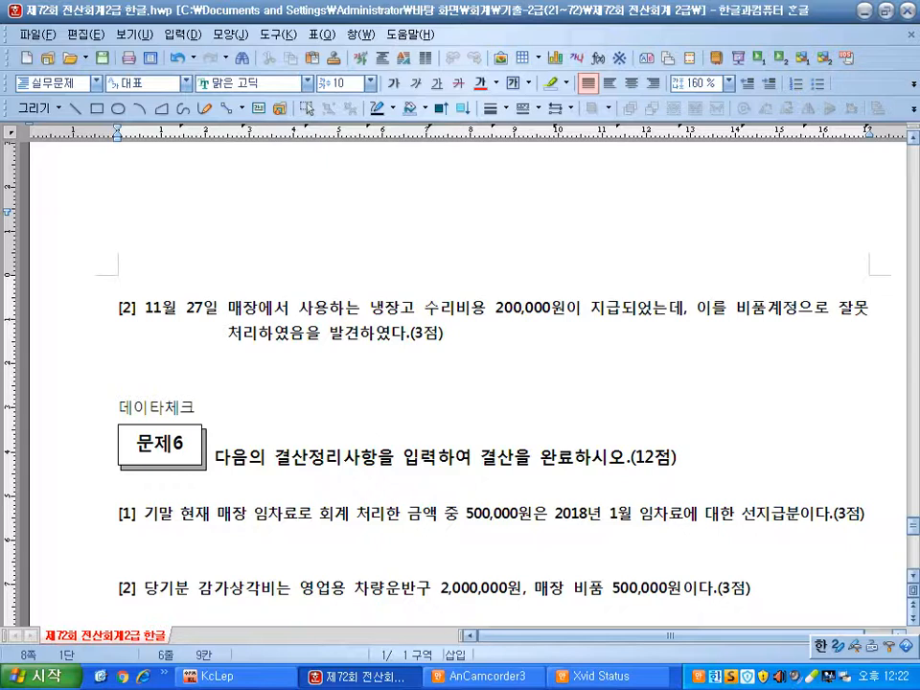
# Format the "데이타체크" line above 문제6 as 14 pt, red and centred
pyautogui.press('Home')
pyautogui.hotkey('shift', 'Down')
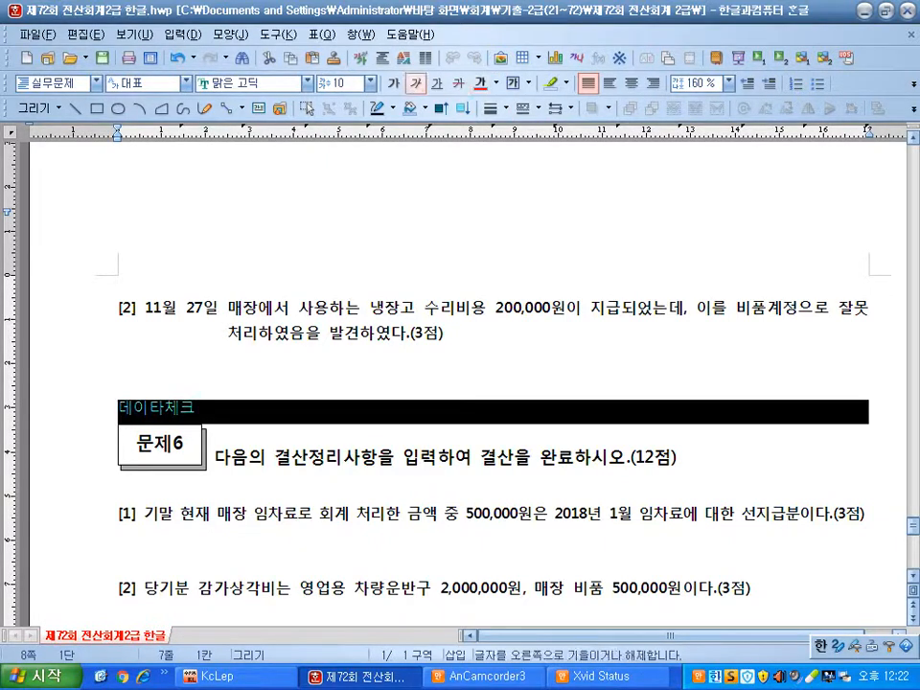
pyautogui.click(370, 82)
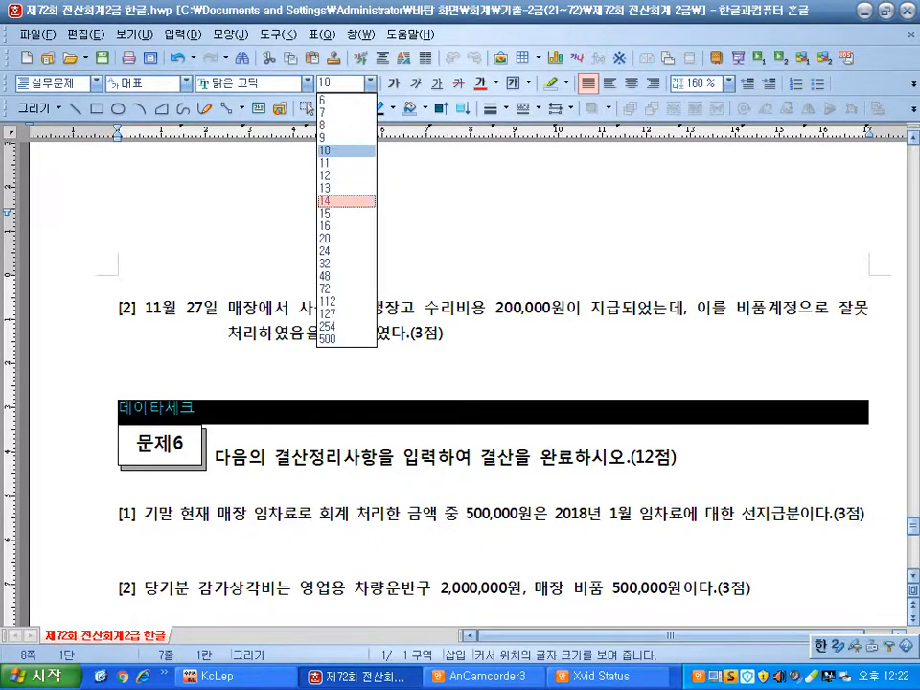
pyautogui.click(345, 201)
pyautogui.hotkey('ctrl', 'shift', 'c')
pyautogui.press('Up')
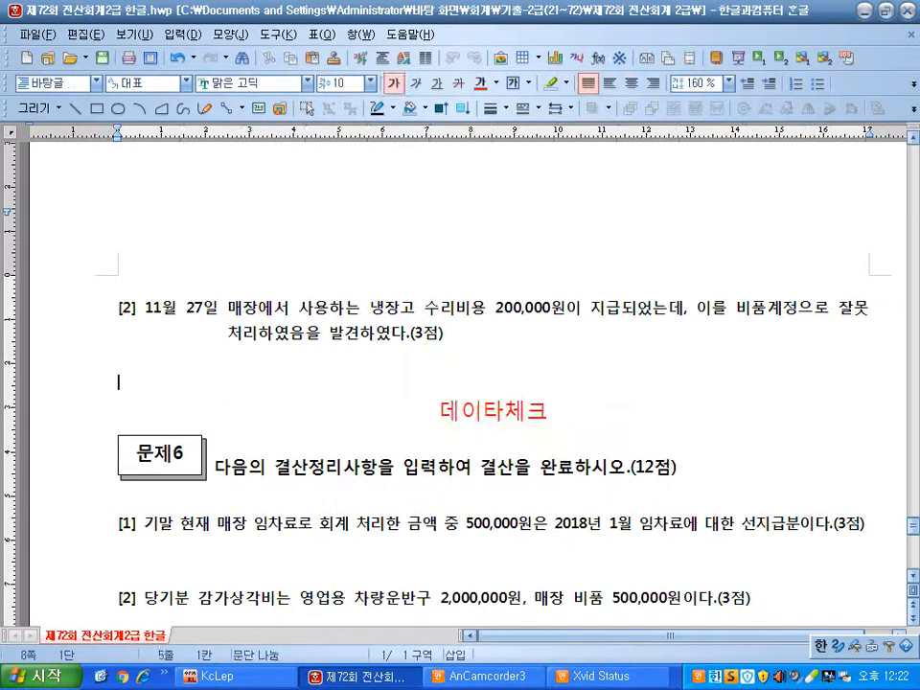
pyautogui.press('Down')
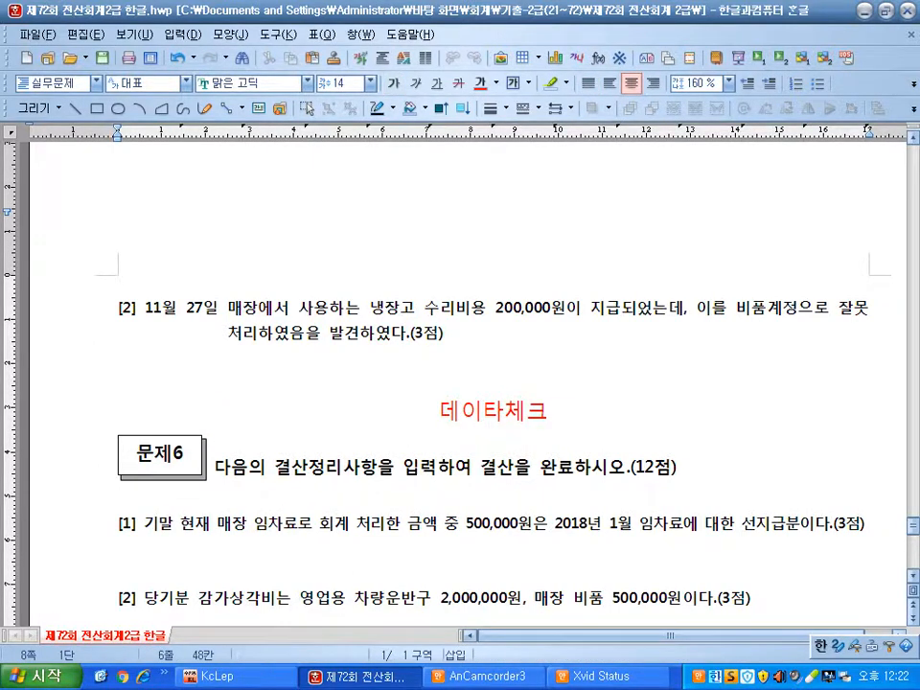
pyautogui.hotkey('shift', 'Right')
pyautogui.hotkey('shift', 'Right')
pyautogui.hotkey('shift', 'Right')
pyautogui.hotkey('shift', 'Right')
pyautogui.hotkey('shift', 'Right')
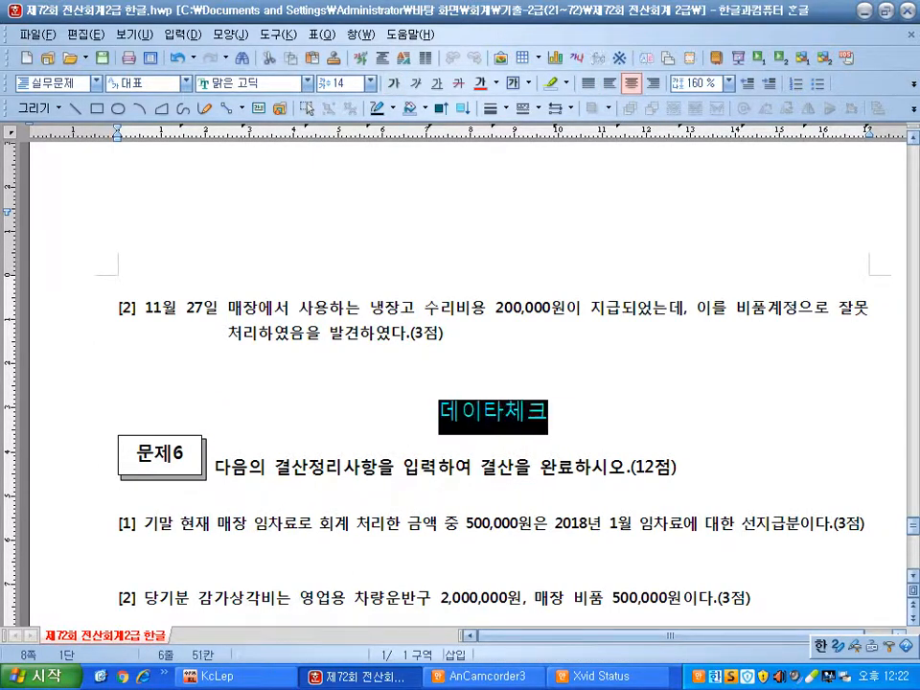
pyautogui.hotkey('shift', 'End')
# Switch to KcLep, run the 데이타체크 error check on the company's data, review its results and close it
pyautogui.hotkey('alt', 'Tab')
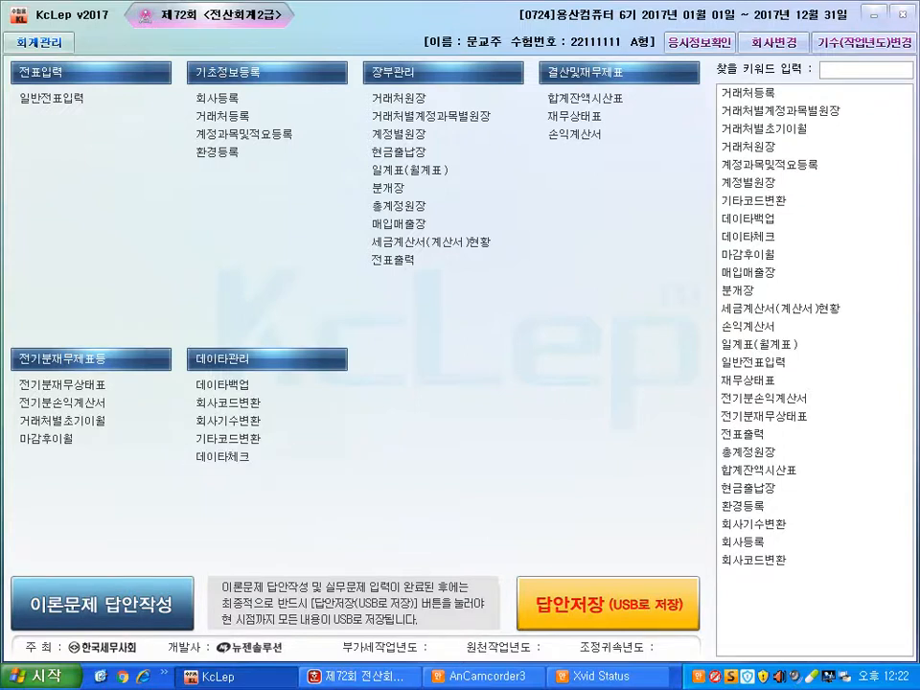
pyautogui.click(223, 457)
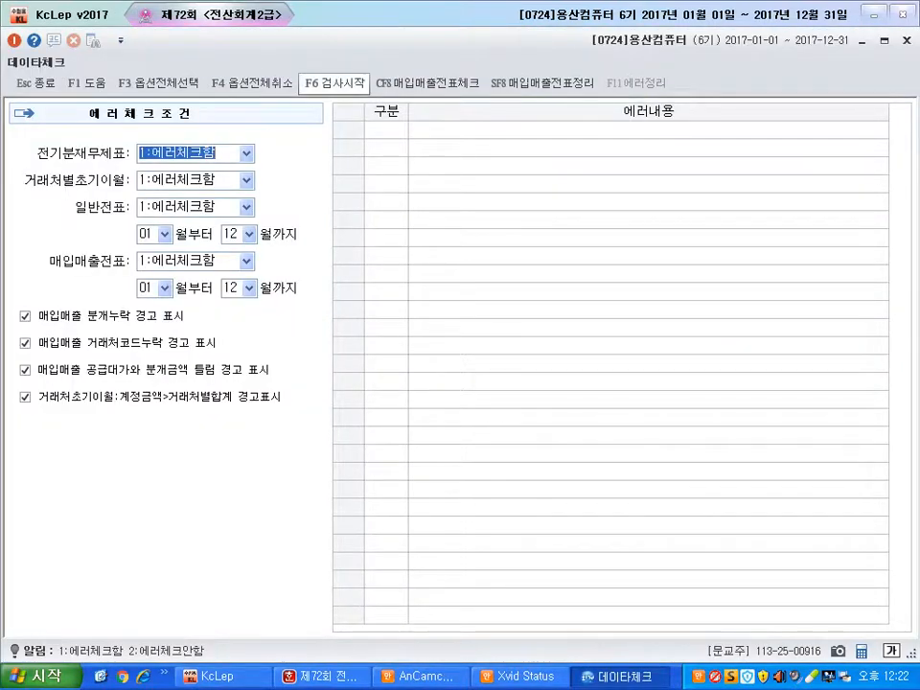
pyautogui.press('F6')
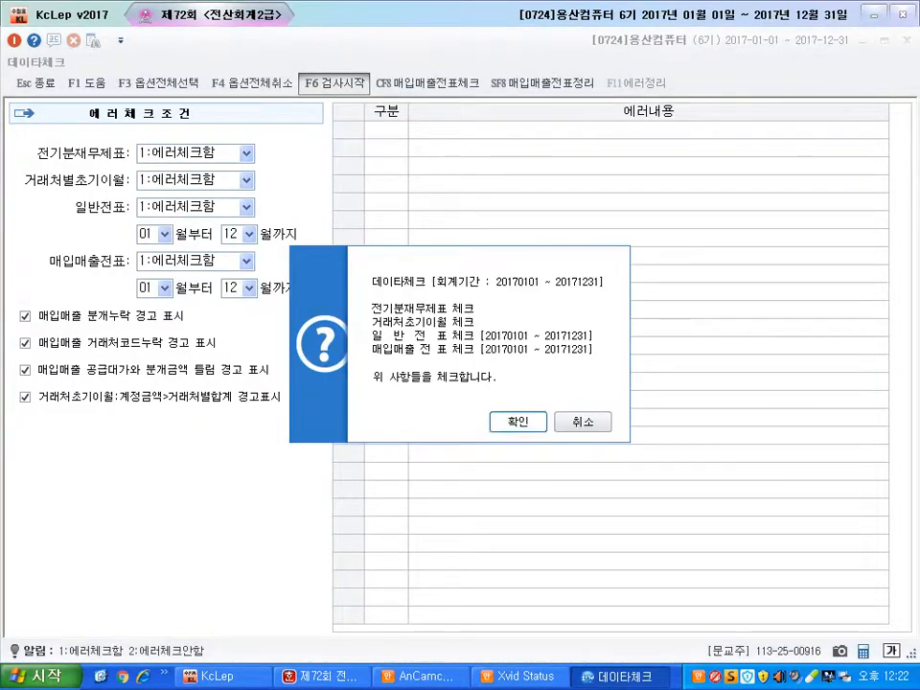
pyautogui.press('Return')
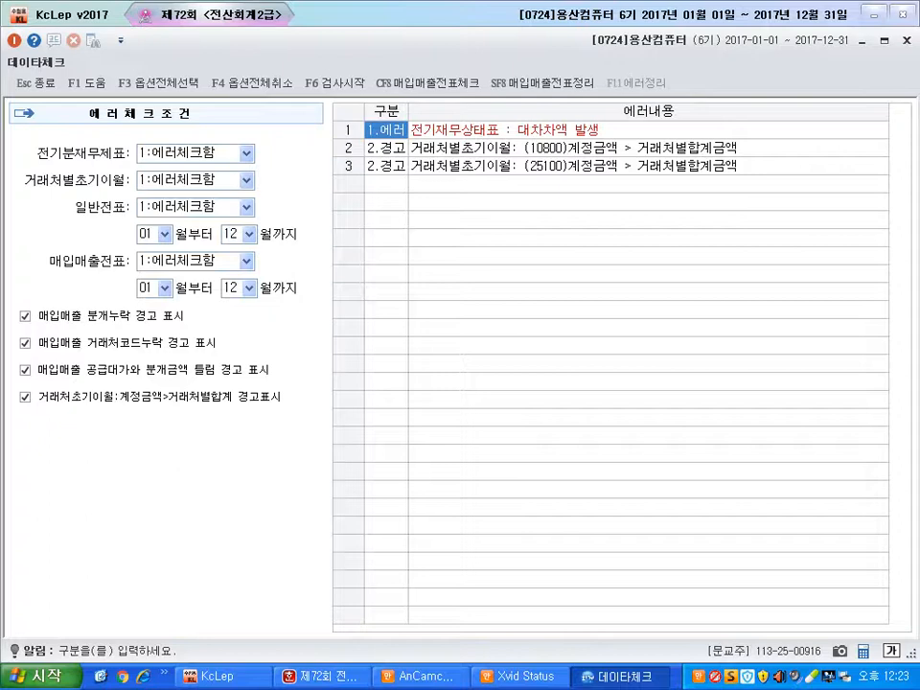
pyautogui.press('Escape')
pyautogui.press('Escape')
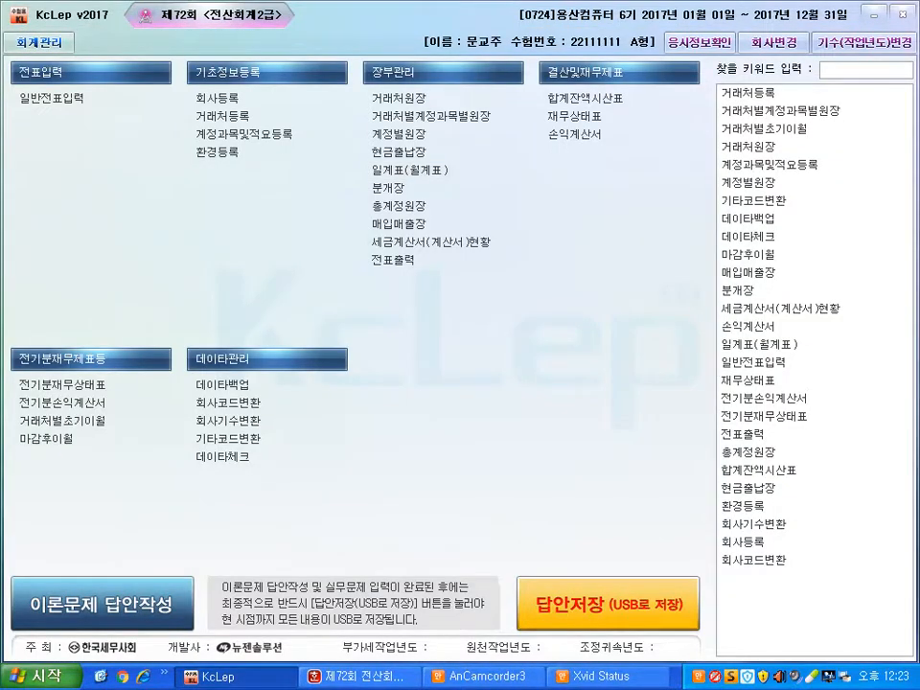
# Return to the question document and insert an empty line below 문제6 question [1] about the prepaid store rent
pyautogui.hotkey('alt', 'Tab')
pyautogui.click(460, 412)
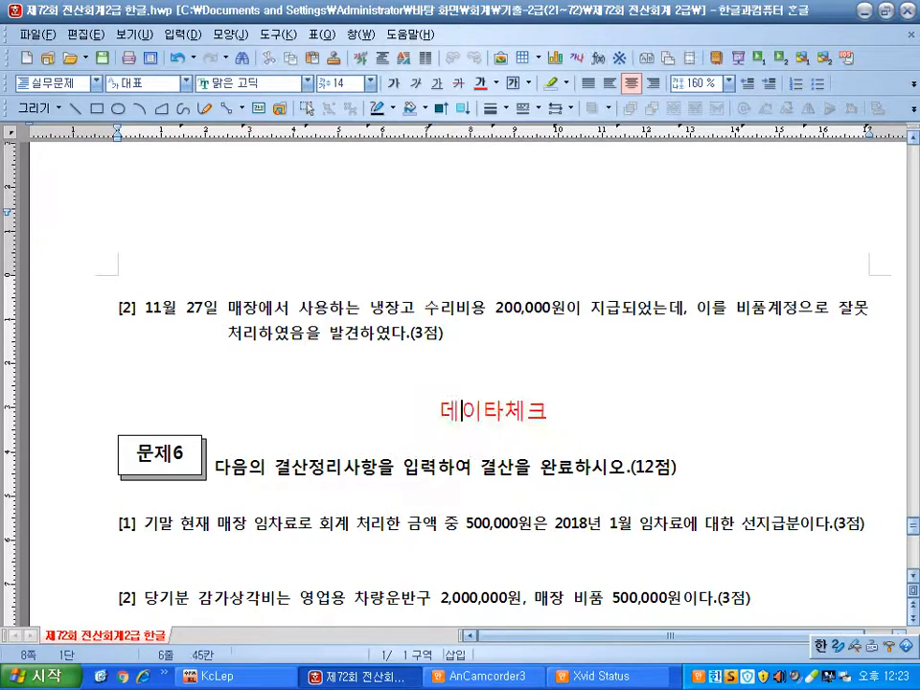
pyautogui.moveTo(440, 412); pyautogui.dragTo(549, 412)
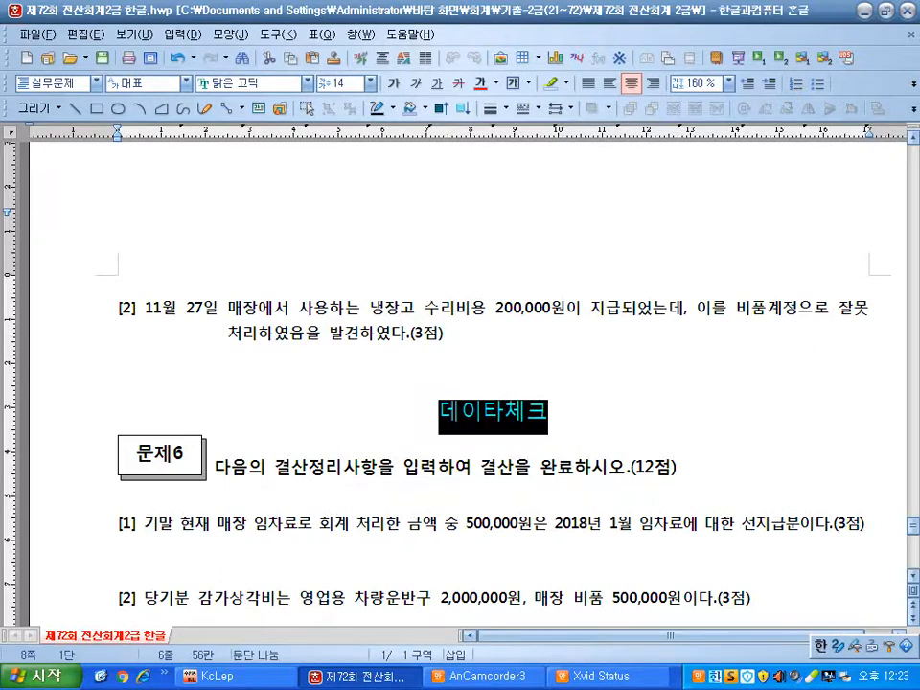
pyautogui.scroll(-2, 460, 412)
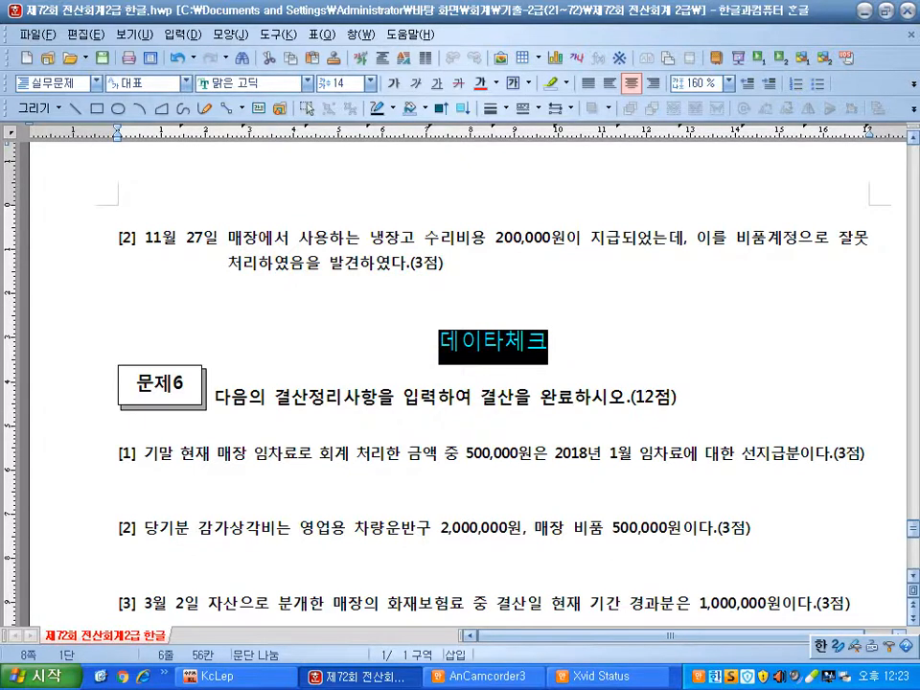
pyautogui.click(865, 453)
pyautogui.press('Return')
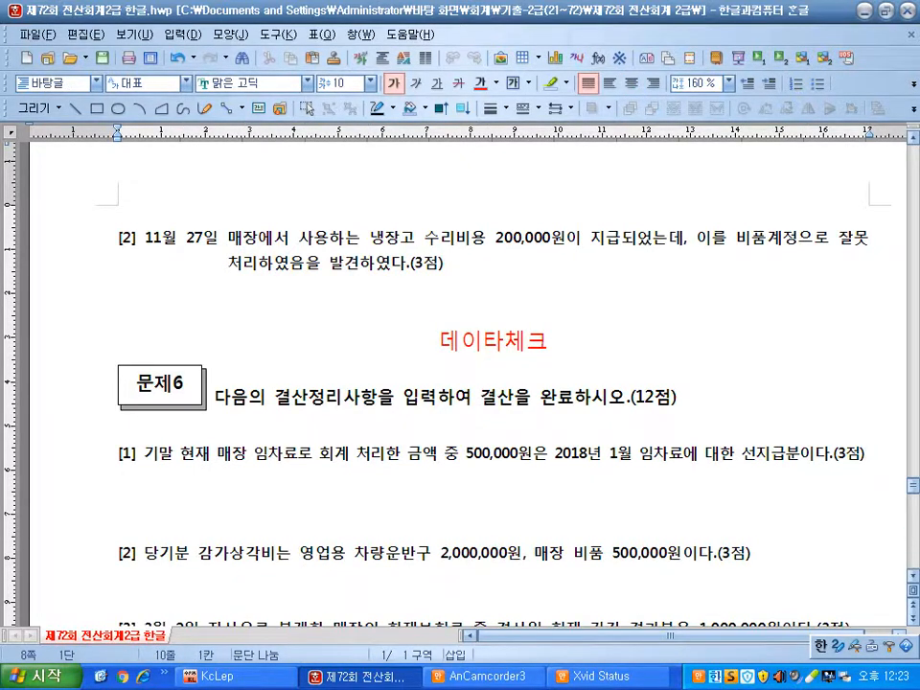
pyautogui.scroll(-4, 460, 383)
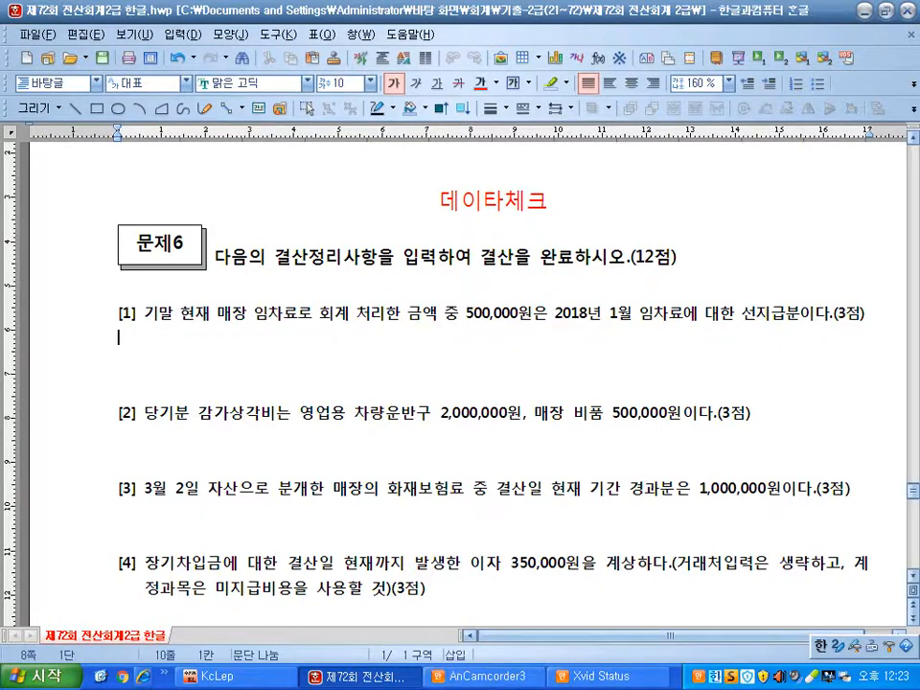
# Open the PowerPoint file 교주님의말씀-강의용 from the instructor's folder on the D: drive
pyautogui.click(101, 676)
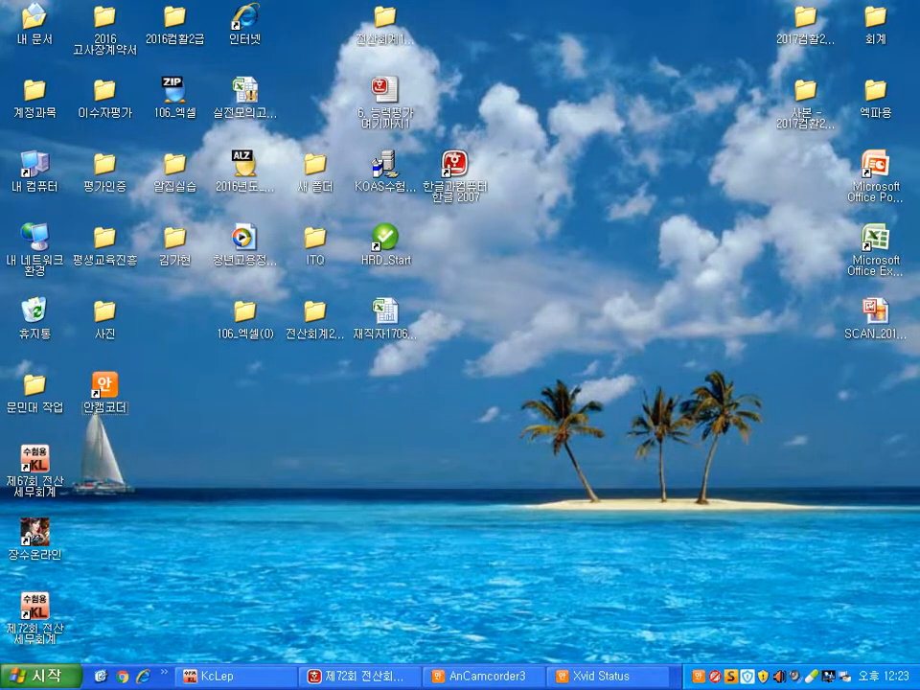
pyautogui.doubleClick(35, 164)
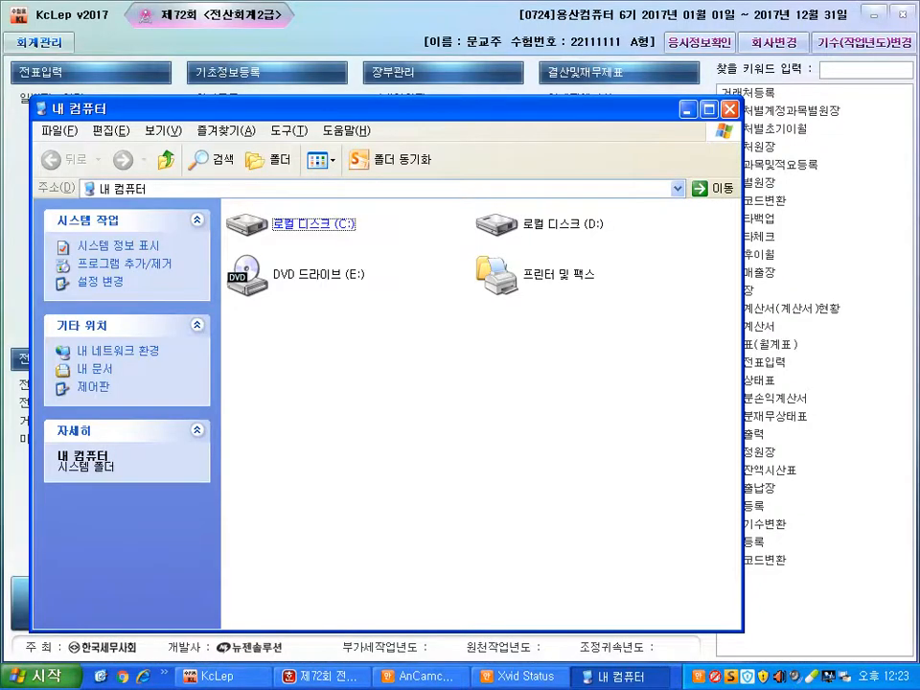
pyautogui.doubleClick(500, 226)
pyautogui.scroll(-6, 474, 412)
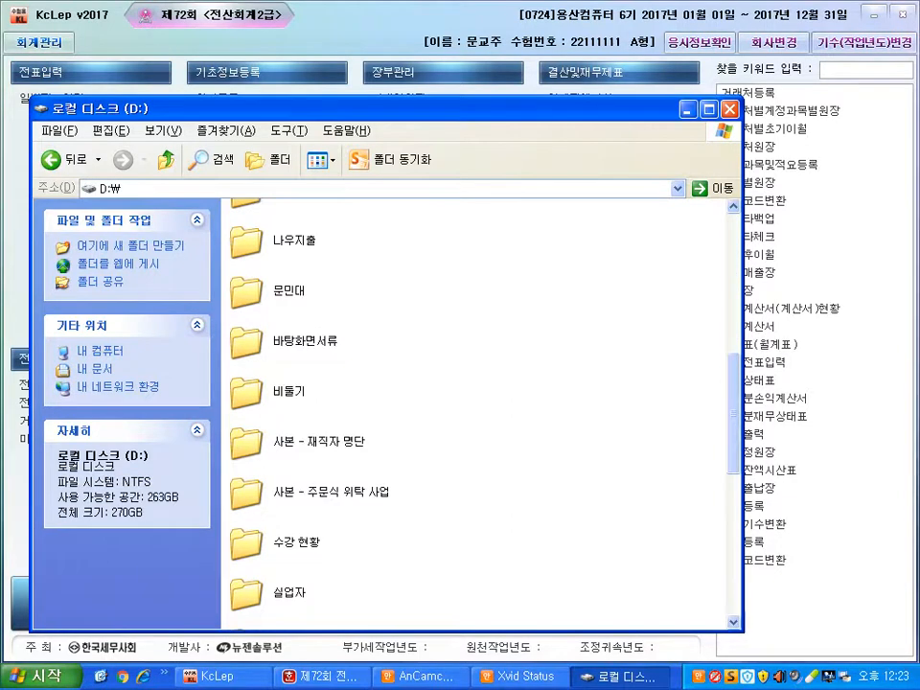
pyautogui.scroll(-1, 474, 413)
pyautogui.scroll(-2, 269, 537)
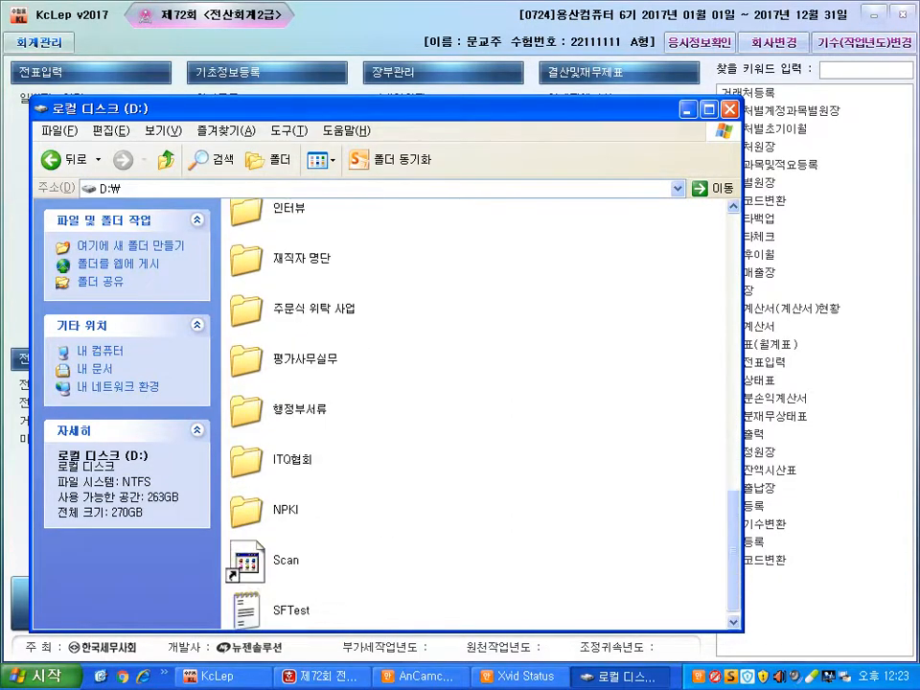
pyautogui.scroll(4, 268, 537)
pyautogui.scroll(1, 475, 412)
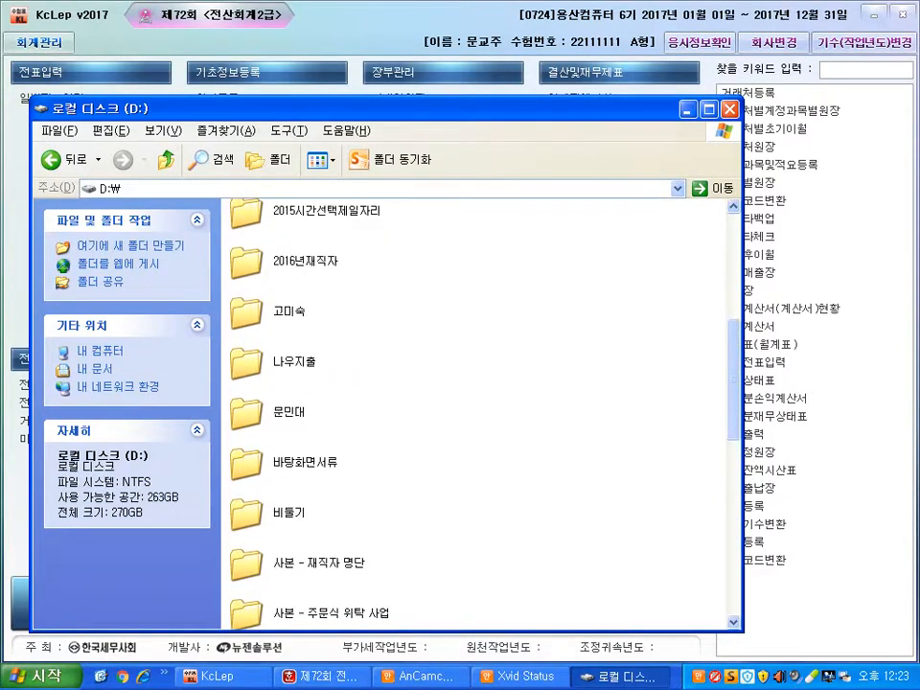
pyautogui.doubleClick(287, 412)
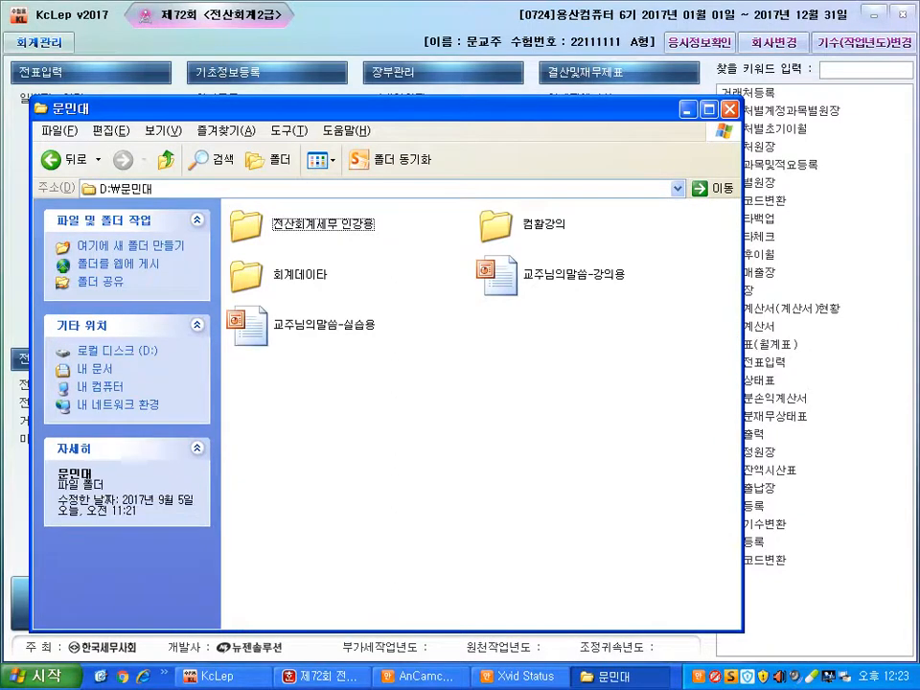
pyautogui.doubleClick(565, 275)
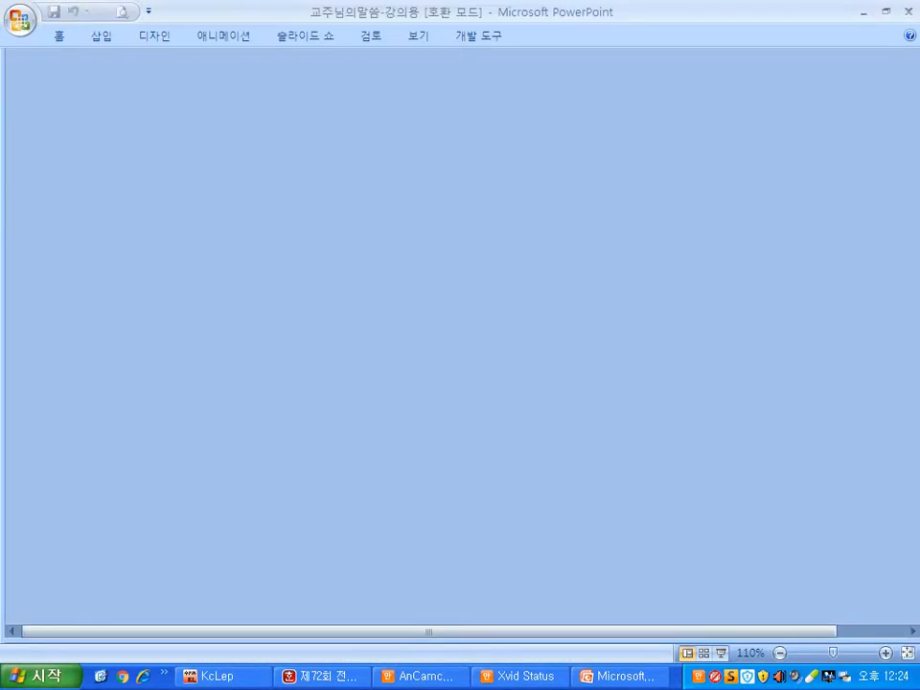
# Page through the lecture slides to the 조회하는 순서 slide on the order of ledger lookups
pyautogui.press('pagedown')
pyautogui.press('pagedown')
pyautogui.press('pagedown')
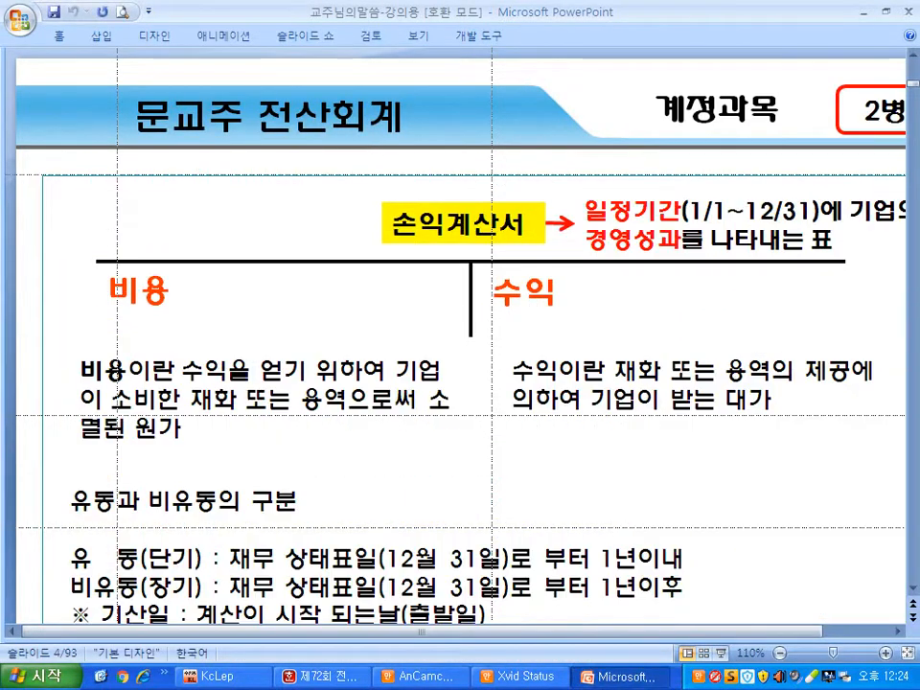
pyautogui.press('pagedown')
pyautogui.press('pagedown')
pyautogui.press('pagedown')
pyautogui.press('pagedown')
pyautogui.press('pagedown')
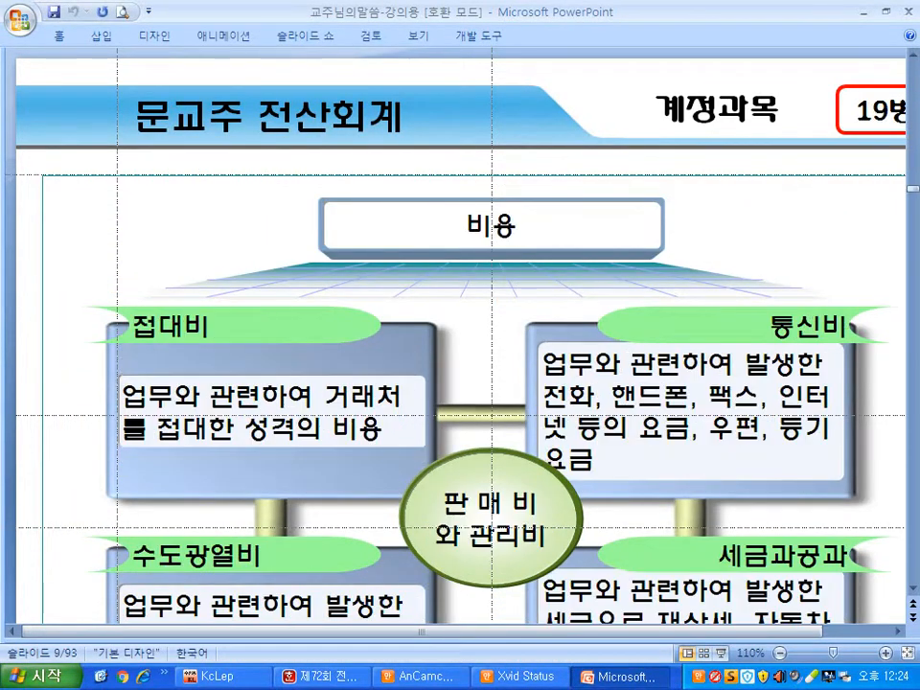
pyautogui.press('pagedown')
pyautogui.press('pagedown')
pyautogui.press('pagedown')
pyautogui.press('pagedown')
pyautogui.press('pagedown')
pyautogui.press('pagedown')
pyautogui.press('pagedown')
pyautogui.press('pagedown')
pyautogui.press('pagedown')
pyautogui.press('pagedown')
pyautogui.press('pagedown')
pyautogui.press('pagedown')
pyautogui.press('pagedown')
pyautogui.press('pagedown')
pyautogui.press('pagedown')
pyautogui.press('pagedown')
pyautogui.press('pagedown')
pyautogui.press('pagedown')
pyautogui.press('pagedown')
pyautogui.press('pagedown')
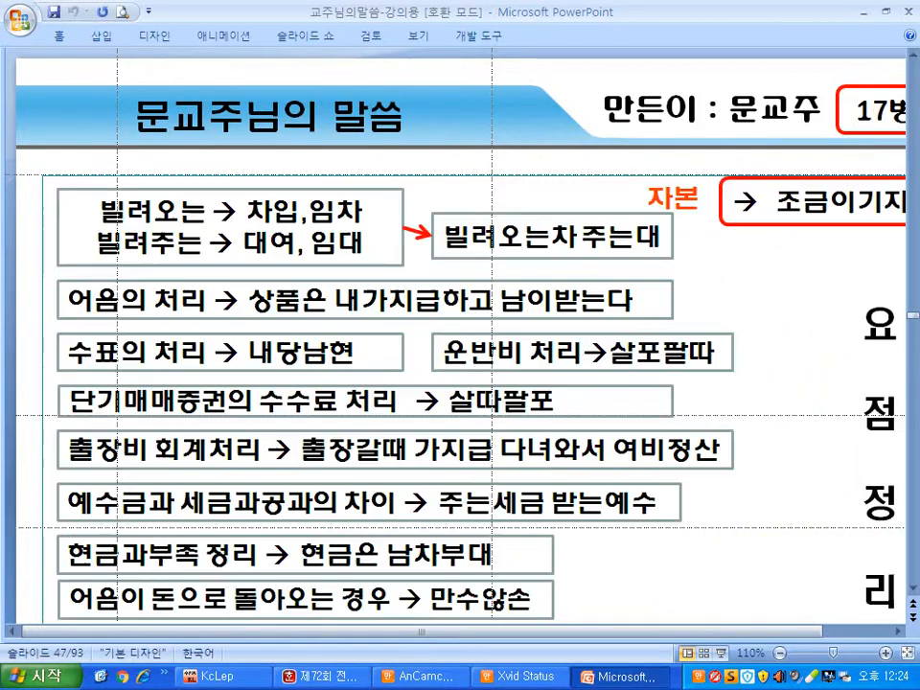
pyautogui.press('pageup')
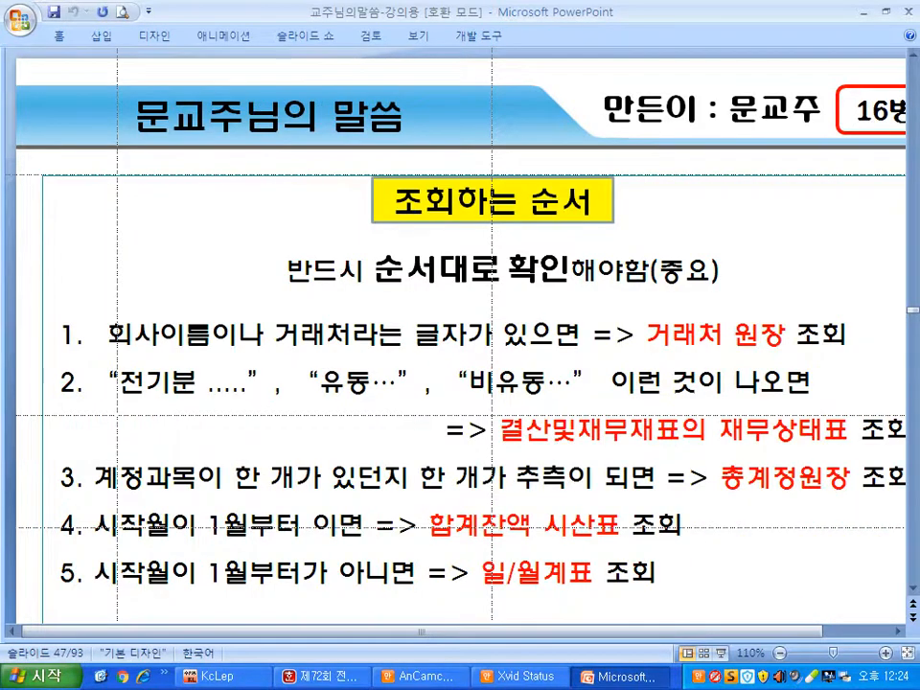
# Glance at the question document, return to the slides and highlight the condition of lookup rule 1 about company names or 거래처
pyautogui.click(321, 676)
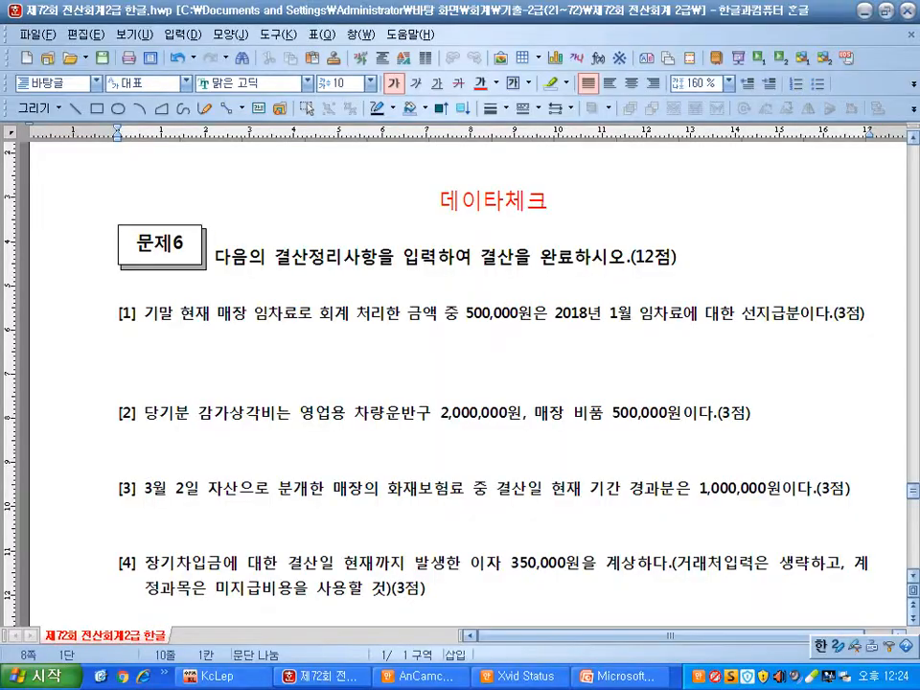
pyautogui.hotkey('alt', 'Tab')
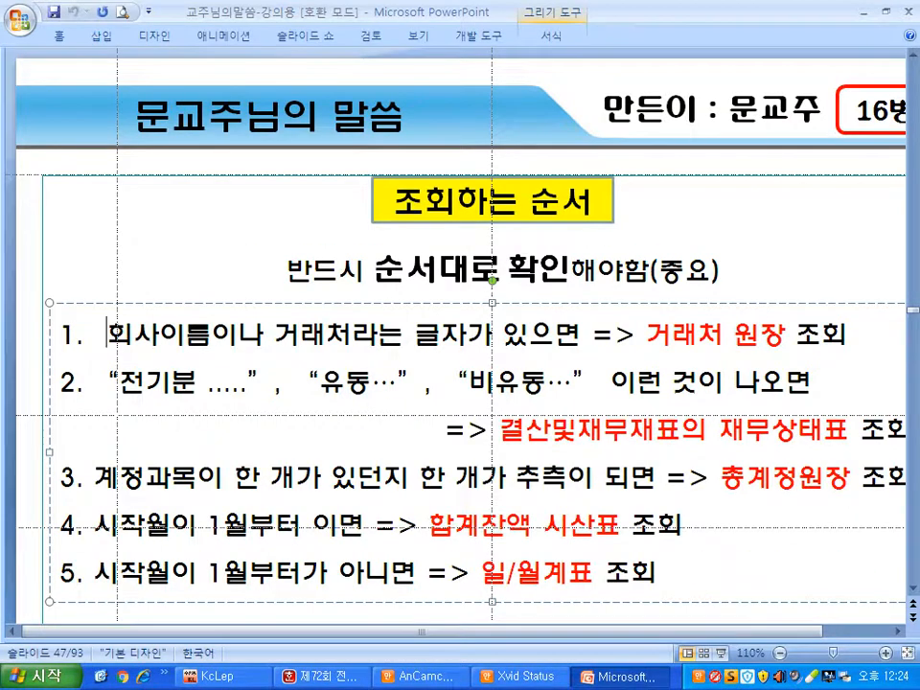
pyautogui.moveTo(106, 335); pyautogui.dragTo(590, 335)
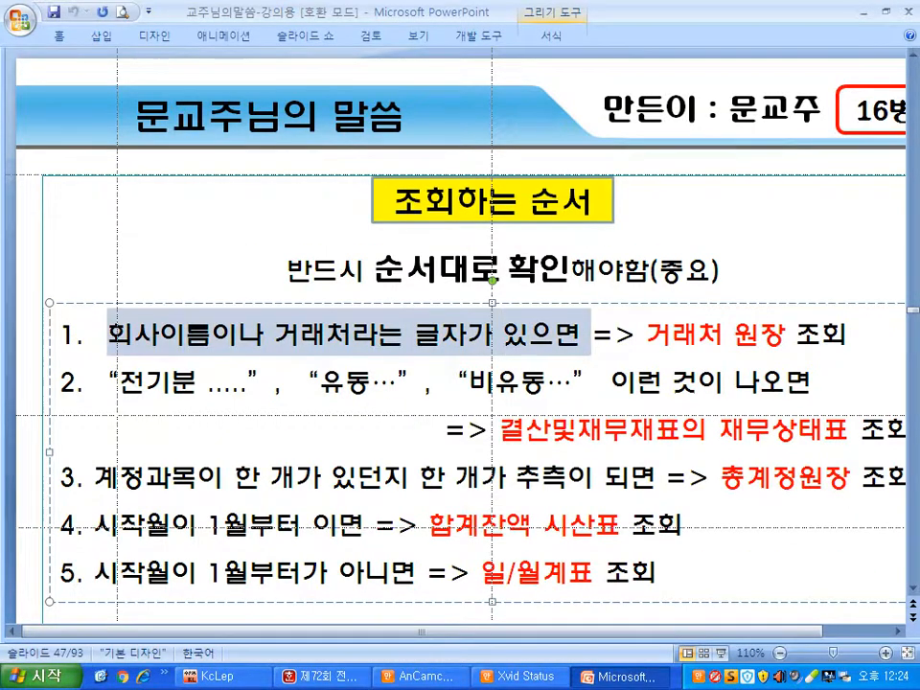
# Switch to the question document and read through 문제6 question [1] about the prepaid store rent
pyautogui.hotkey('alt', 'Tab')
pyautogui.doubleClick(161, 317)
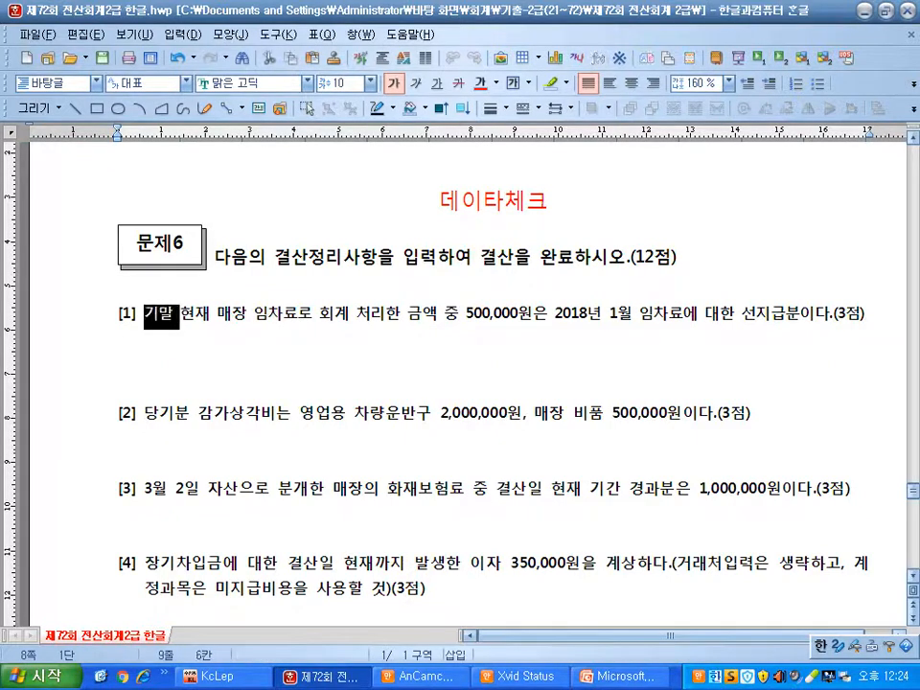
pyautogui.moveTo(179, 315); pyautogui.dragTo(407, 316)
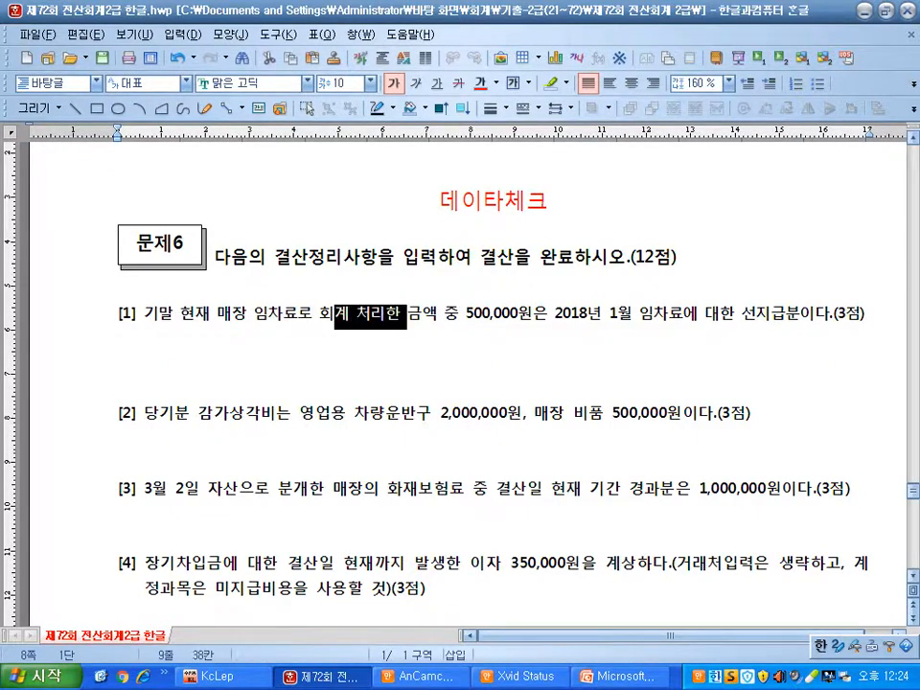
pyautogui.moveTo(474, 315); pyautogui.dragTo(682, 315)
pyautogui.click(588, 315)
# Go to 문제7 and read question [1] about the difference between the highest and lowest monthly 복리후생비
pyautogui.scroll(-4, 588, 315)
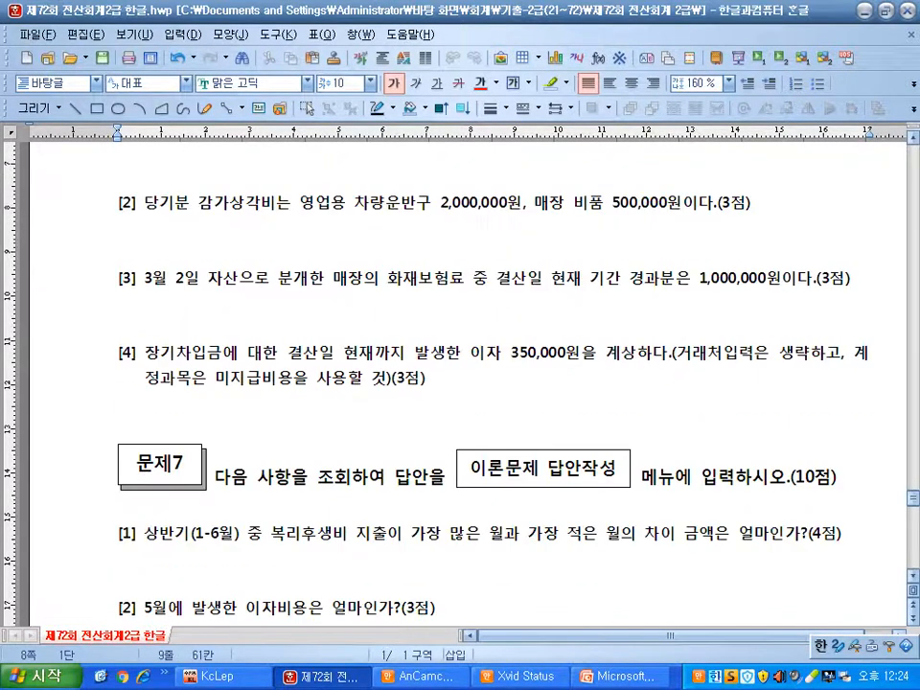
pyautogui.scroll(-3, 469, 383)
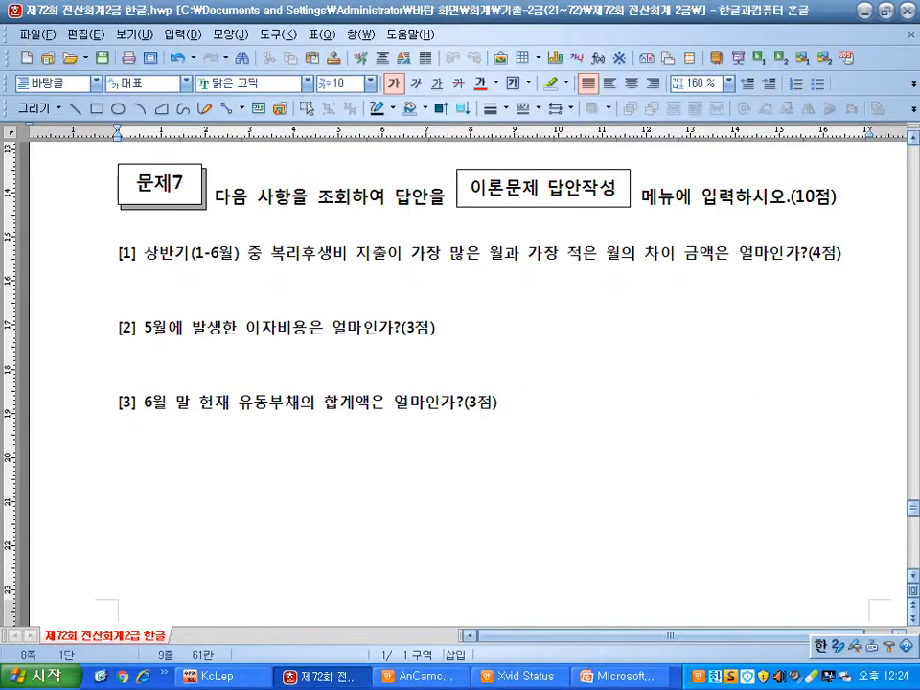
pyautogui.moveTo(144, 254); pyautogui.dragTo(236, 254)
pyautogui.moveTo(249, 254); pyautogui.dragTo(676, 254)
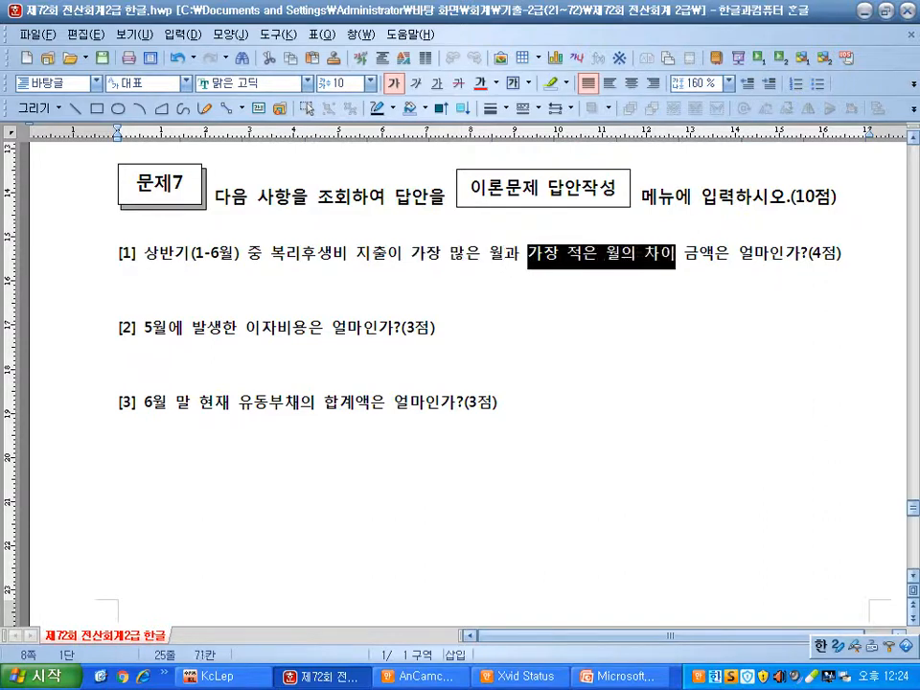
pyautogui.click(718, 253)
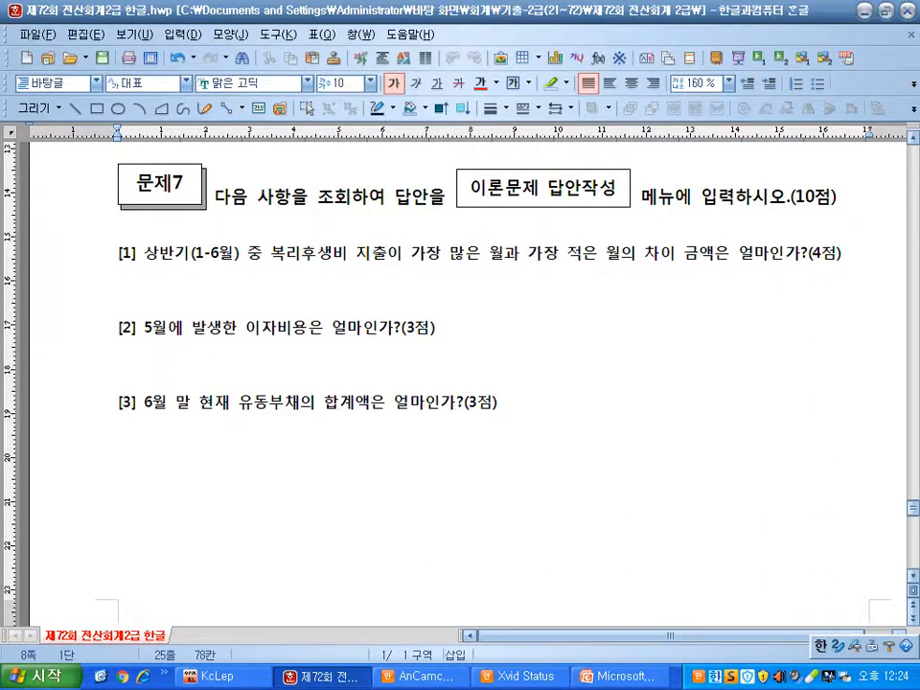
# Review the slide's 거래처 원장 rule and return to the document to check it against 복리후생비 in 문제7 question [1]
pyautogui.hotkey('alt', 'Tab')
pyautogui.click(439, 333)
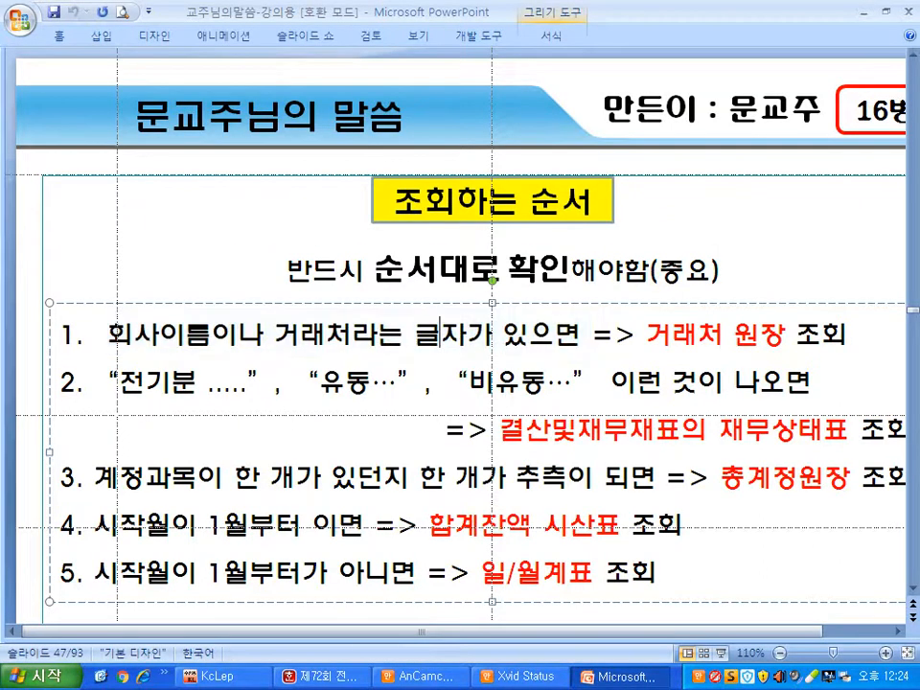
pyautogui.moveTo(107, 335); pyautogui.dragTo(590, 335)
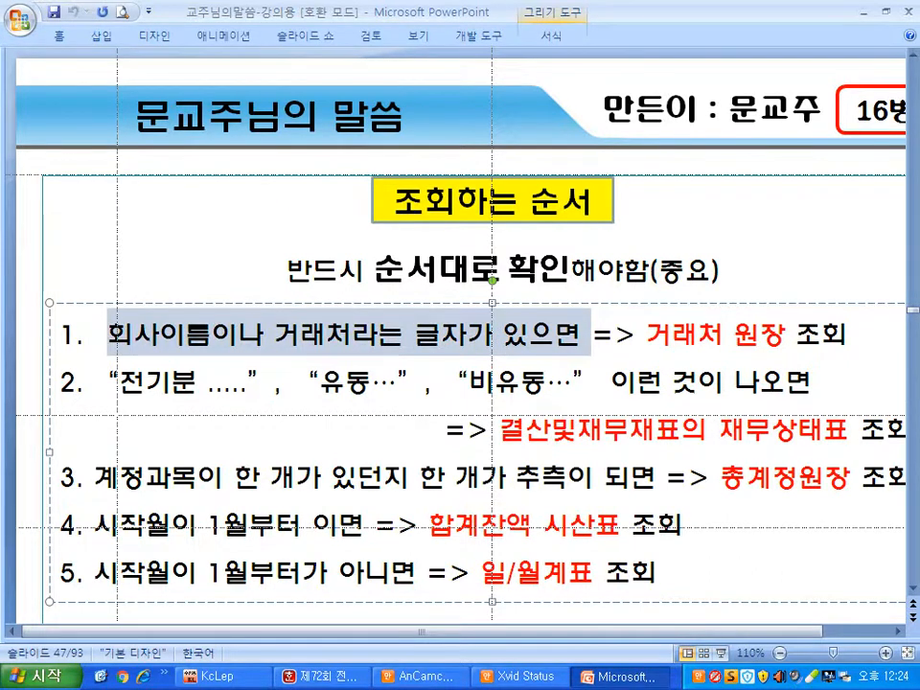
pyautogui.moveTo(647, 334); pyautogui.dragTo(723, 335)
pyautogui.hotkey('alt', 'Tab')
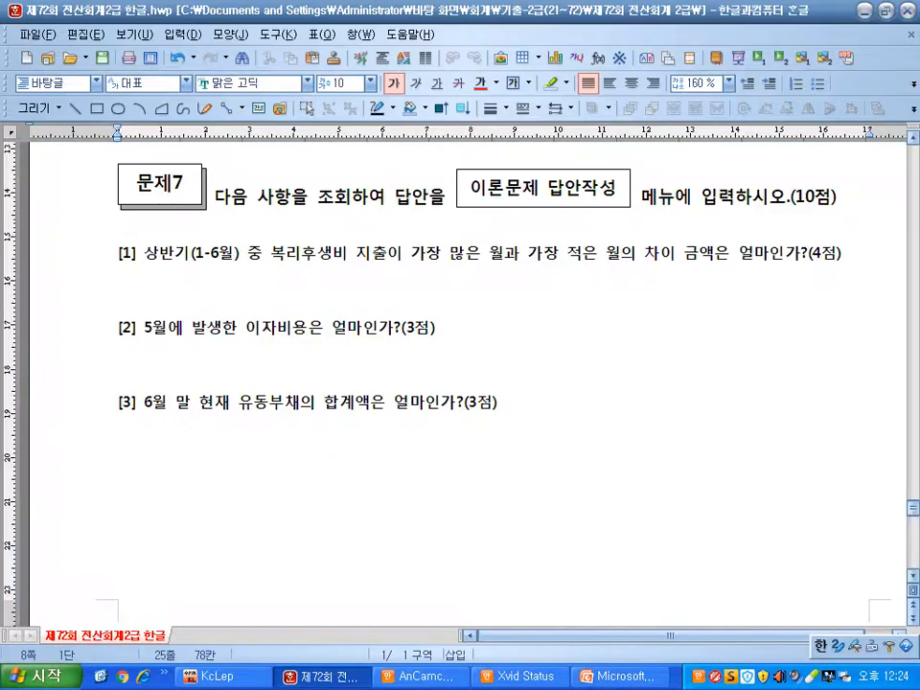
pyautogui.moveTo(144, 254); pyautogui.dragTo(332, 254)
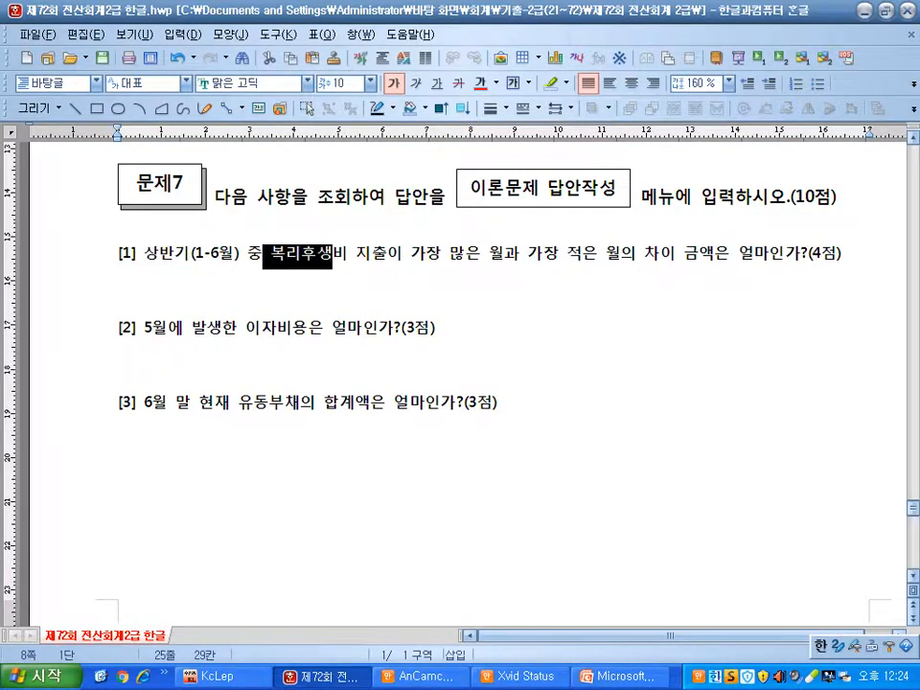
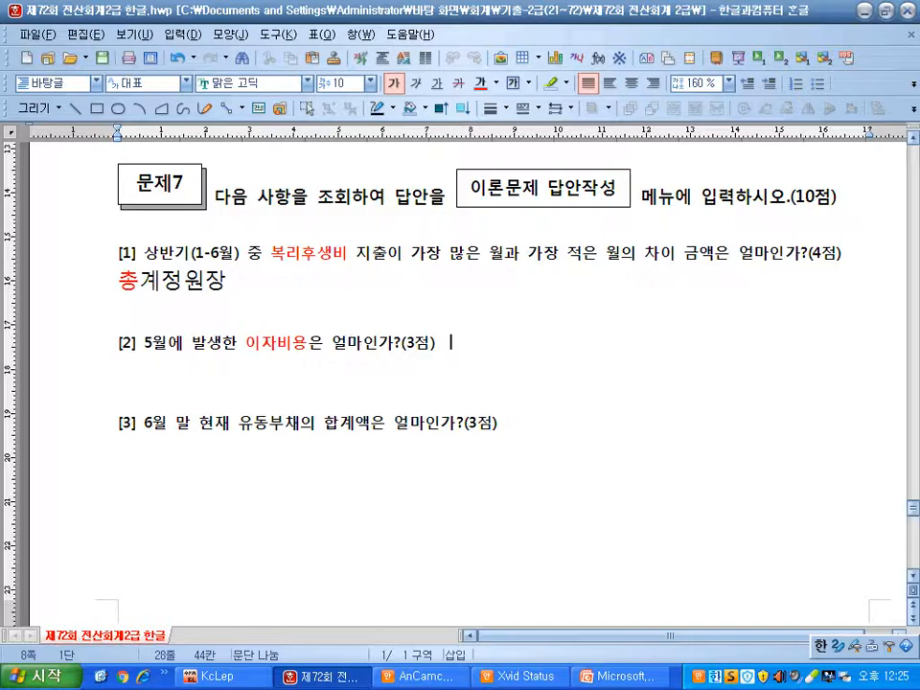
# Add "총계정원장" after 문제7 question [2] and format it in red at 14 pt
pyautogui.write('총계정원')
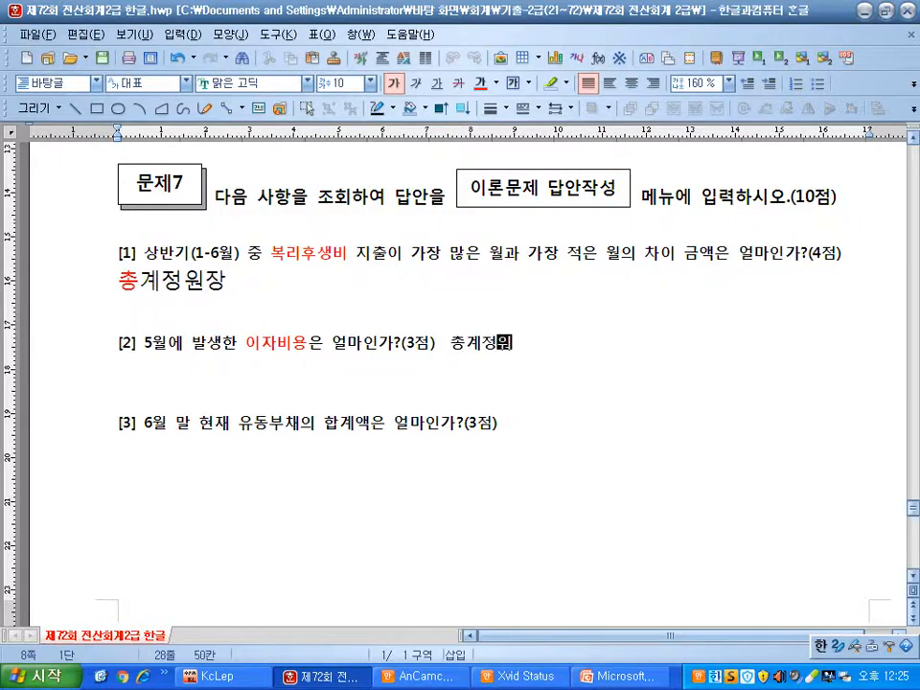
pyautogui.write('장')
pyautogui.moveTo(451, 344); pyautogui.dragTo(531, 344)
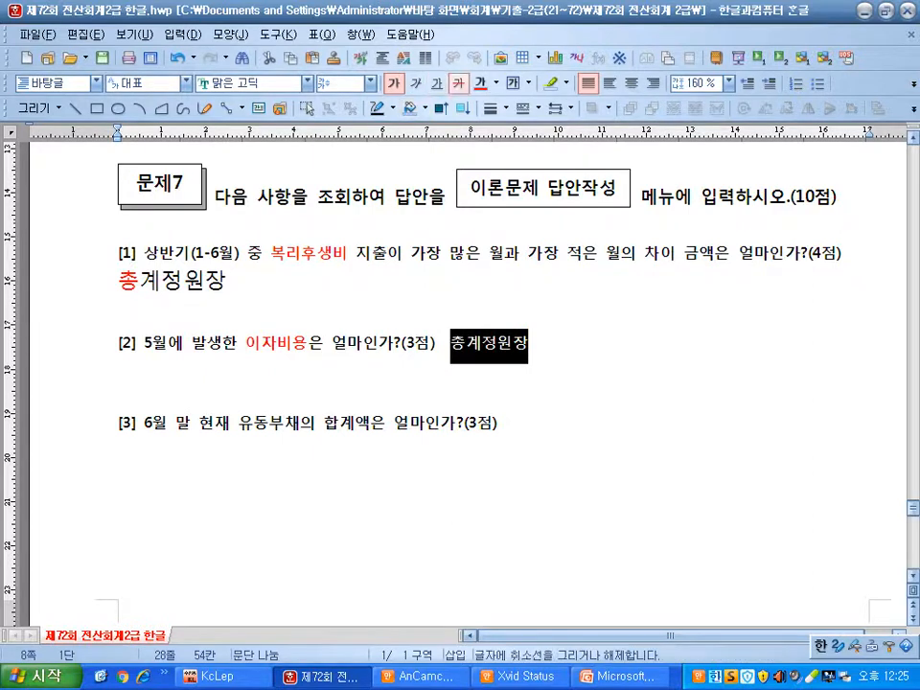
pyautogui.click(481, 84)
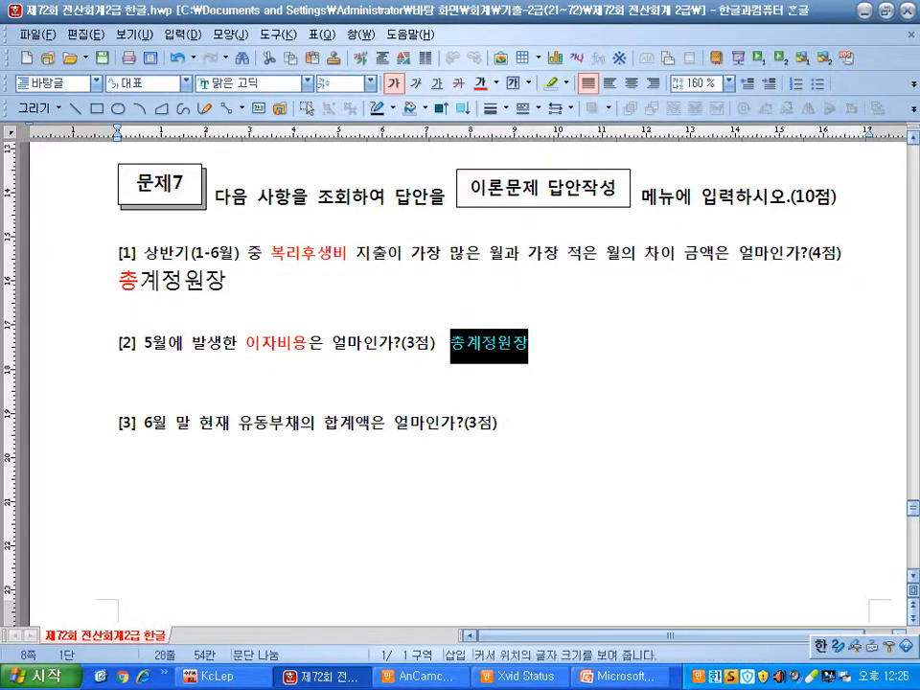
pyautogui.click(307, 84)
pyautogui.click(370, 83)
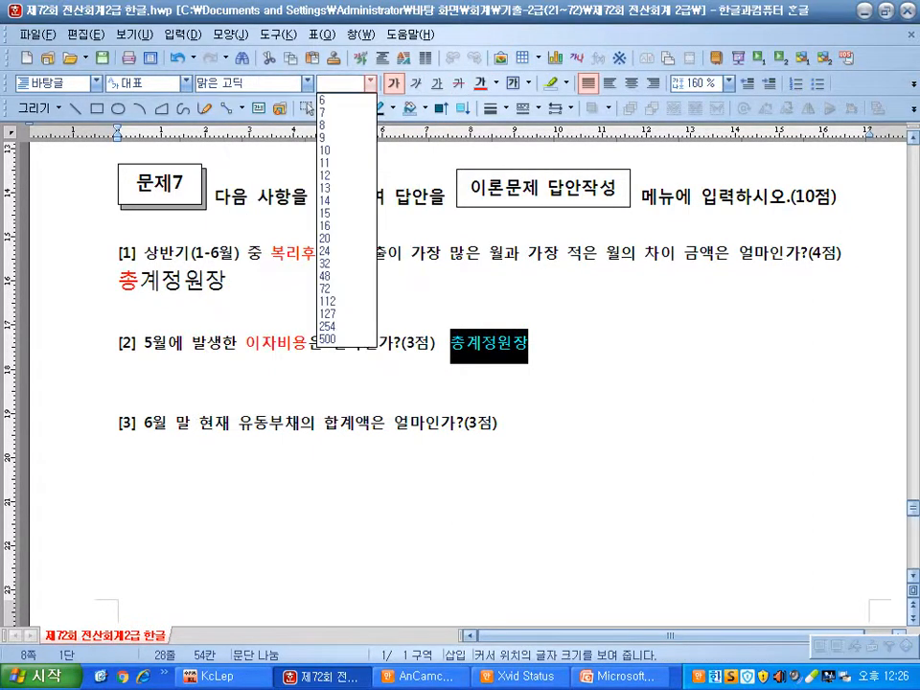
pyautogui.click(370, 83)
pyautogui.click(370, 84)
pyautogui.click(347, 200)
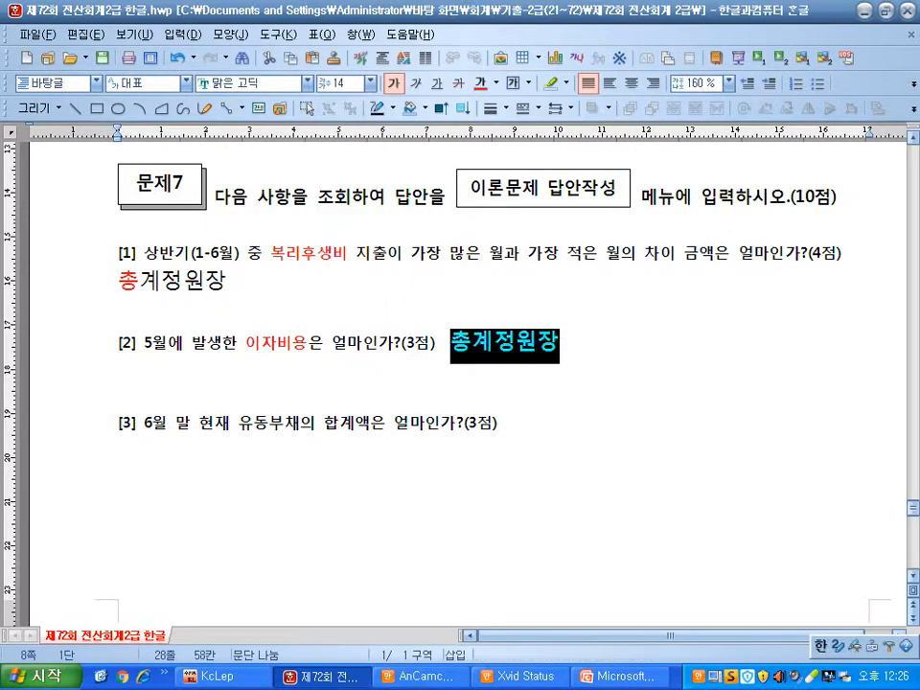
# Read 문제7 question [3] on current liabilities and compare it with the condition of lookup rule 1 on the slide
pyautogui.click(499, 423)
pyautogui.moveTo(136, 423); pyautogui.dragTo(387, 423)
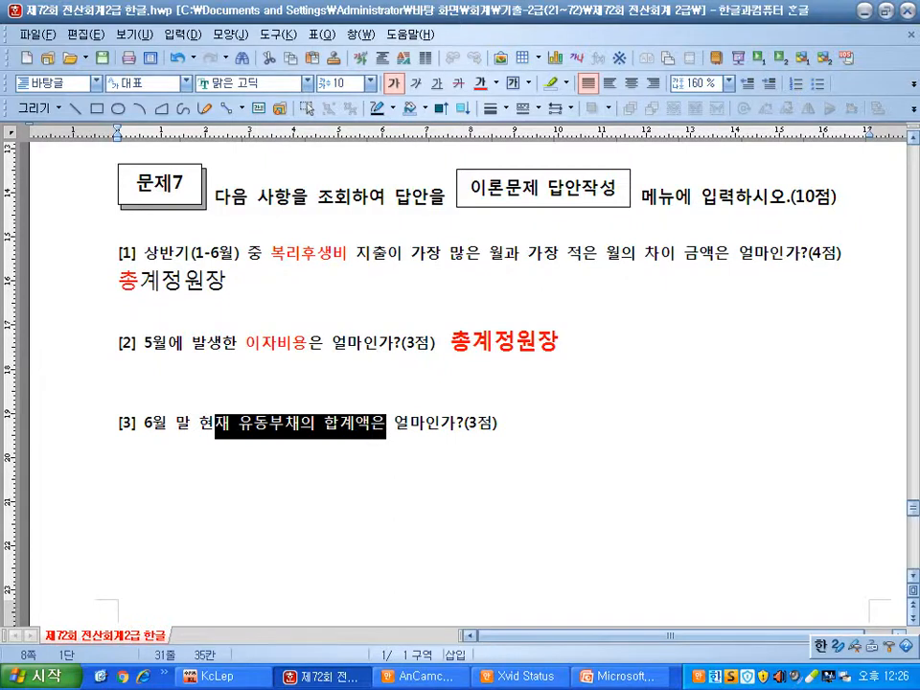
pyautogui.click(619, 676)
pyautogui.doubleClick(117, 334)
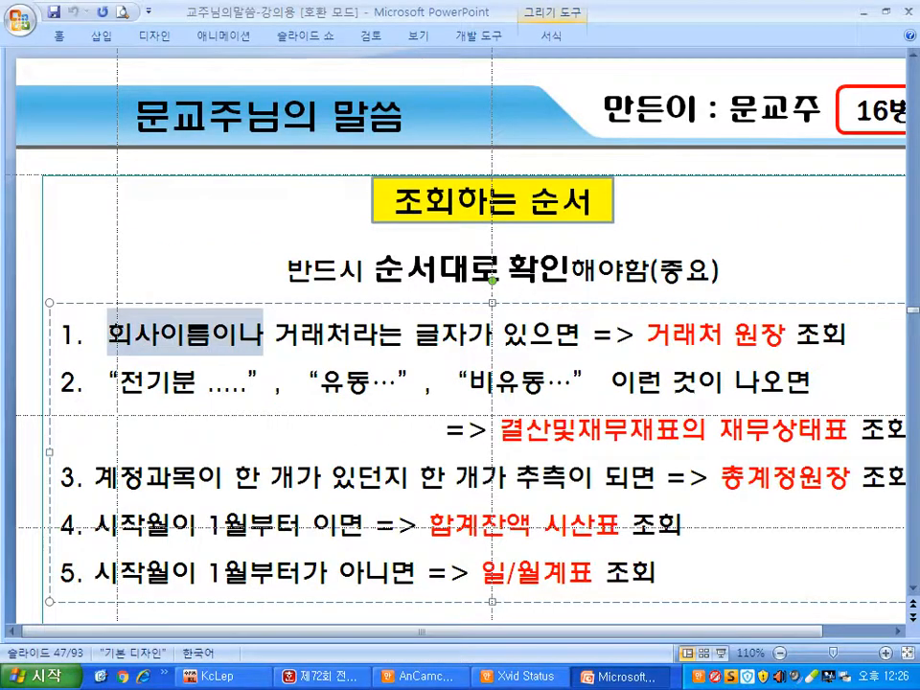
pyautogui.moveTo(275, 334); pyautogui.dragTo(501, 334)
pyautogui.hotkey('alt', 'Tab')
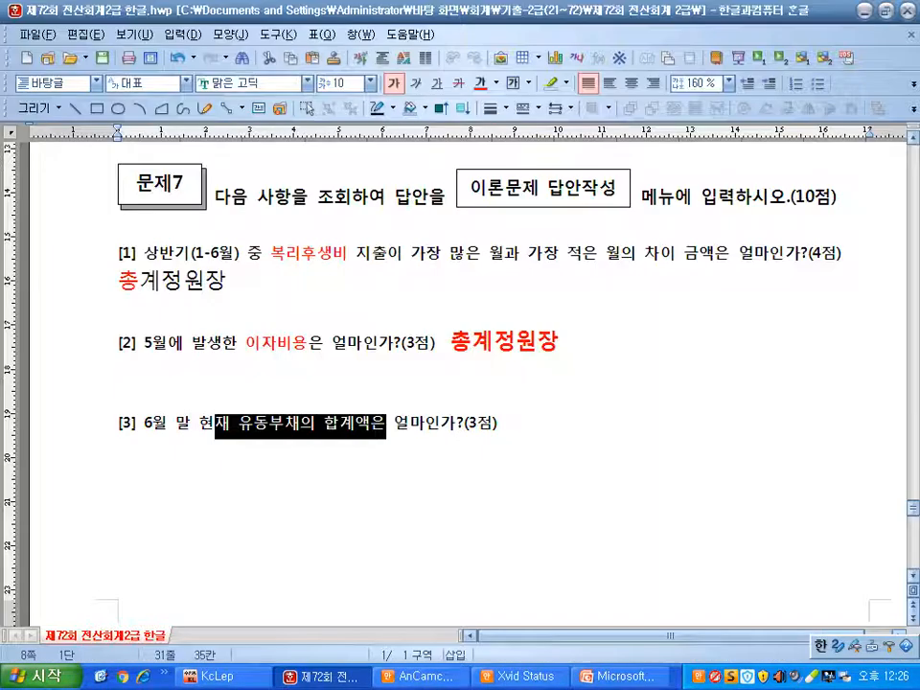
# Recheck 문제7 question [3] against lookup rules 1 and 2 on the slide, highlighting 거래처 원장, 유동 and 비유동
pyautogui.click(177, 422)
pyautogui.moveTo(143, 423); pyautogui.dragTo(387, 423)
pyautogui.hotkey('alt', 'Tab')
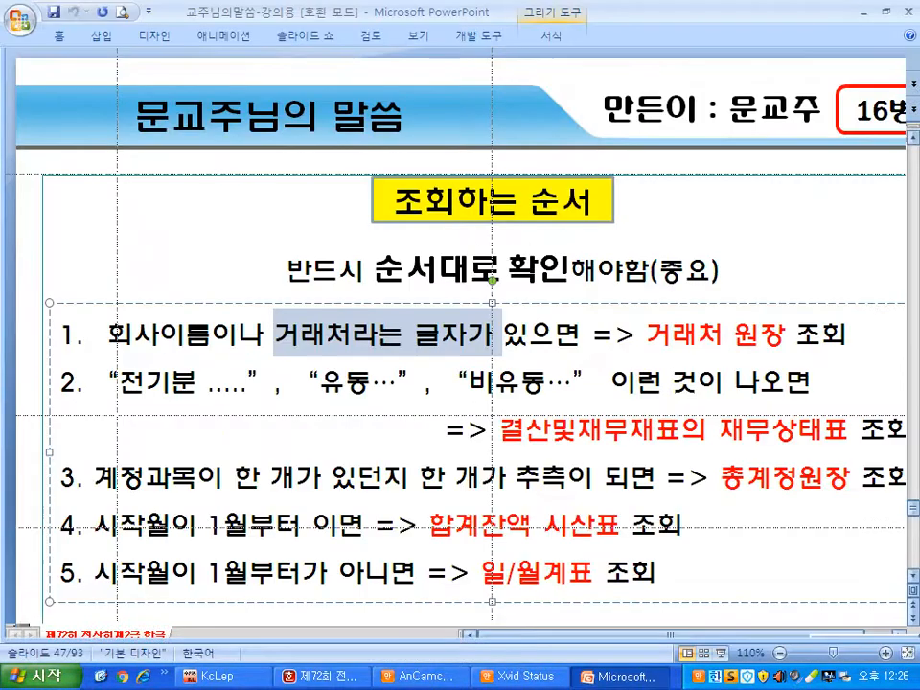
pyautogui.moveTo(646, 334); pyautogui.dragTo(759, 333)
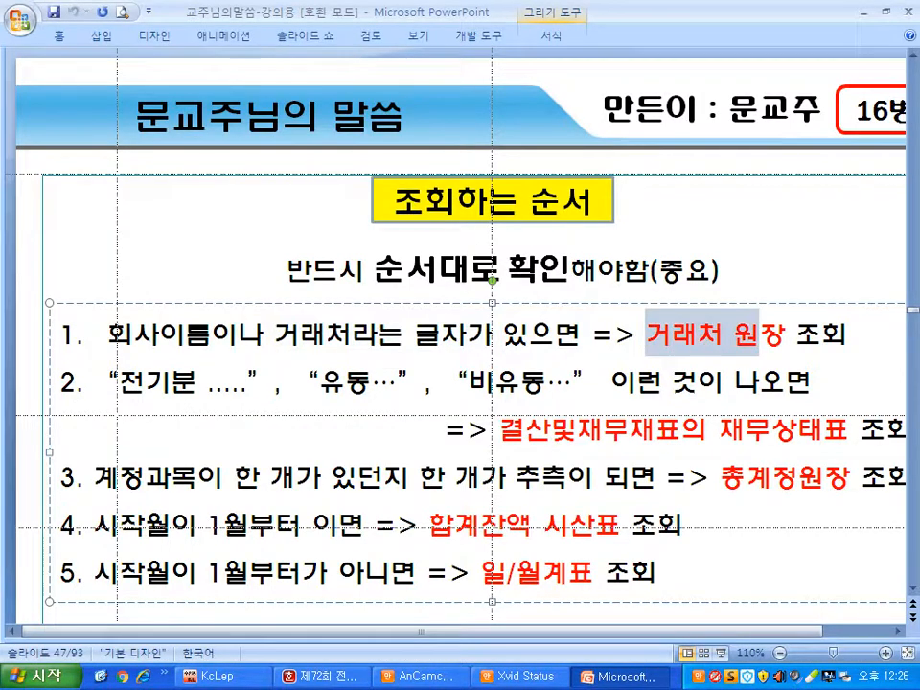
pyautogui.moveTo(120, 382); pyautogui.dragTo(371, 381)
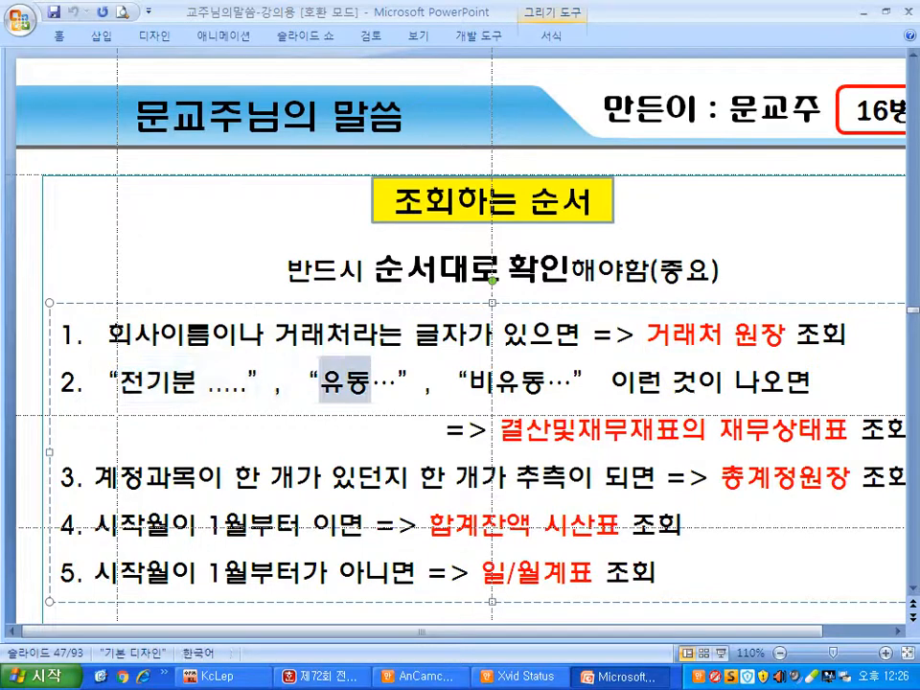
pyautogui.moveTo(470, 381); pyautogui.dragTo(520, 382)
pyautogui.hotkey('alt', 'Tab')
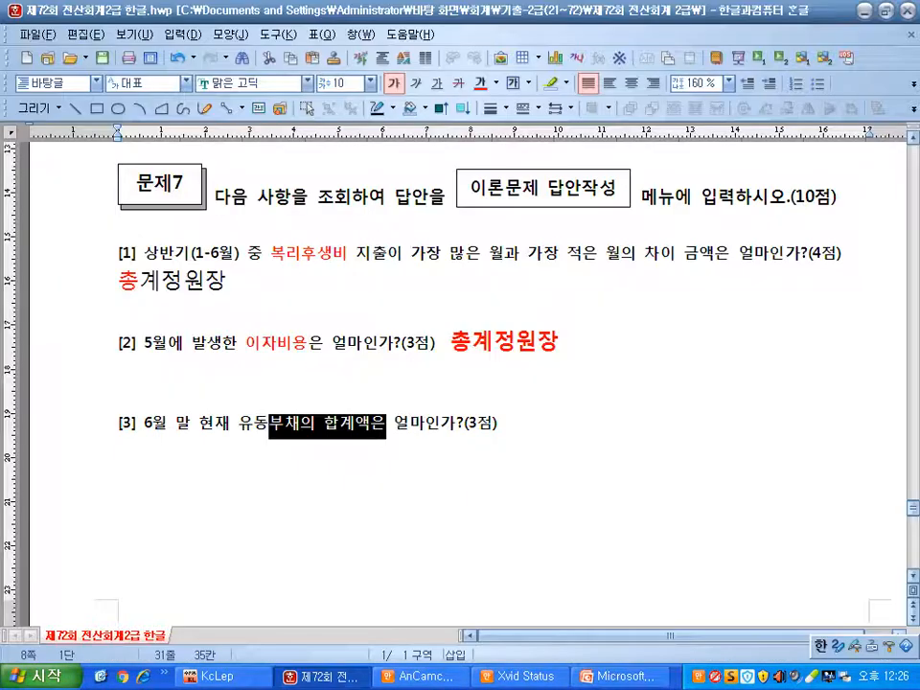
# Colour the word 유동 in 문제7 question [3] red
pyautogui.click(317, 423)
pyautogui.click(239, 423)
pyautogui.hotkey('shift', 'Right')
pyautogui.hotkey('shift', 'Right')
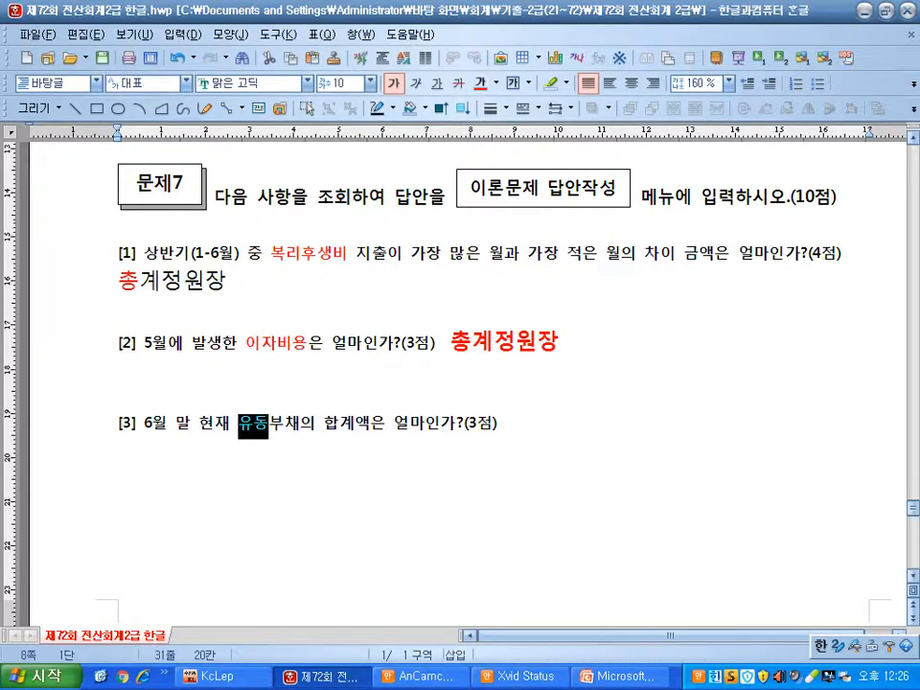
# Add "결산재무재표의 재무상태표" after 문제7 question [3] and format it in red at 14 pt
pyautogui.press('End')
pyautogui.write('결산재무')
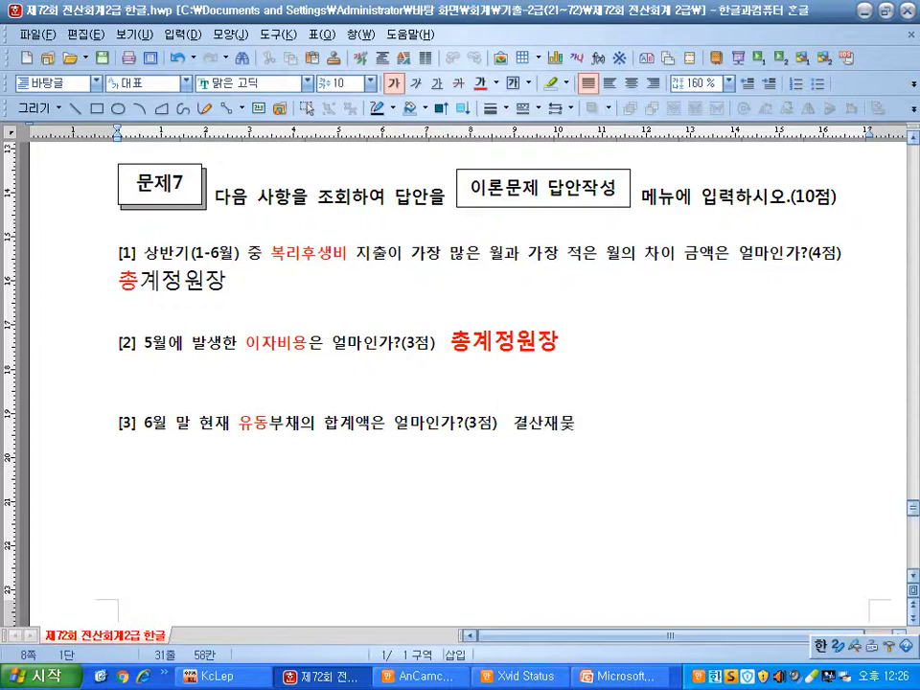
pyautogui.write('재표의 ㅈ')
pyautogui.write('ㅐ무상')
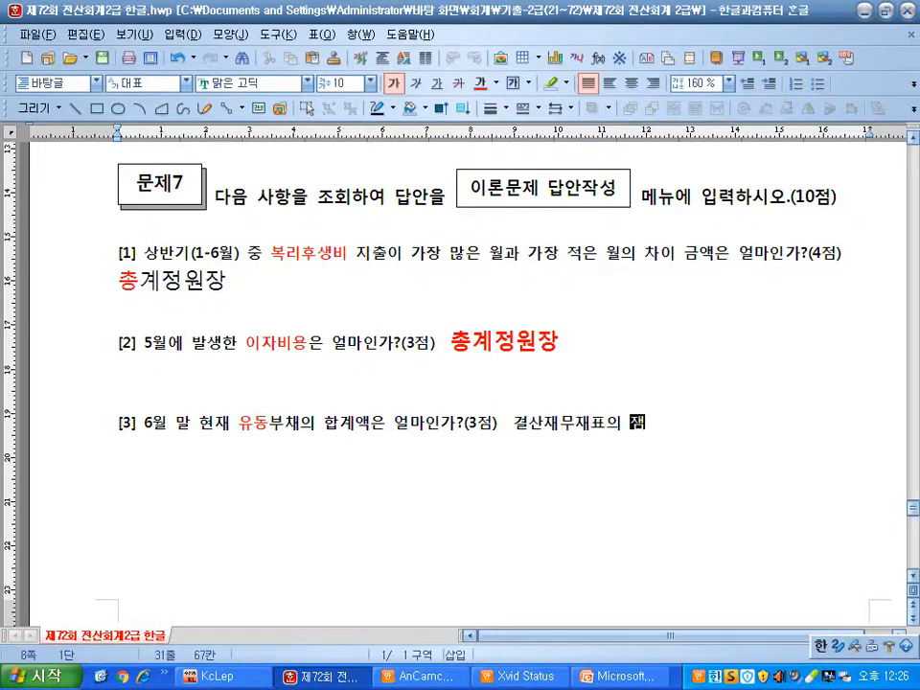
pyautogui.write('태표')
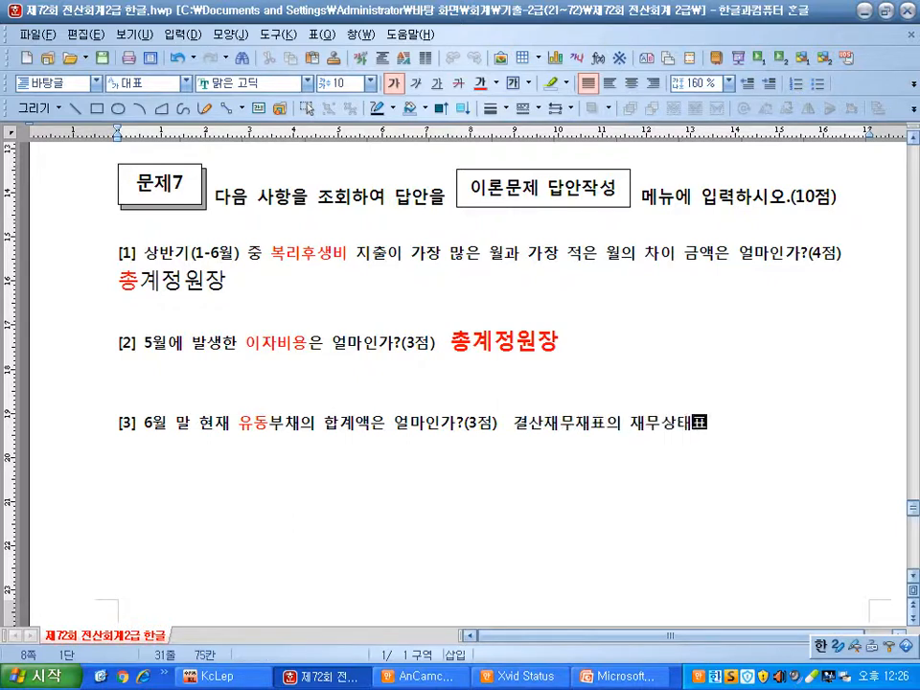
pyautogui.moveTo(514, 424); pyautogui.dragTo(708, 424)
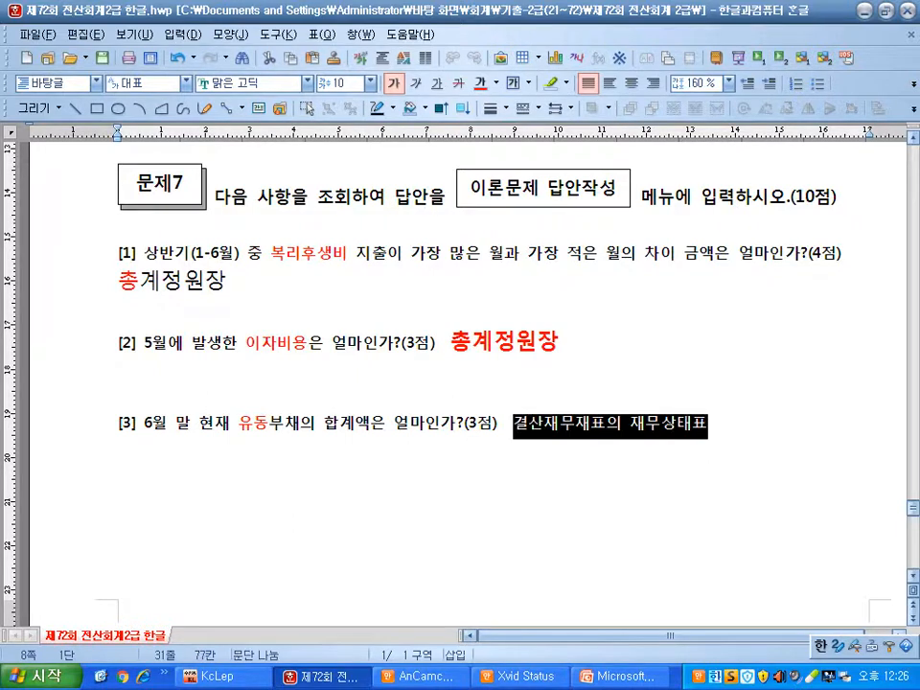
pyautogui.click(480, 84)
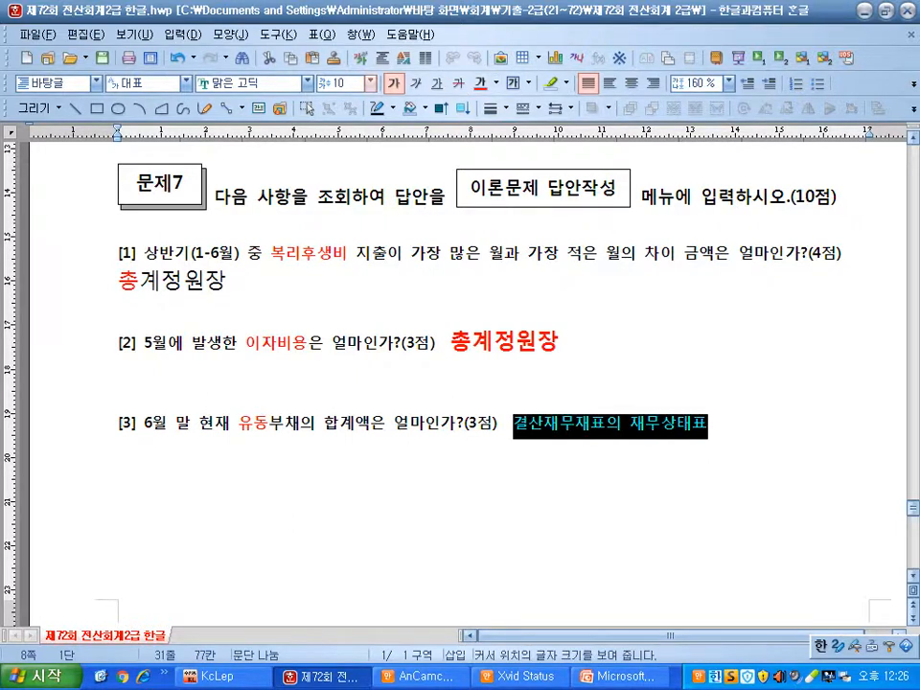
pyautogui.click(370, 83)
pyautogui.click(337, 201)
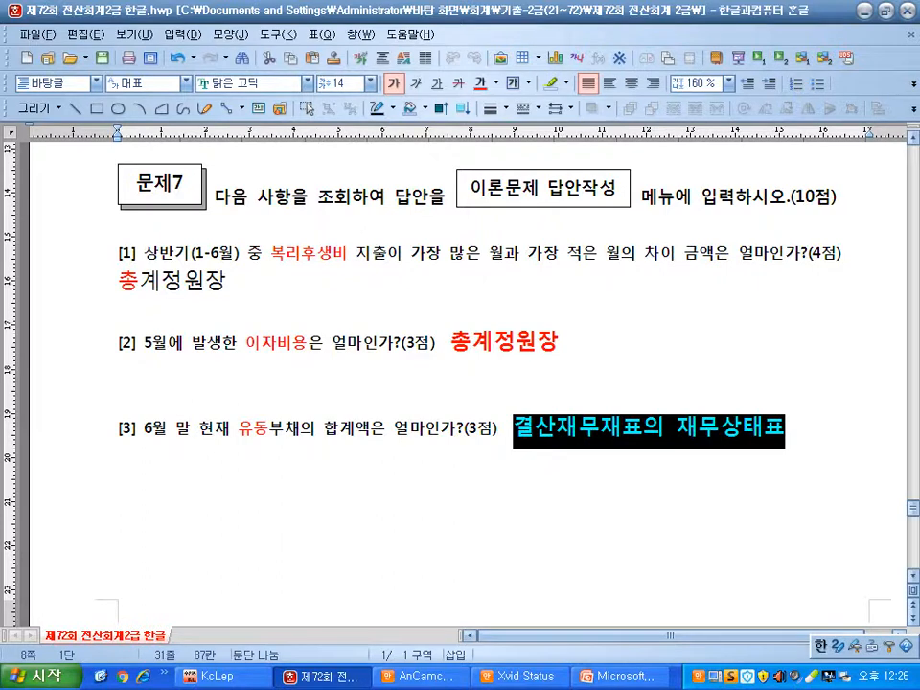
pyautogui.click(118, 396)
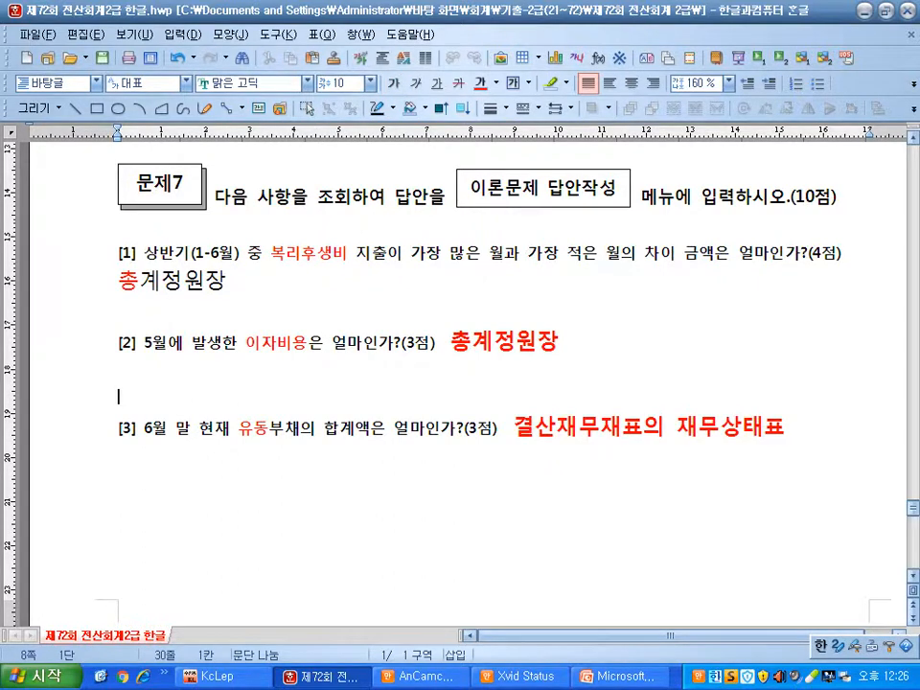
# Colour the whole 총계정원장 note under 문제7 question [1] red
pyautogui.moveTo(161, 280); pyautogui.dragTo(227, 281)
pyautogui.click(481, 82)
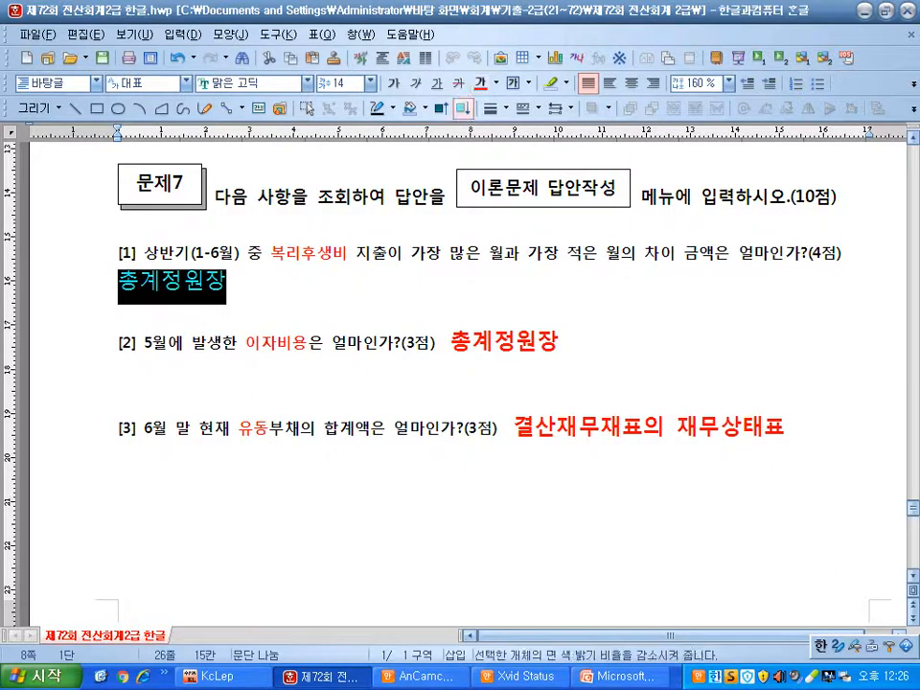
pyautogui.click(471, 343)
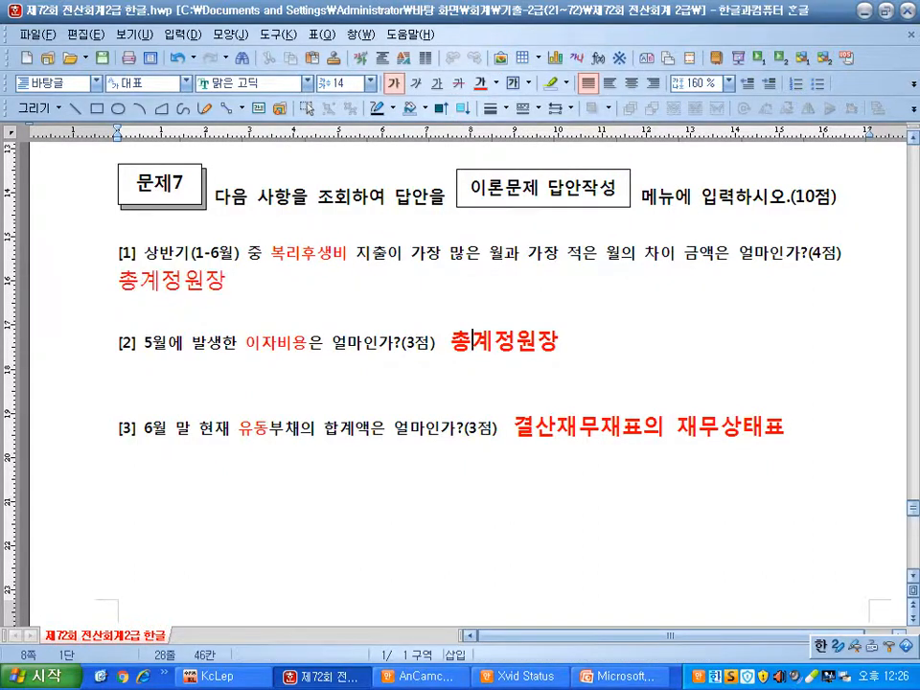
pyautogui.click(581, 429)
# Go back to the 문제1 business registration certificate in the exam document, and open the 회사등록 screen in KcLep
pyautogui.scroll(5, 468, 384)
pyautogui.scroll(15, 468, 383)
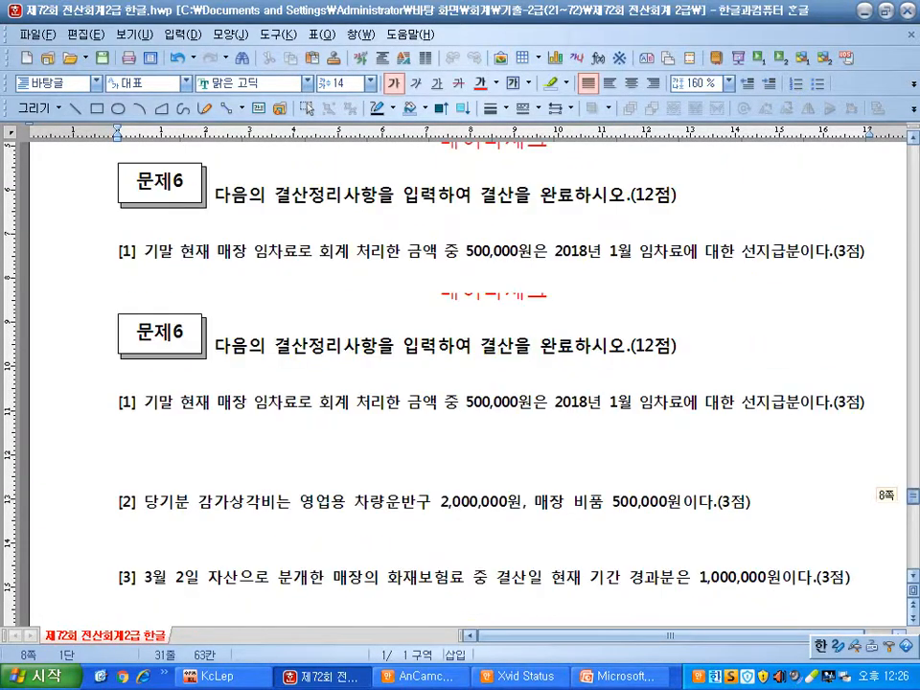
pyautogui.scroll(10, 468, 383)
pyautogui.scroll(-10, 467, 383)
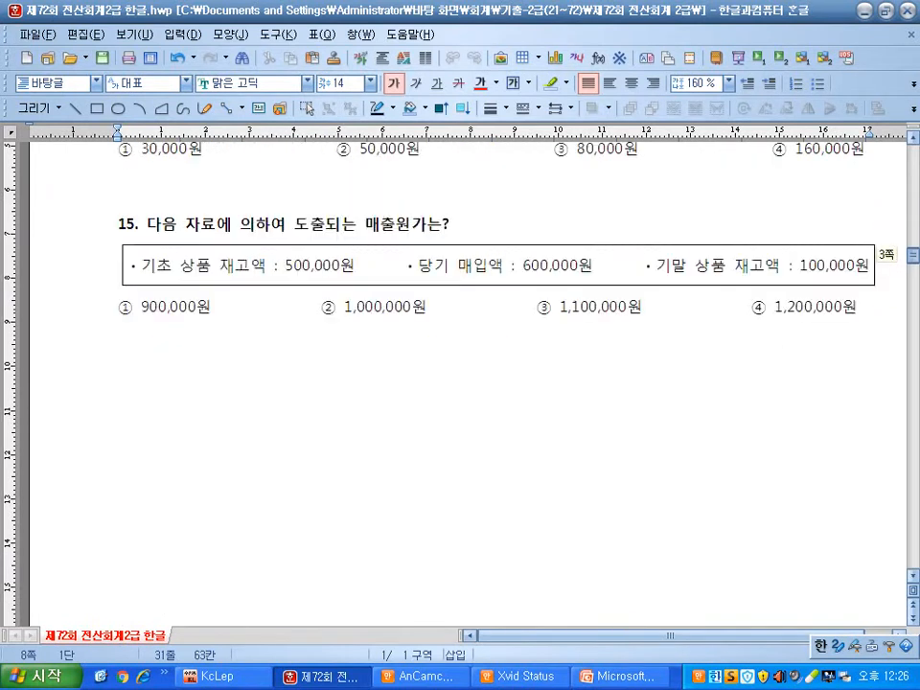
pyautogui.scroll(4, 468, 383)
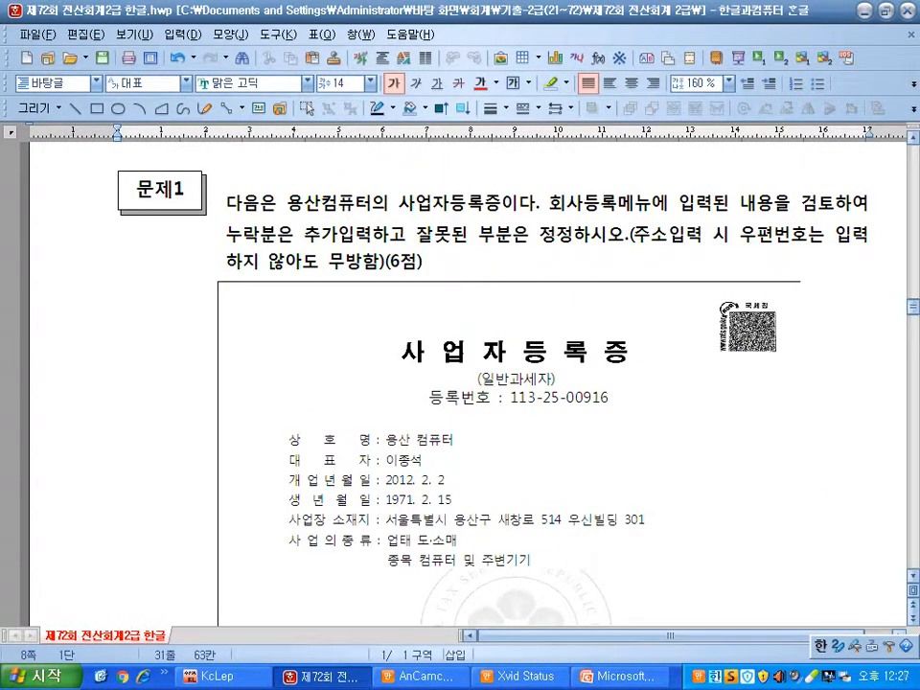
pyautogui.hotkey('alt', 'Tab')
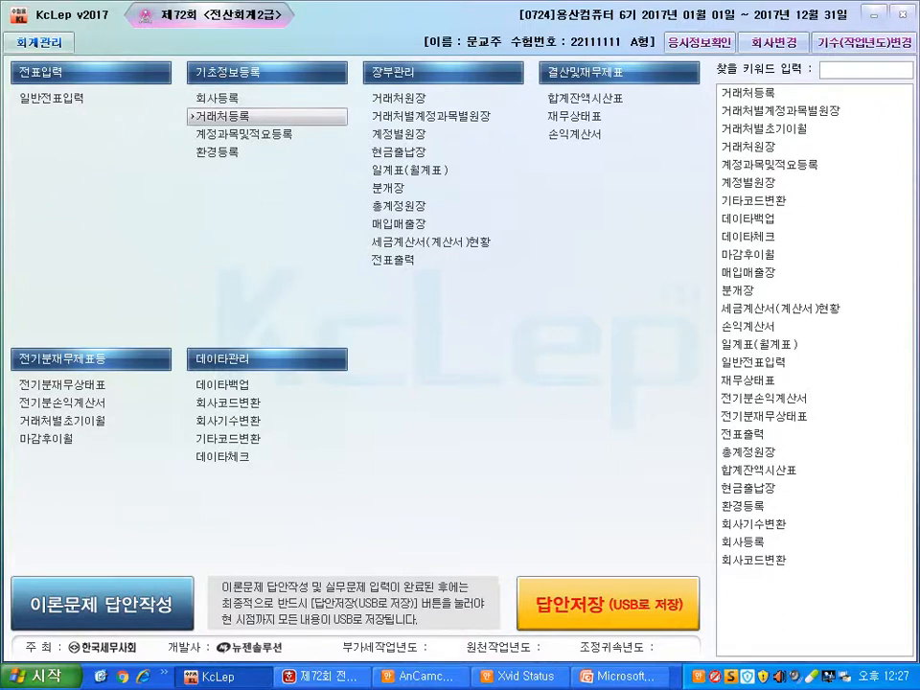
pyautogui.click(217, 98)
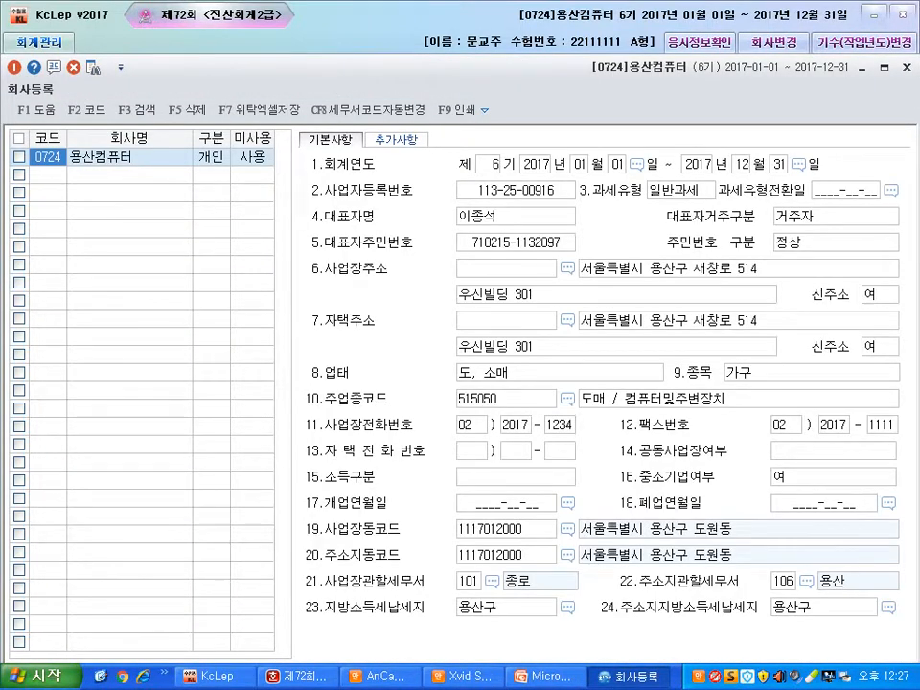
pyautogui.press('Escape')
pyautogui.click(629, 677)
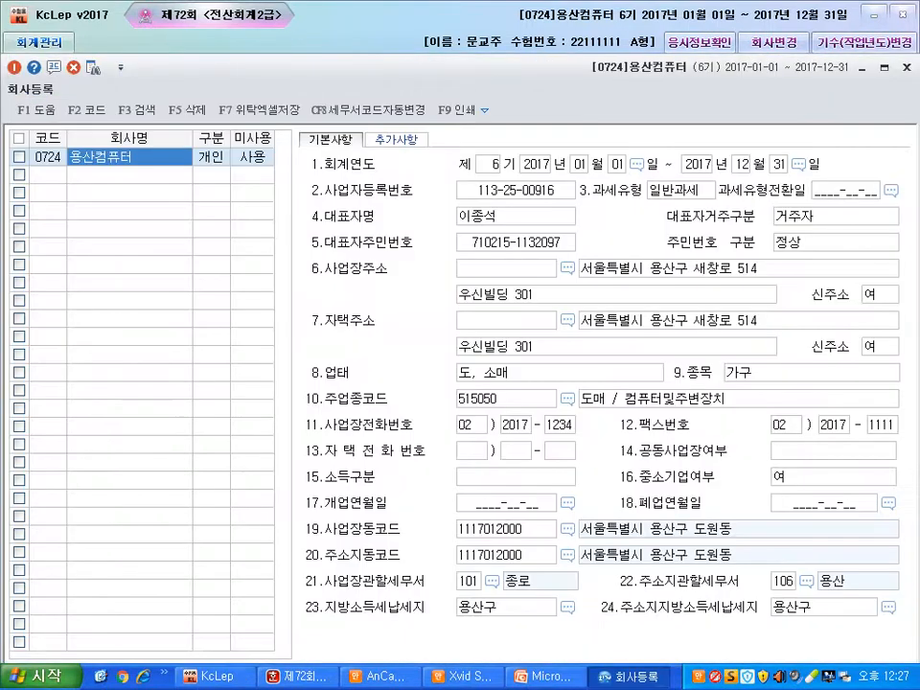
# Compare the business registration number on the 문제1 certificate with the one in the KcLep 회사등록 record
pyautogui.click(298, 676)
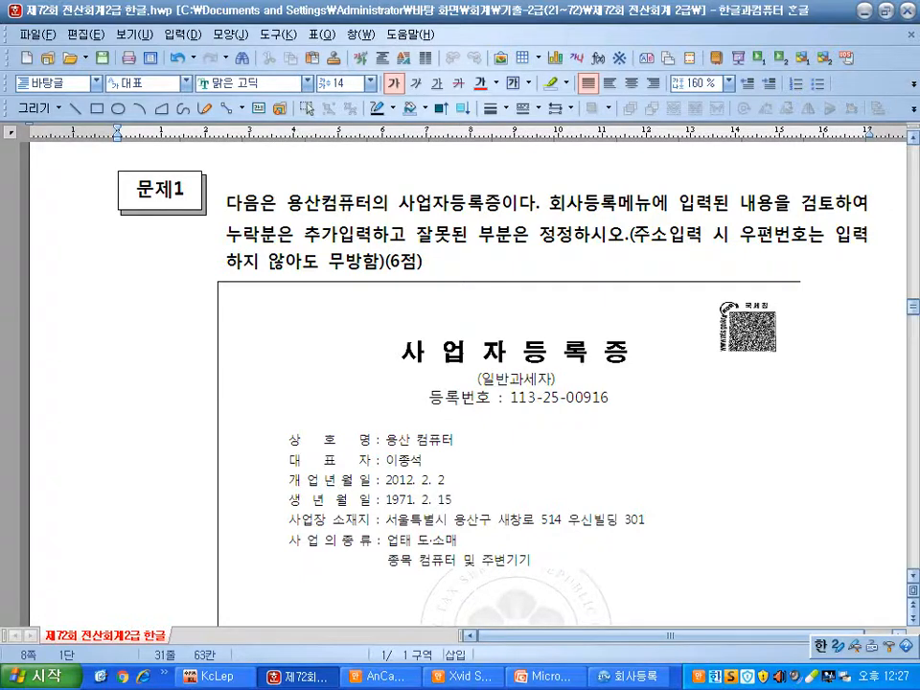
pyautogui.hotkey('alt', 'Tab')
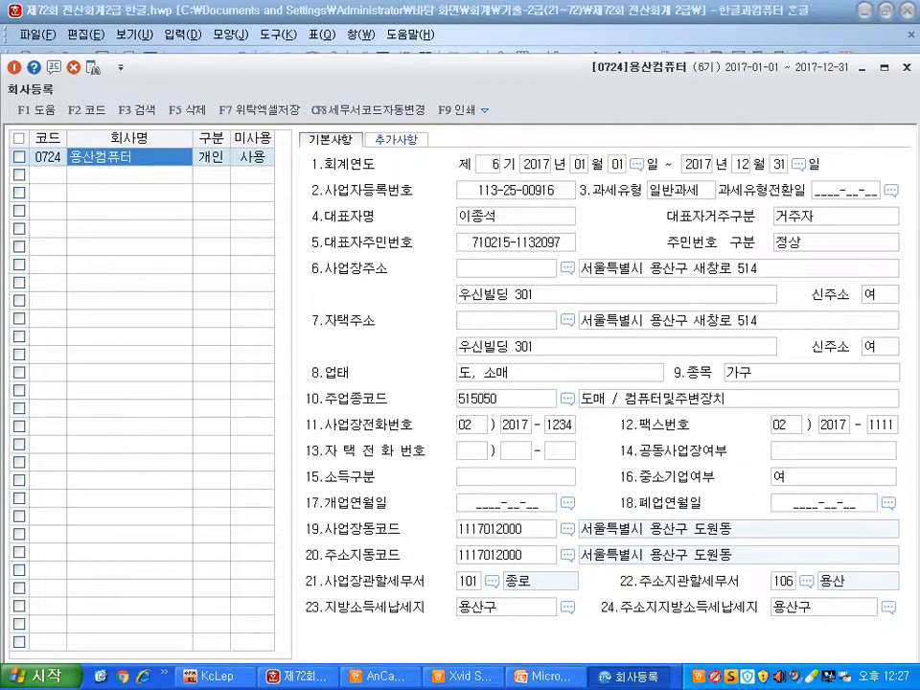
pyautogui.click(516, 190)
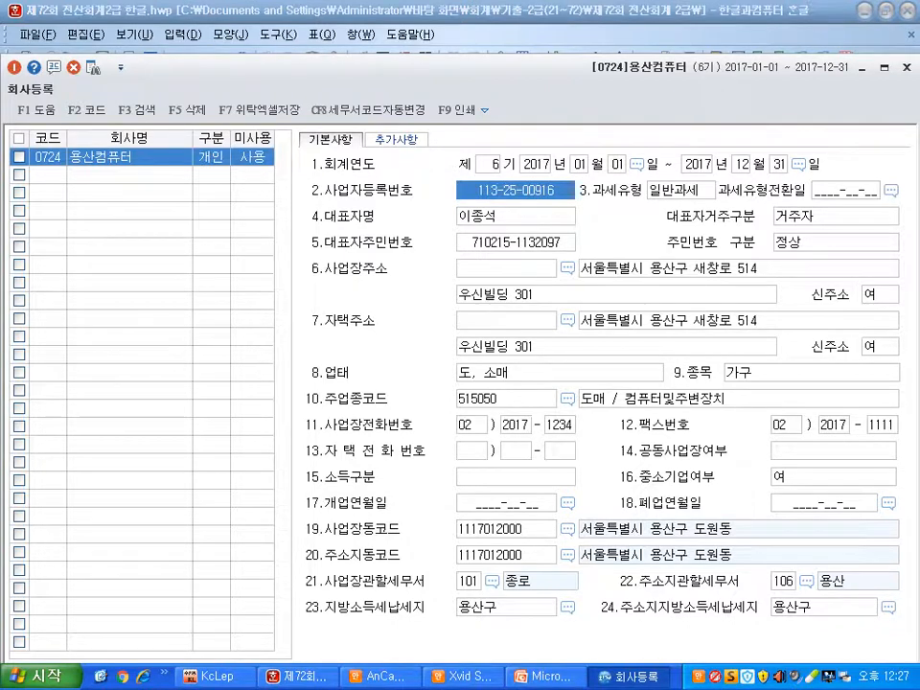
pyautogui.hotkey('alt', 'Tab')
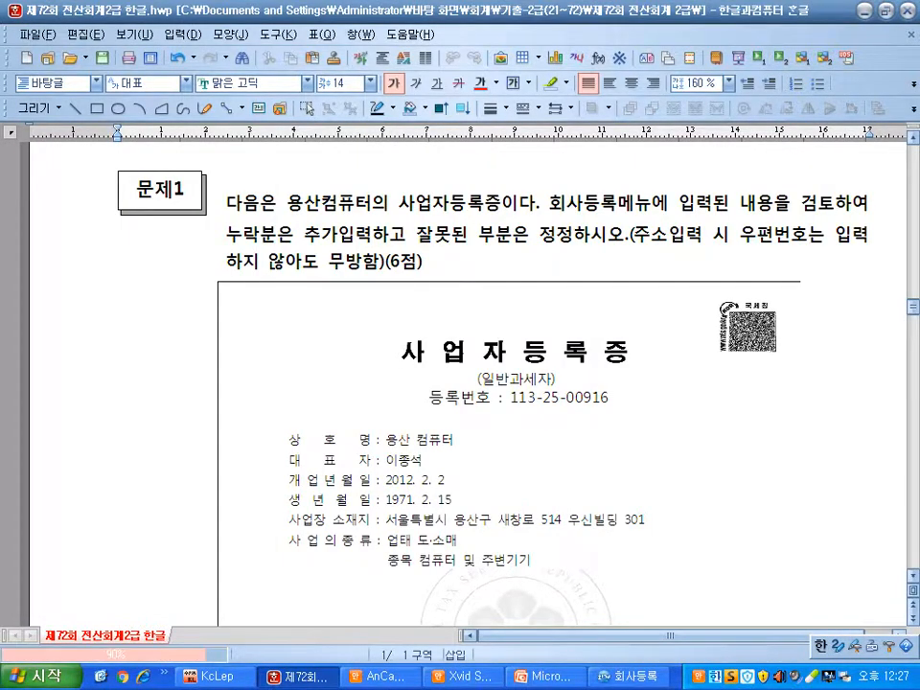
pyautogui.hotkey('alt', 'Tab')
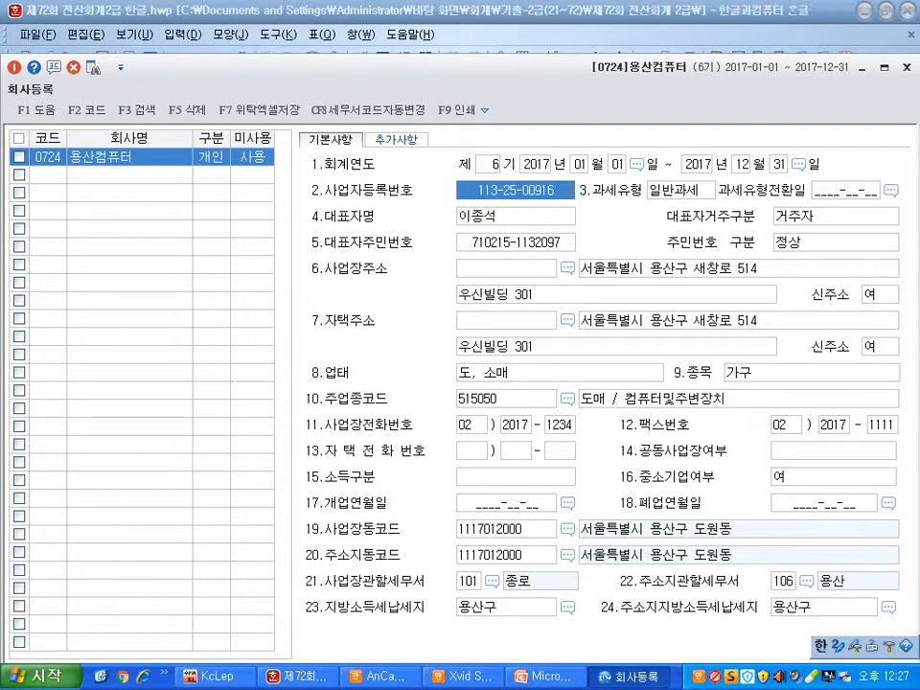
pyautogui.hotkey('alt', 'Tab')
pyautogui.hotkey('alt', 'Tab')
pyautogui.hotkey('alt', 'Tab')
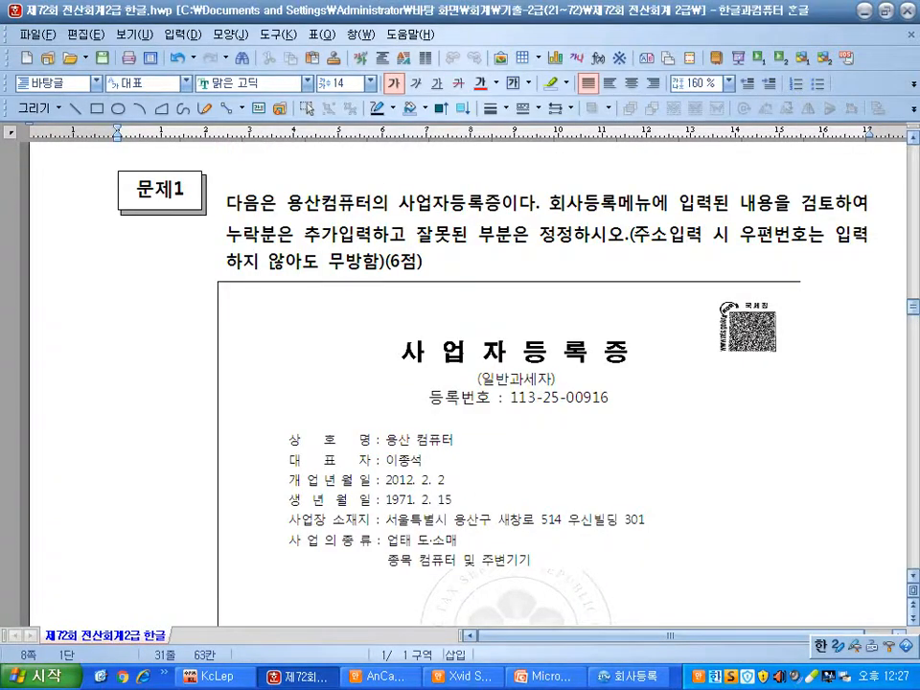
# Highlight 개인 in the exam introduction and check it against the company's 구분 in 회사등록, keeping 개인 and 사용
pyautogui.scroll(3, 467, 384)
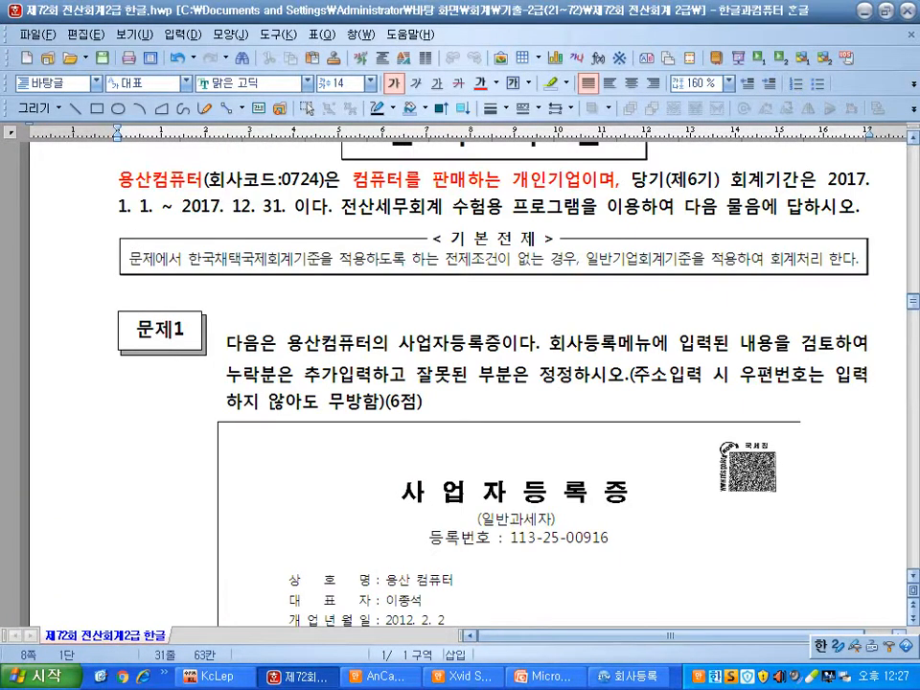
pyautogui.moveTo(513, 180); pyautogui.dragTo(547, 180)
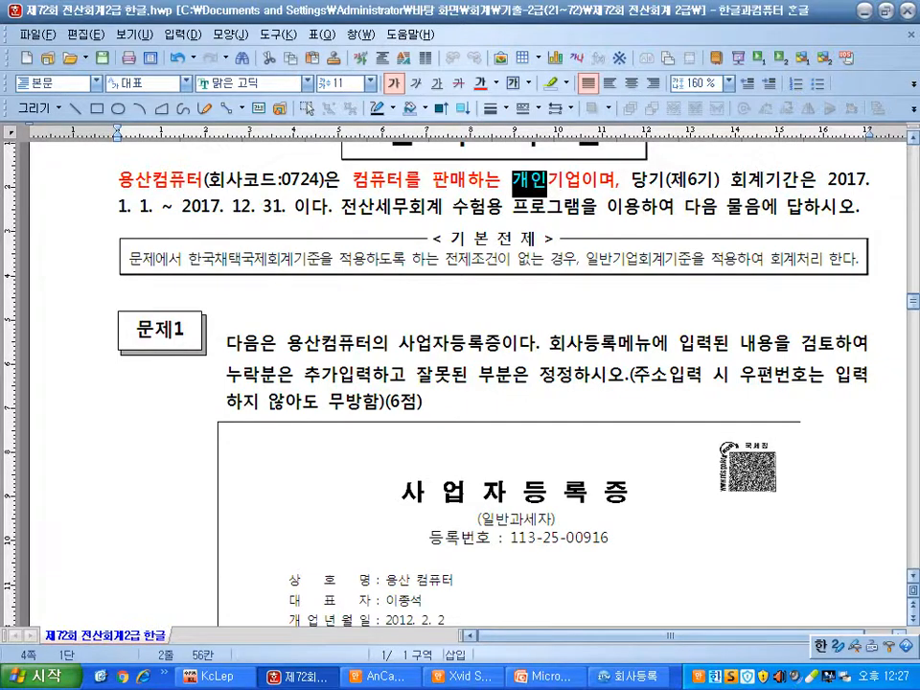
pyautogui.hotkey('alt', 'Tab')
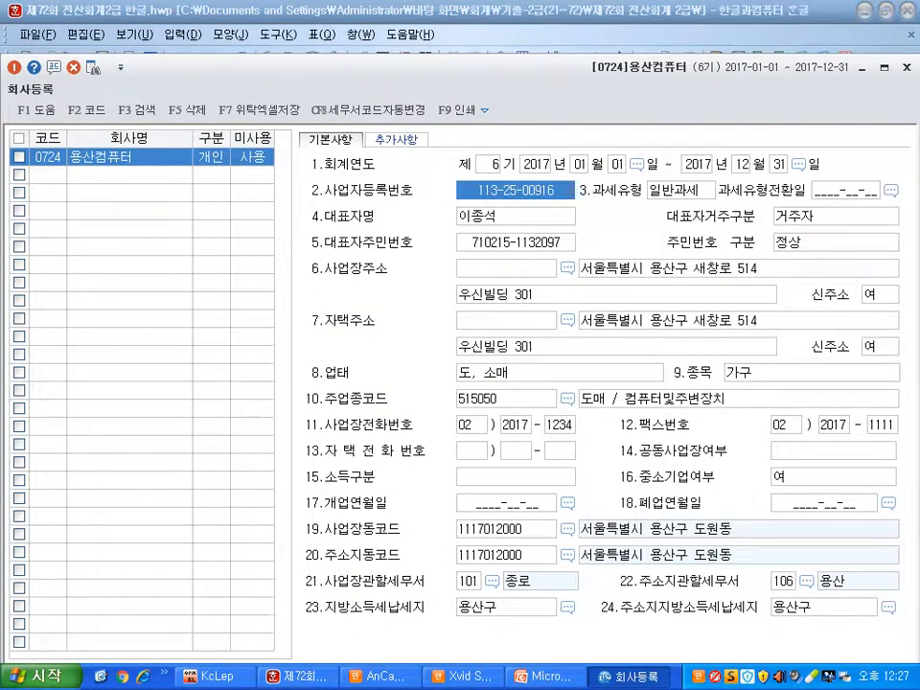
pyautogui.click(211, 157)
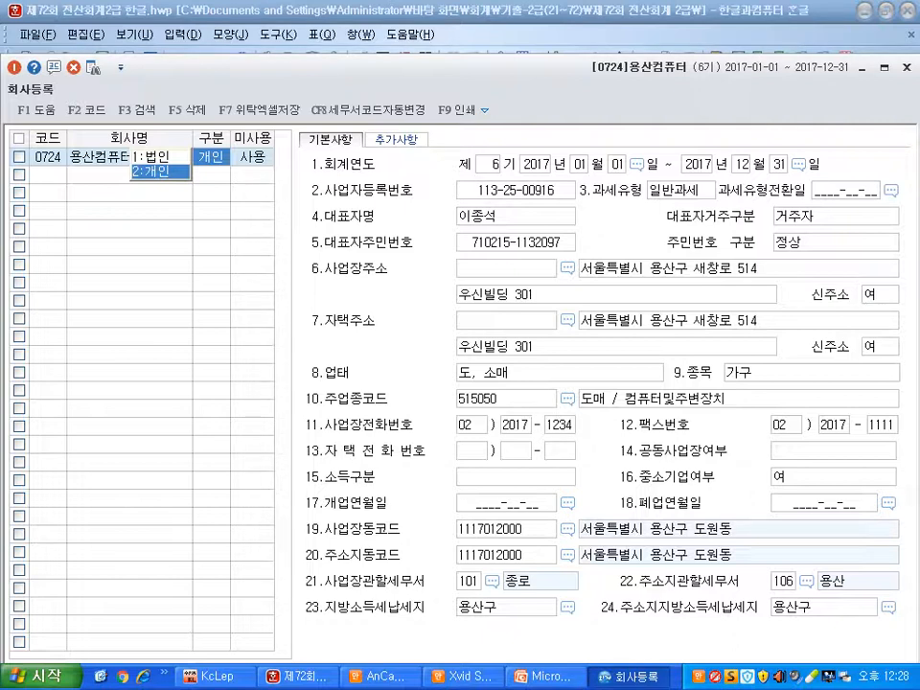
pyautogui.press('Return')
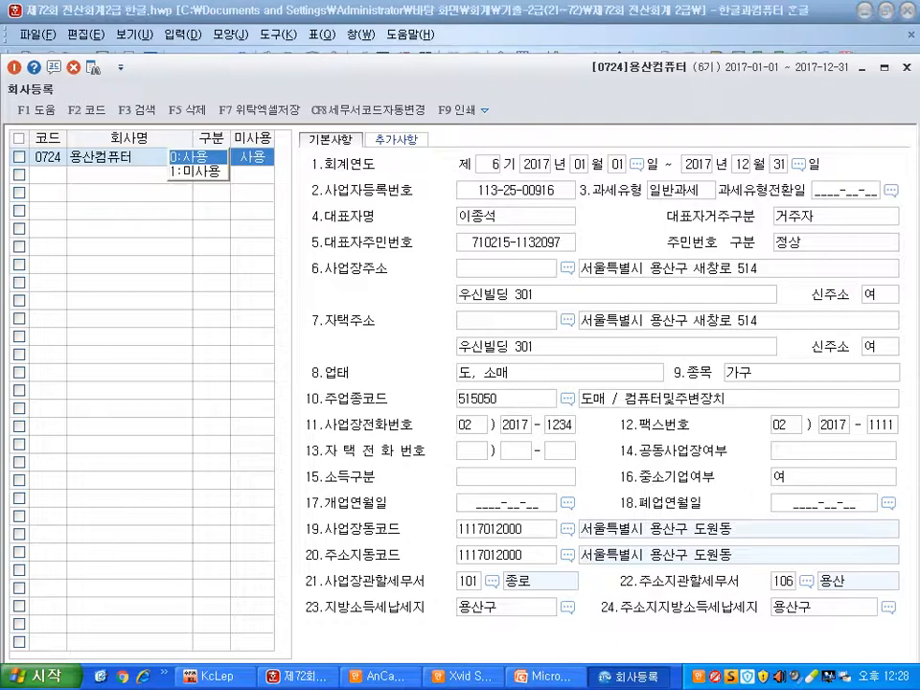
pyautogui.press('Return')
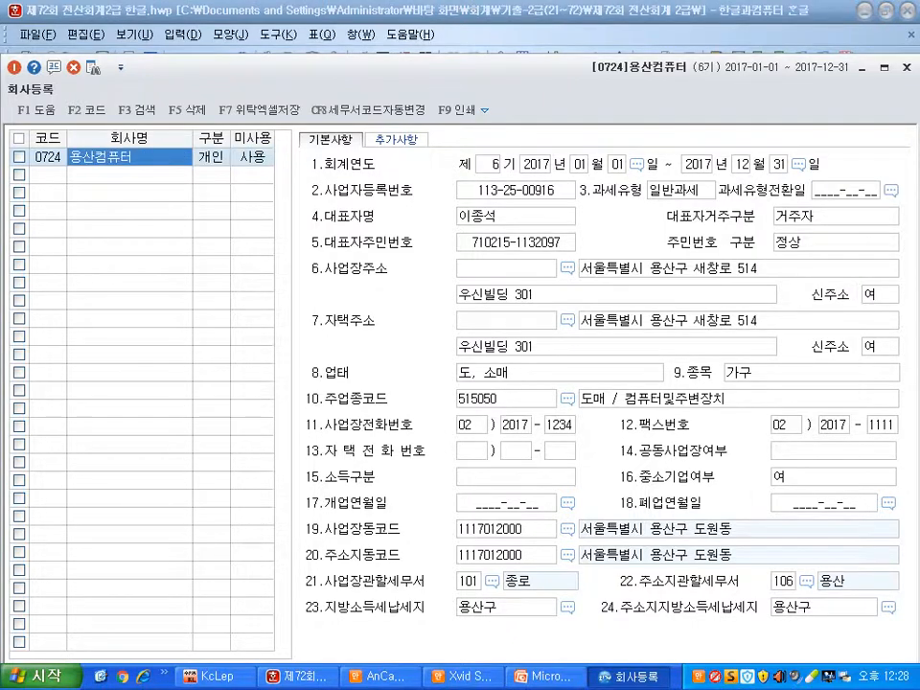
# Underline 개인기업 in the introductory paragraph of the practical exam document
pyautogui.hotkey('alt', 'Tab')
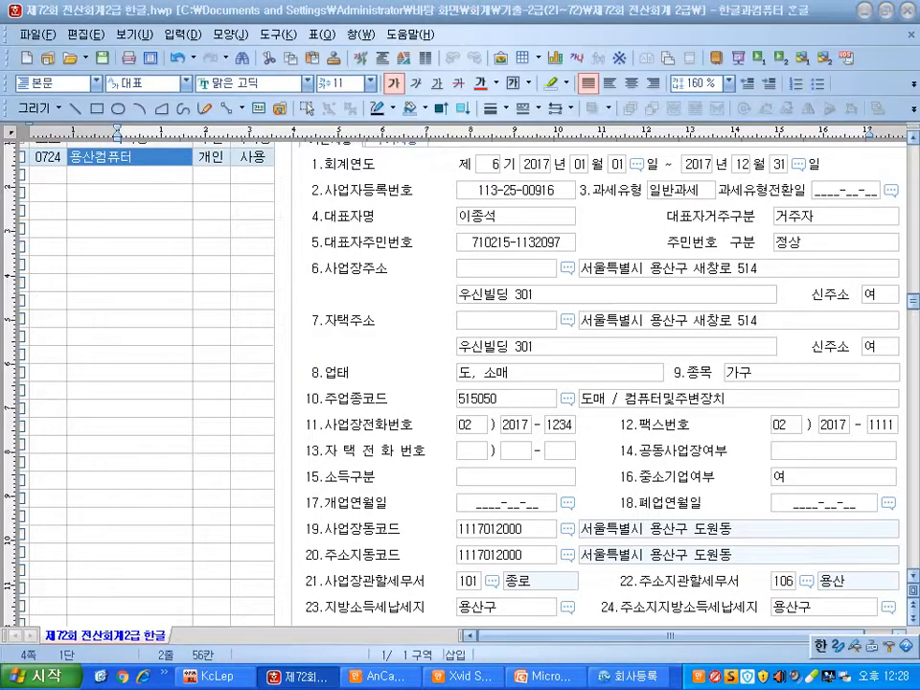
pyautogui.scroll(-1, 468, 384)
pyautogui.scroll(2, 468, 383)
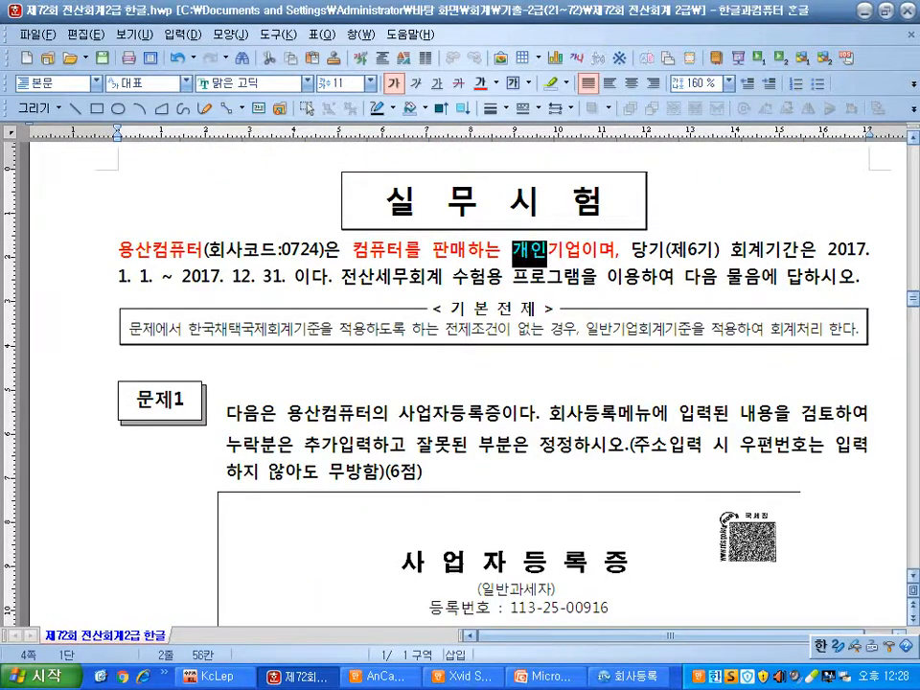
pyautogui.hotkey('shift', 'Right')
pyautogui.hotkey('shift', 'Right')
pyautogui.click(437, 83)
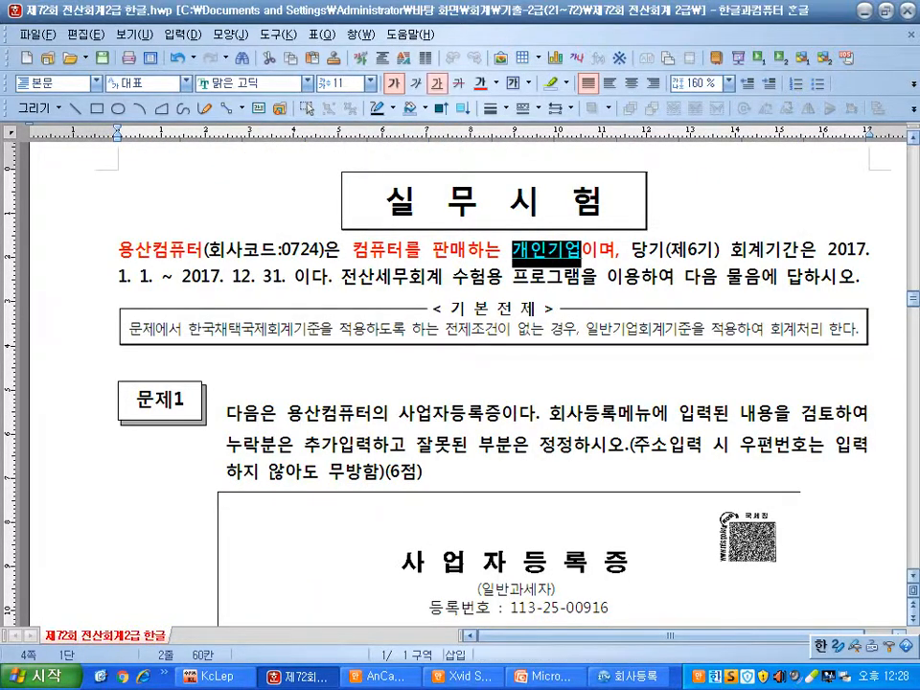
pyautogui.click(486, 250)
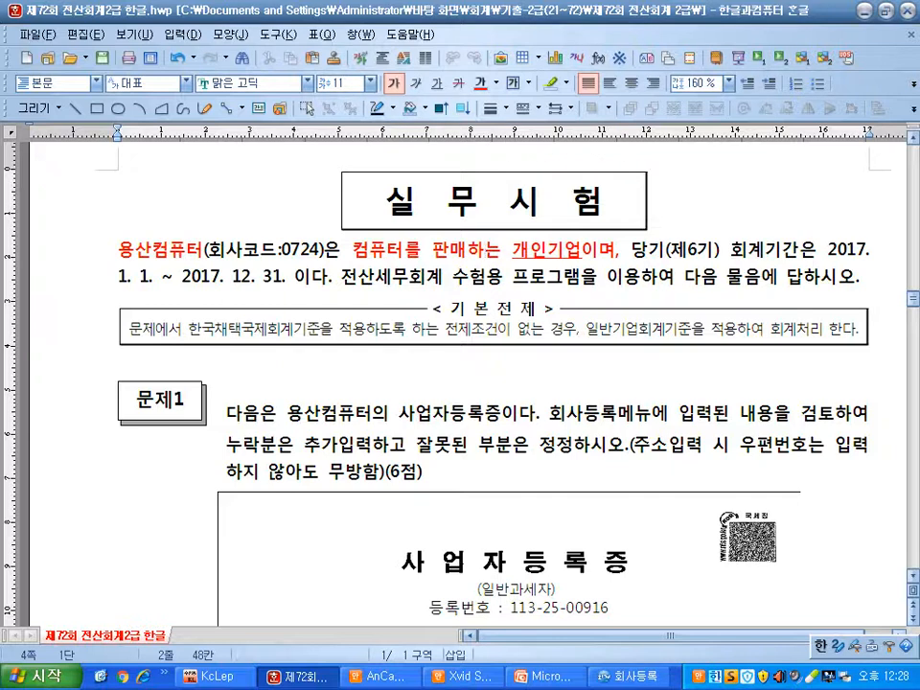
# Enter the opening date from the 문제1 certificate, 2012-02-02, as the 개업연월일 in the KcLep 회사등록 record
pyautogui.scroll(-3, 494, 383)
pyautogui.scroll(-3, 494, 383)
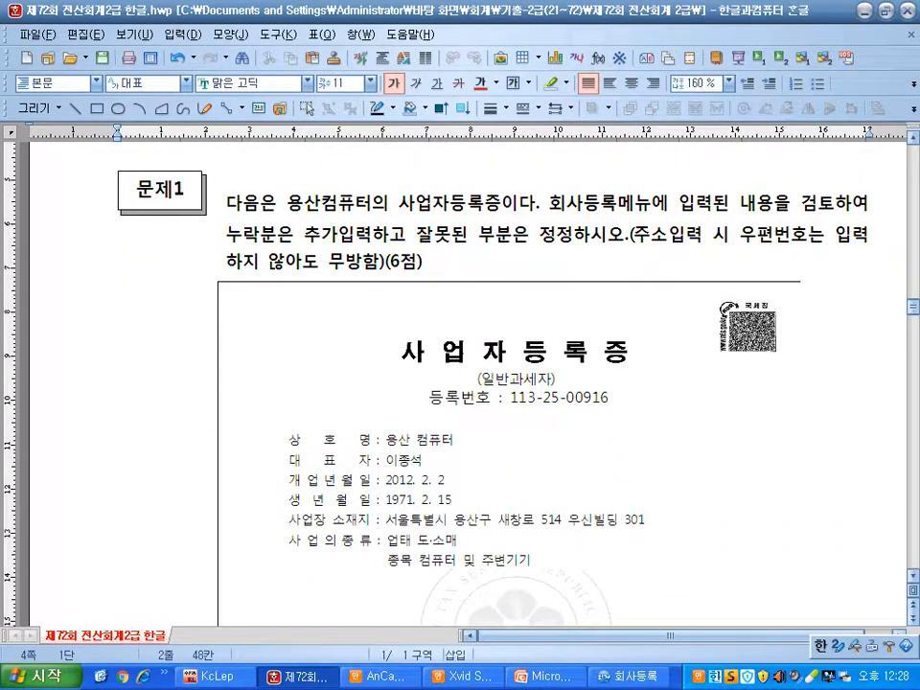
pyautogui.hotkey('alt', 'Tab')
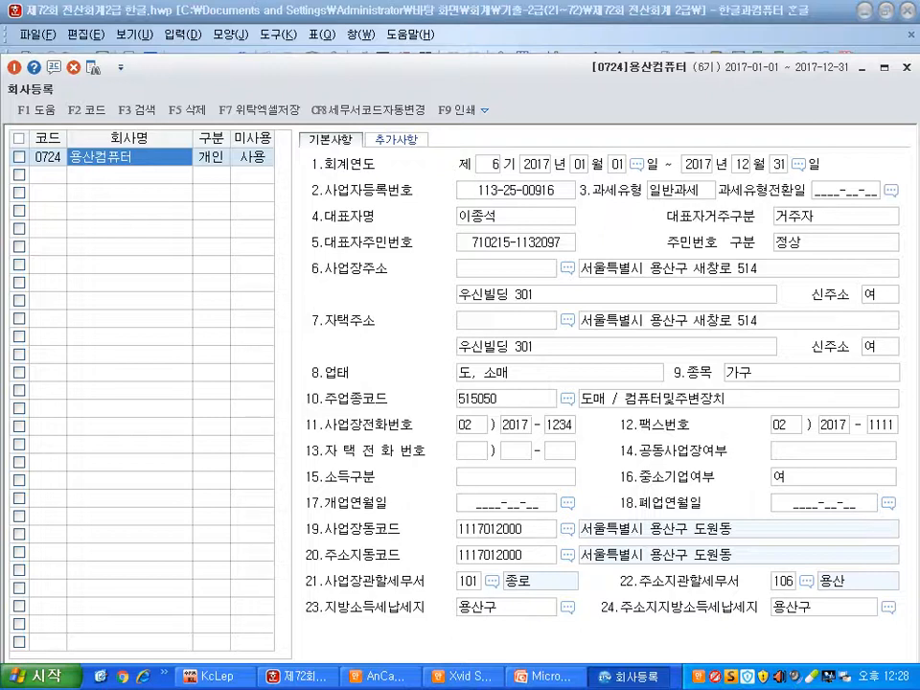
pyautogui.click(506, 503)
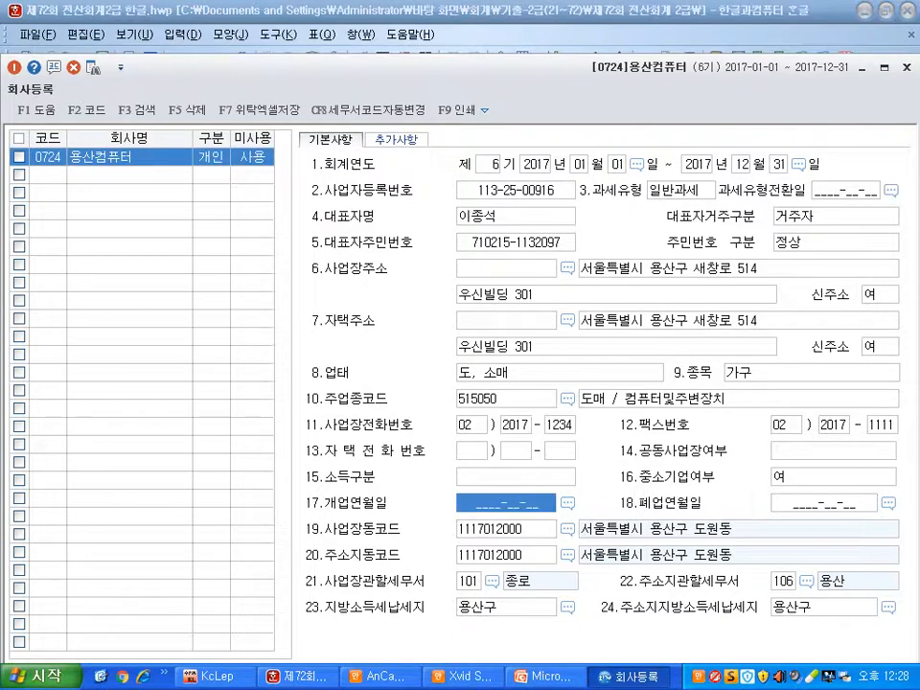
pyautogui.write('2')
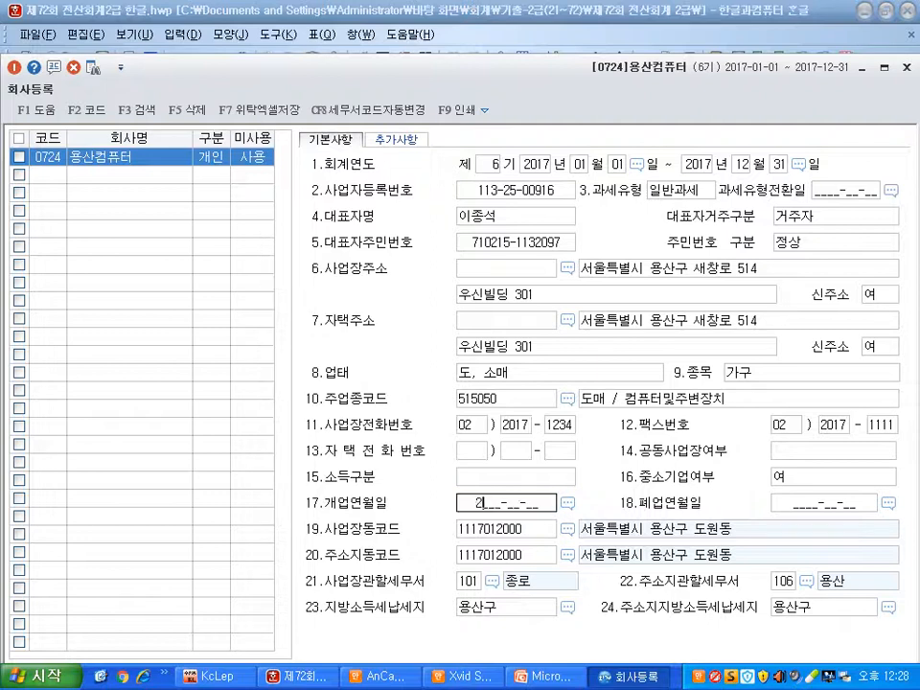
pyautogui.write('012-02-02')
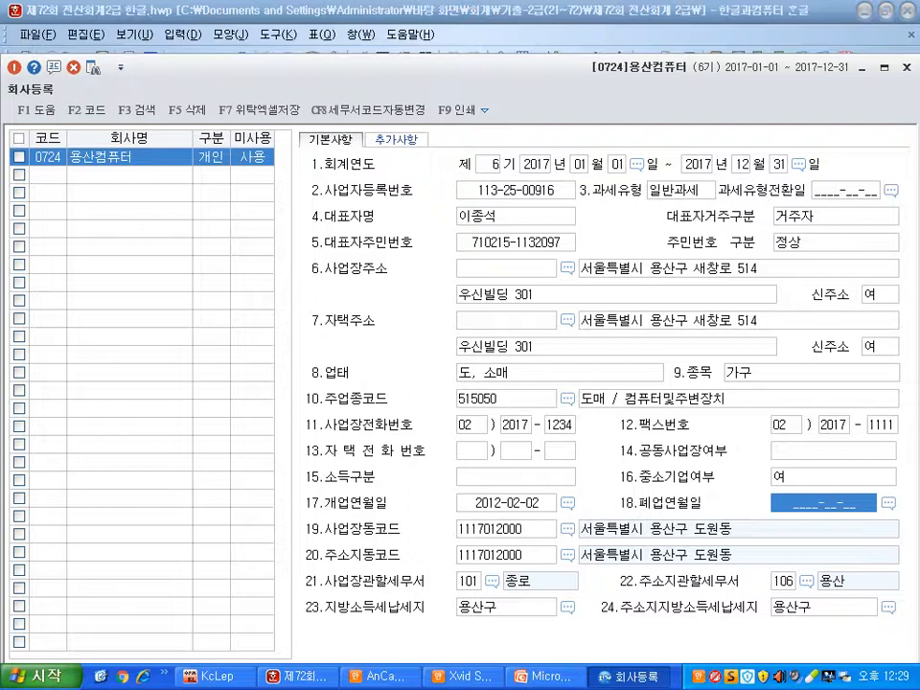
# Compare the date of birth, business address and 업태 on the 문제1 certificate with the KcLep 회사등록 record
pyautogui.hotkey('alt', 'Tab')
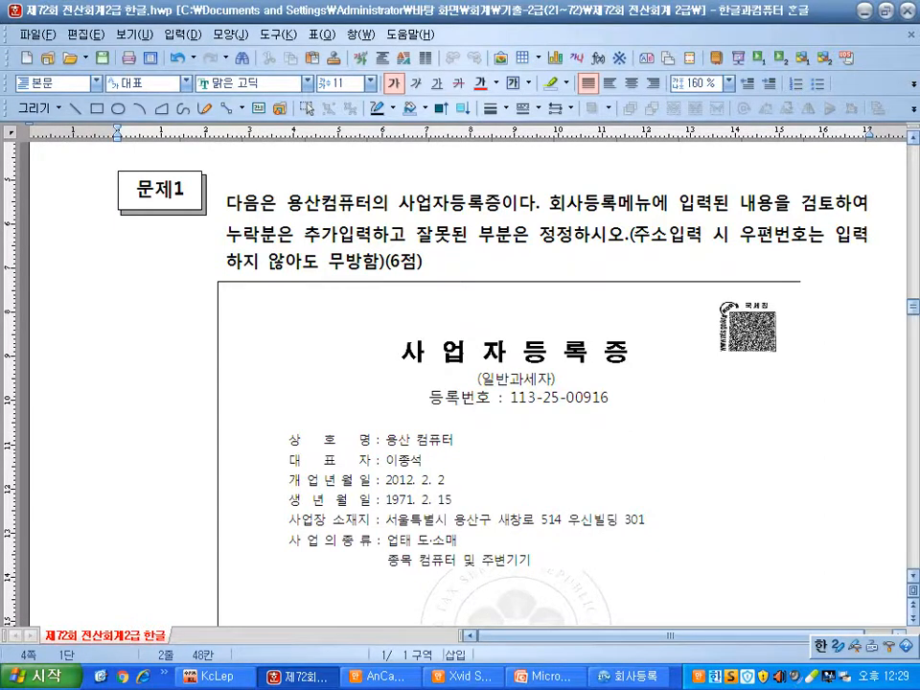
pyautogui.moveTo(391, 501); pyautogui.dragTo(413, 502)
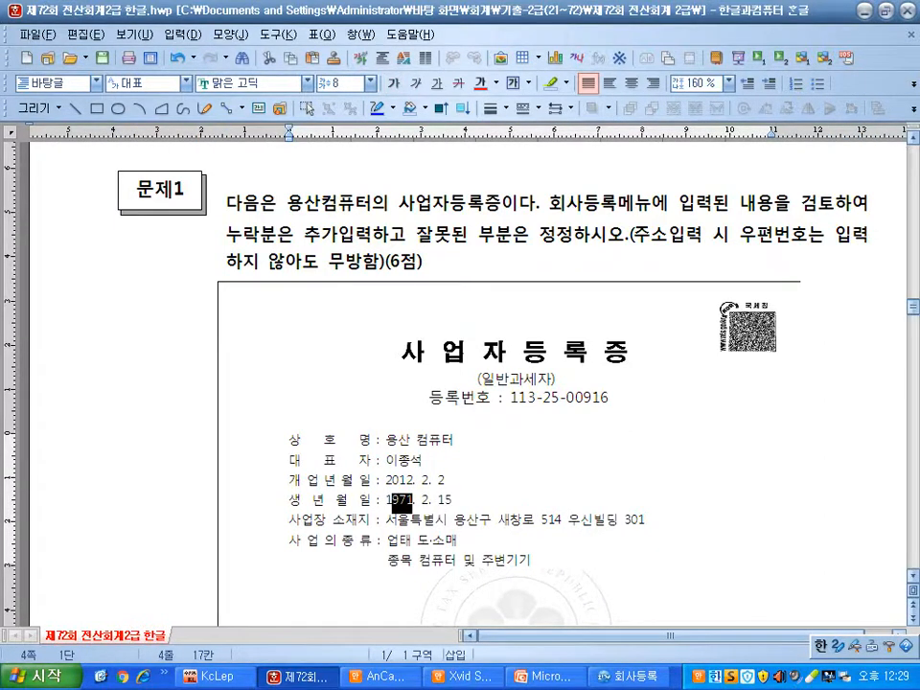
pyautogui.click(510, 518)
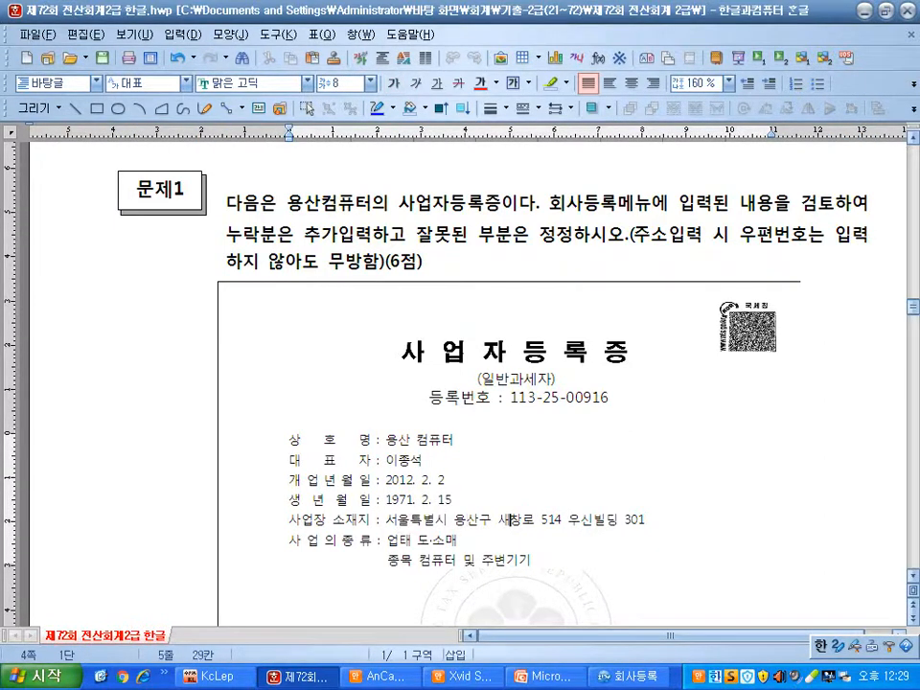
pyautogui.moveTo(386, 519); pyautogui.dragTo(645, 519)
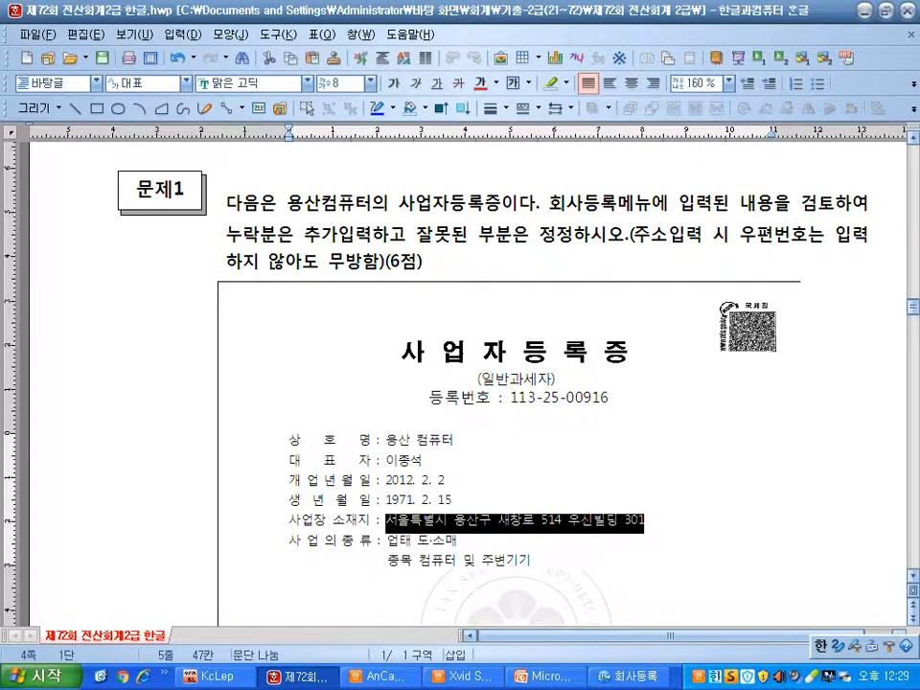
pyautogui.hotkey('alt', 'Tab')
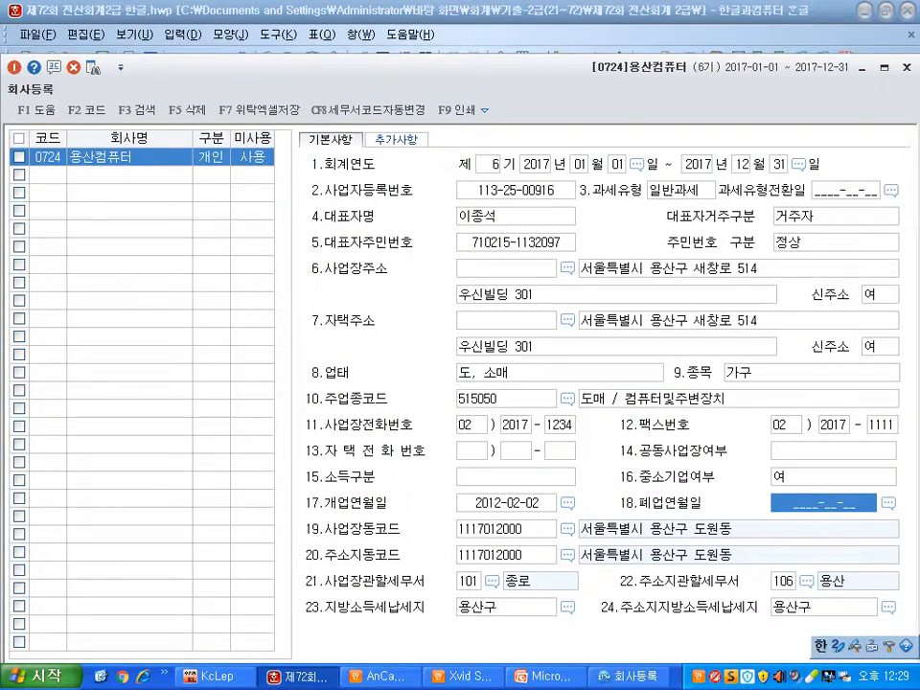
pyautogui.hotkey('alt', 'Tab')
pyautogui.click(459, 541)
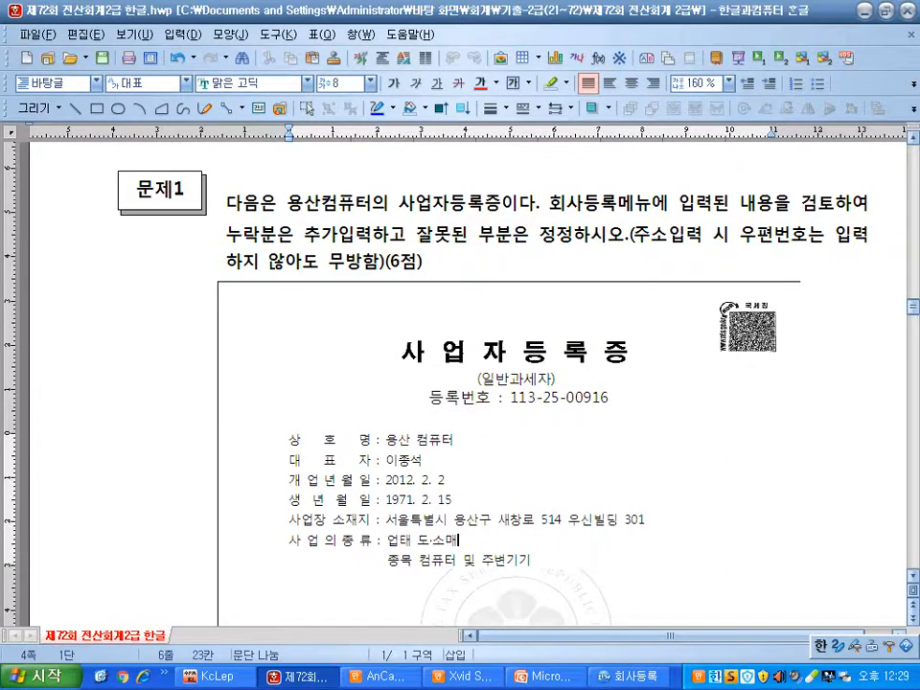
pyautogui.hotkey('alt', 'Tab')
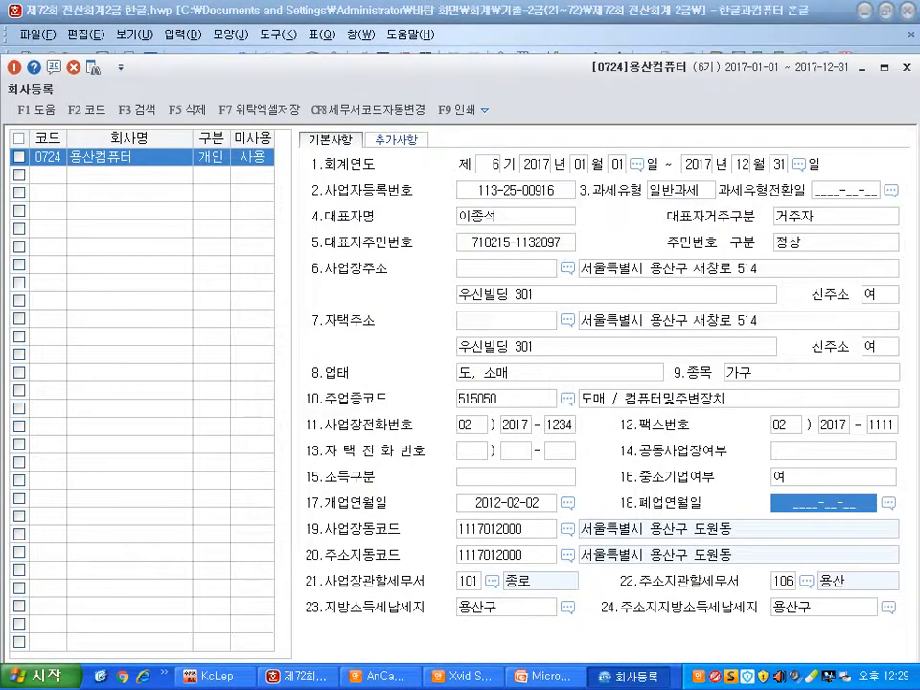
pyautogui.hotkey('alt', 'Tab')
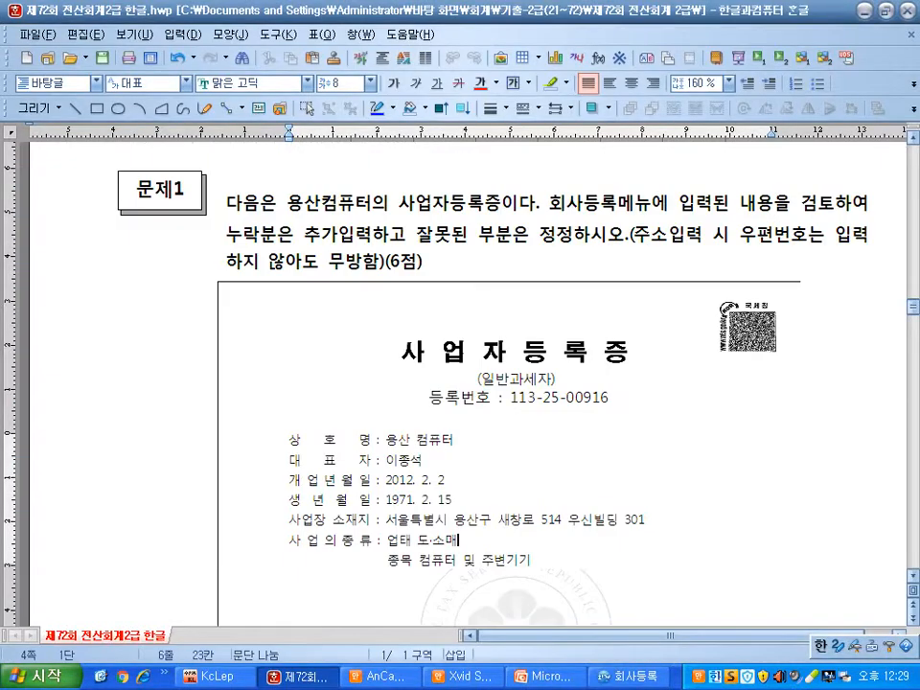
# Check both lines of the 사업장주소 in 회사등록 against the business location on the certificate
pyautogui.hotkey('alt', 'Tab')
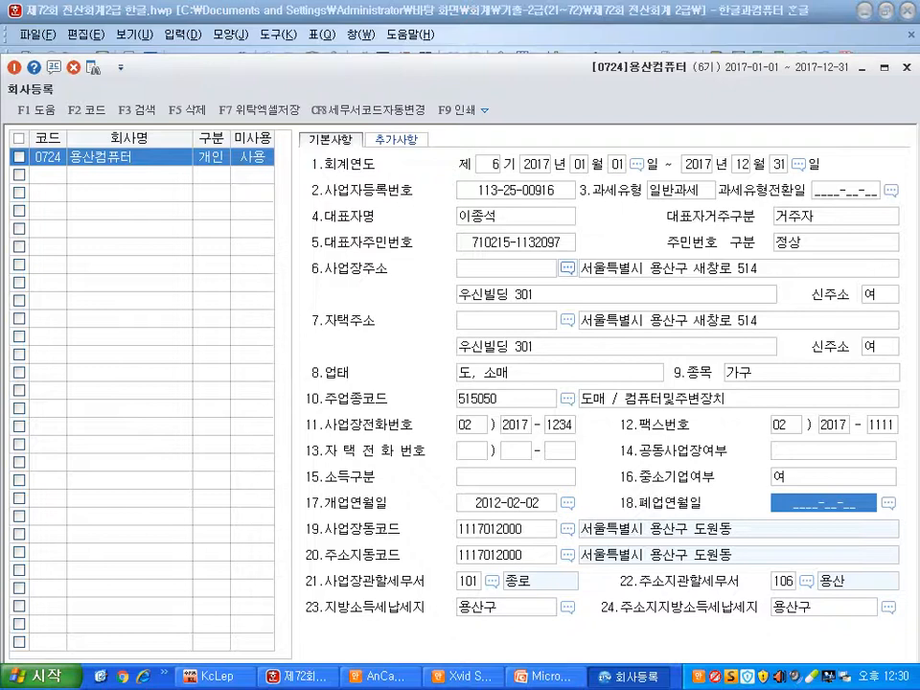
pyautogui.click(505, 268)
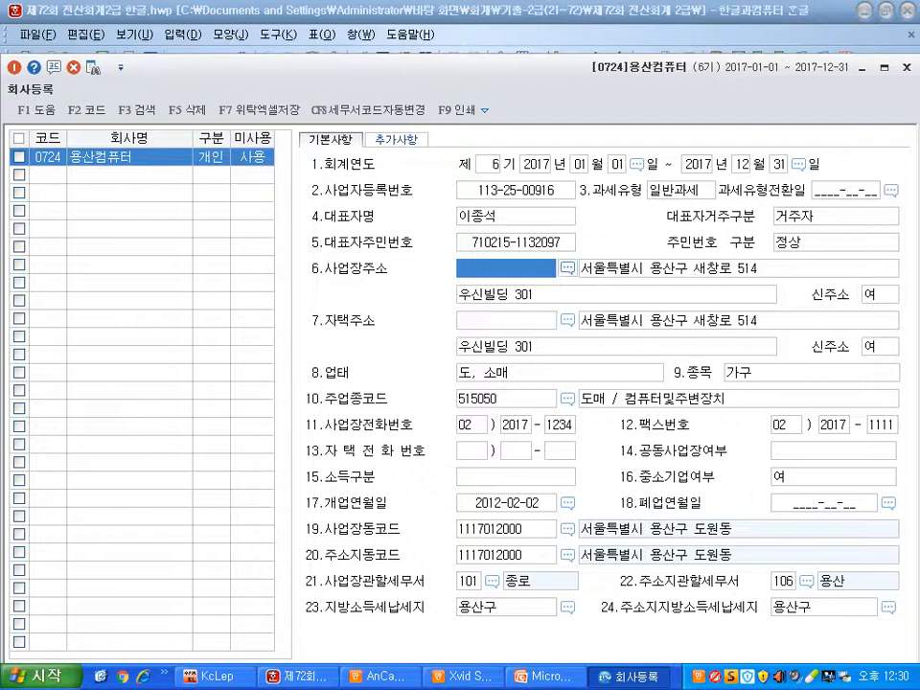
pyautogui.click(738, 269)
pyautogui.click(616, 295)
pyautogui.click(738, 269)
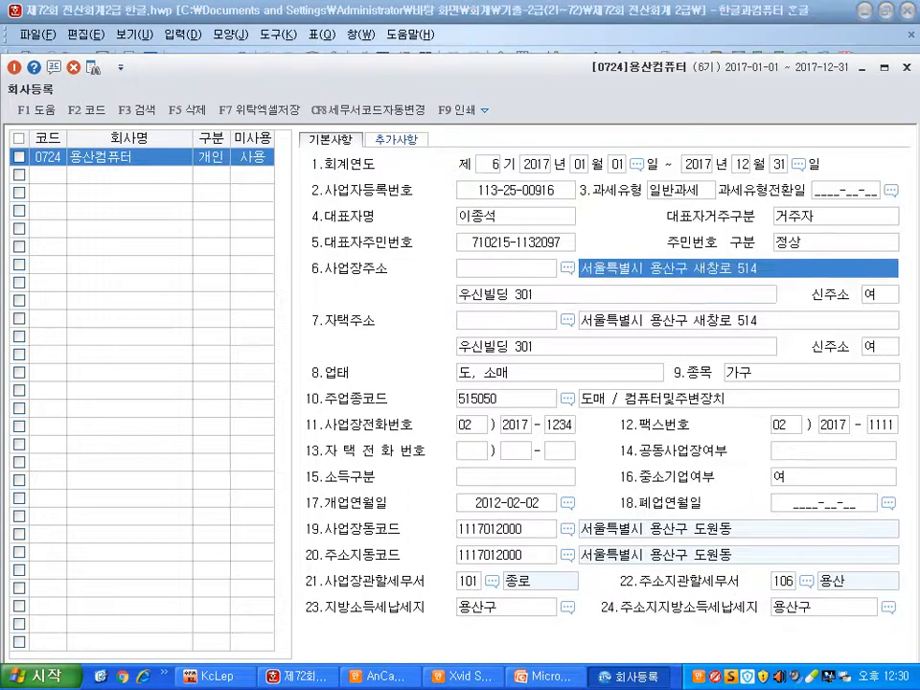
pyautogui.click(616, 295)
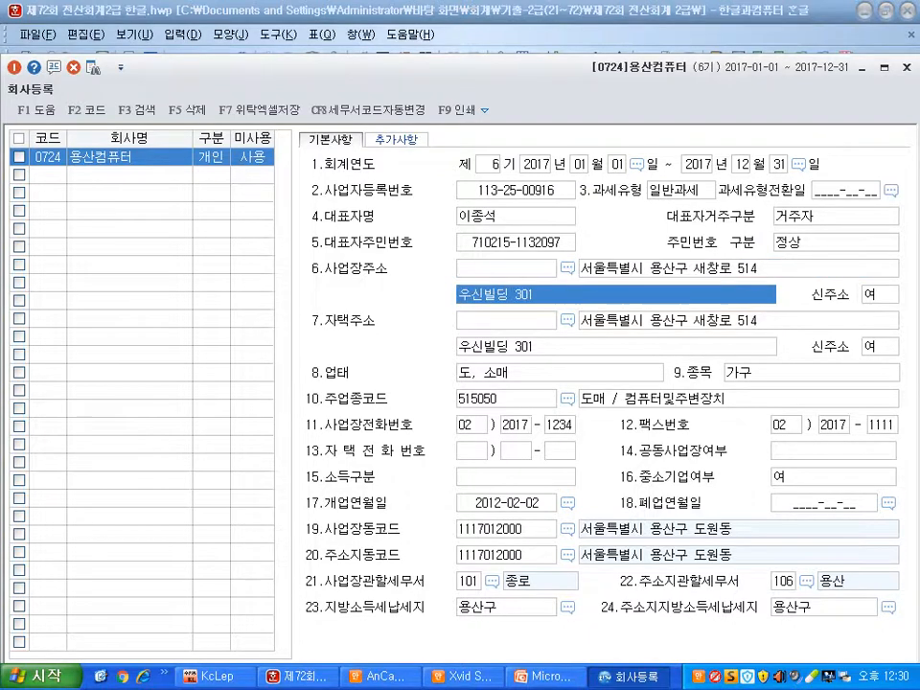
pyautogui.hotkey('alt', 'Tab')
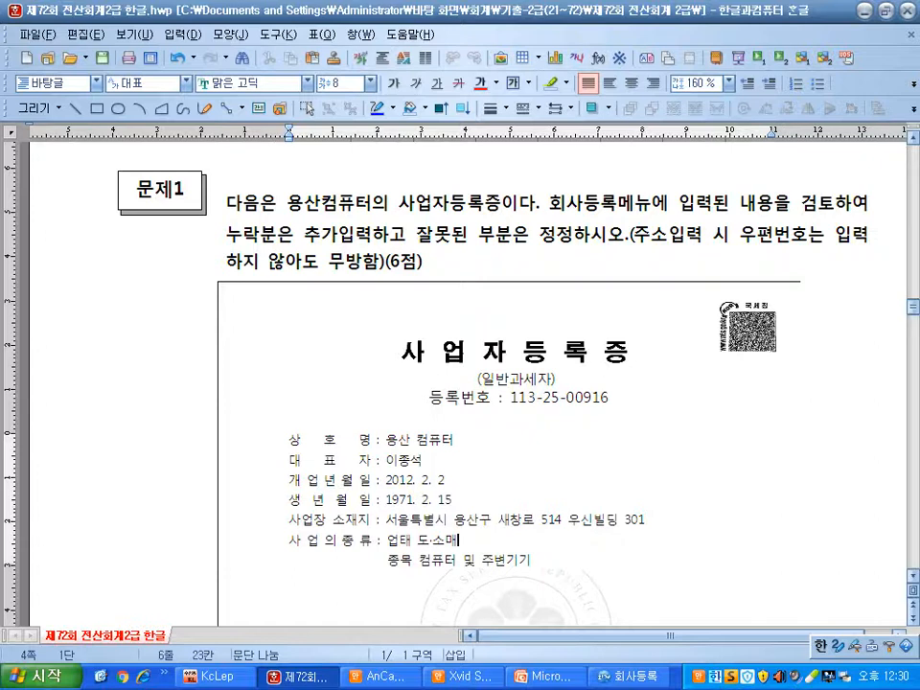
pyautogui.hotkey('alt', 'Tab')
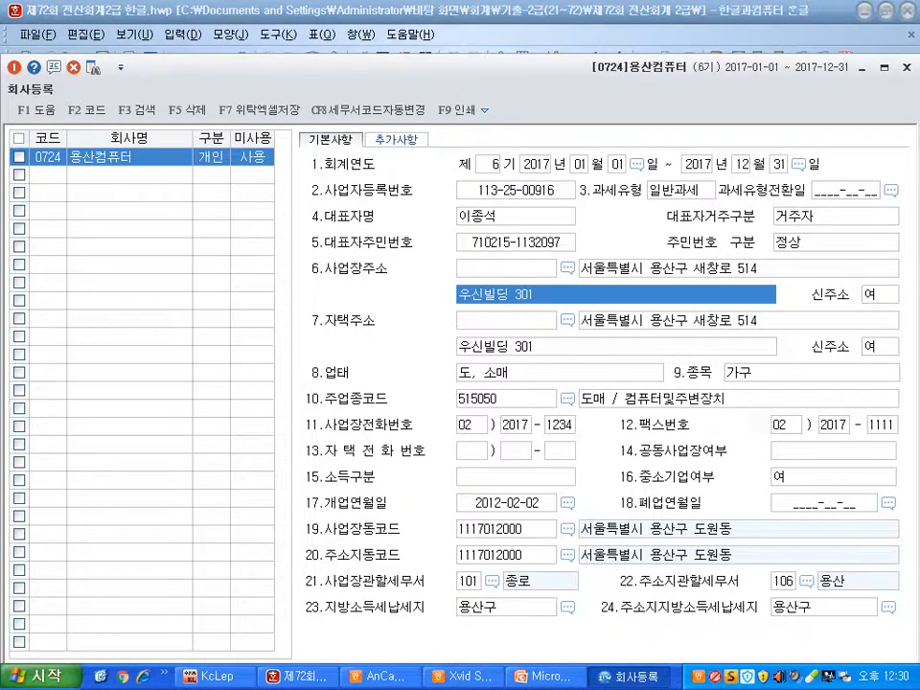
pyautogui.press('Up')
pyautogui.press('Down')
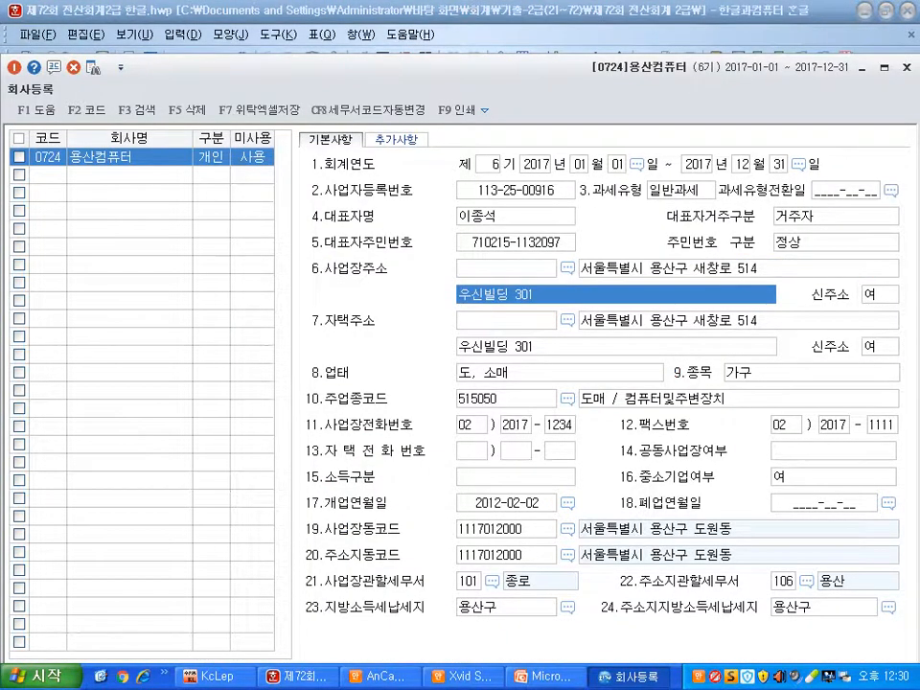
pyautogui.press('Up')
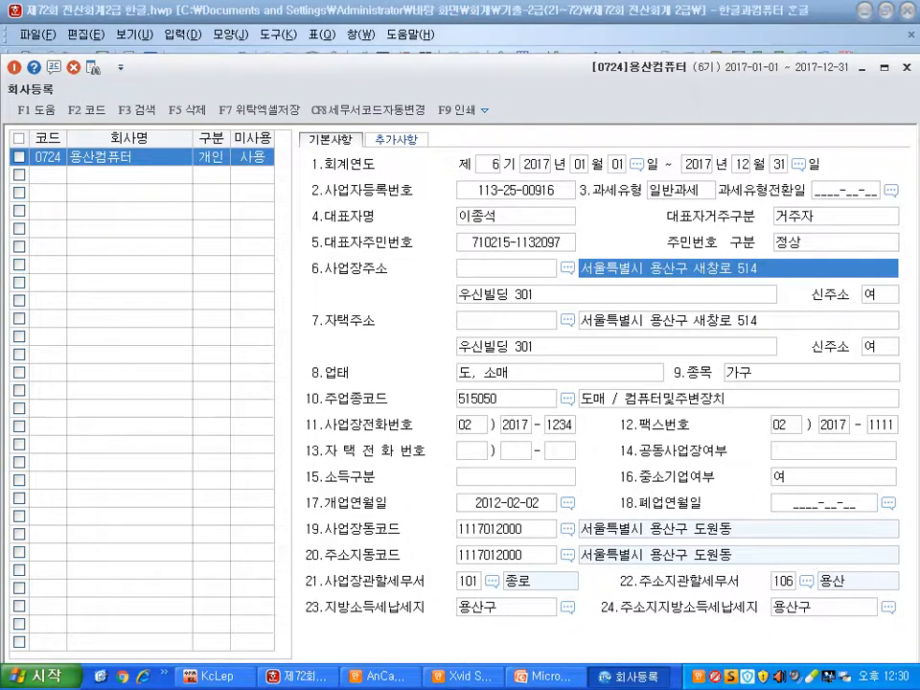
pyautogui.press('Down')
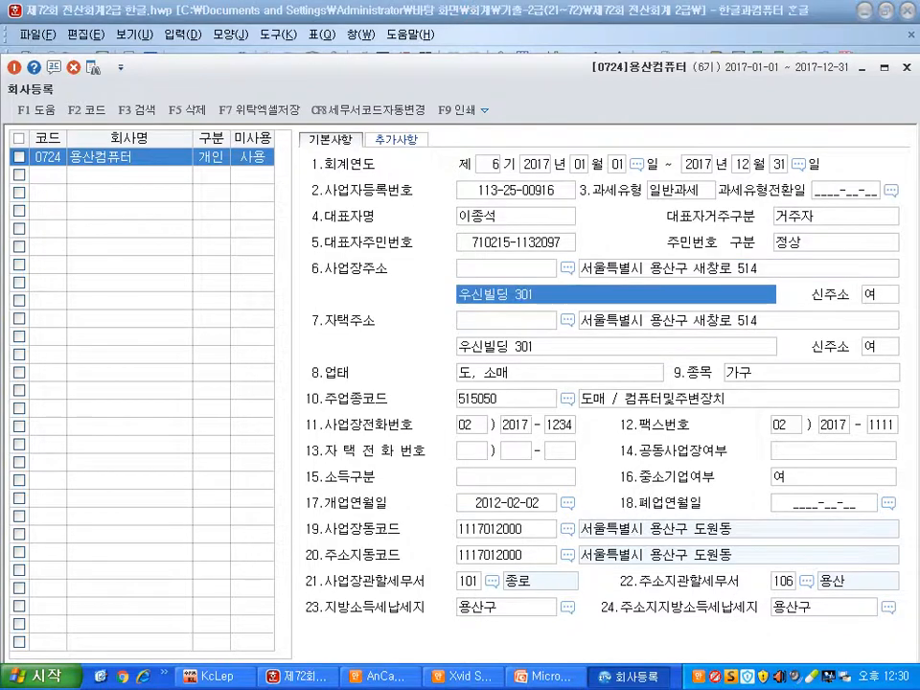
pyautogui.press('Up')
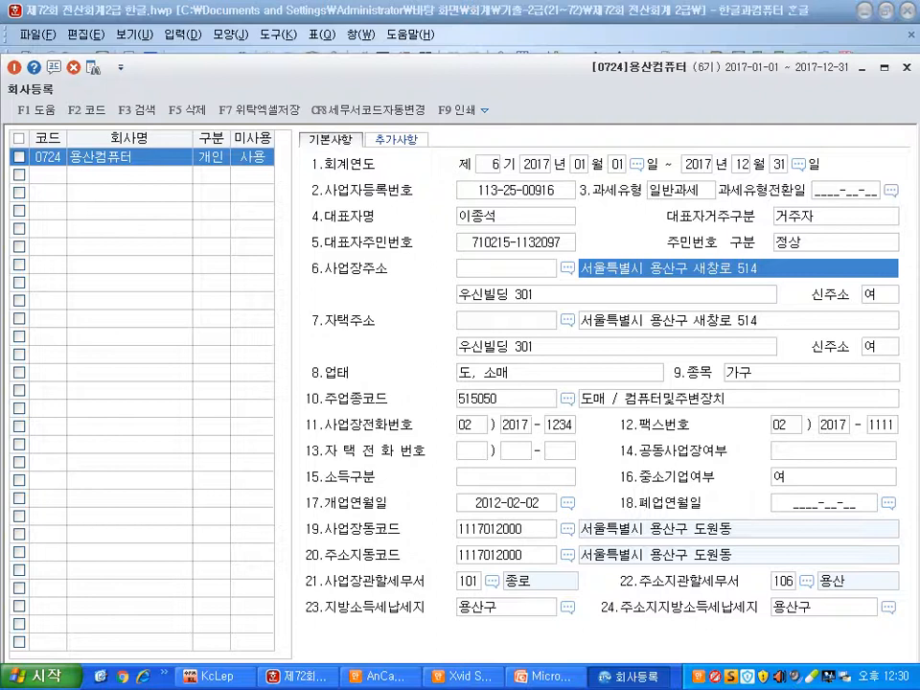
pyautogui.press('Down')
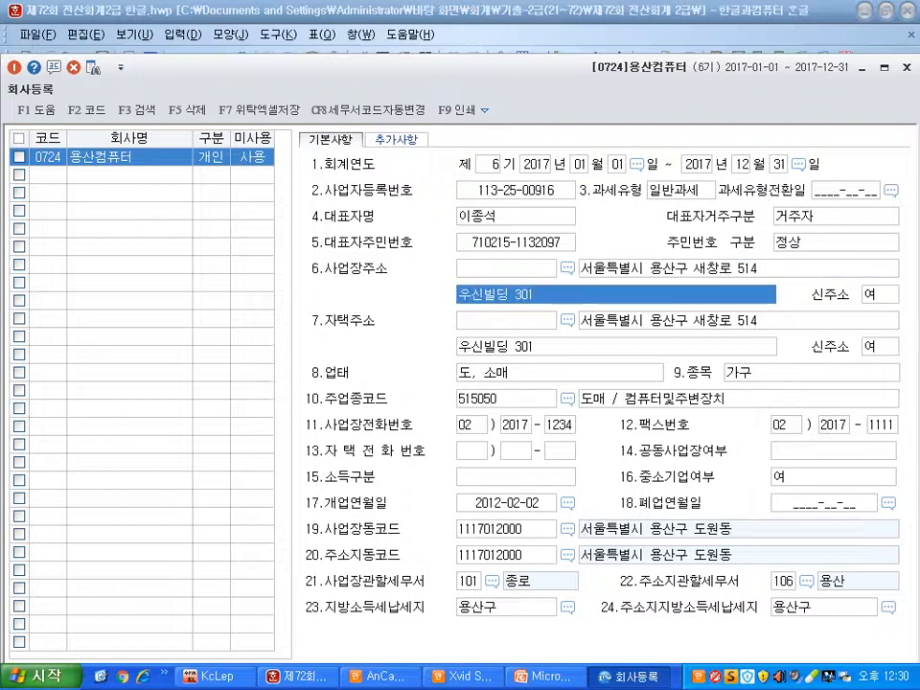
# Check 업태 against the certificate and set 종목 to 컴퓨터 및 주변기기 in the KcLep 회사등록 record
pyautogui.hotkey('alt', 'Tab')
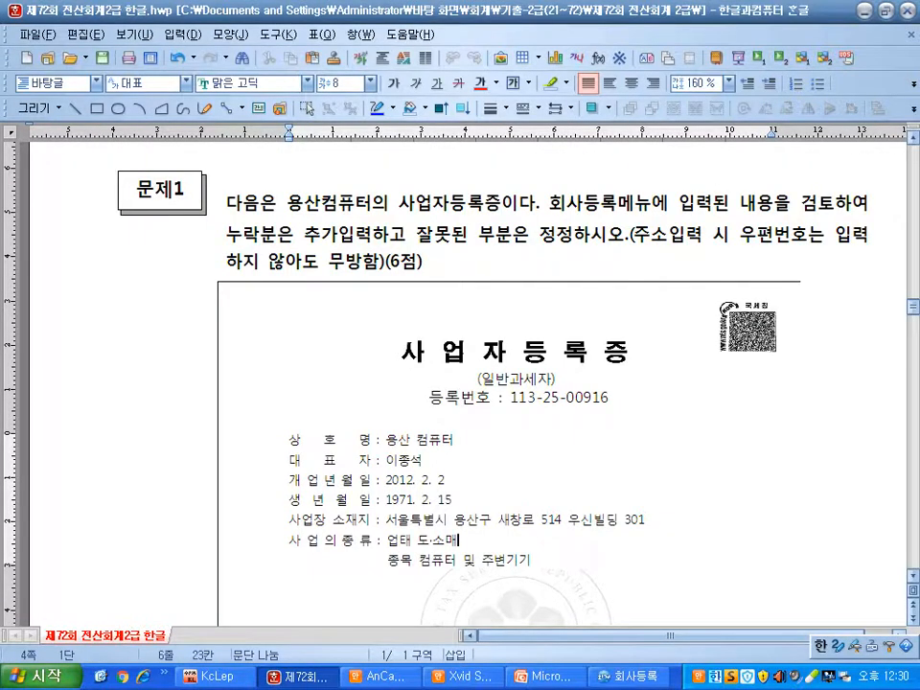
pyautogui.scroll(-1, 460, 384)
pyautogui.hotkey('alt', 'Tab')
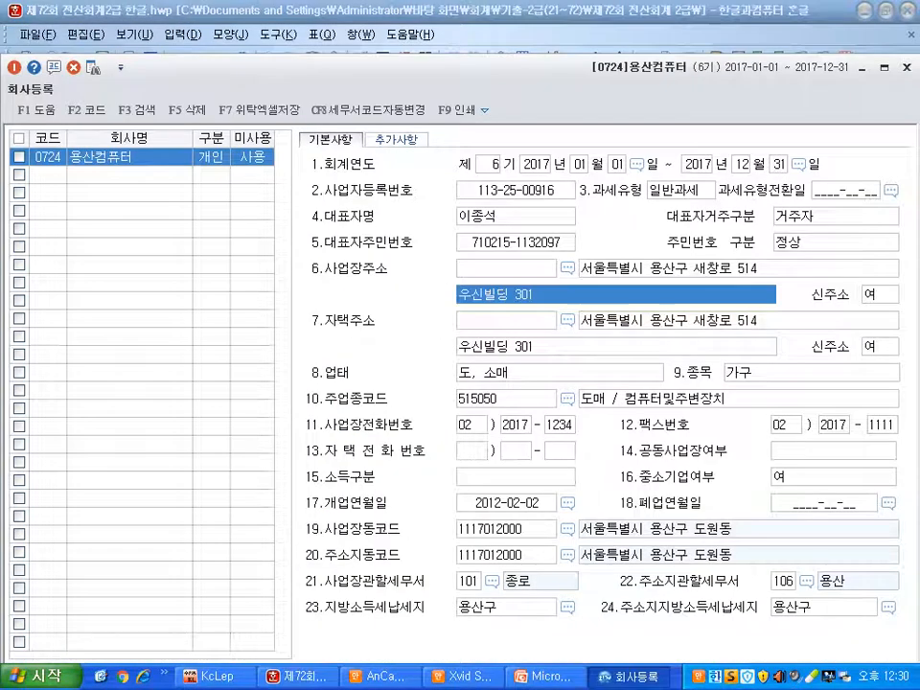
pyautogui.click(559, 372)
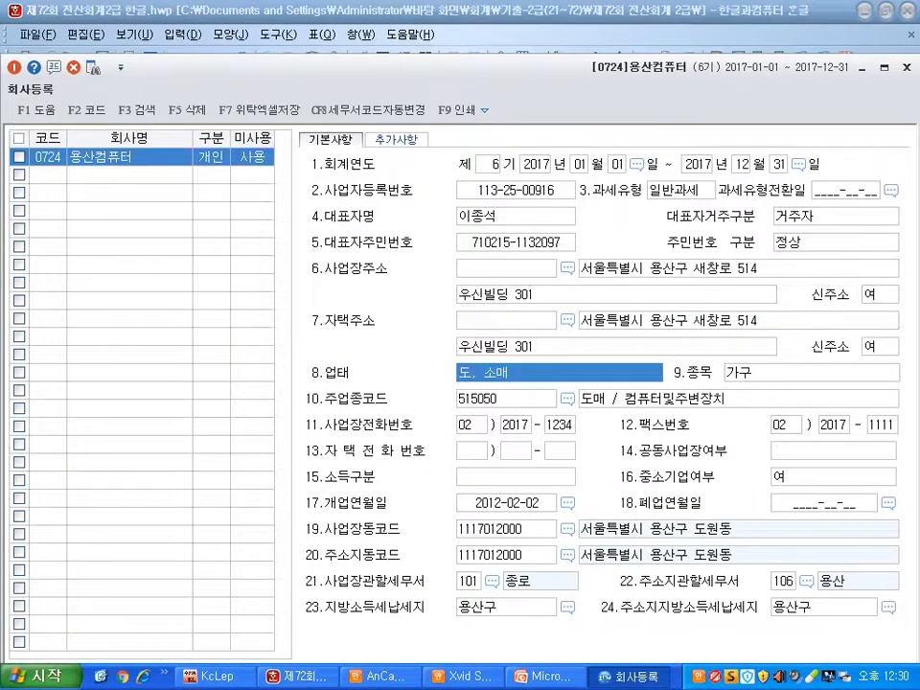
pyautogui.press('Return')
pyautogui.hotkey('alt', 'Tab')
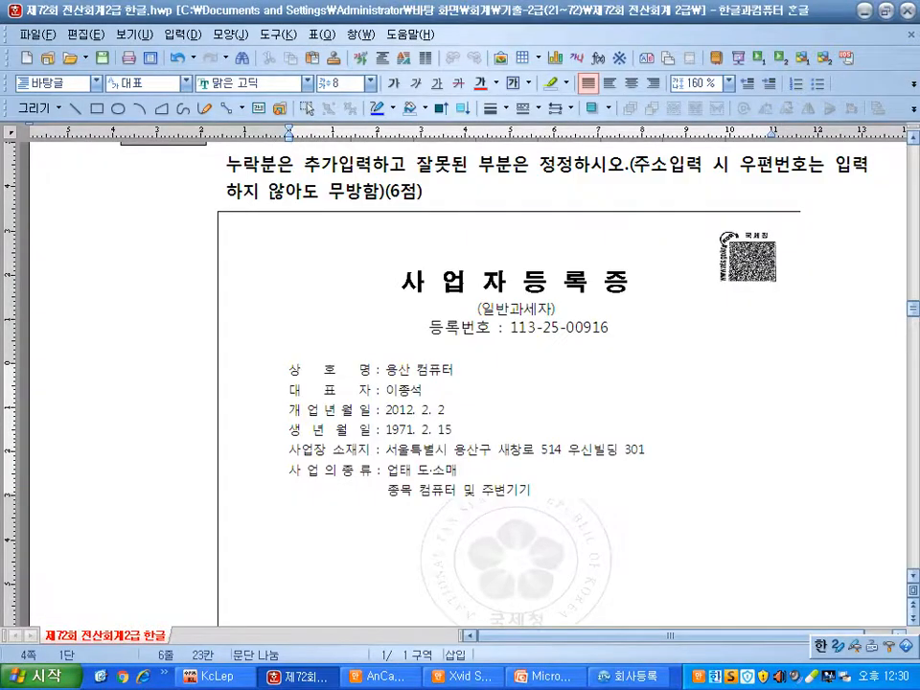
pyautogui.hotkey('alt', 'Tab')
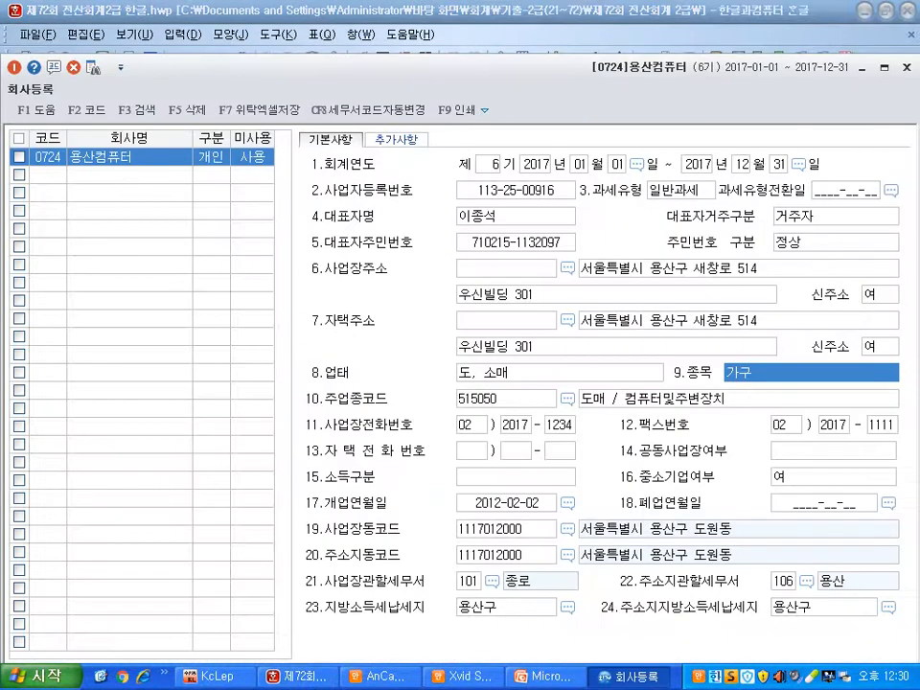
pyautogui.write('컴')
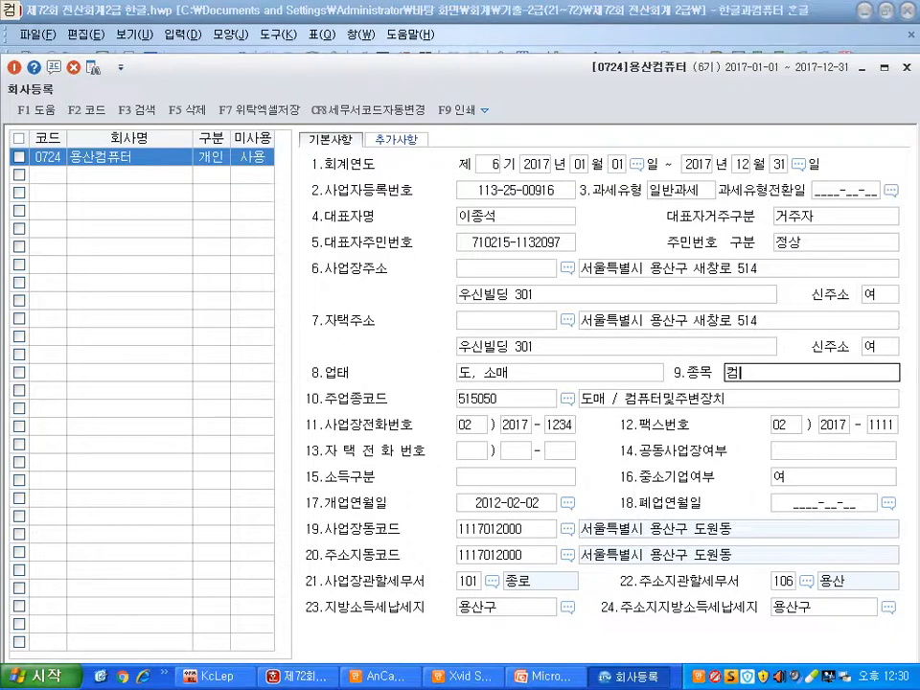
pyautogui.write('퓨터 및 ')
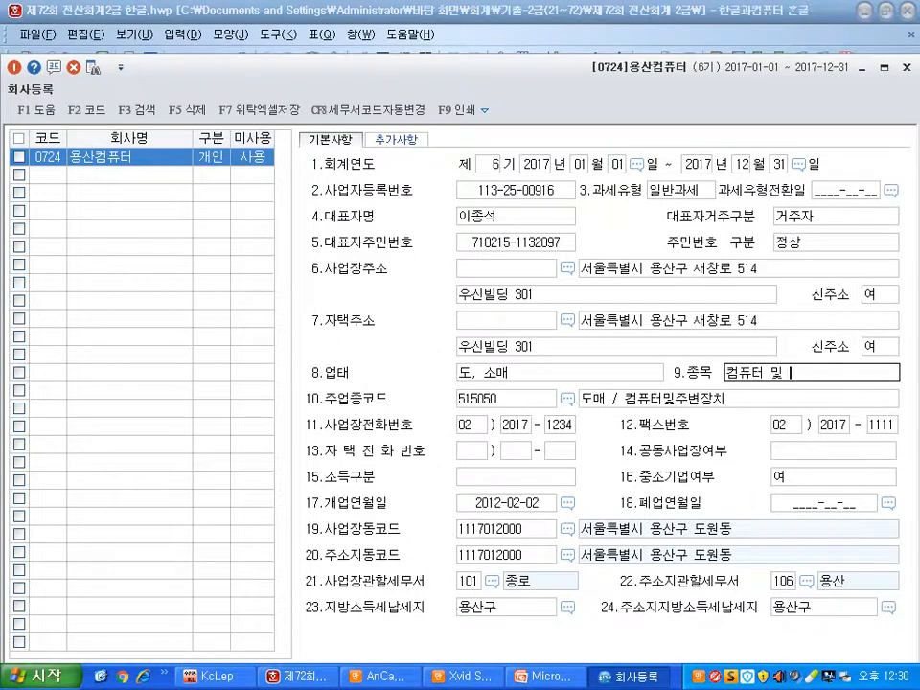
pyautogui.write('주변기기')
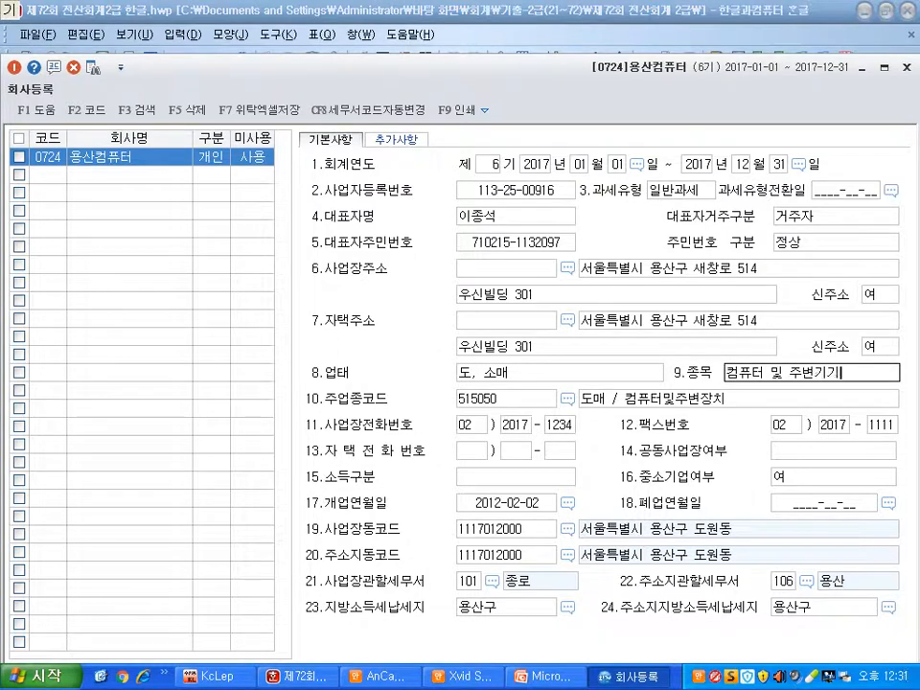
pyautogui.press('Return')
pyautogui.hotkey('shift', 'Tab')
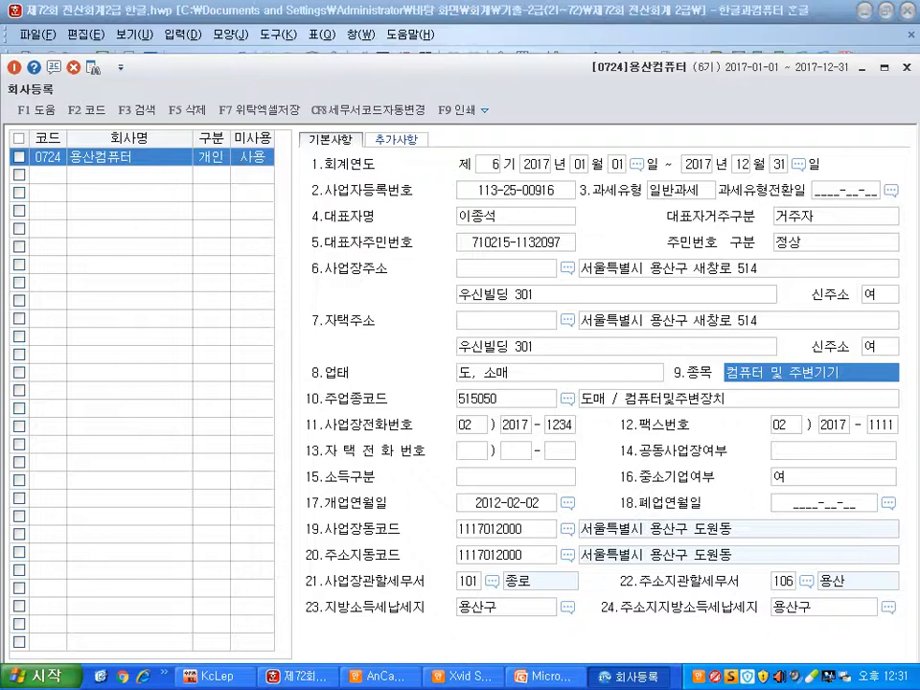
# Look up the issuing tax office on the 문제1 certificate and set 사업장관할세무서 in 회사등록 to 106 용산
pyautogui.hotkey('alt', 'Tab')
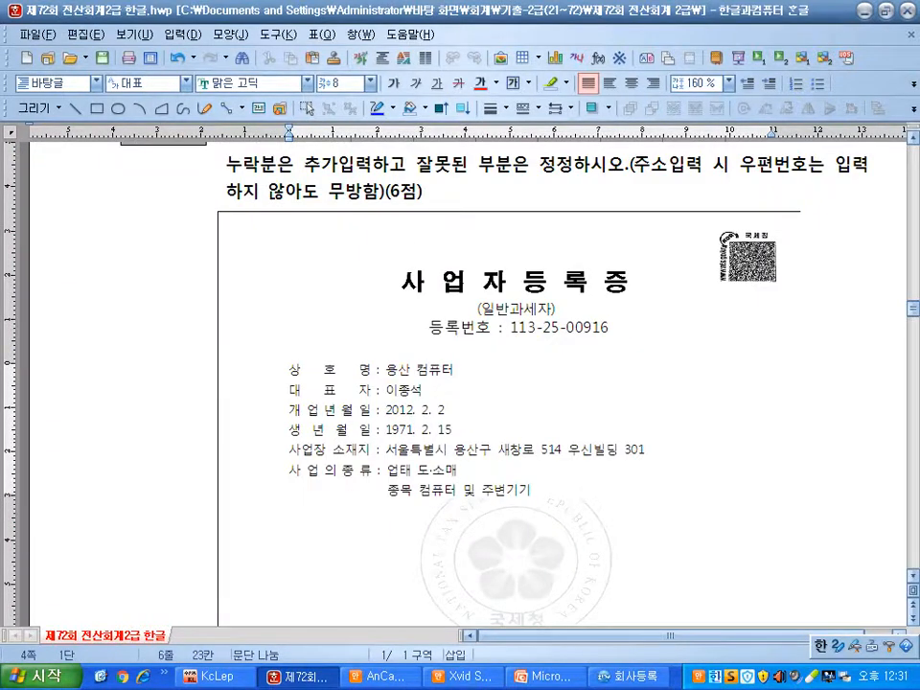
pyautogui.scroll(-5, 566, 384)
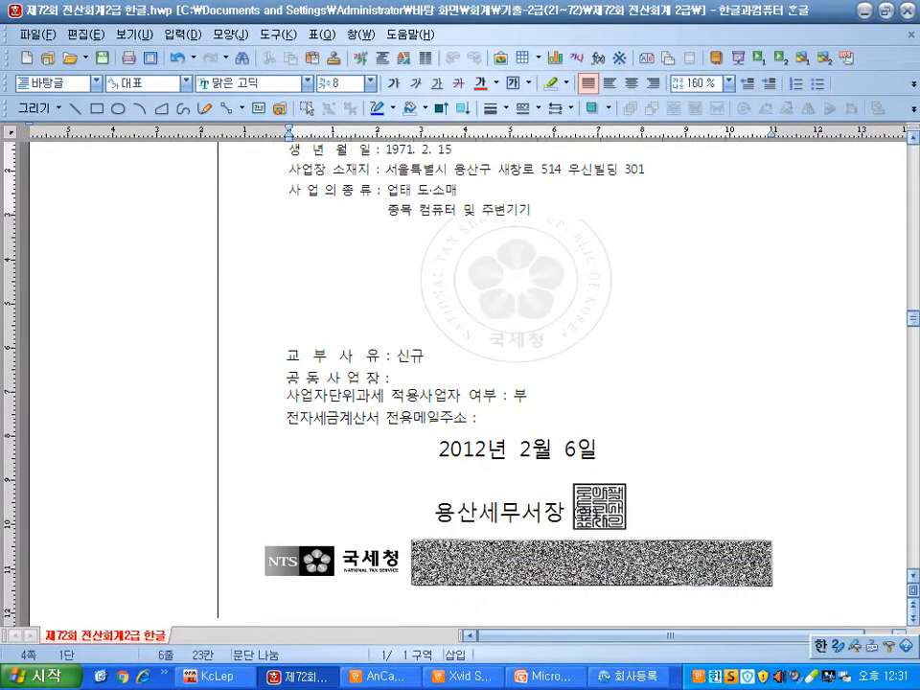
pyautogui.hotkey('alt', 'Tab')
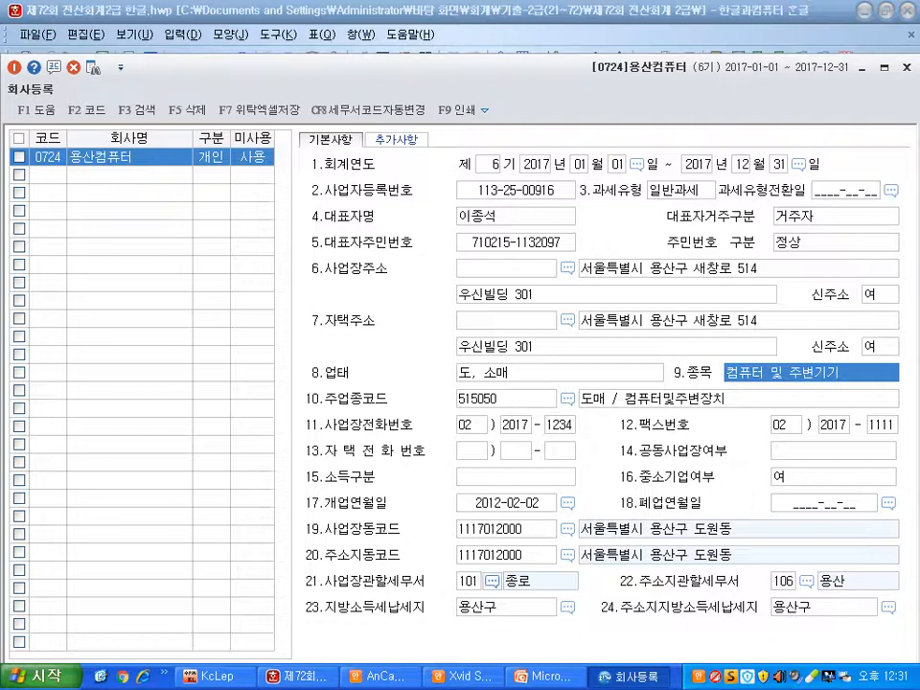
pyautogui.click(493, 581)
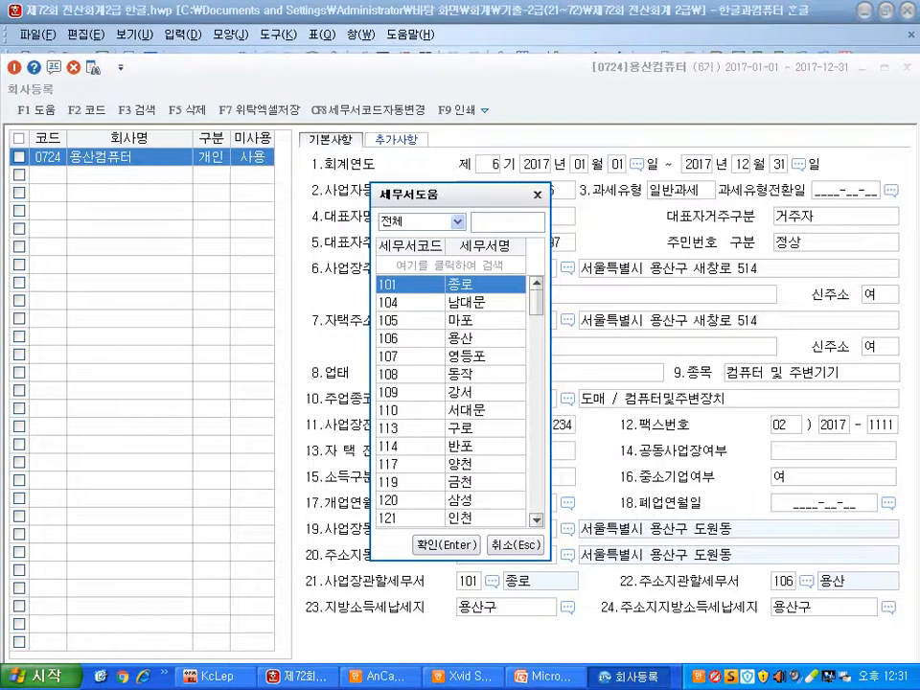
pyautogui.write('용ㅅ')
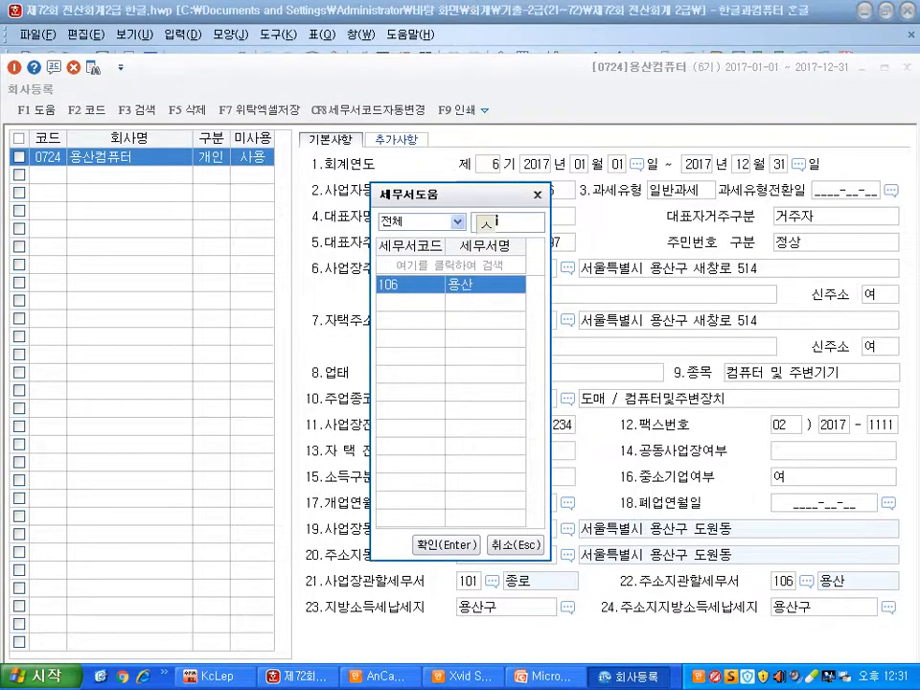
pyautogui.press('Return')
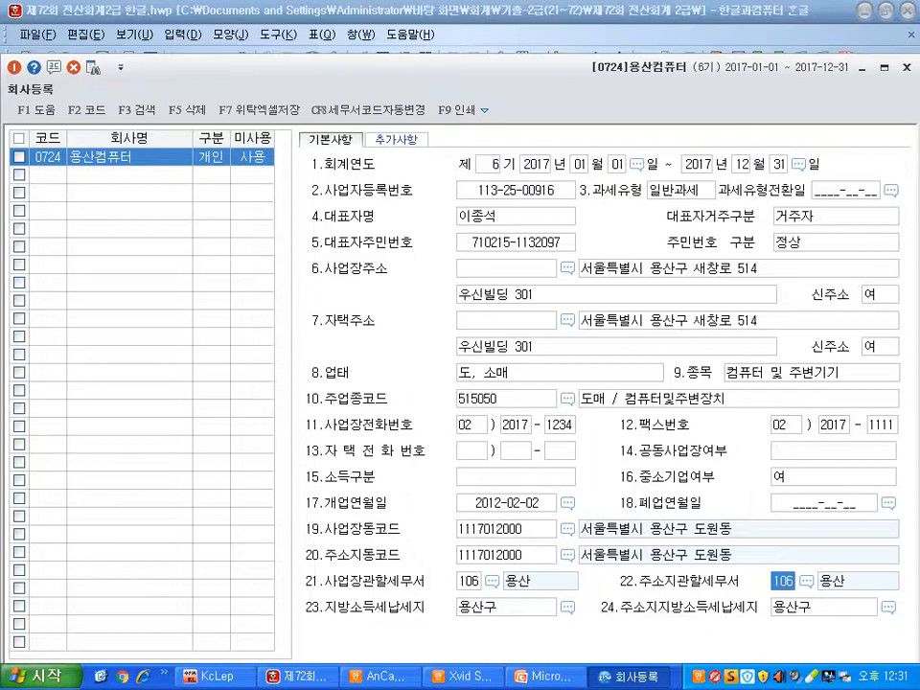
# Return to the exam document and colour the "(6점)" score note of 문제1 red
pyautogui.hotkey('alt', 'Tab')
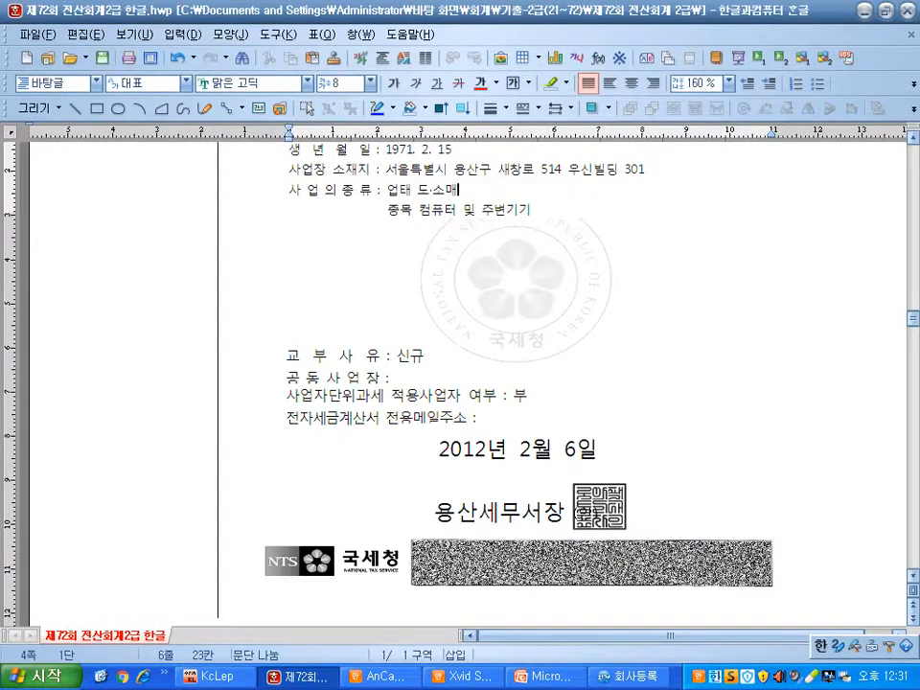
pyautogui.click(186, 510)
pyautogui.scroll(3, 467, 384)
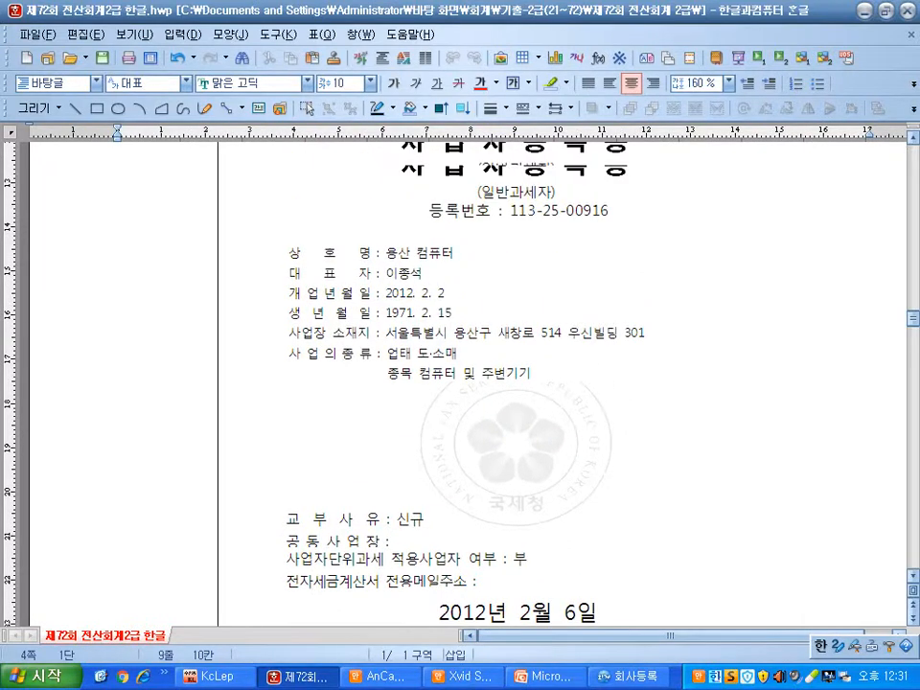
pyautogui.scroll(6, 467, 384)
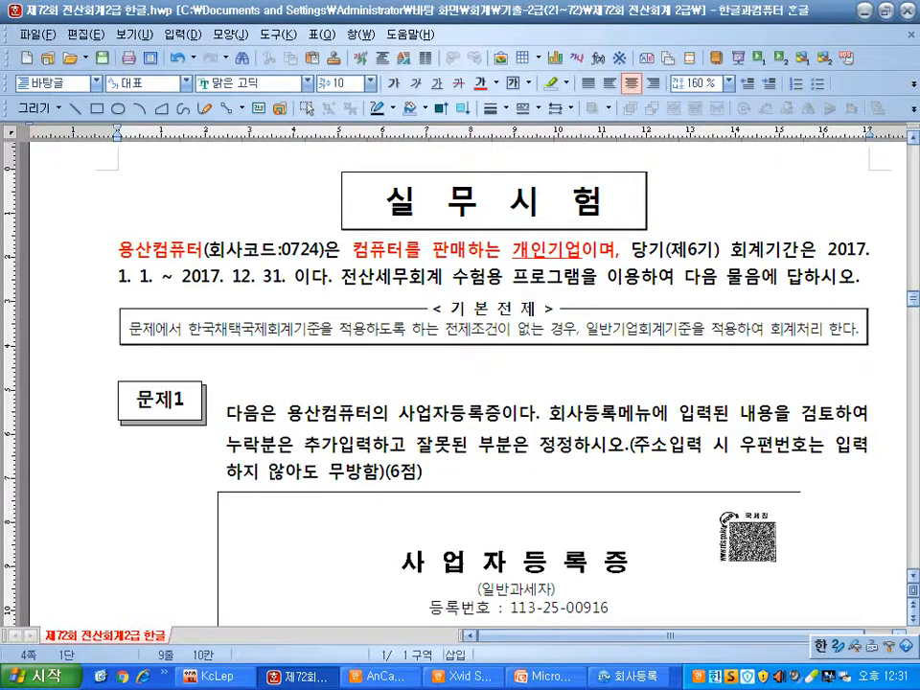
pyautogui.moveTo(386, 474); pyautogui.dragTo(431, 476)
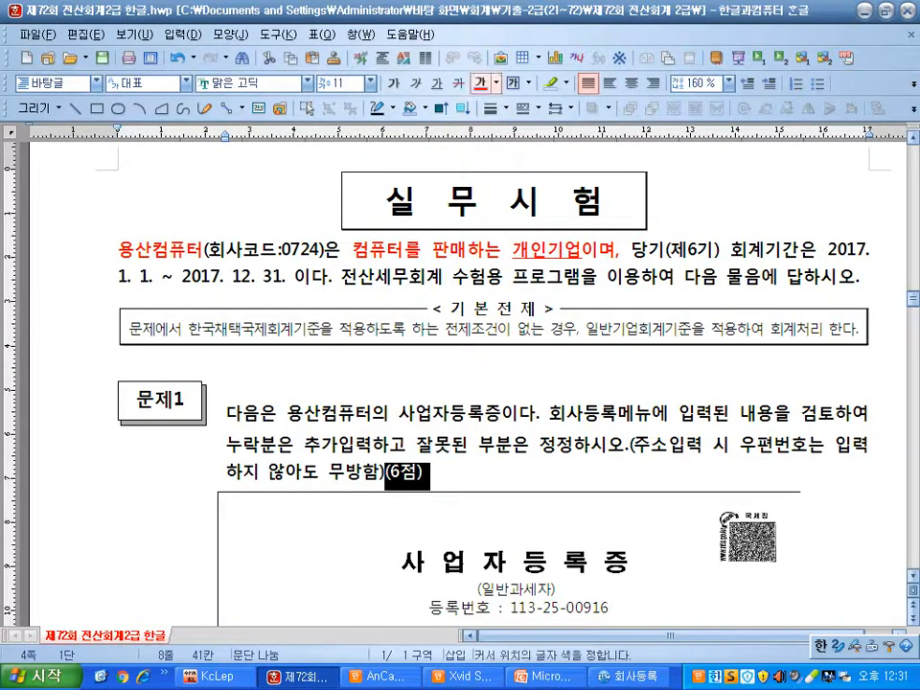
pyautogui.click(481, 84)
pyautogui.click(449, 414)
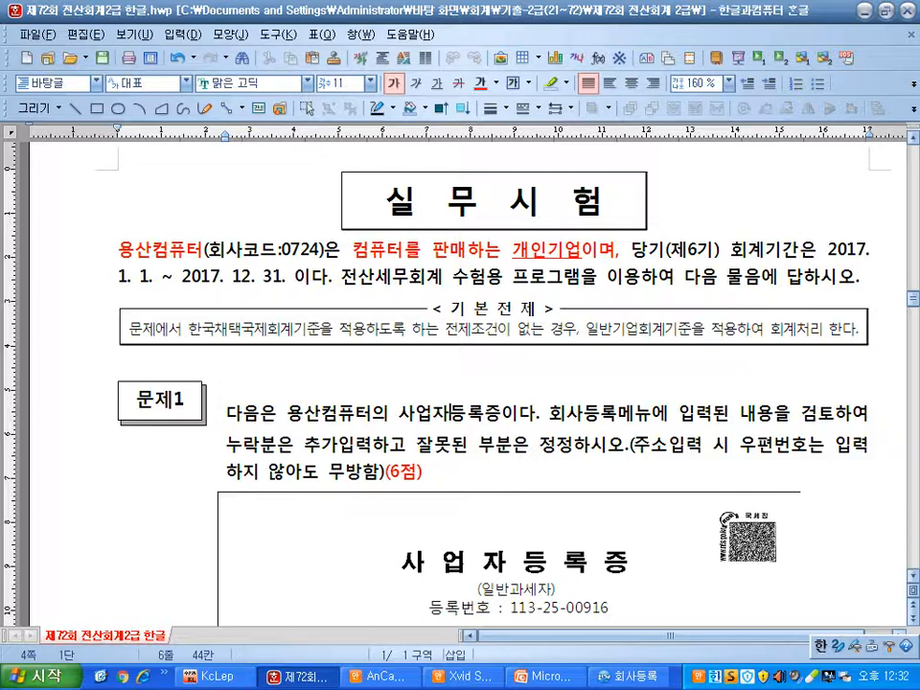
# Go to 문제2 and read its instructions and the 재무상태표 table of 용산컴퓨터 as of 2016. 12. 31
pyautogui.scroll(-3, 460, 383)
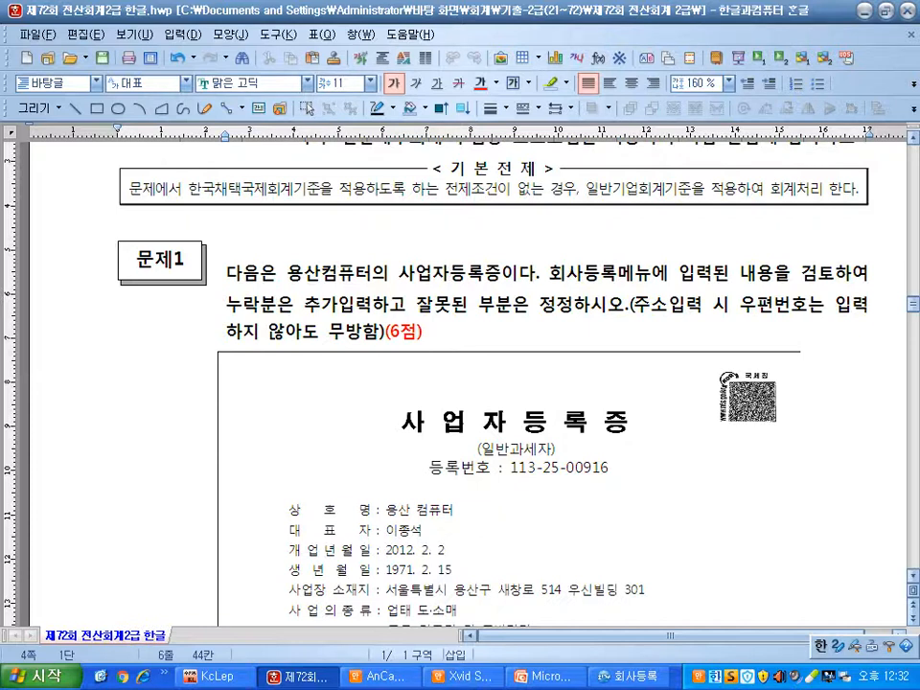
pyautogui.scroll(-1, 498, 383)
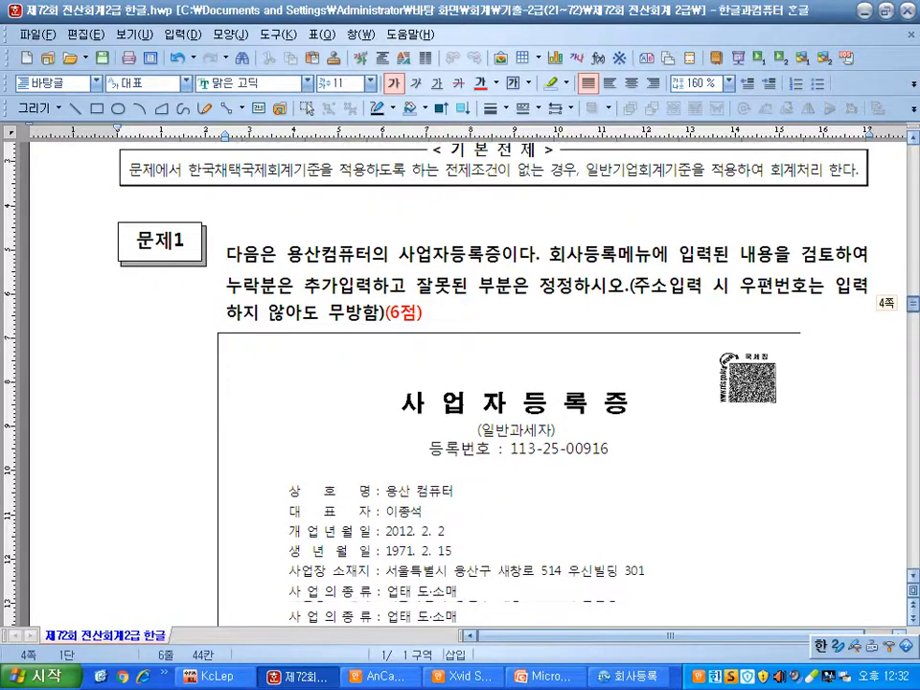
pyautogui.scroll(-3, 470, 383)
pyautogui.scroll(-15, 460, 384)
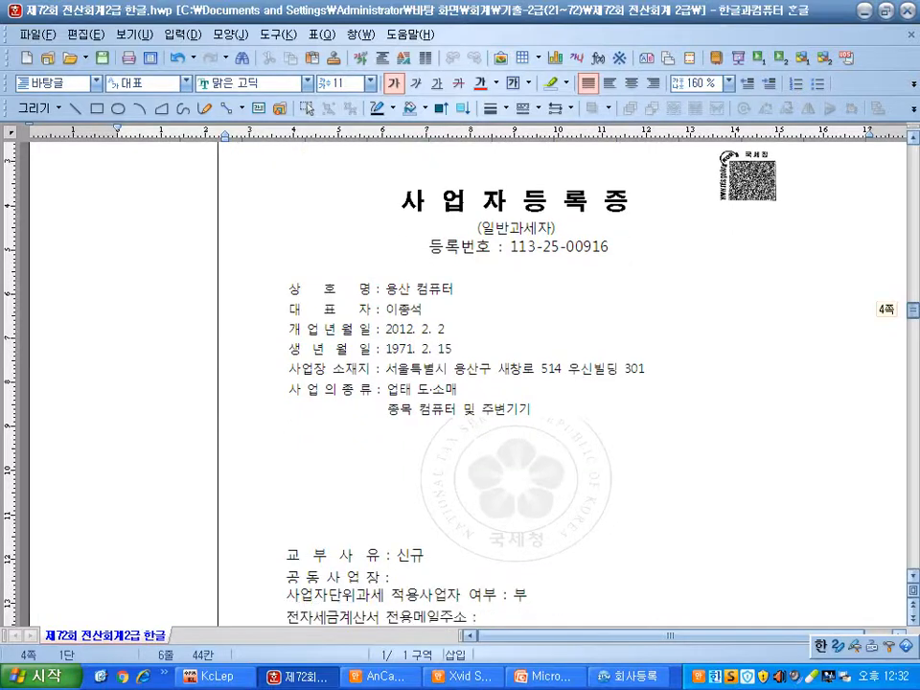
pyautogui.scroll(-1, 461, 384)
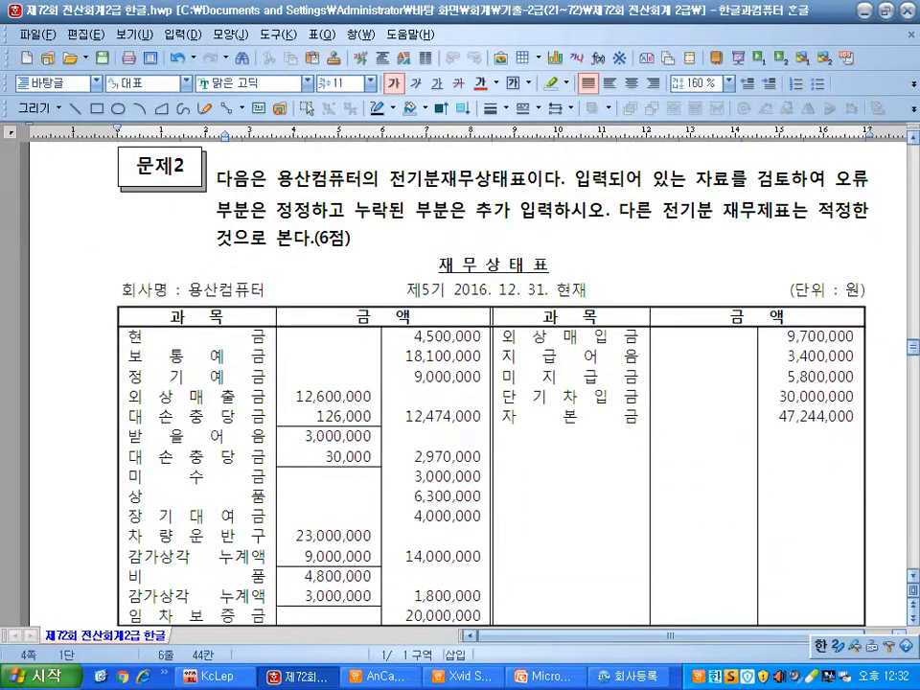
pyautogui.moveTo(233, 179); pyautogui.dragTo(792, 179)
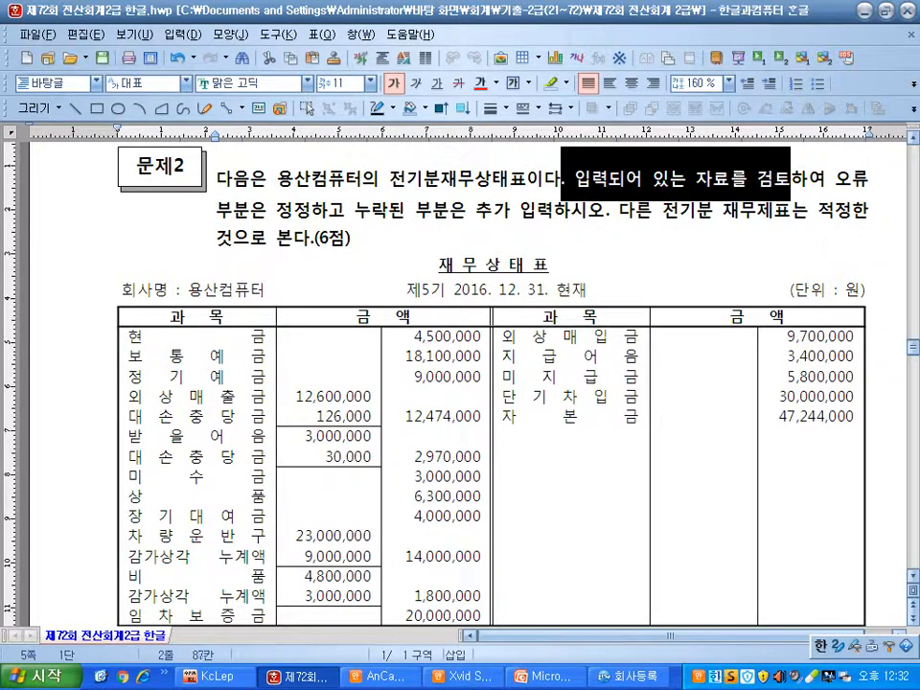
pyautogui.moveTo(219, 209); pyautogui.dragTo(571, 209)
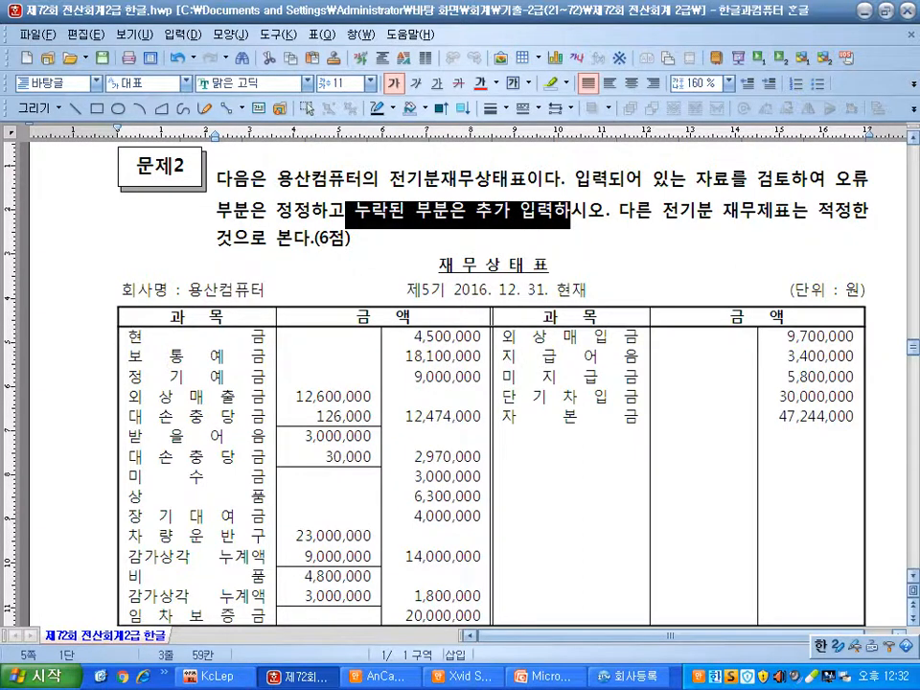
pyautogui.moveTo(636, 209); pyautogui.dragTo(834, 209)
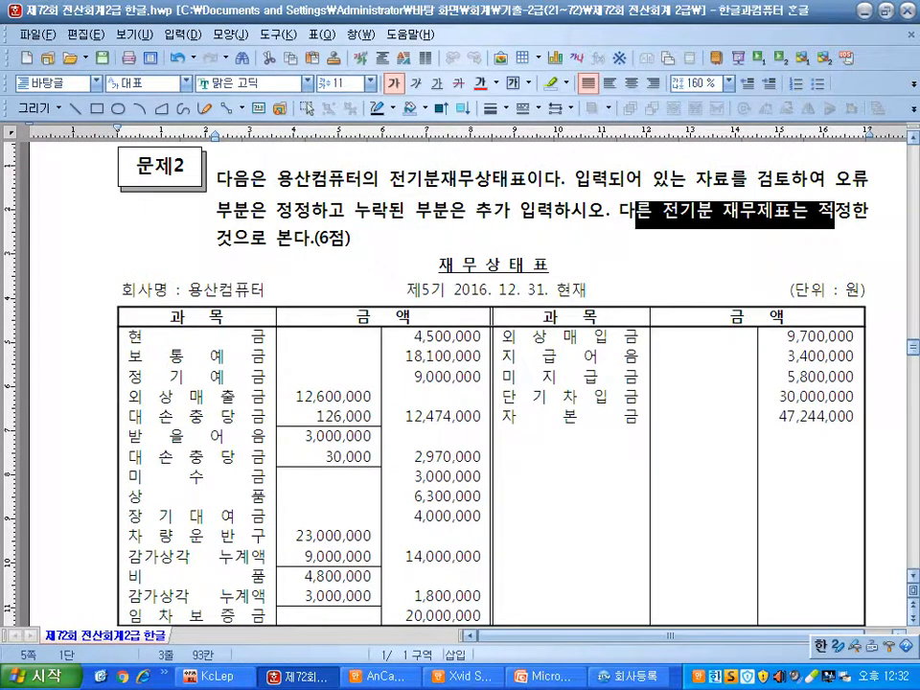
pyautogui.moveTo(276, 237); pyautogui.dragTo(351, 238)
pyautogui.moveTo(438, 264); pyautogui.dragTo(533, 265)
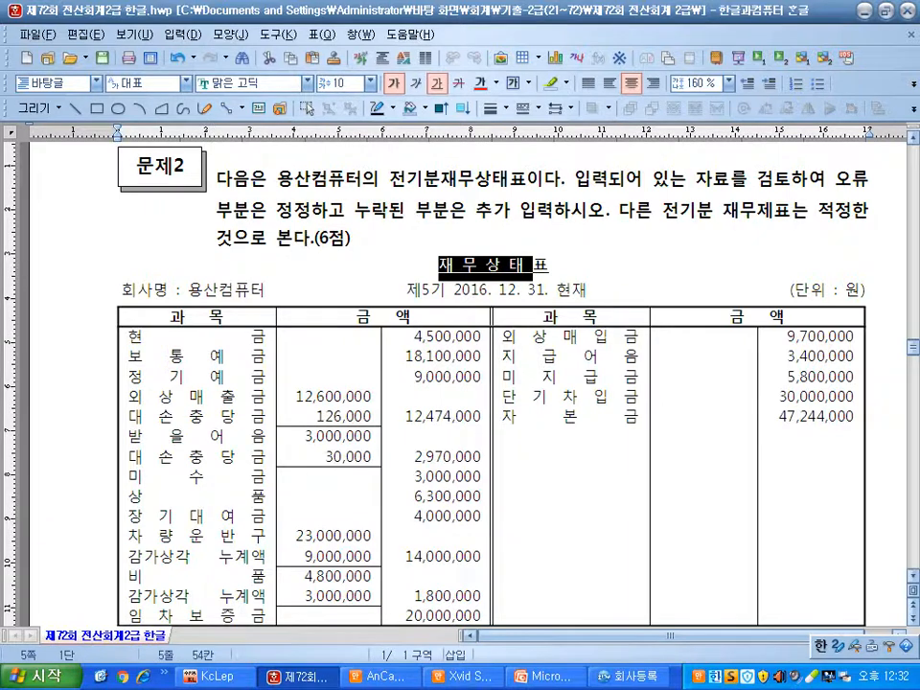
pyautogui.moveTo(192, 338); pyautogui.dragTo(570, 515)
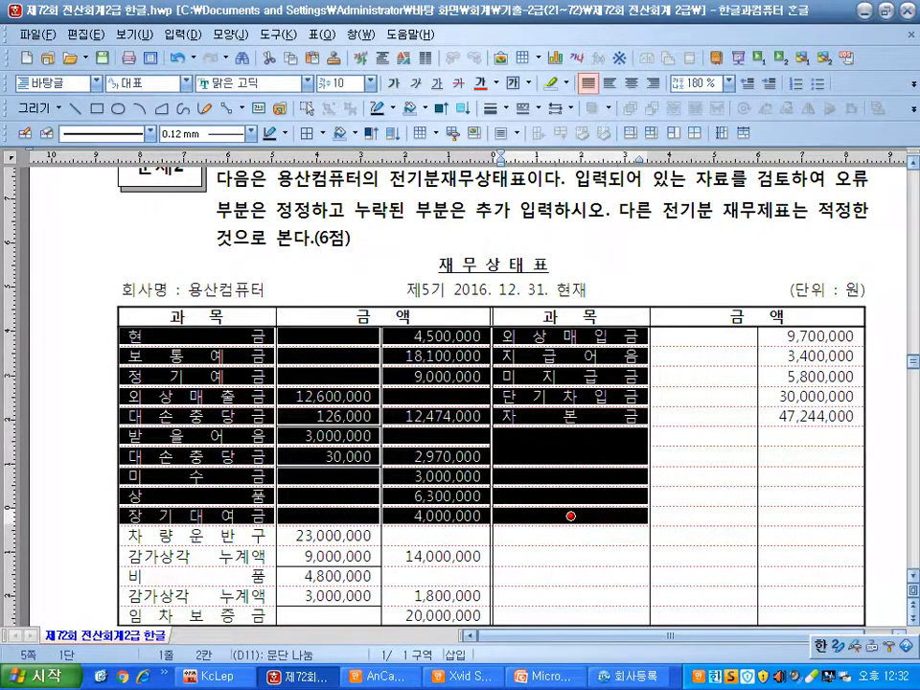
pyautogui.click(569, 499)
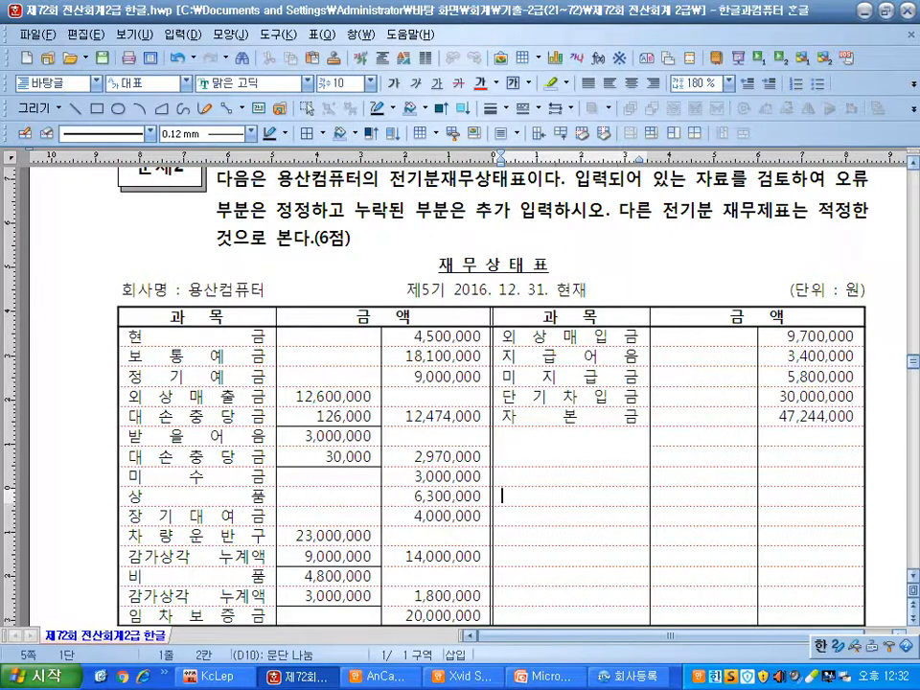
# Switch to KcLep, close the 회사등록 record and open 전기분재무상태표
pyautogui.hotkey('alt', 'Tab')
pyautogui.press('Escape')
pyautogui.press('Escape')
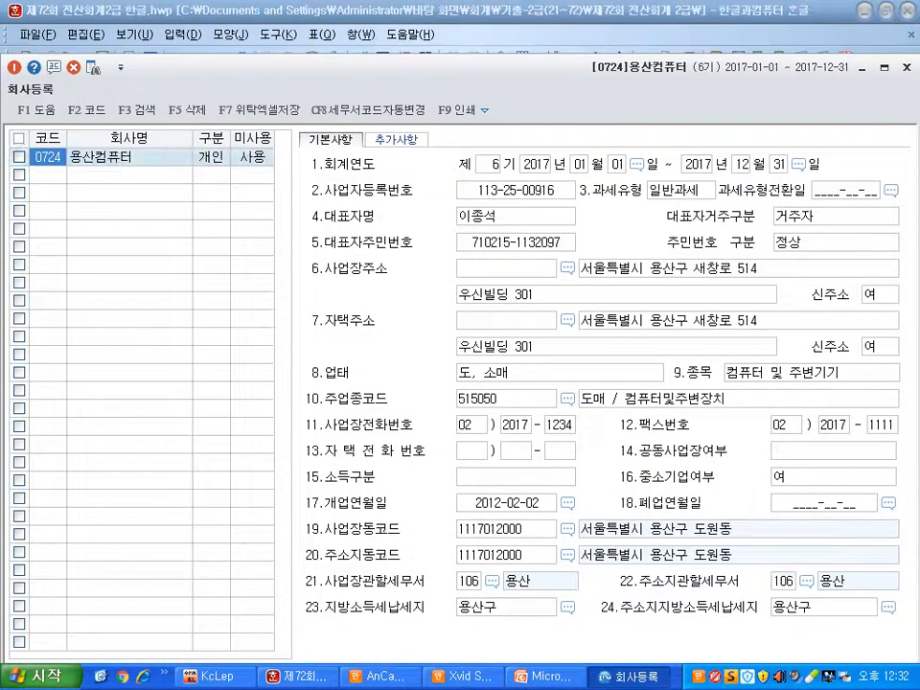
pyautogui.hotkey('alt', 'Tab')
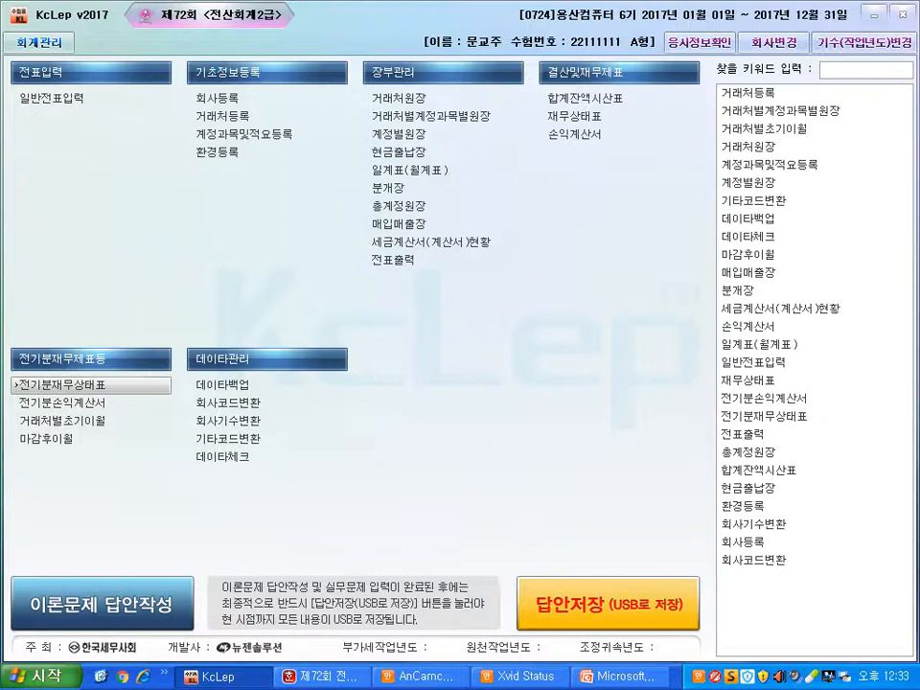
pyautogui.click(63, 384)
# Compare the 현금 amount in KcLep's 전기분재무상태표 with the 현금 row of the 문제2 table
pyautogui.click(222, 180)
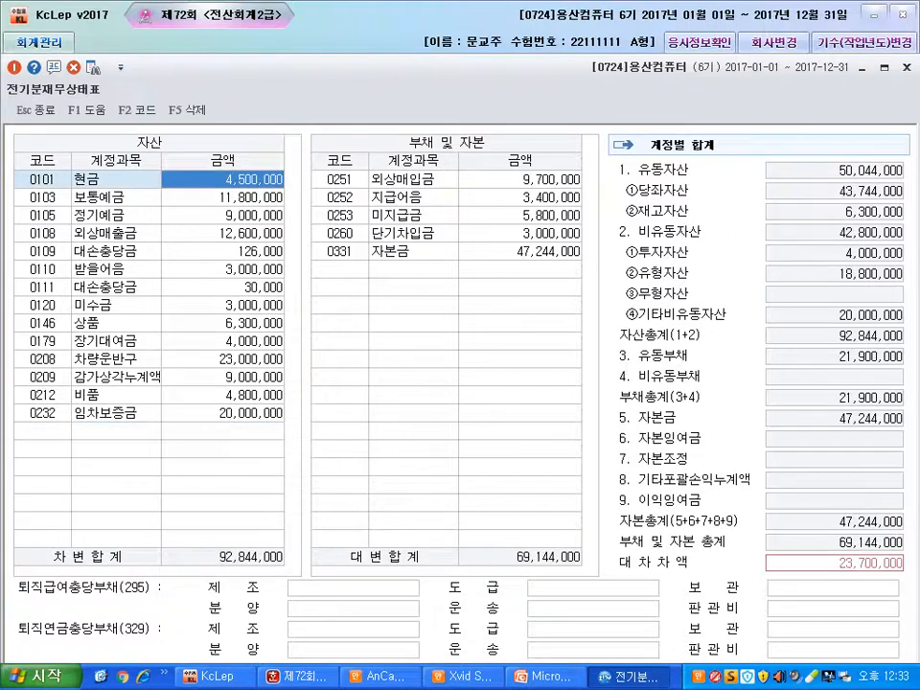
pyautogui.press('Escape')
pyautogui.click(629, 677)
pyautogui.click(298, 677)
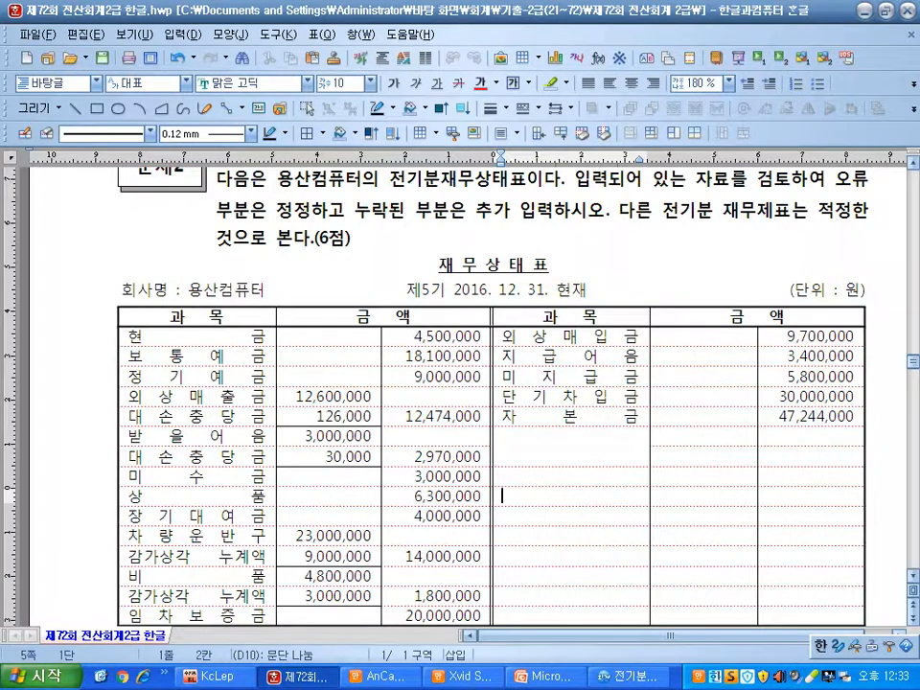
pyautogui.moveTo(130, 336); pyautogui.dragTo(251, 336)
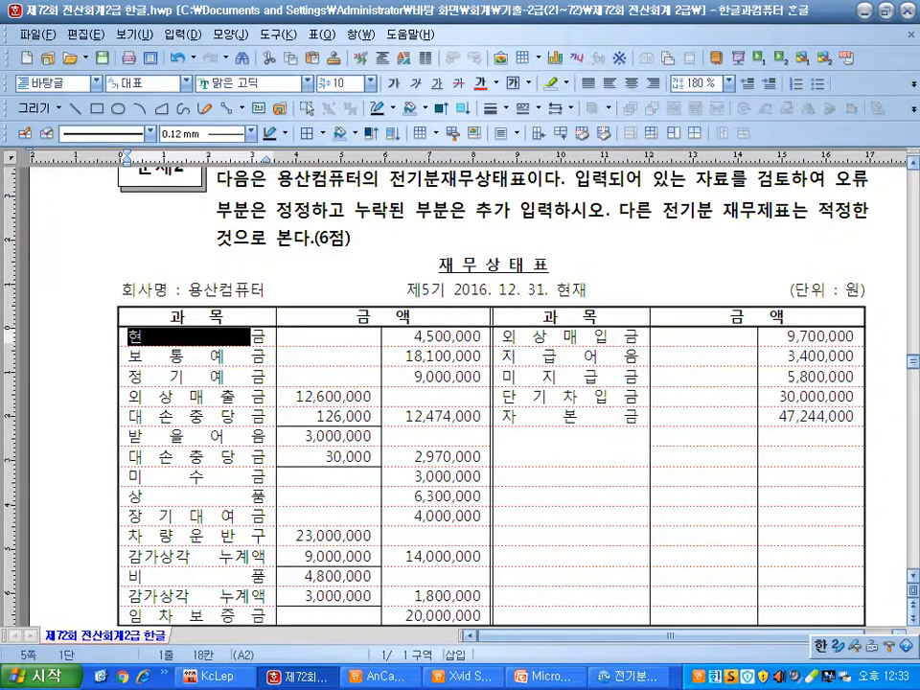
pyautogui.moveTo(414, 336); pyautogui.dragTo(458, 336)
pyautogui.hotkey('alt', 'Tab')
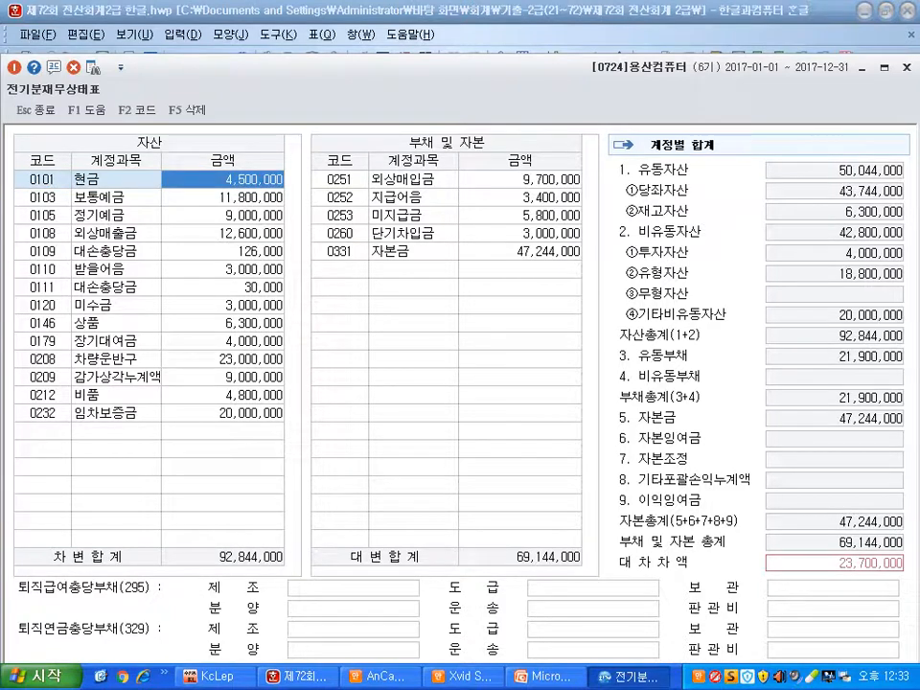
pyautogui.hotkey('alt', 'Tab')
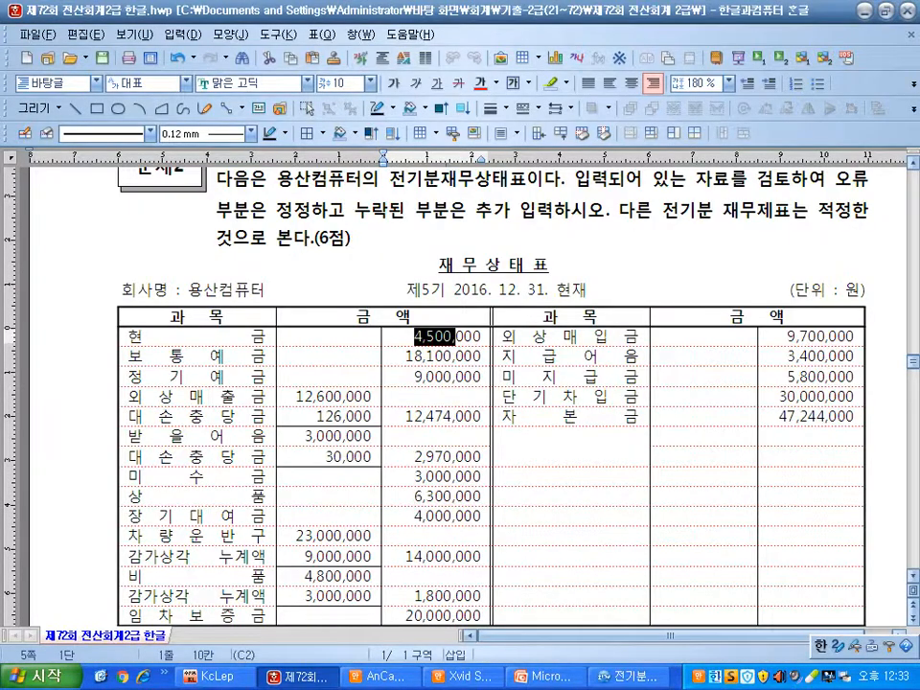
# Insert a single ◆ check mark beside 현금 in the 문제2 table and copy the mark for reuse
pyautogui.click(345, 337)
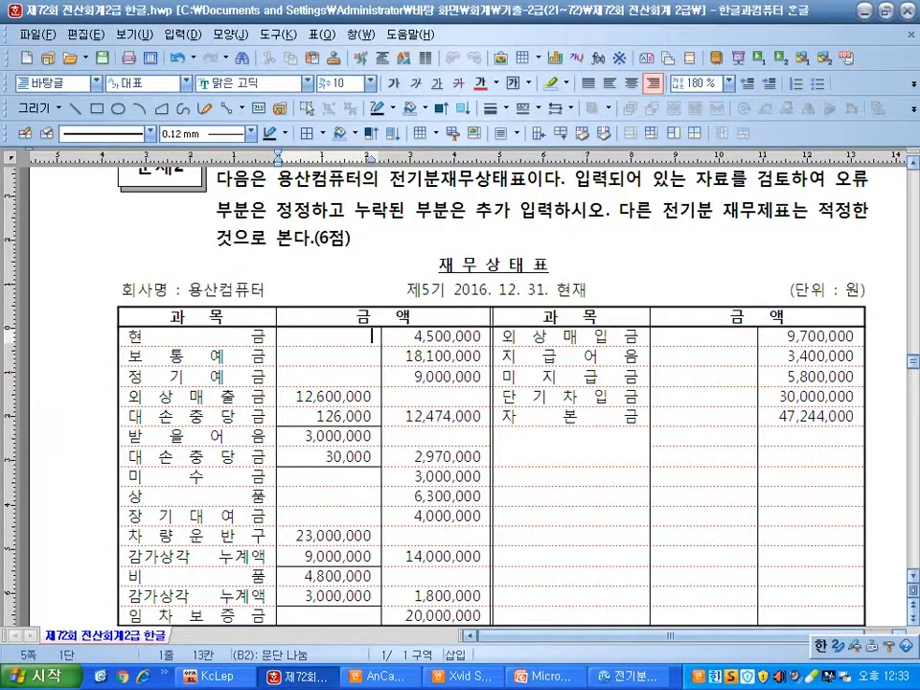
pyautogui.hotkey('ctrl', 'F10')
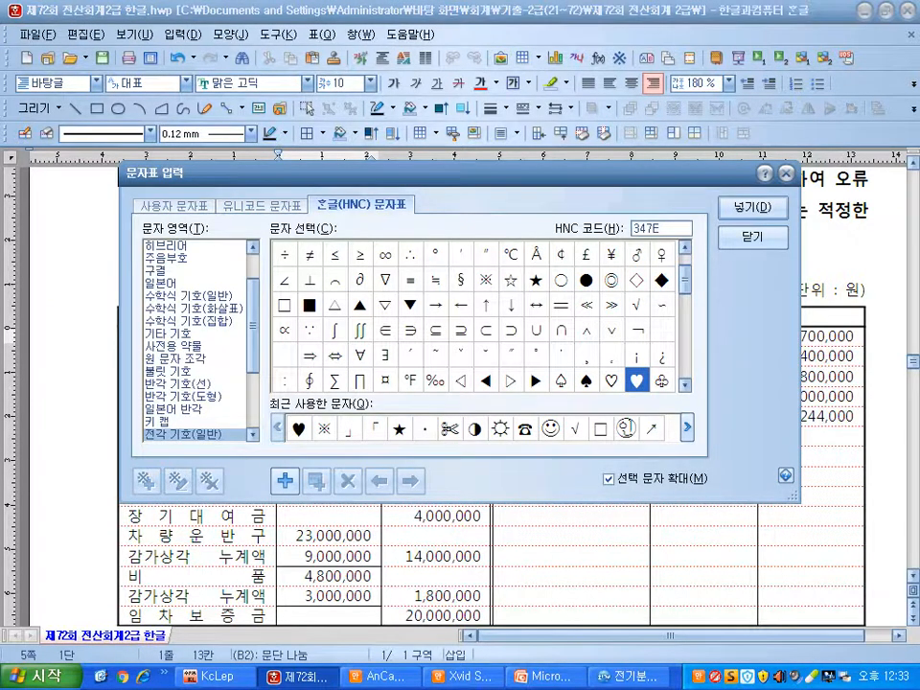
pyautogui.click(662, 280)
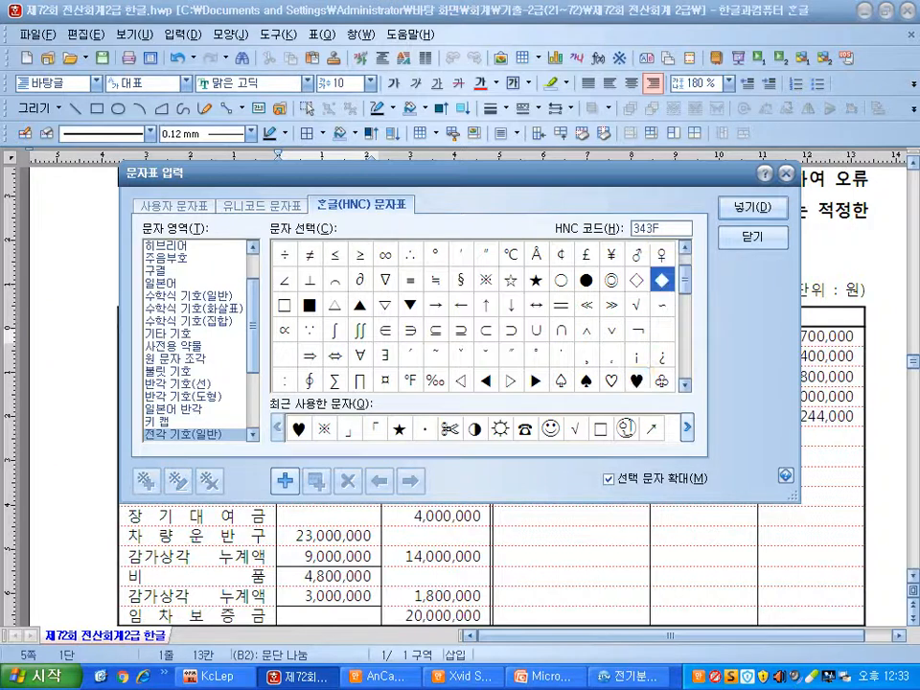
pyautogui.click(753, 207)
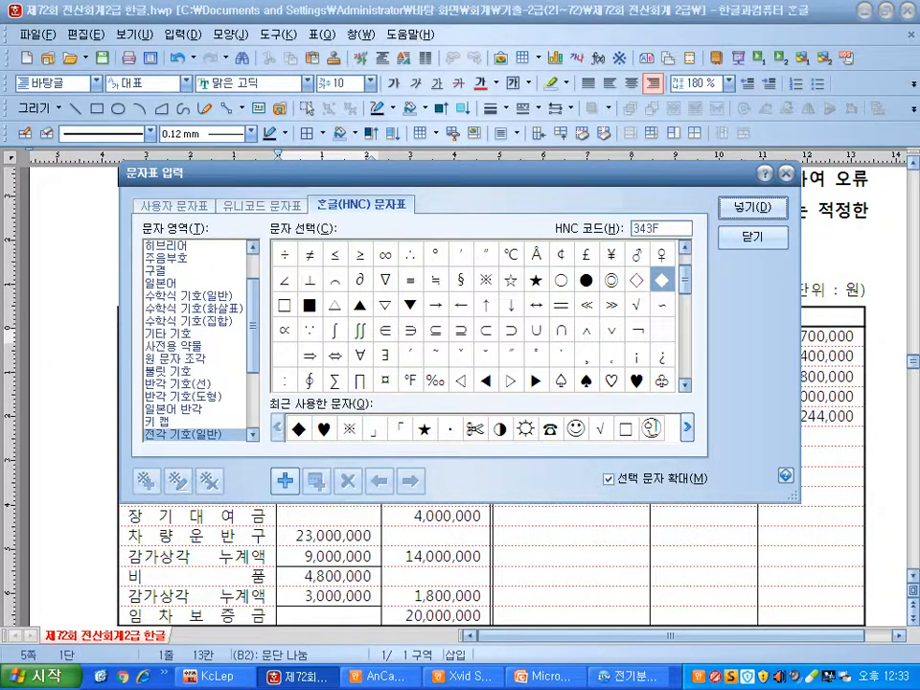
pyautogui.click(753, 237)
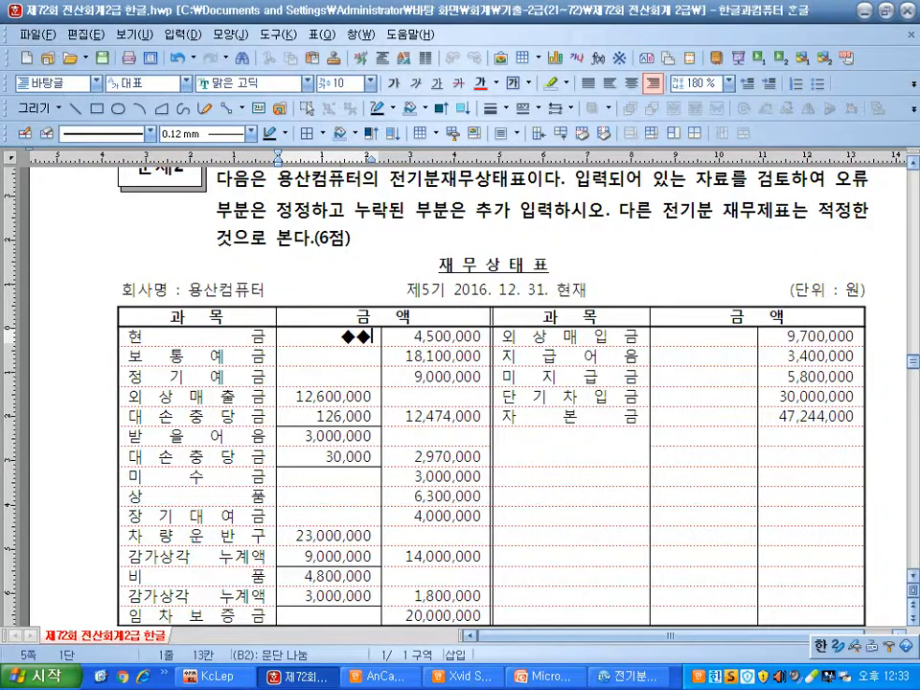
pyautogui.hotkey('shift', 'Left')
pyautogui.press('Delete')
pyautogui.hotkey('shift', 'Left')
pyautogui.hotkey('ctrl', 'c')
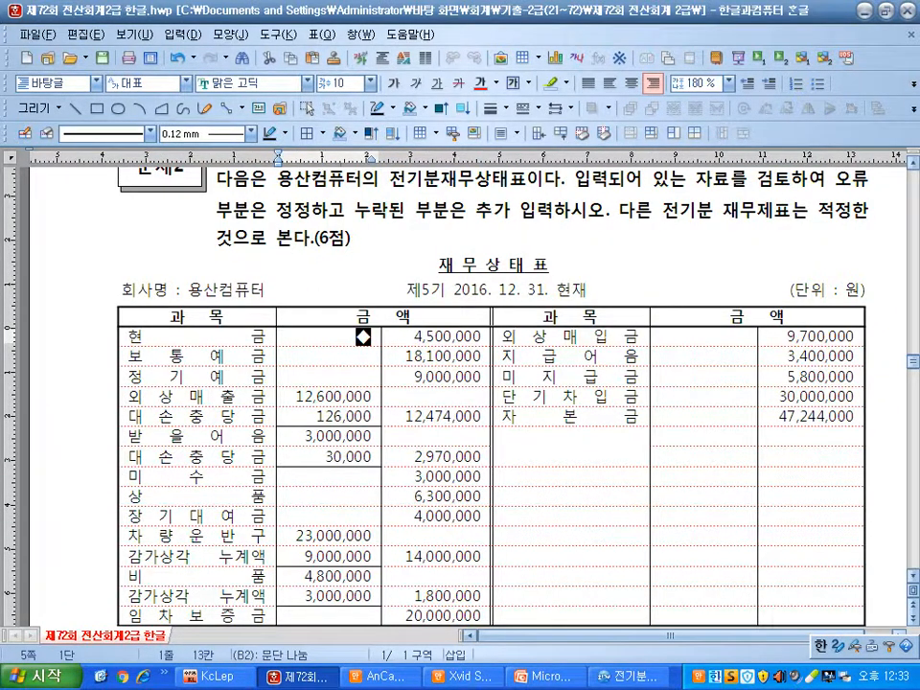
pyautogui.press('Down')
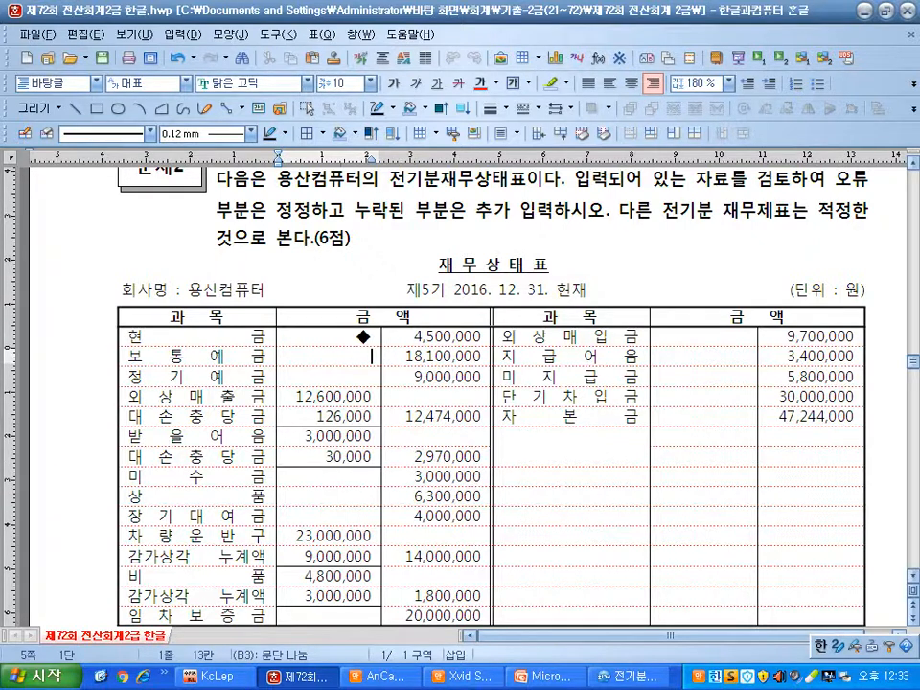
# Compare the 보통예금 amount in KcLep's 전기분재무상태표 with the 보통예금 row of the 문제2 table
pyautogui.hotkey('alt', 'Tab')
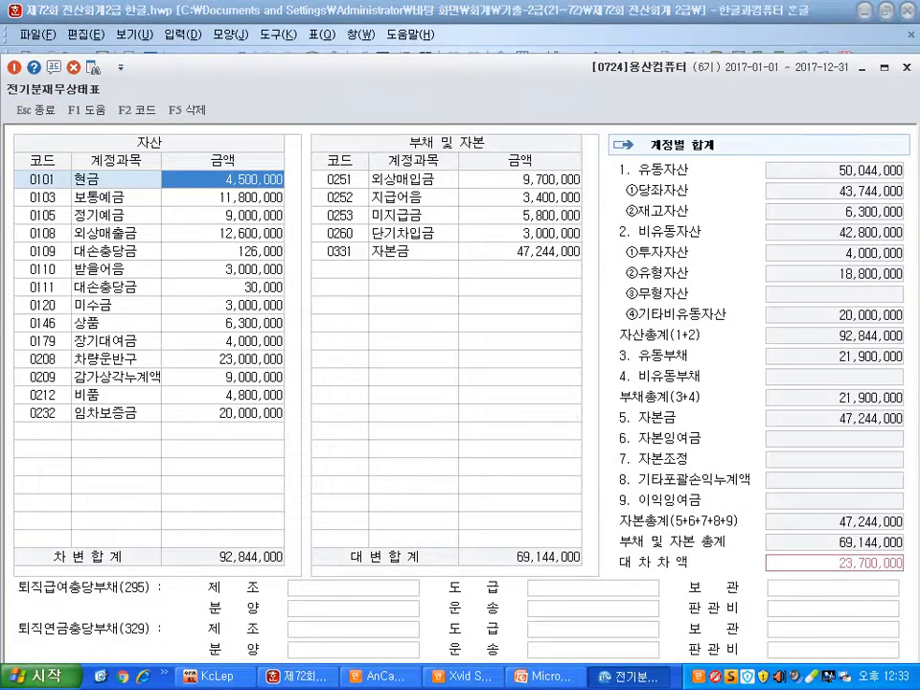
pyautogui.press('Down')
pyautogui.hotkey('alt', 'Tab')
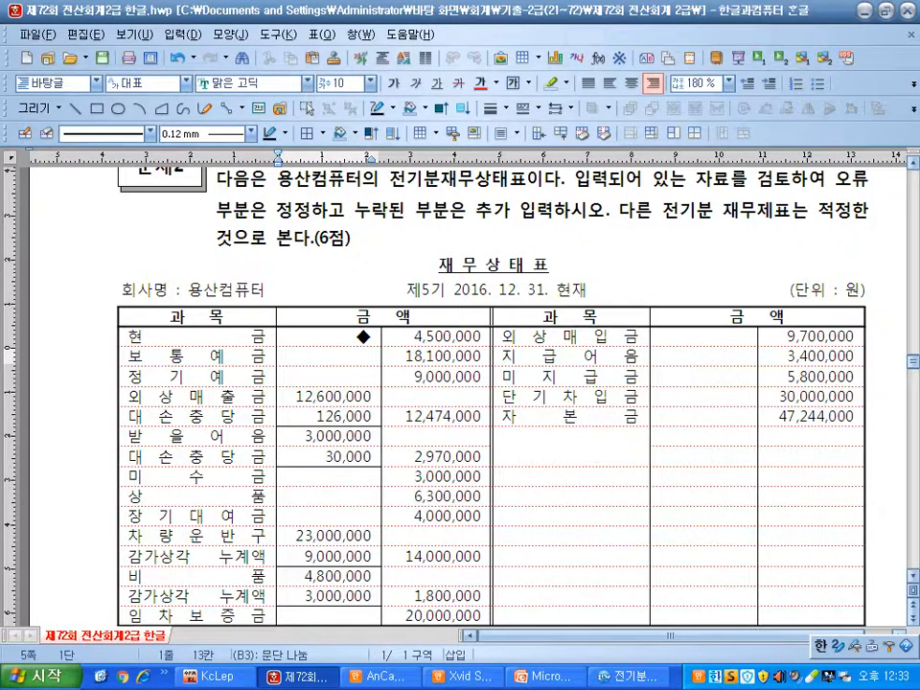
pyautogui.hotkey('alt', 'Tab')
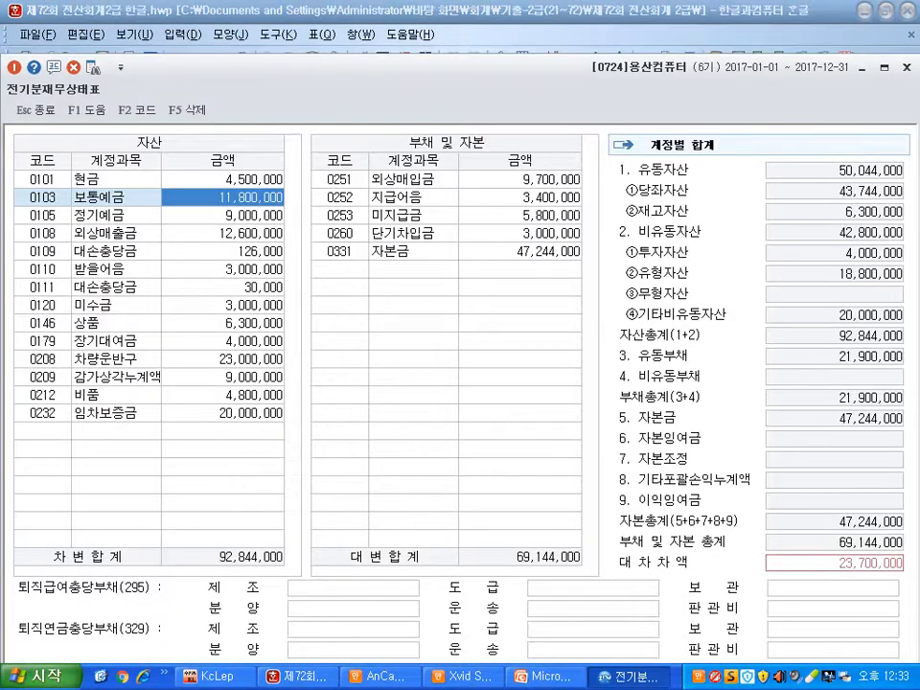
pyautogui.hotkey('alt', 'Tab')
pyautogui.moveTo(129, 356); pyautogui.dragTo(436, 356)
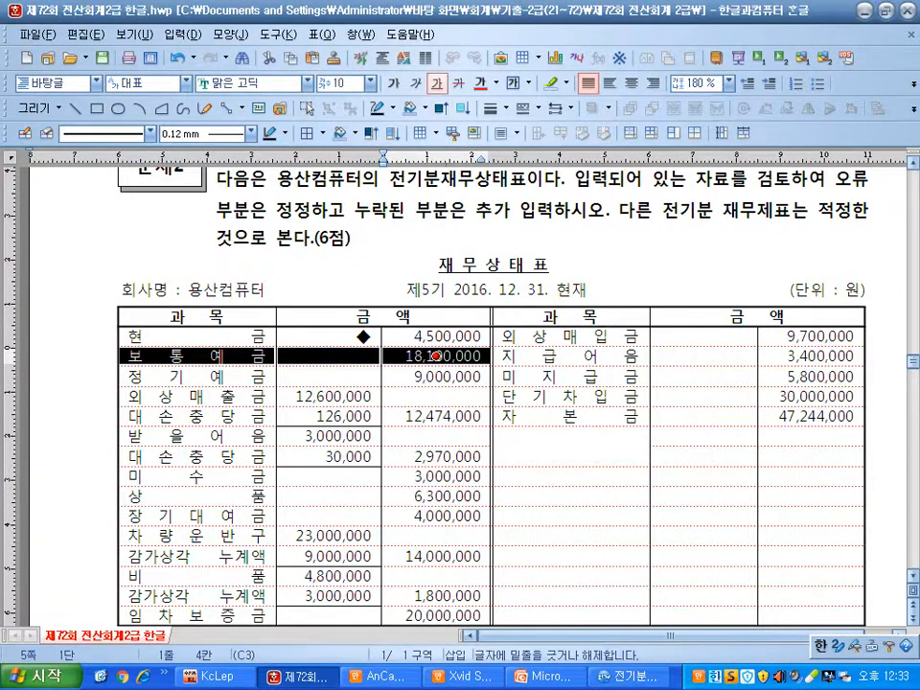
# Color the text of the 보통예금 row red in the 재무상태표 table
pyautogui.click(328, 356)
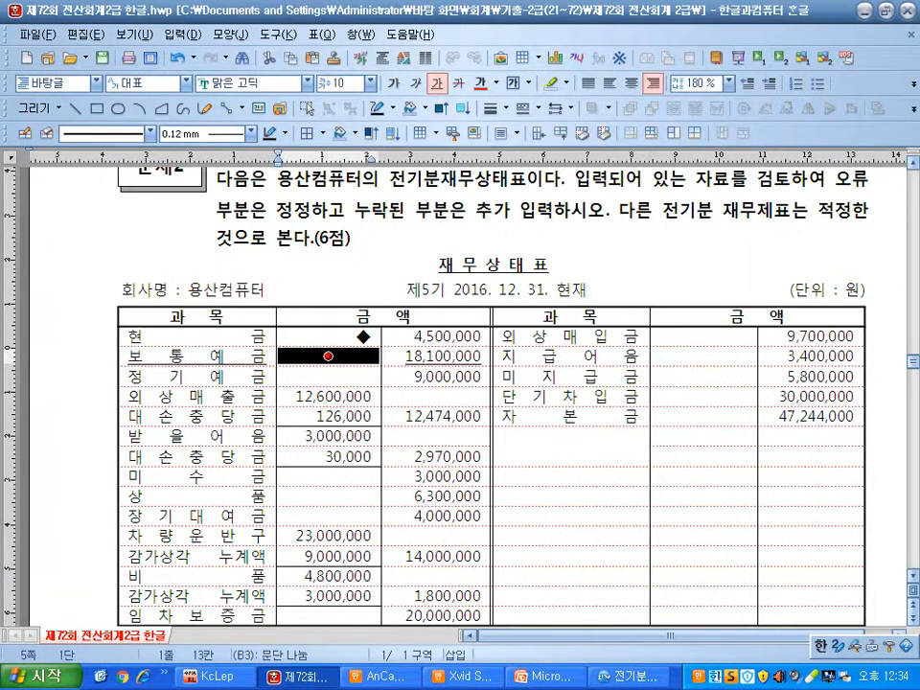
pyautogui.click(327, 376)
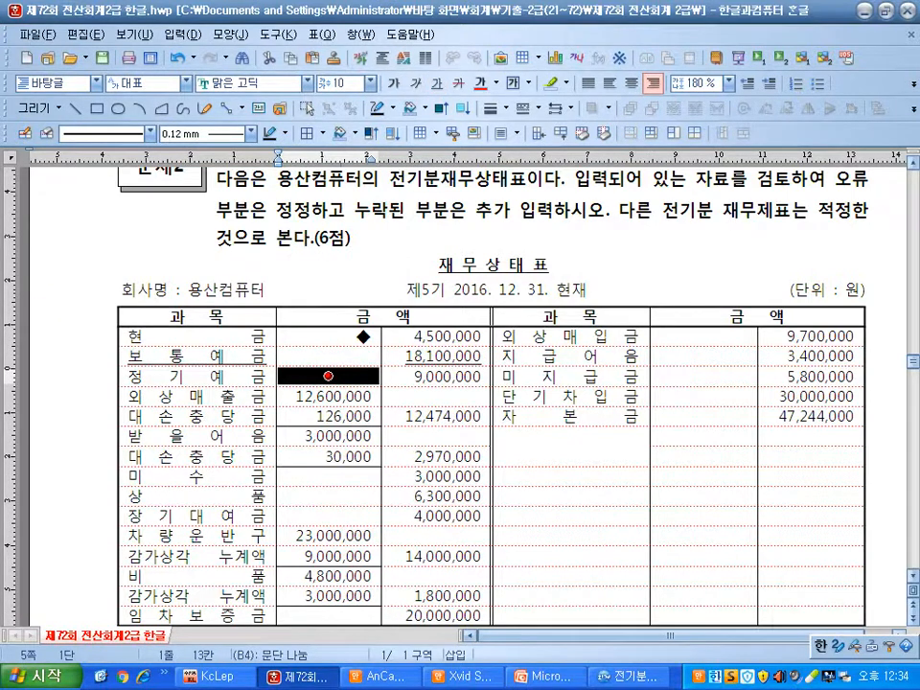
pyautogui.moveTo(221, 356); pyautogui.dragTo(436, 355)
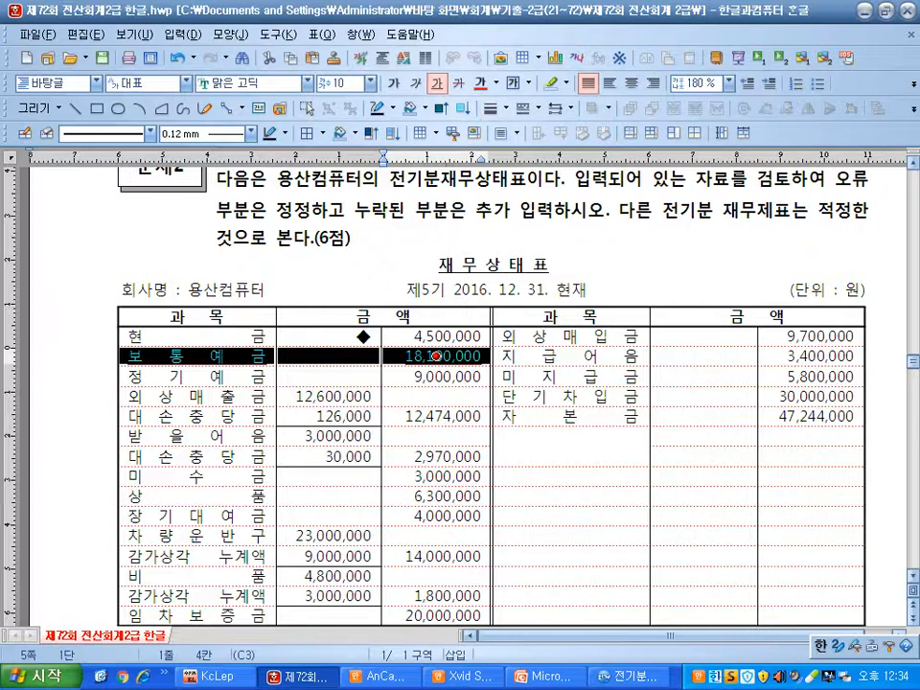
pyautogui.click(328, 376)
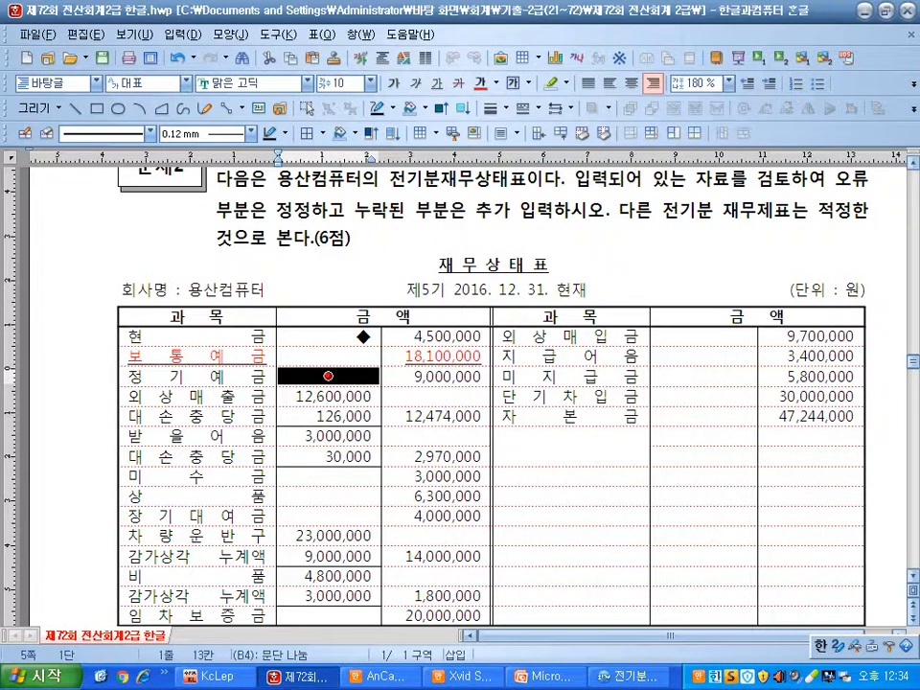
# Compare 정기예금 with KcLep's 전기분재무상태표, then mark its row with ◆ in the empty amount cell of the exam document's table
pyautogui.click(339, 336)
pyautogui.click(328, 355)
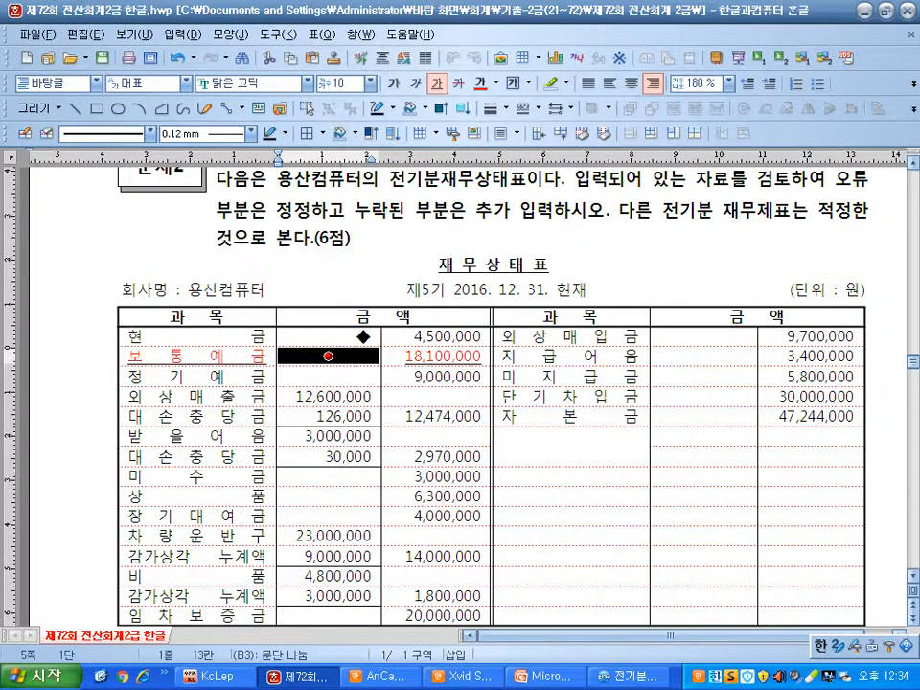
pyautogui.click(328, 376)
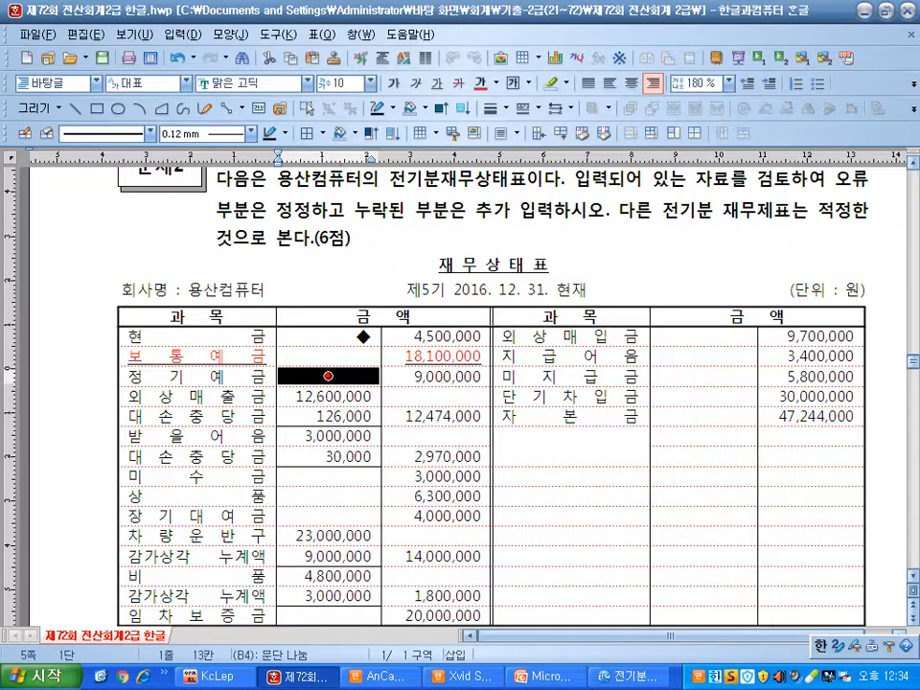
pyautogui.hotkey('alt', 'Tab')
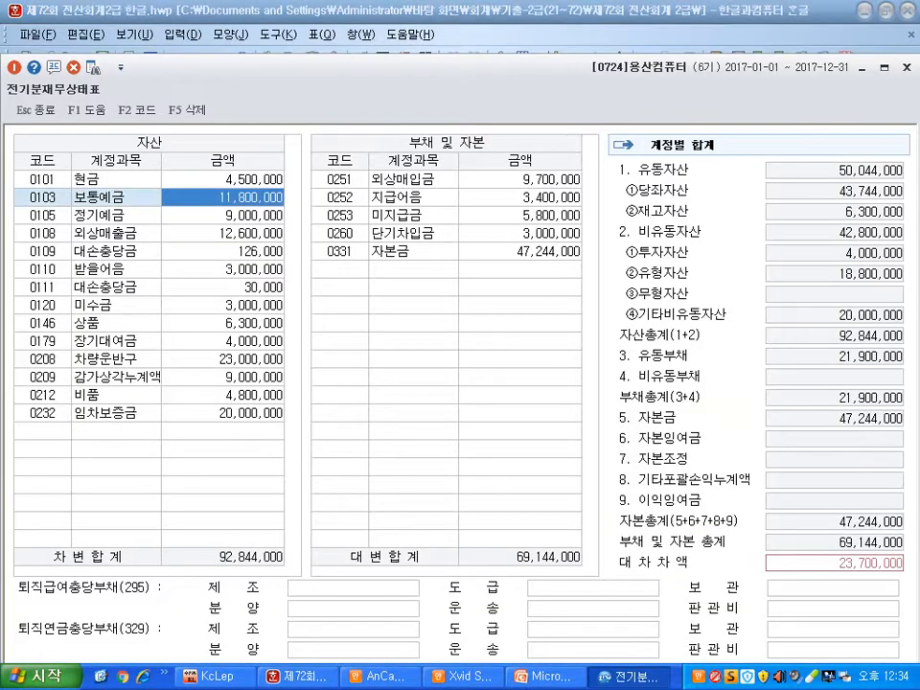
pyautogui.click(223, 214)
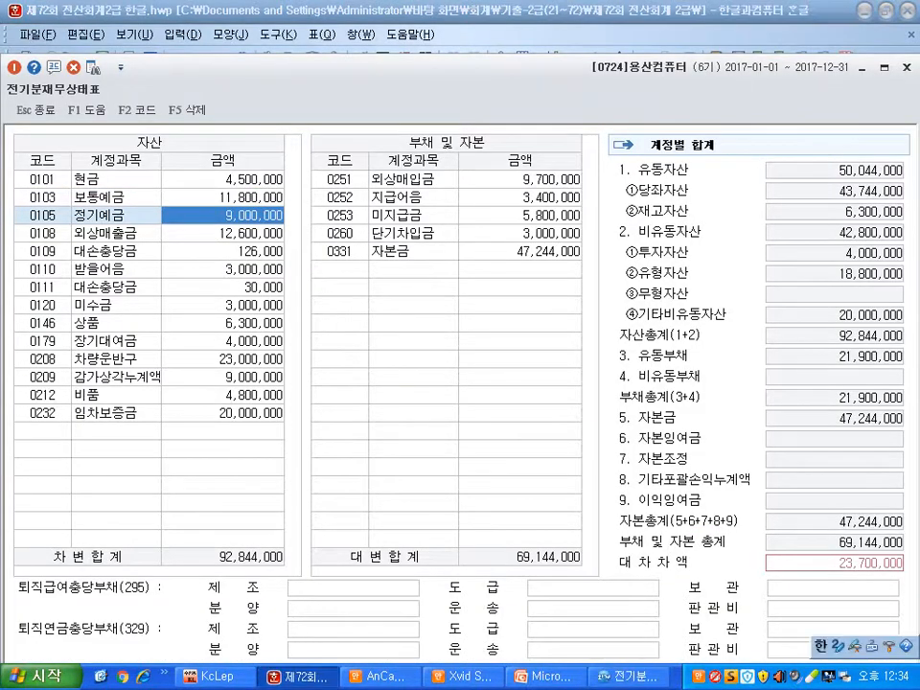
pyautogui.hotkey('alt', 'Tab')
pyautogui.hotkey('ctrl', 'v')
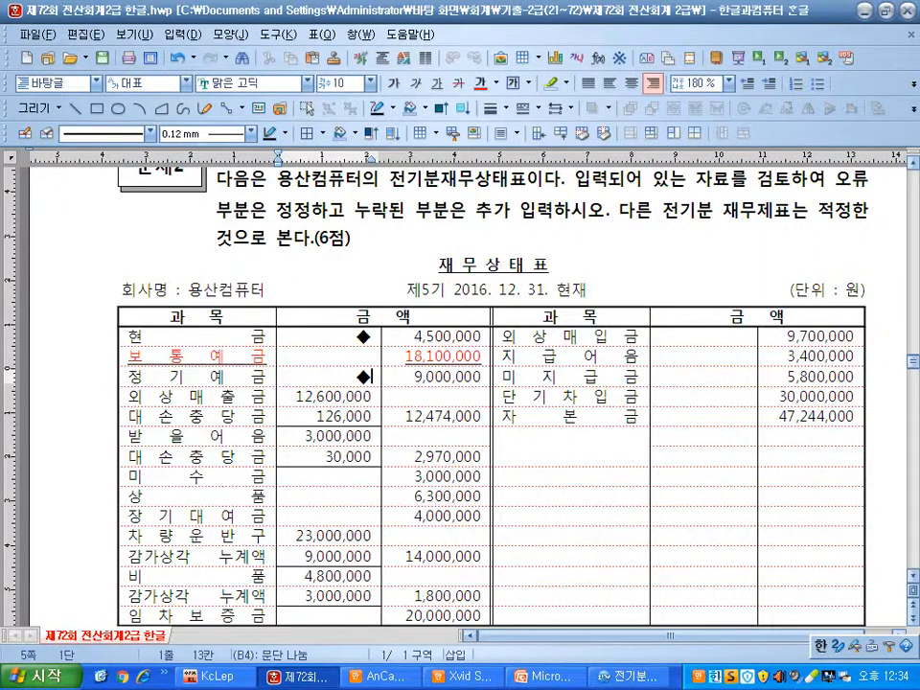
# Check 외상매출금 in KcLep's 전기분재무상태표, then enter ◆ in that row's empty second amount cell in the exam document
pyautogui.hotkey('alt', 'Tab')
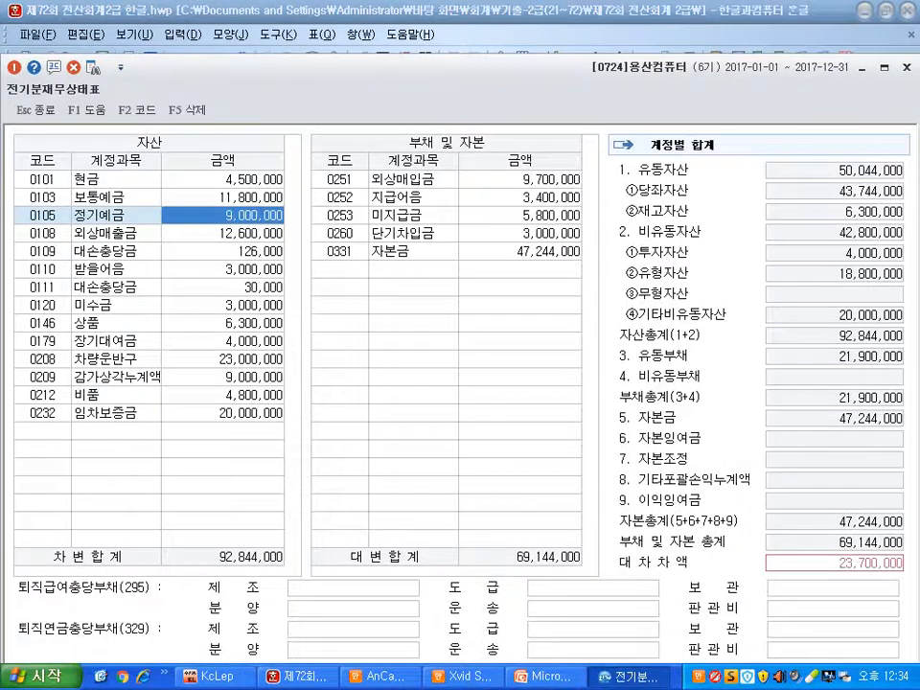
pyautogui.click(223, 232)
pyautogui.hotkey('alt', 'Tab')
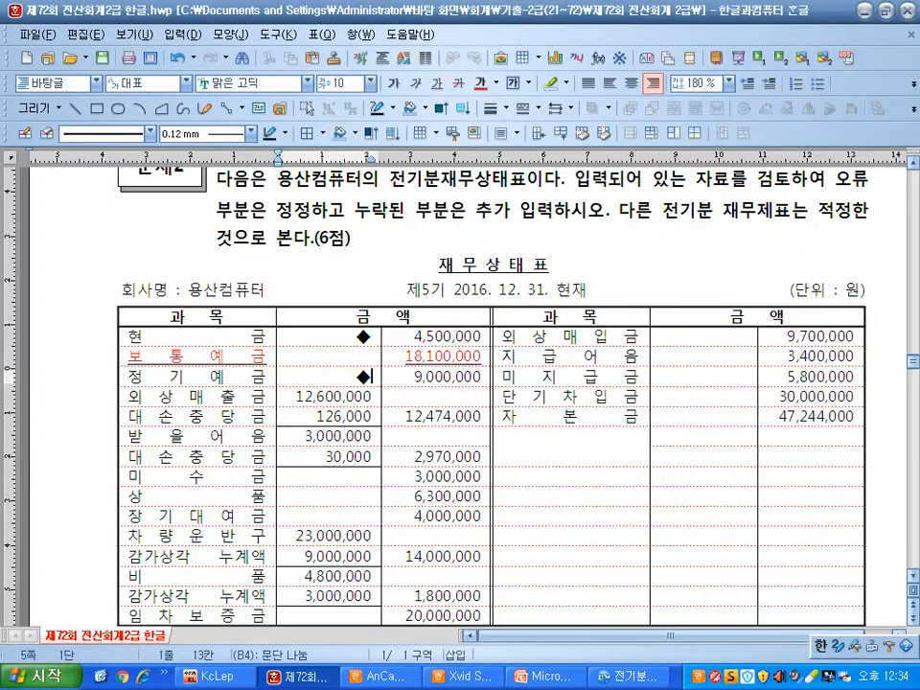
pyautogui.click(450, 397)
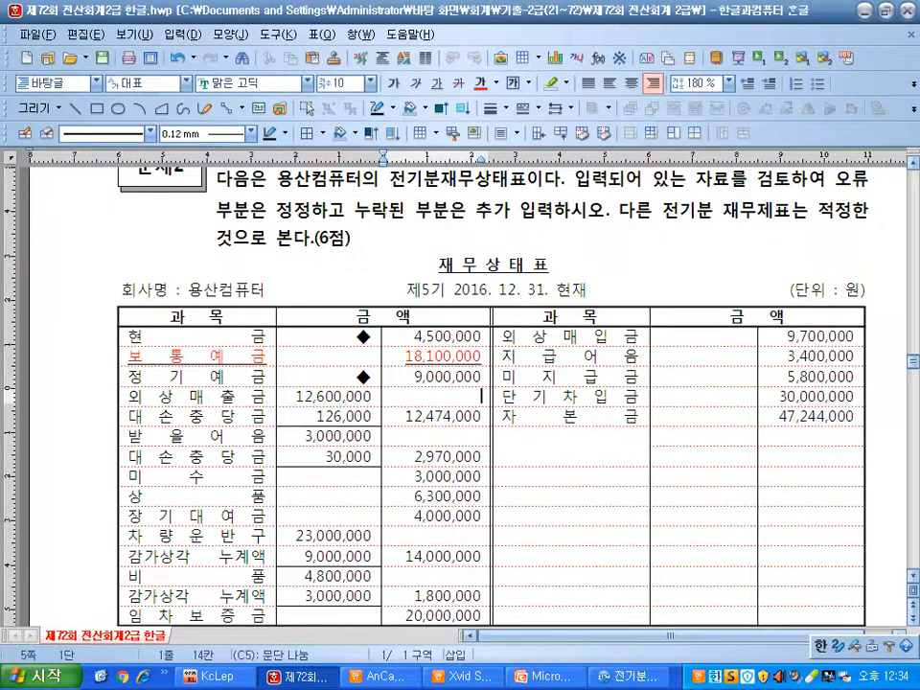
pyautogui.write('◆')
# Highlight the amount cells of the 대손충당금 row below 외상매출금 to compare the allowance with the net amount
pyautogui.click(328, 416)
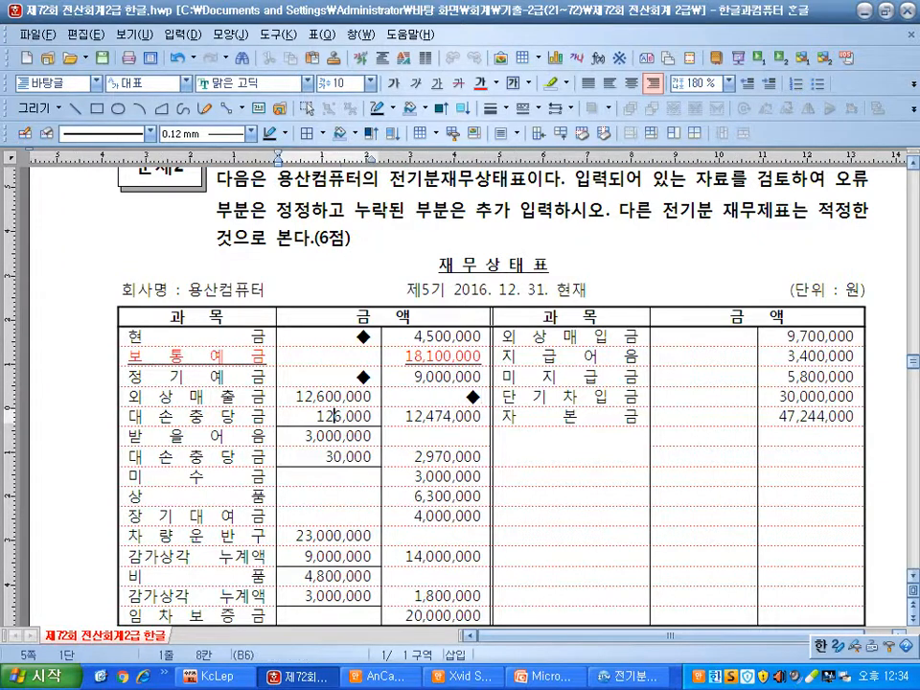
pyautogui.press('F5')
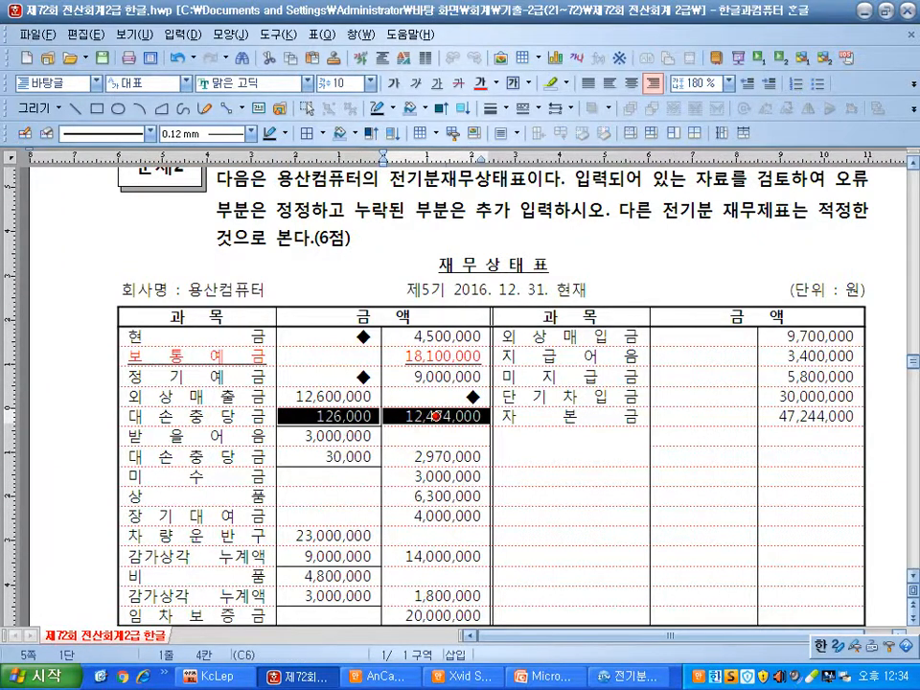
pyautogui.click(436, 416)
pyautogui.press('Left')
pyautogui.press('Right')
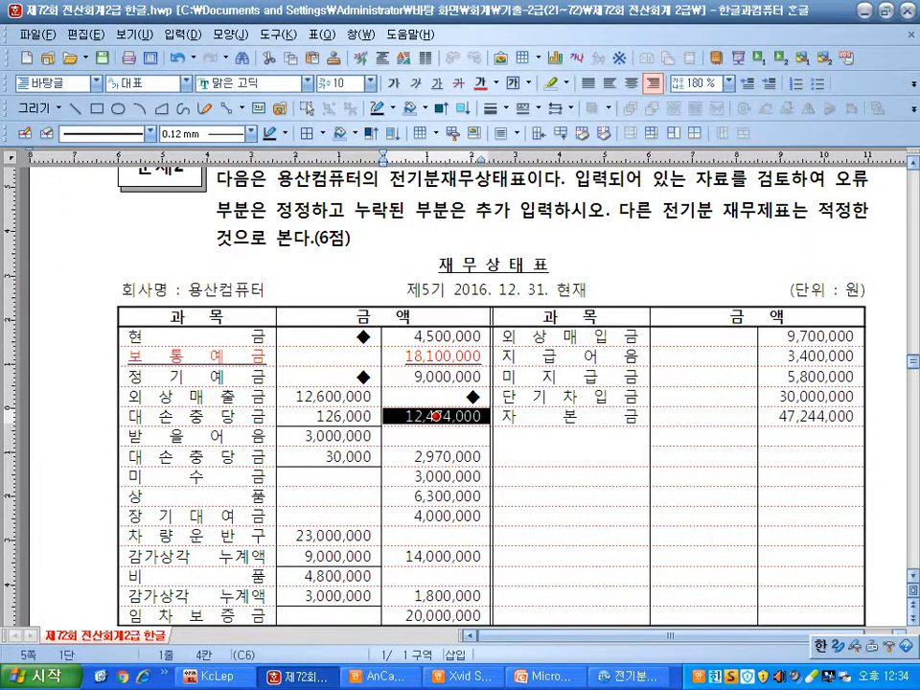
pyautogui.press('Left')
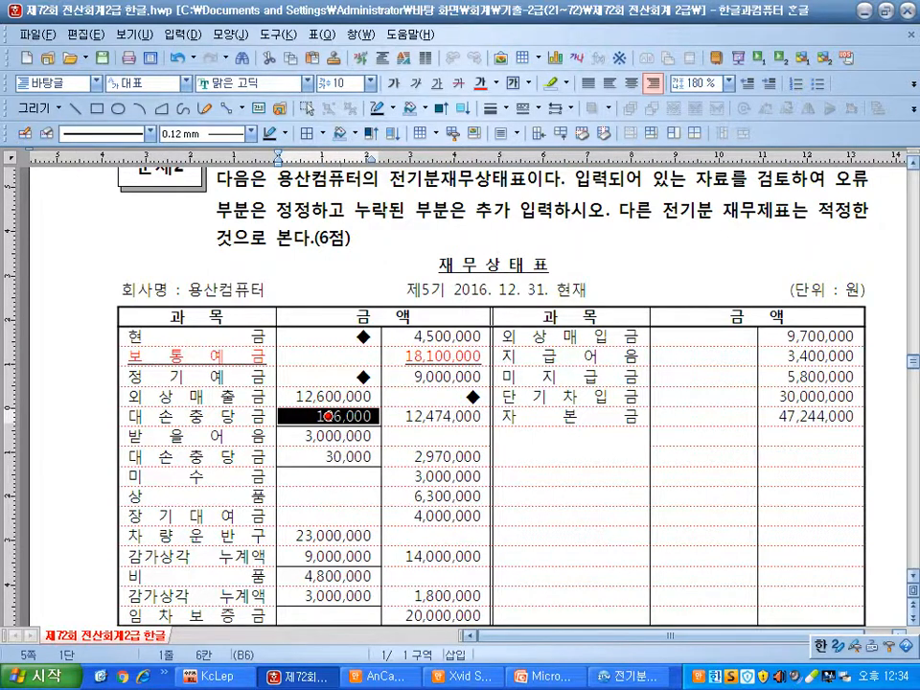
# Check the 외상매출금 allowance (code 0109) in KcLep and insert ◆ before its 대손충당금 amount in the exam document's table
pyautogui.hotkey('alt', 'Tab')
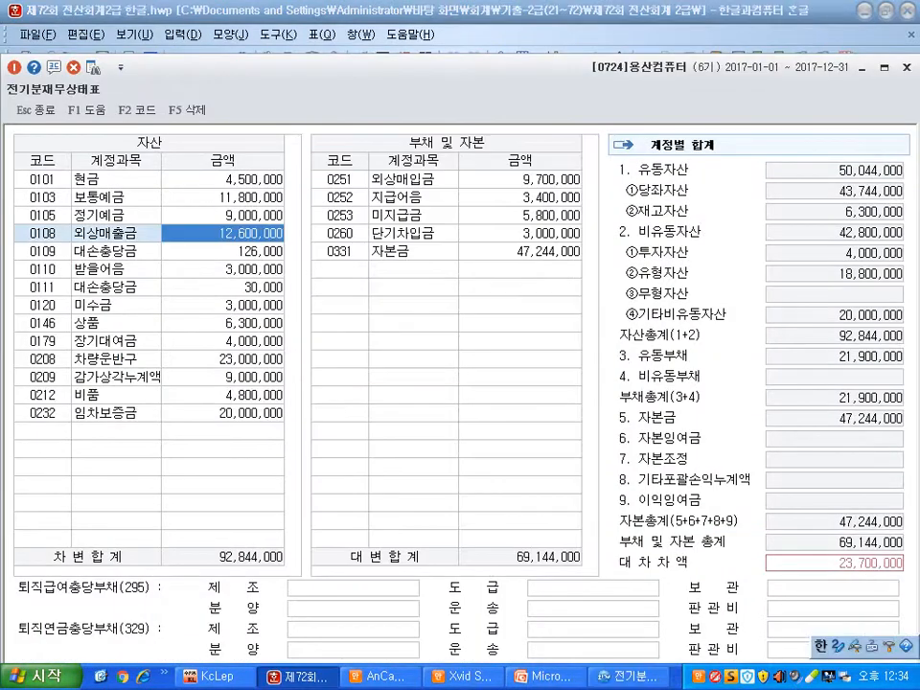
pyautogui.hotkey('alt', 'Tab')
pyautogui.press('Escape')
pyautogui.hotkey('shift', 'End')
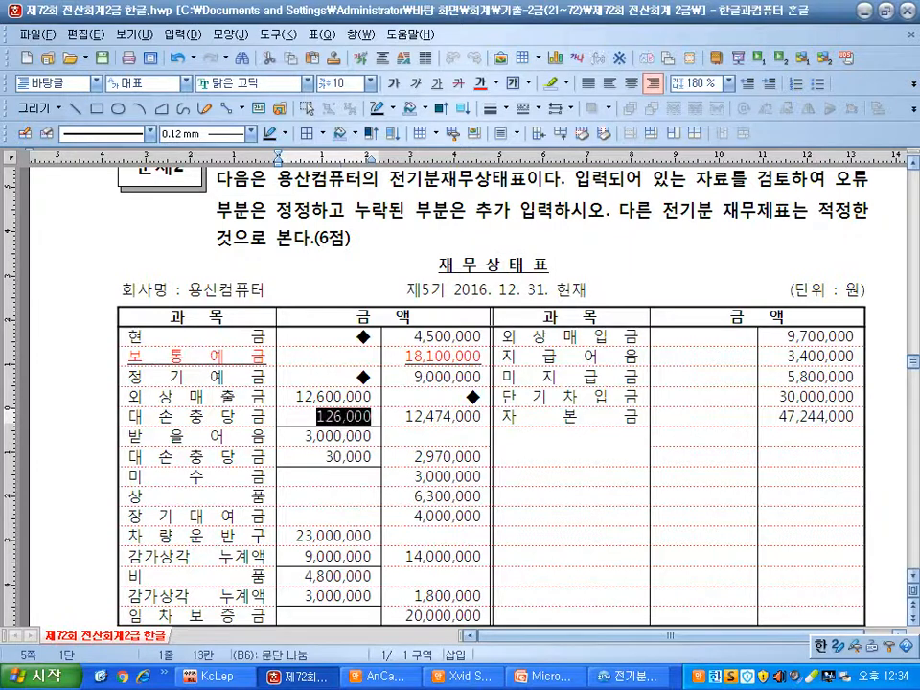
pyautogui.press('Home')
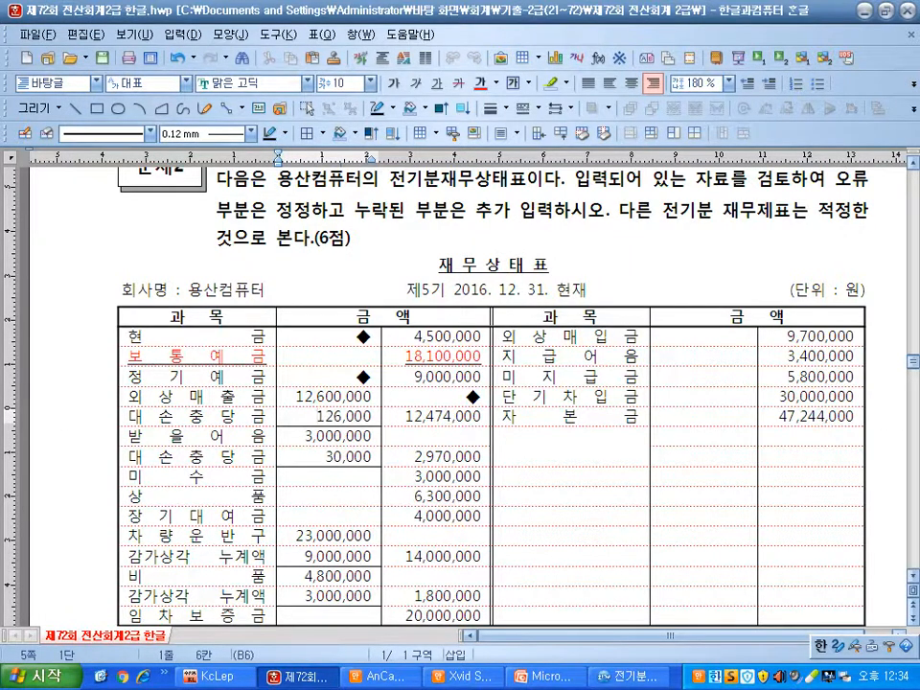
pyautogui.hotkey('alt', 'Tab')
pyautogui.press('Down')
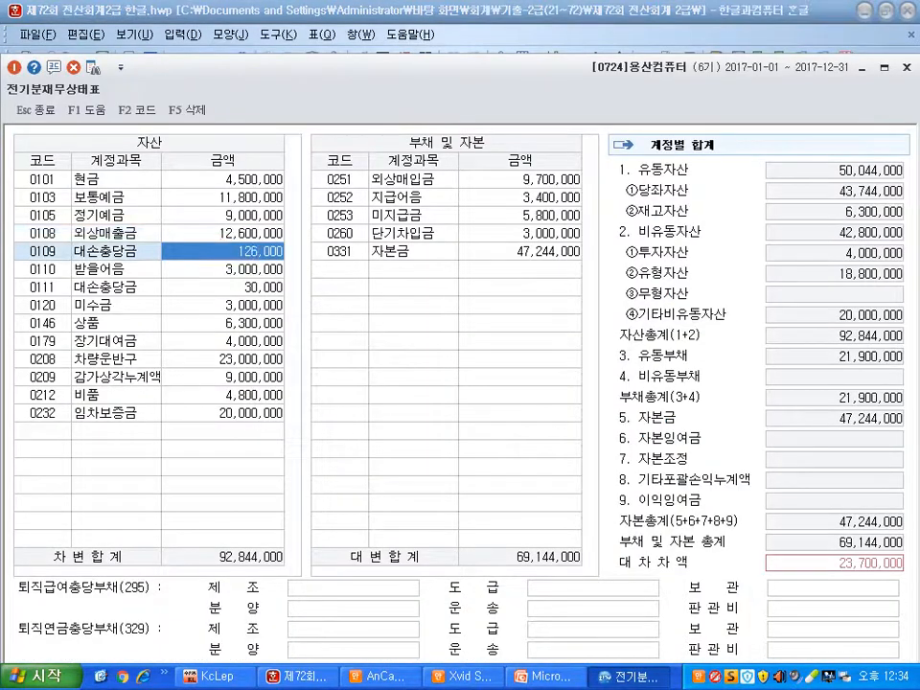
pyautogui.hotkey('alt', 'Tab')
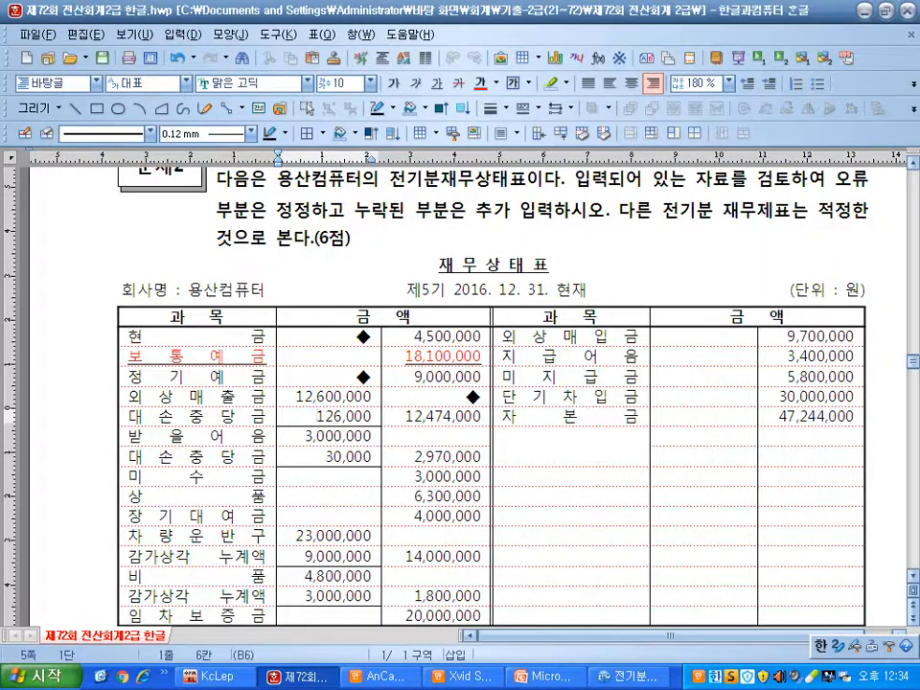
pyautogui.write('◆')
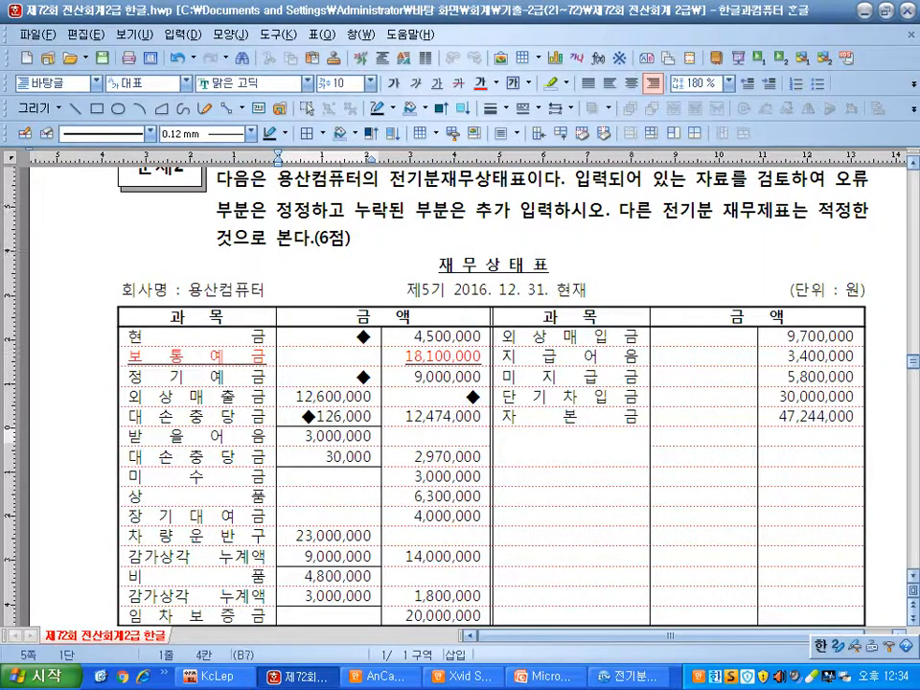
# Check 받을어음 in KcLep's 전기분재무상태표 and insert ◆ before its amount in the exam document's table
pyautogui.press('Down')
pyautogui.hotkey('alt', 'Tab')
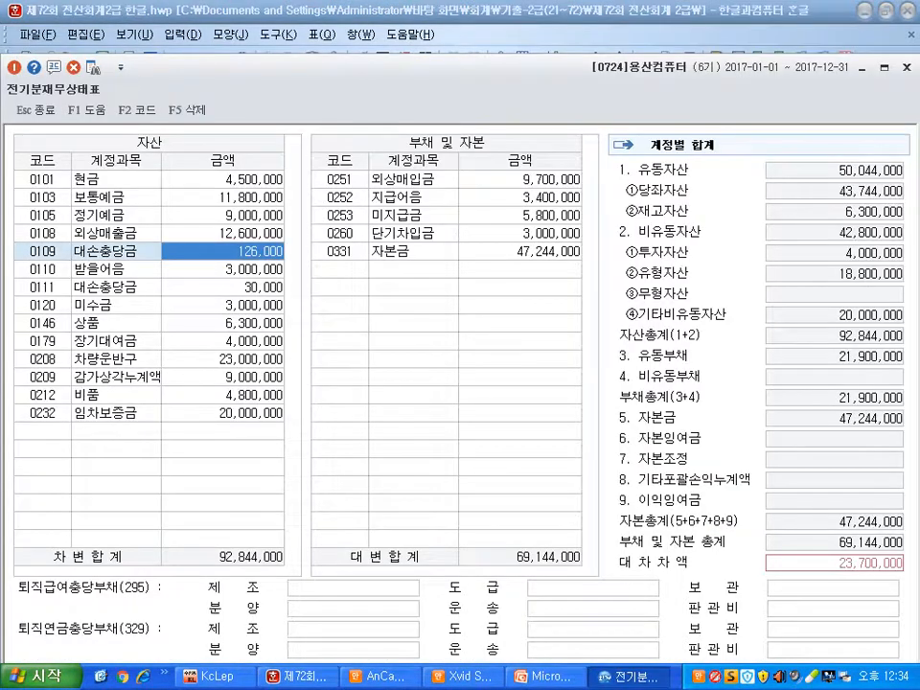
pyautogui.press('Down')
pyautogui.hotkey('alt', 'Tab')
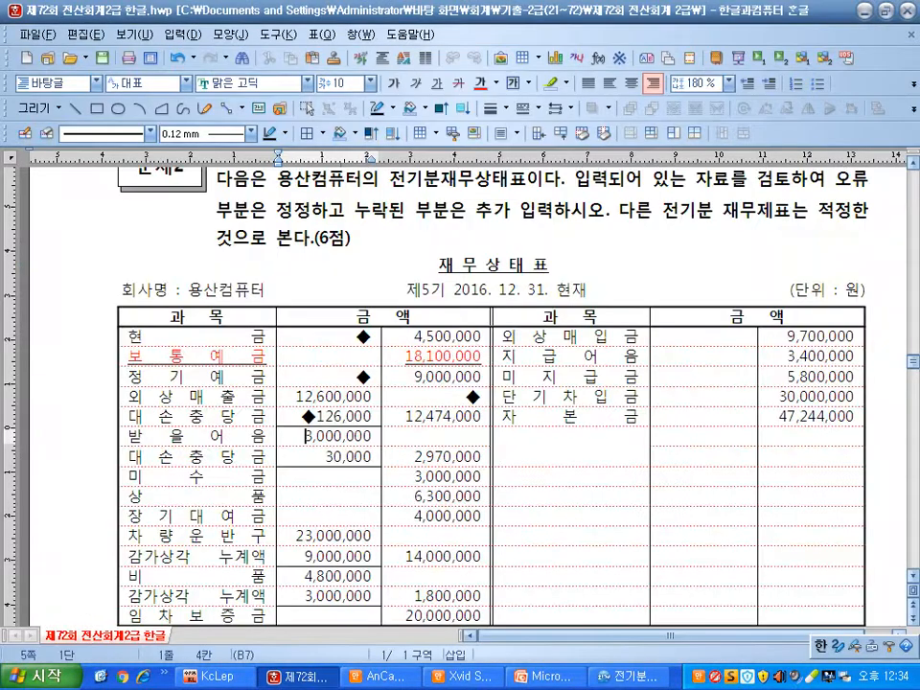
pyautogui.write('◆')
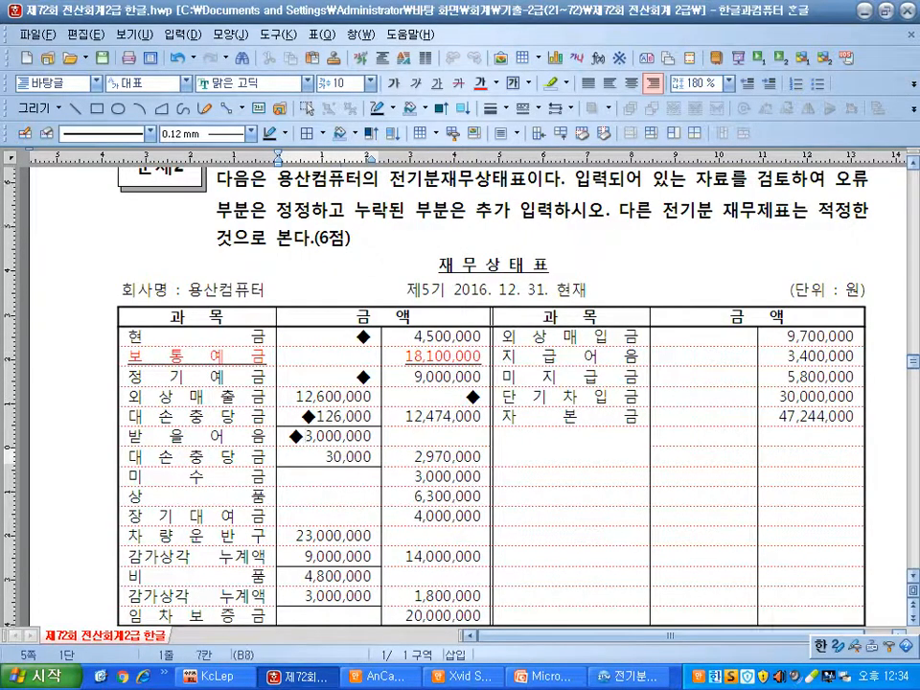
# Insert ◆ before the 대손충당금 amount below 받을어음 and check it against code 0111 in KcLep
pyautogui.press('Down')
pyautogui.write('◆')
pyautogui.hotkey('alt', 'Tab')
pyautogui.press('Down')
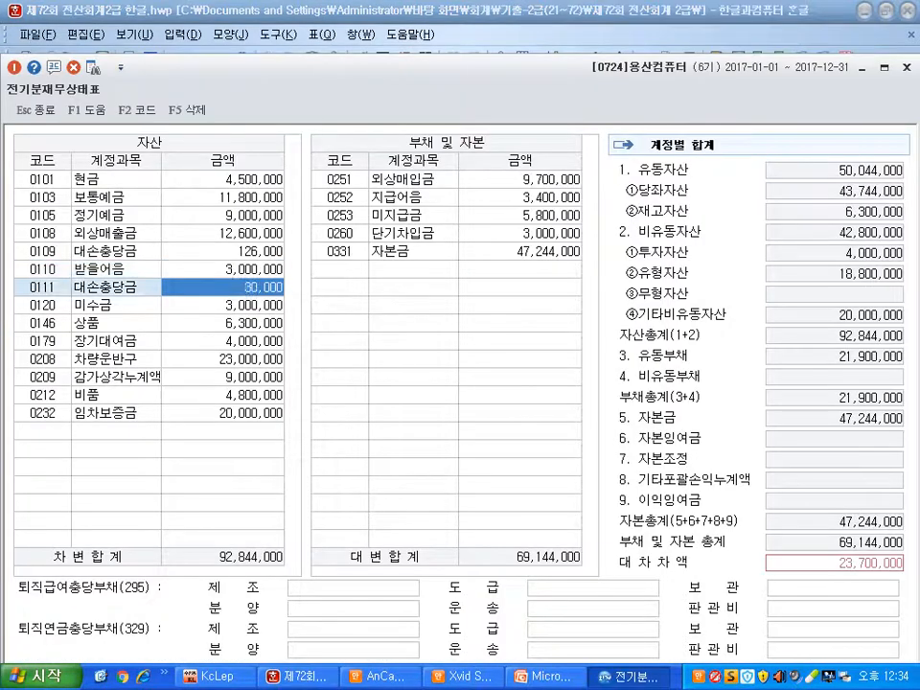
pyautogui.hotkey('alt', 'Tab')
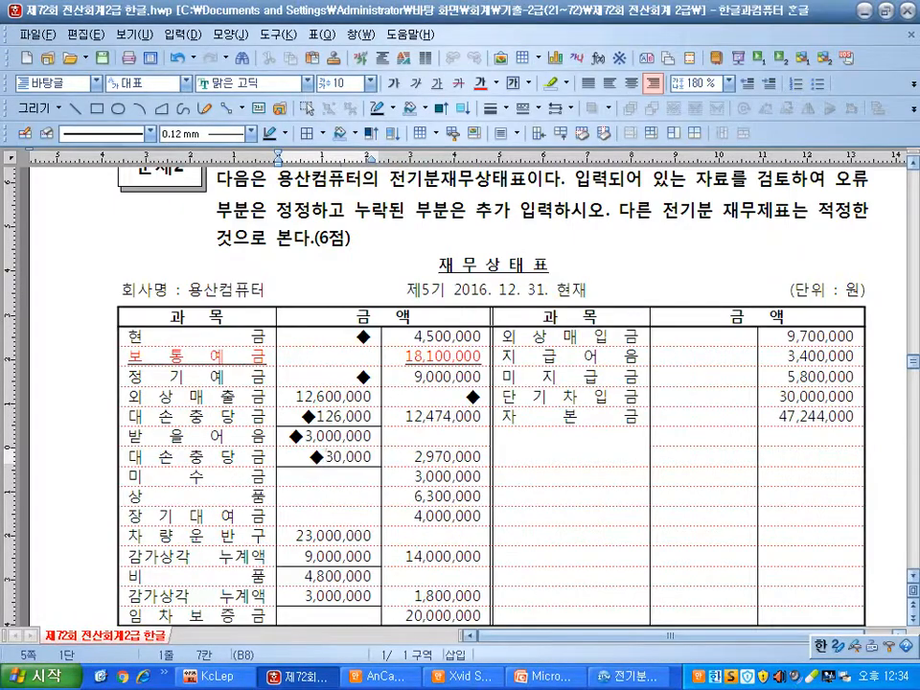
# Compare the 미수금, 상품 and 장기대여금 amounts between KcLep's 전기분재무상태표 and the exam document's table
pyautogui.hotkey('alt', 'Tab')
pyautogui.press('Down')
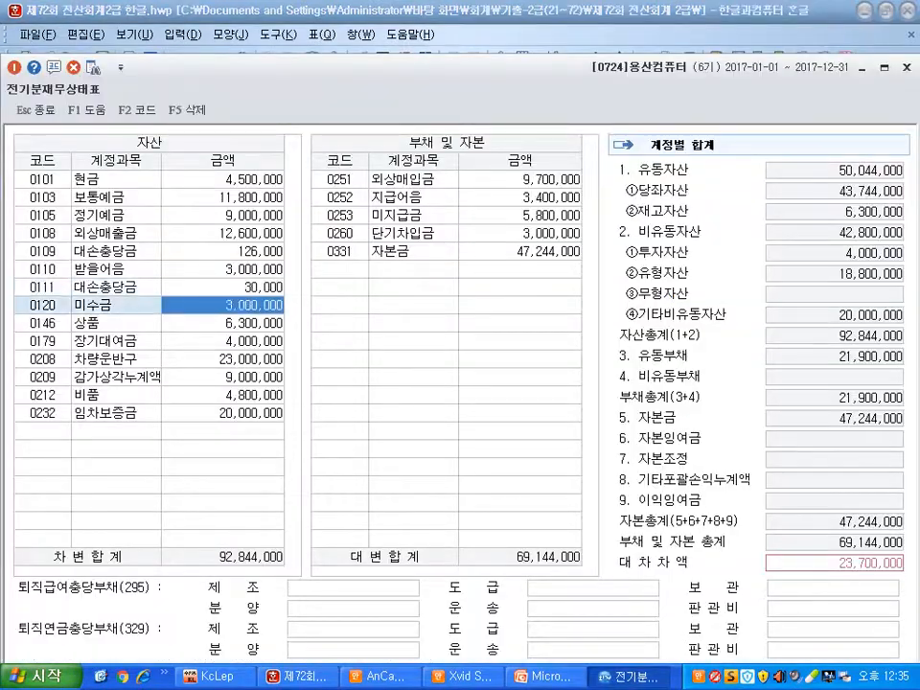
pyautogui.hotkey('alt', 'Tab')
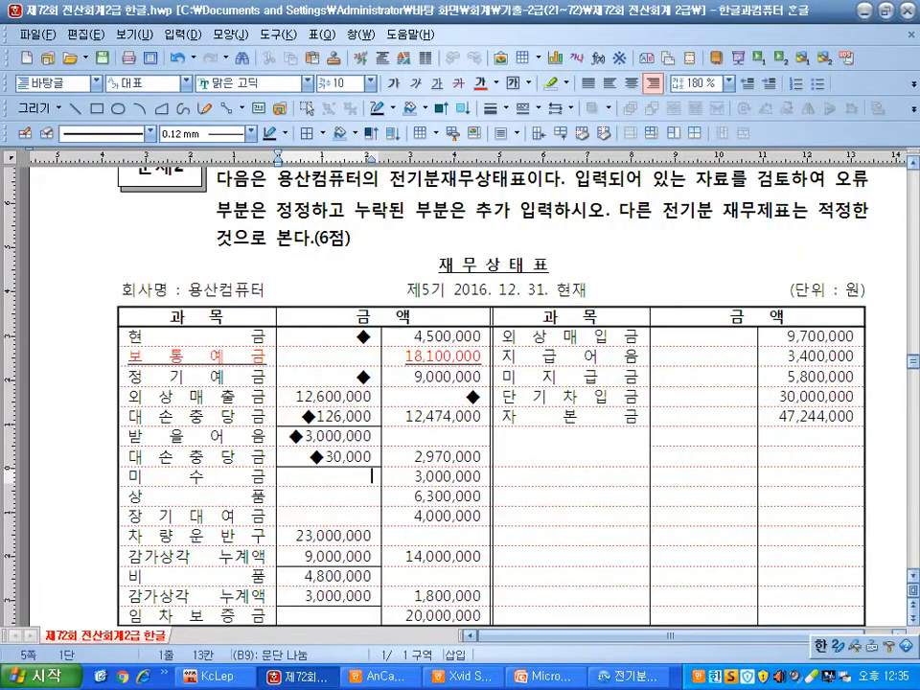
pyautogui.click(445, 496)
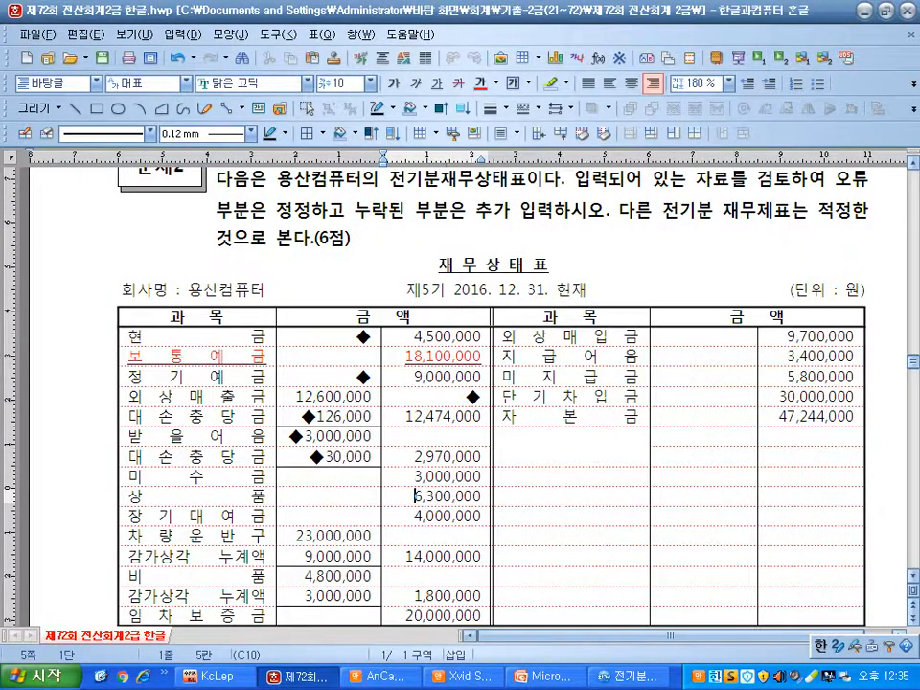
pyautogui.hotkey('alt', 'Tab')
pyautogui.press('Down')
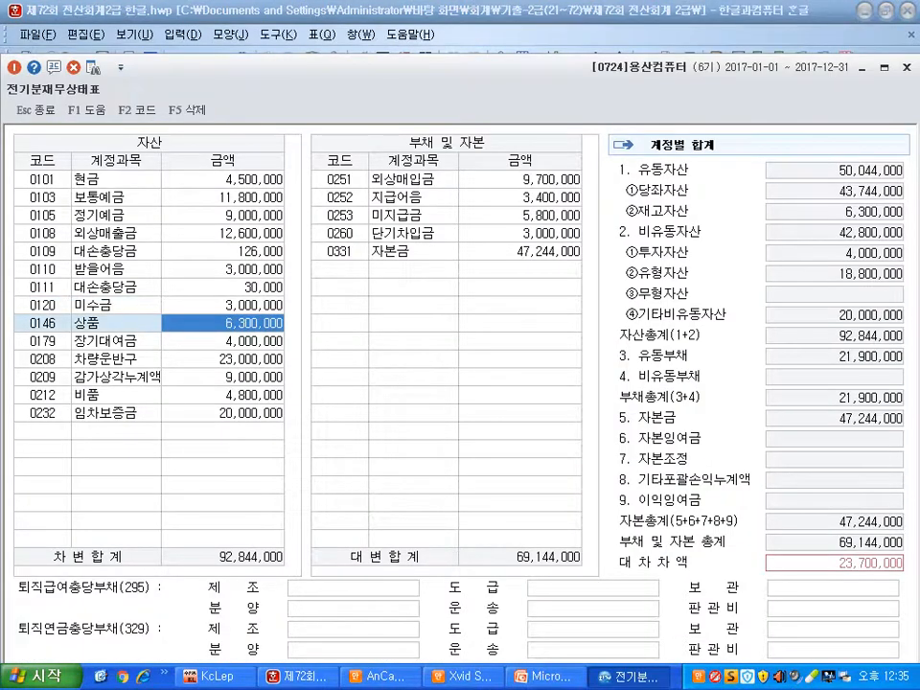
pyautogui.hotkey('alt', 'Tab')
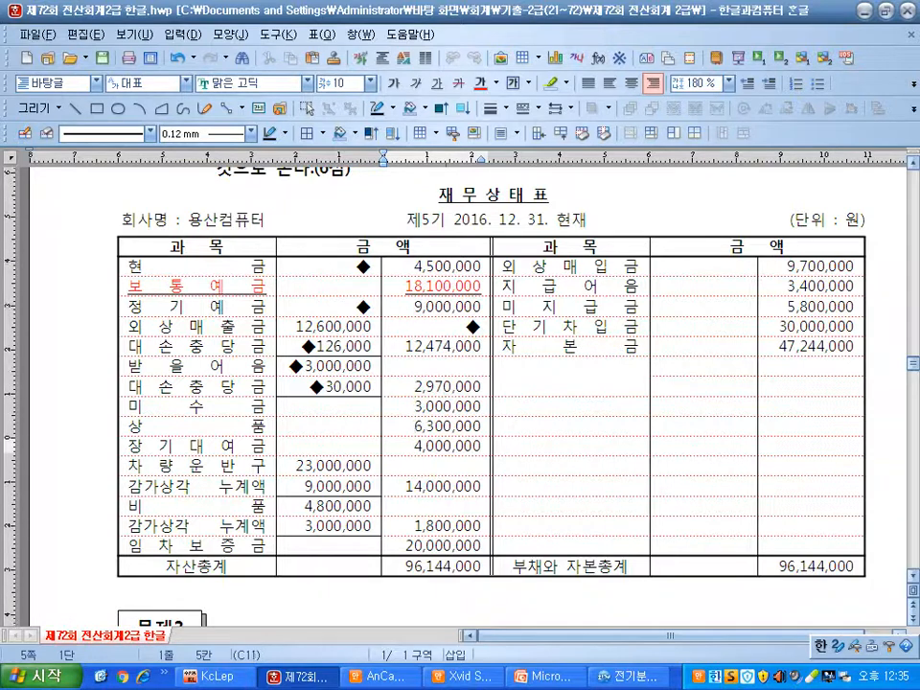
pyautogui.press('Down')
pyautogui.hotkey('alt', 'Tab')
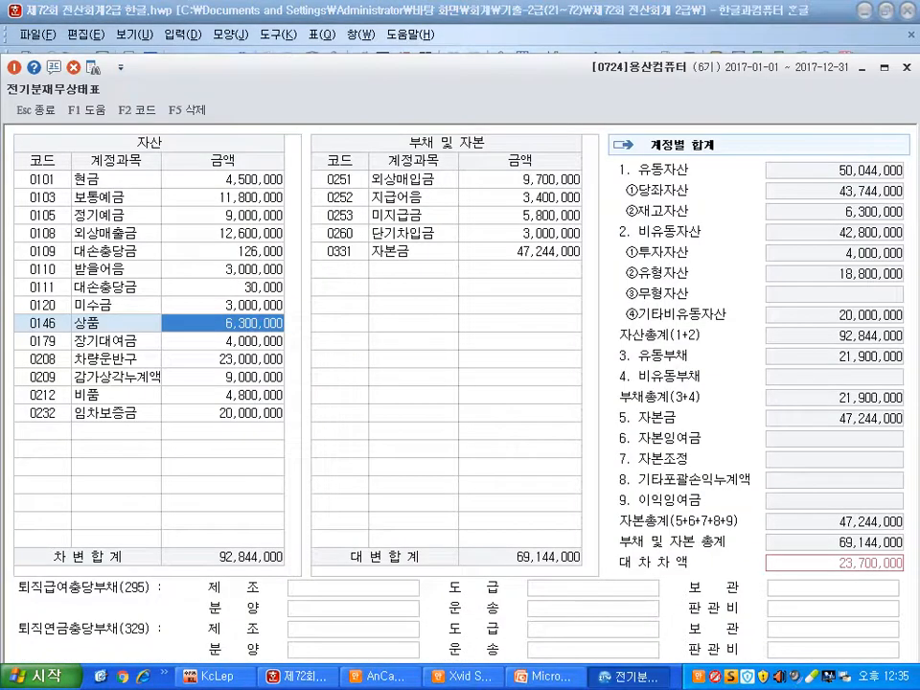
pyautogui.press('Down')
pyautogui.hotkey('alt', 'Tab')
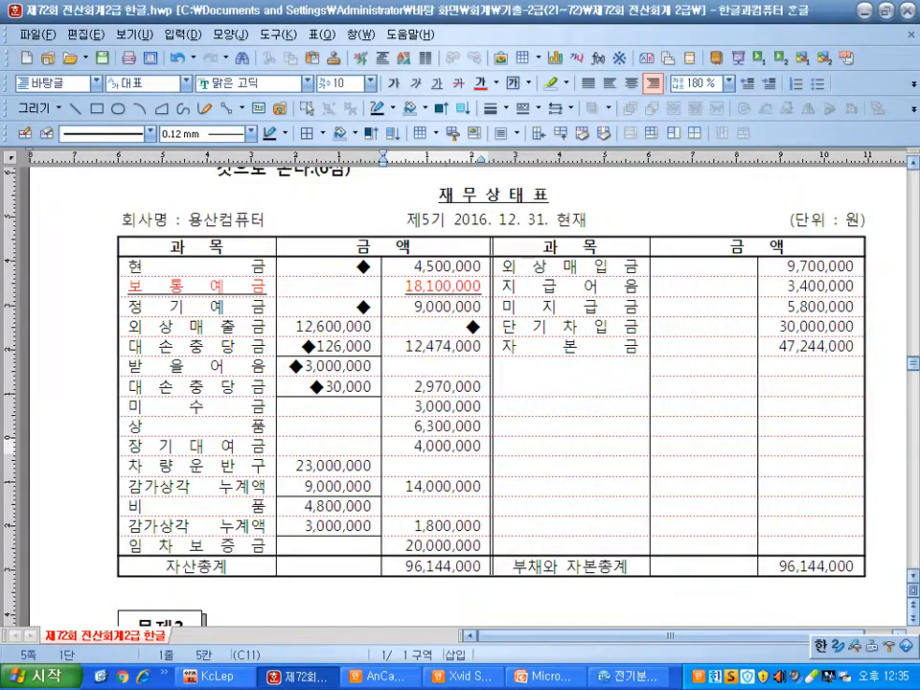
# Insert ◆ before the 미수금 amount in the 재무상태표 table and move on to the 상품 row
pyautogui.press('Up')
pyautogui.press('Up')
pyautogui.write('◆')
pyautogui.press('Down')
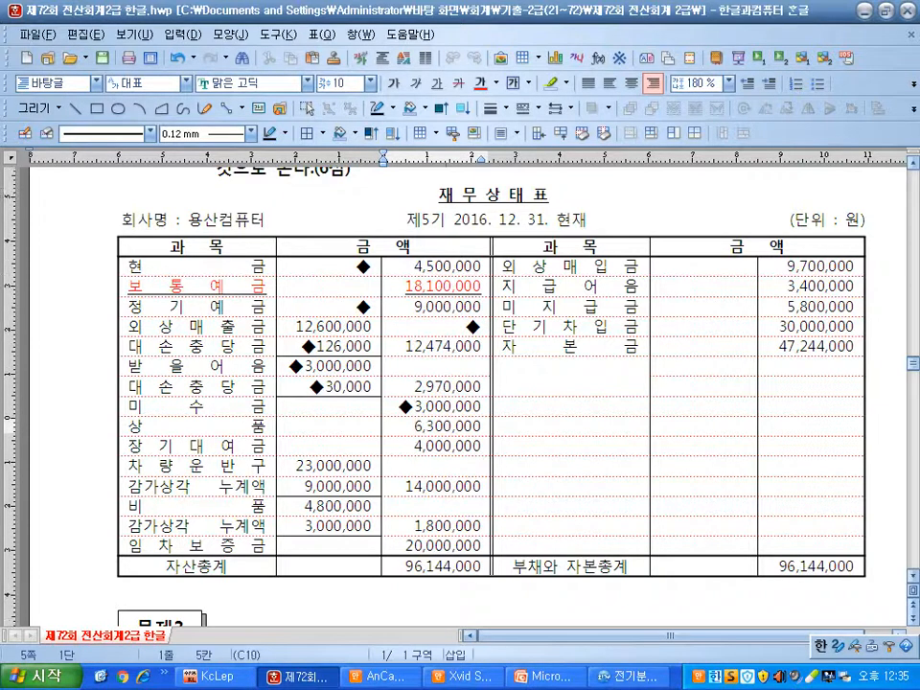
# Insert ◆ before the 상품 and 장기대여금 amounts in the exam document's 재무상태표 table
pyautogui.write('◆')
pyautogui.press('Down')
pyautogui.write('◆')
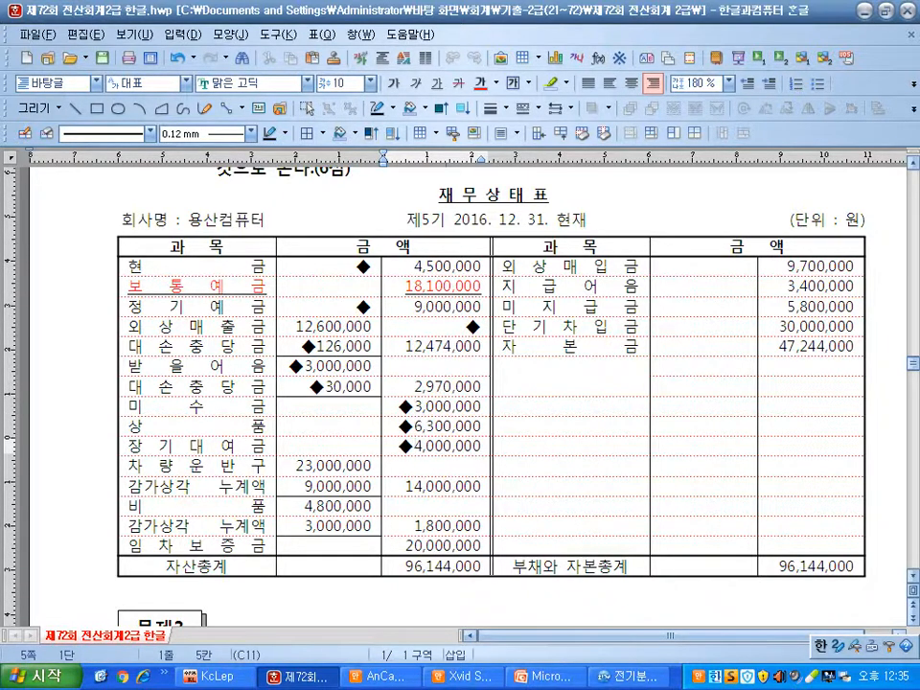
# Check 차량운반구 in KcLep's 전기분재무상태표 and insert ◆ before its amount in the exam document's table
pyautogui.click(327, 466)
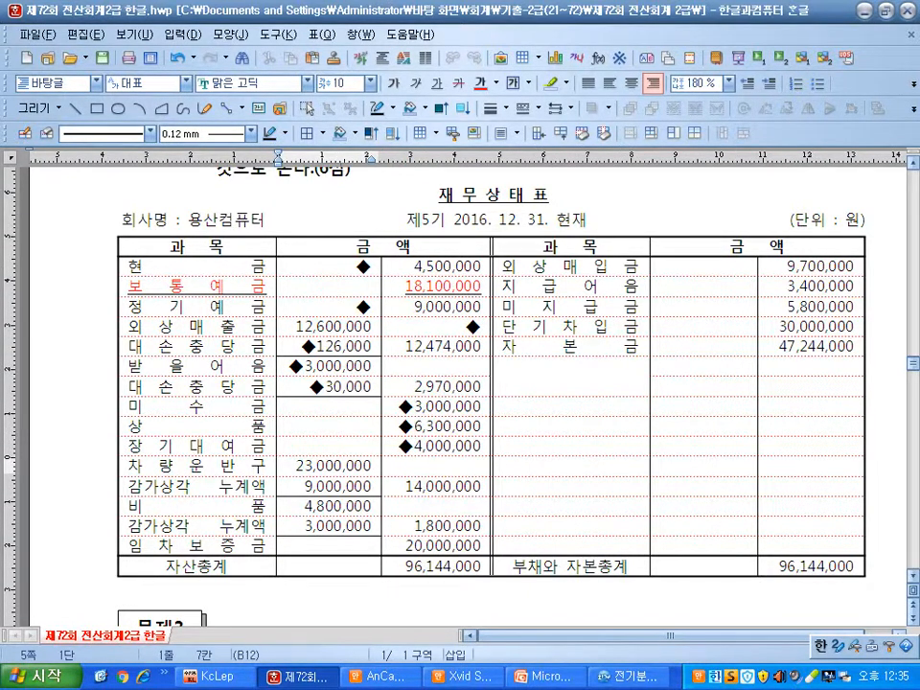
pyautogui.hotkey('alt', 'Tab')
pyautogui.press('Down')
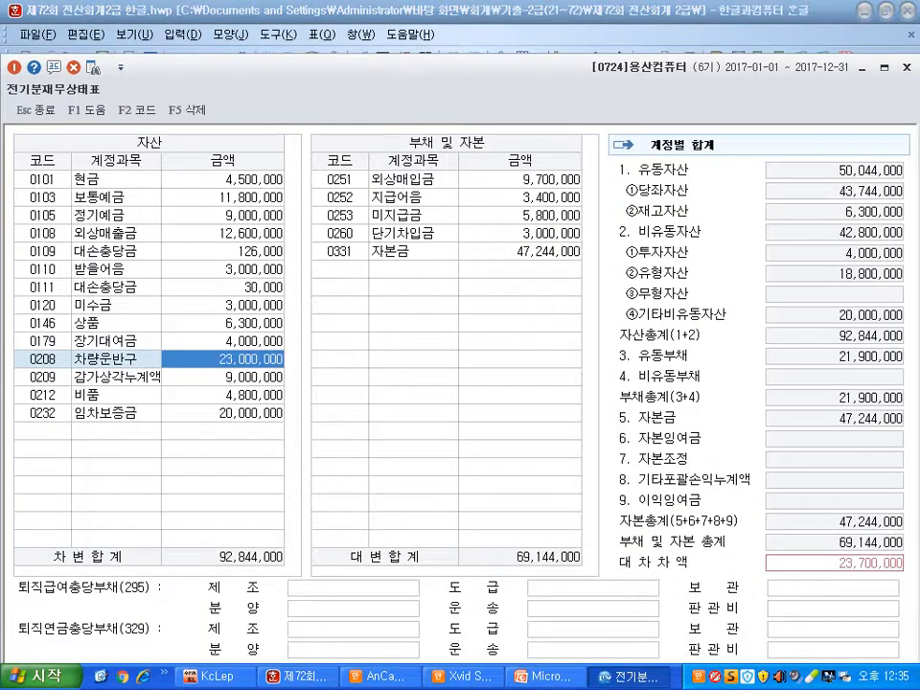
pyautogui.hotkey('alt', 'Tab')
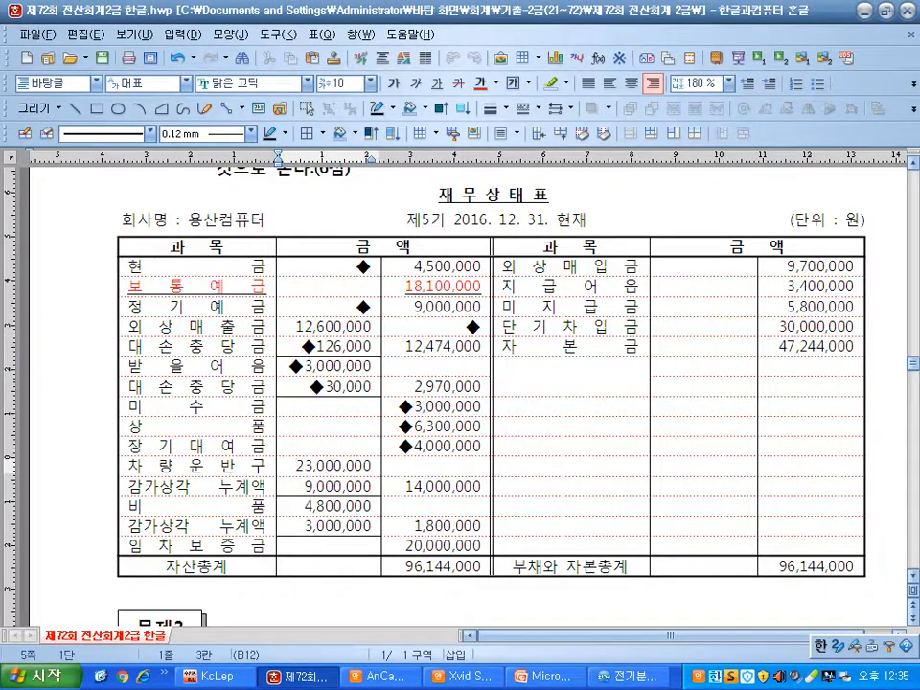
pyautogui.write('◆')
# Check the 감가상각누계액 below 차량운반구 against code 0209 in KcLep and insert ◆ before its amount in the exam document
pyautogui.click(306, 486)
pyautogui.hotkey('alt', 'Tab')
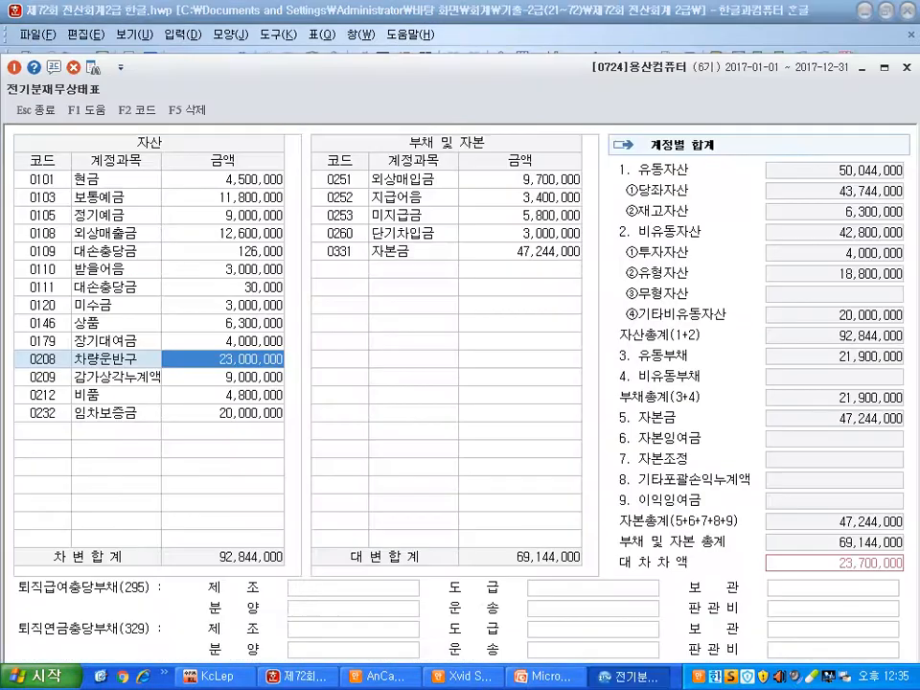
pyautogui.press('Down')
pyautogui.hotkey('alt', 'Tab')
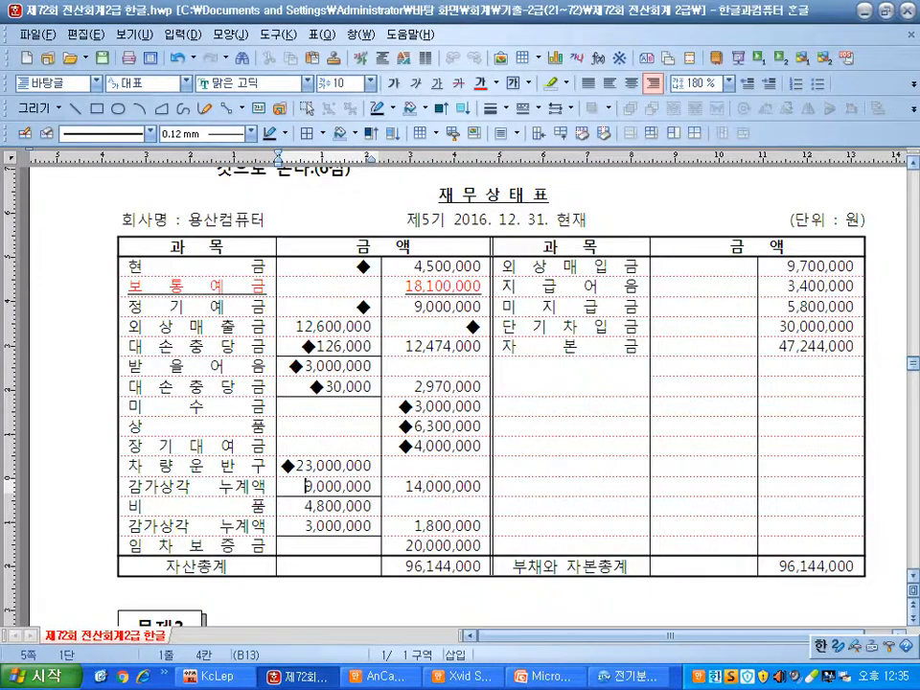
pyautogui.write('◆')
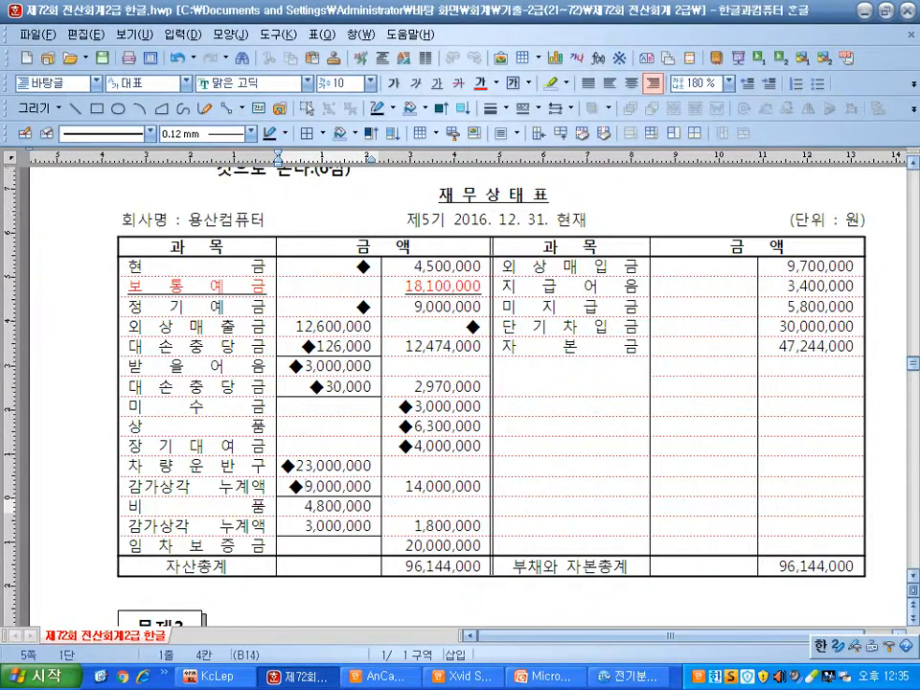
# Check 비품 under code 0212 in KcLep and insert ◆ before its amount in the exam document's table
pyautogui.hotkey('alt', 'Tab')
pyautogui.press('Down')
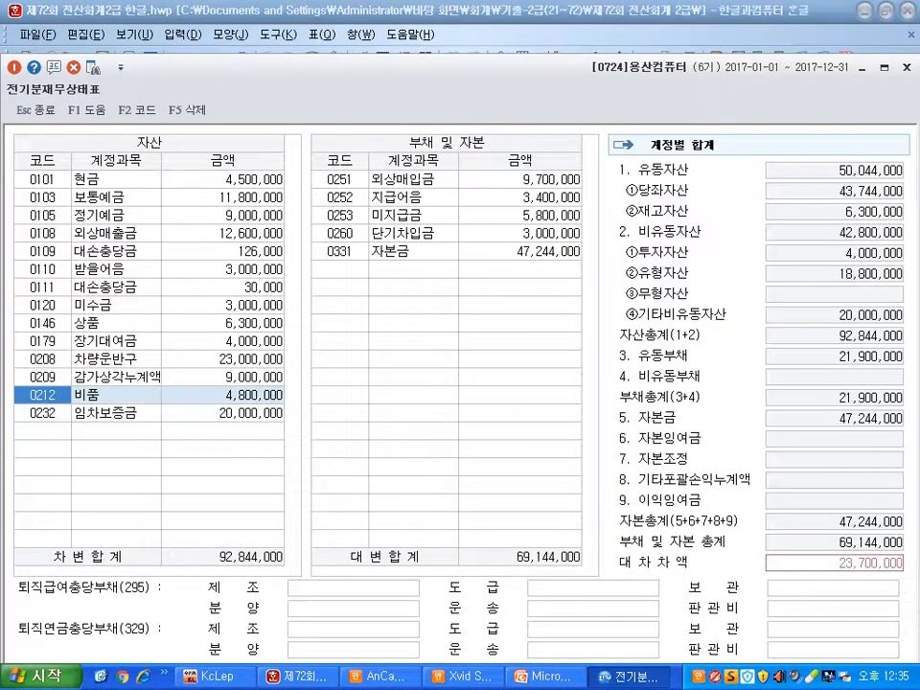
pyautogui.hotkey('alt', 'Tab')
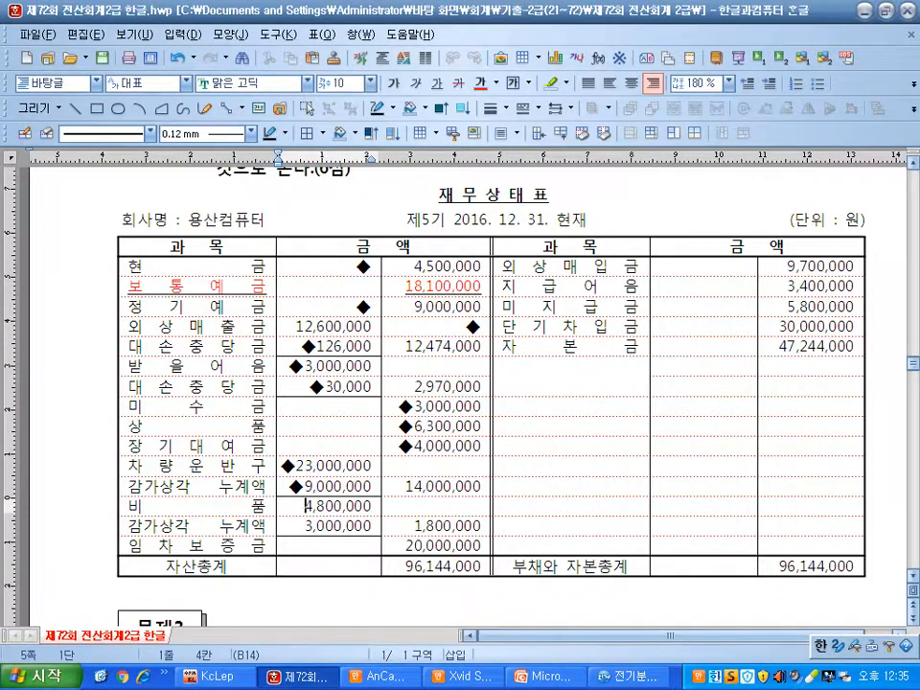
pyautogui.write('◆')
# Look for the 감가상각누계액 below 비품 in KcLep, and make its name and amount in the exam document blue and underlined
pyautogui.hotkey('alt', 'Tab')
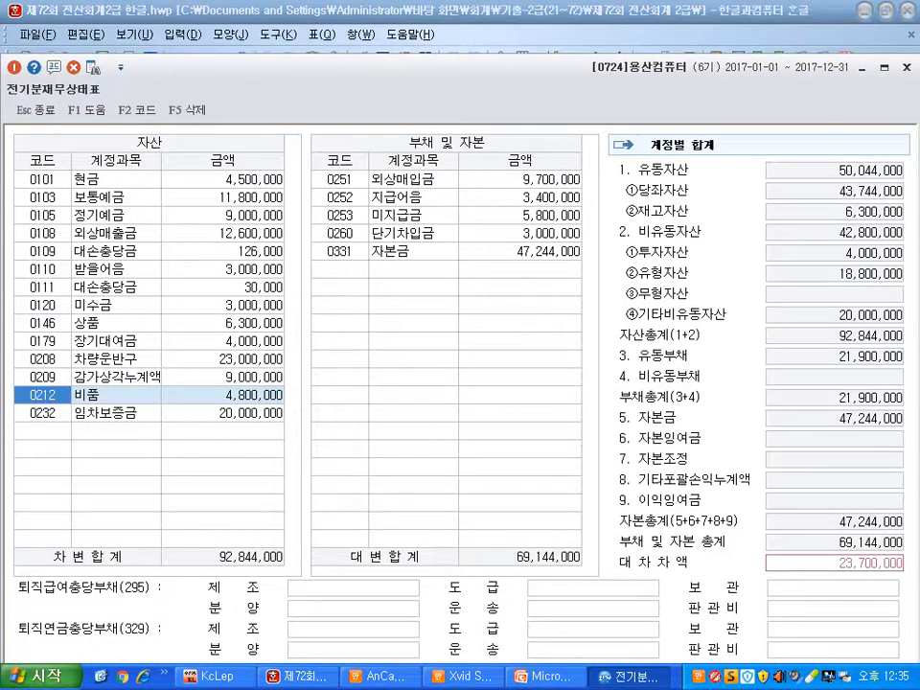
pyautogui.hotkey('alt', 'Tab')
pyautogui.moveTo(128, 526); pyautogui.dragTo(328, 526)
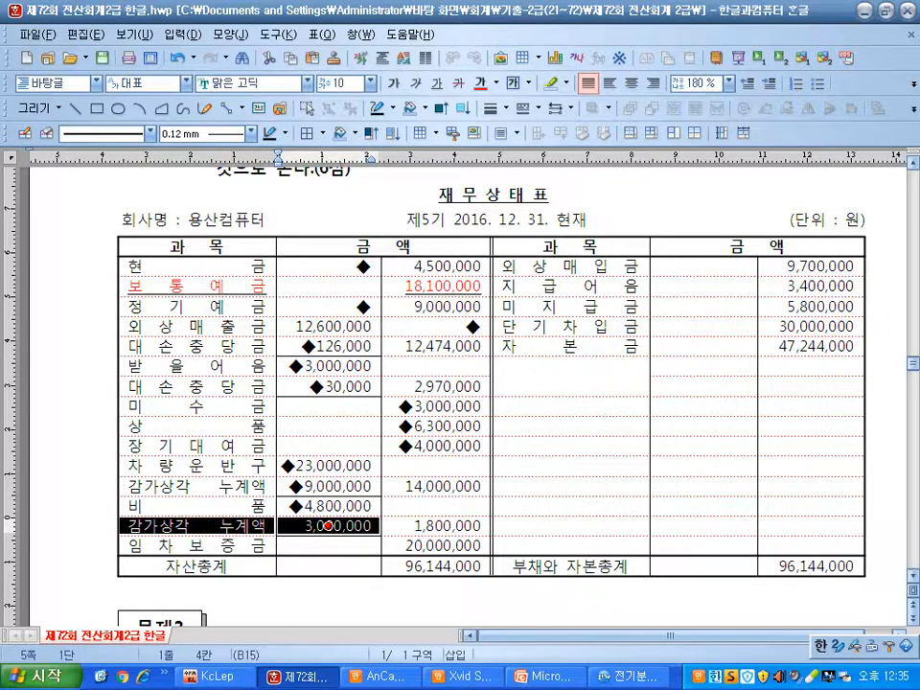
pyautogui.click(480, 83)
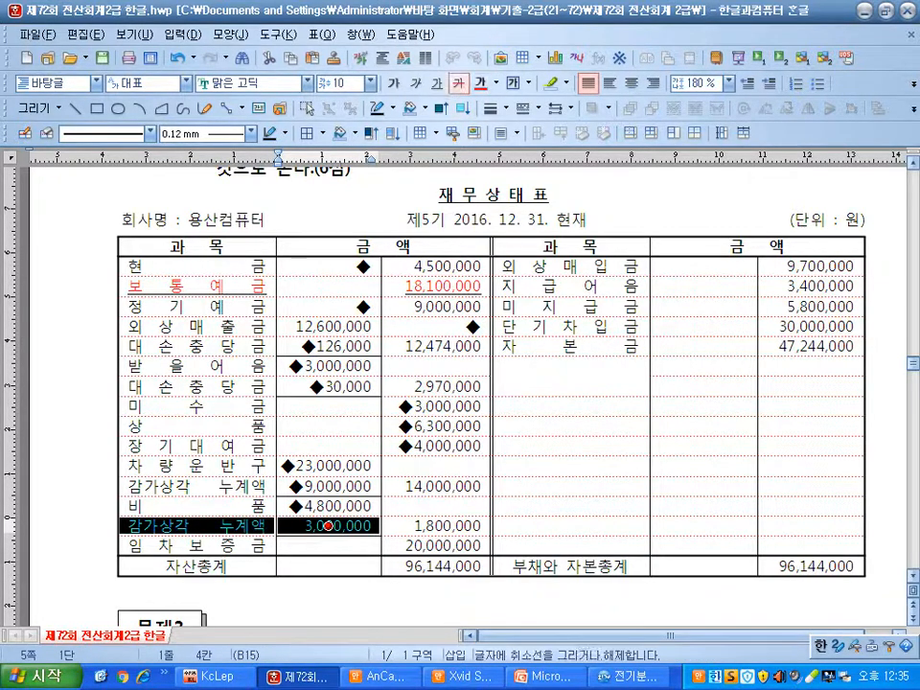
pyautogui.click(370, 83)
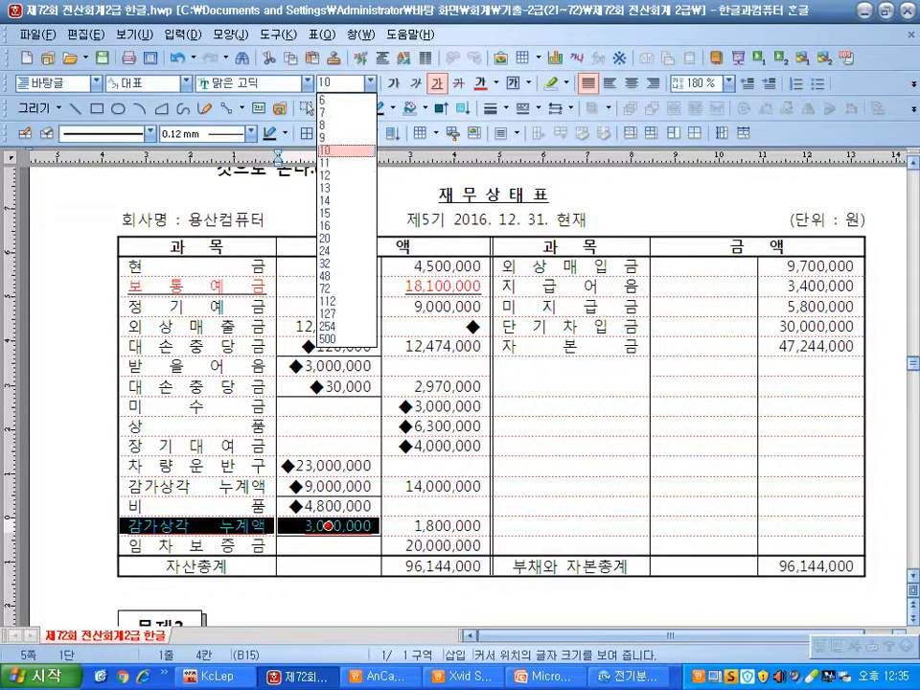
pyautogui.click(337, 151)
pyautogui.click(496, 84)
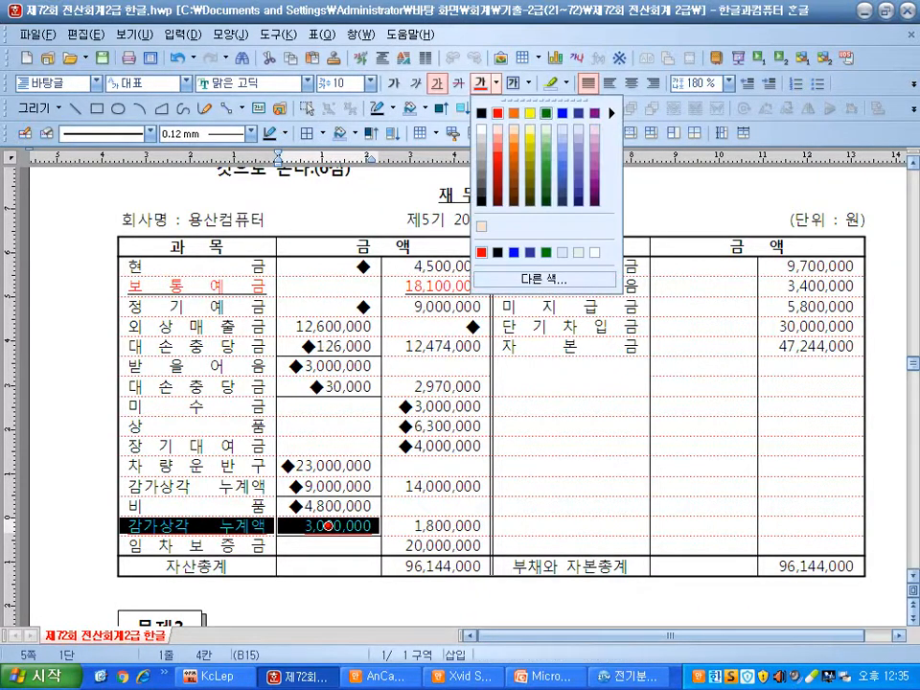
pyautogui.click(562, 113)
pyautogui.click(328, 465)
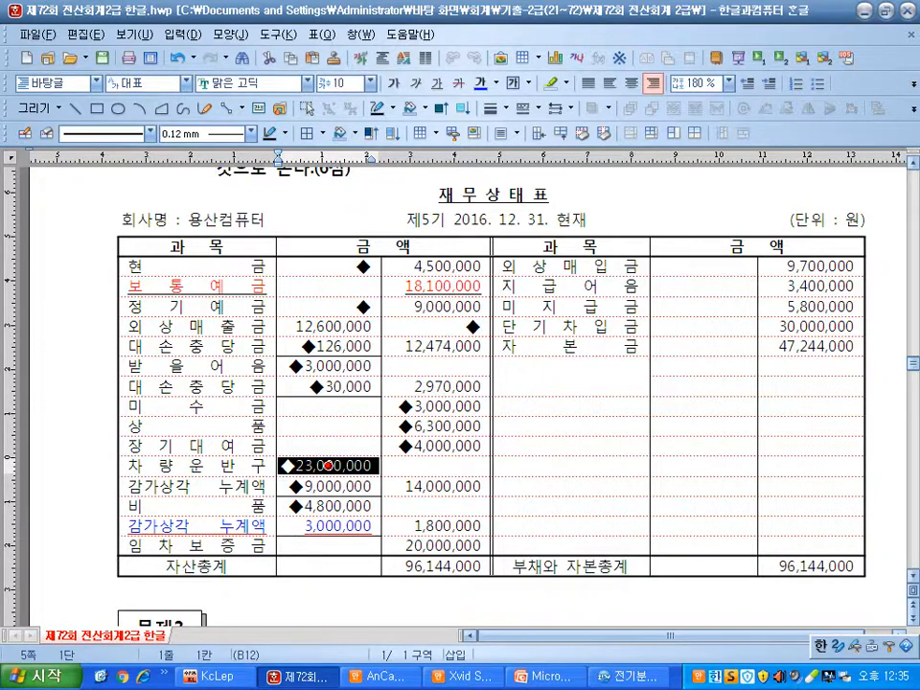
# Compare the 임차보증금 and 외상매입금 amounts between KcLep's 전기분재무상태표 and the exam document's table
pyautogui.hotkey('alt', 'Tab')
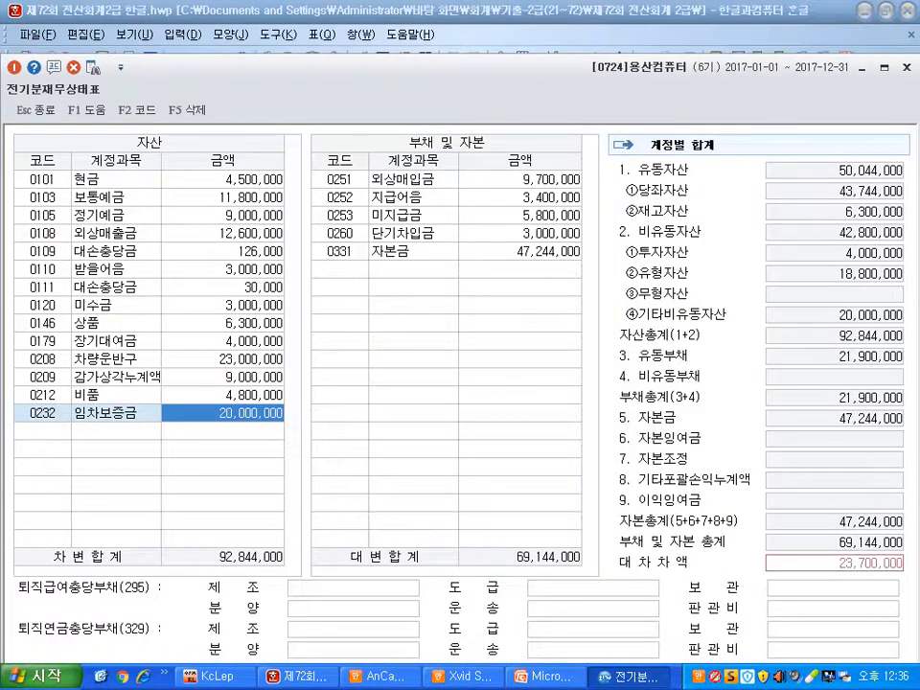
pyautogui.hotkey('alt', 'Tab')
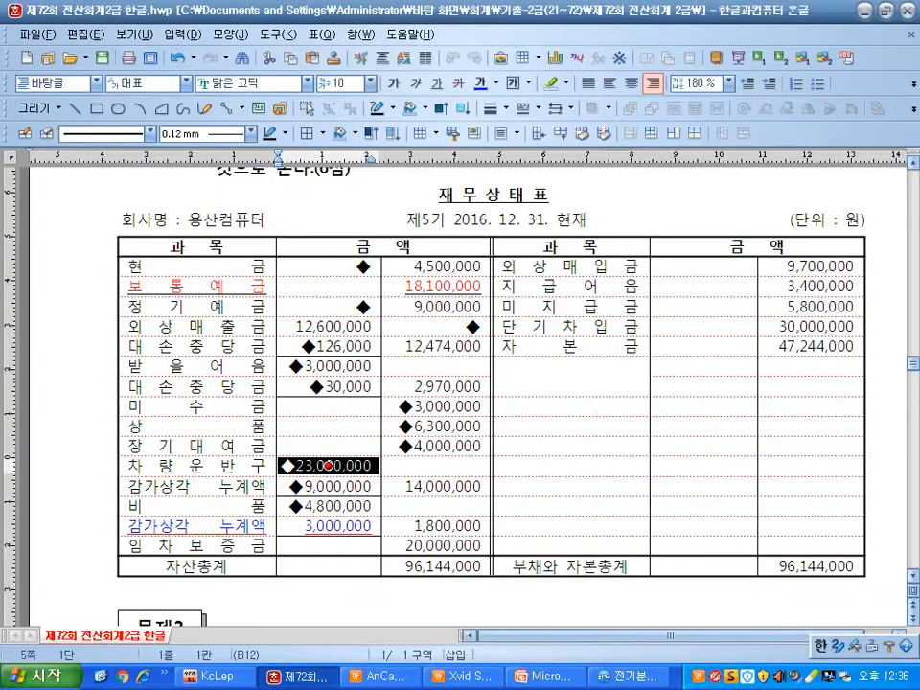
pyautogui.click(808, 266)
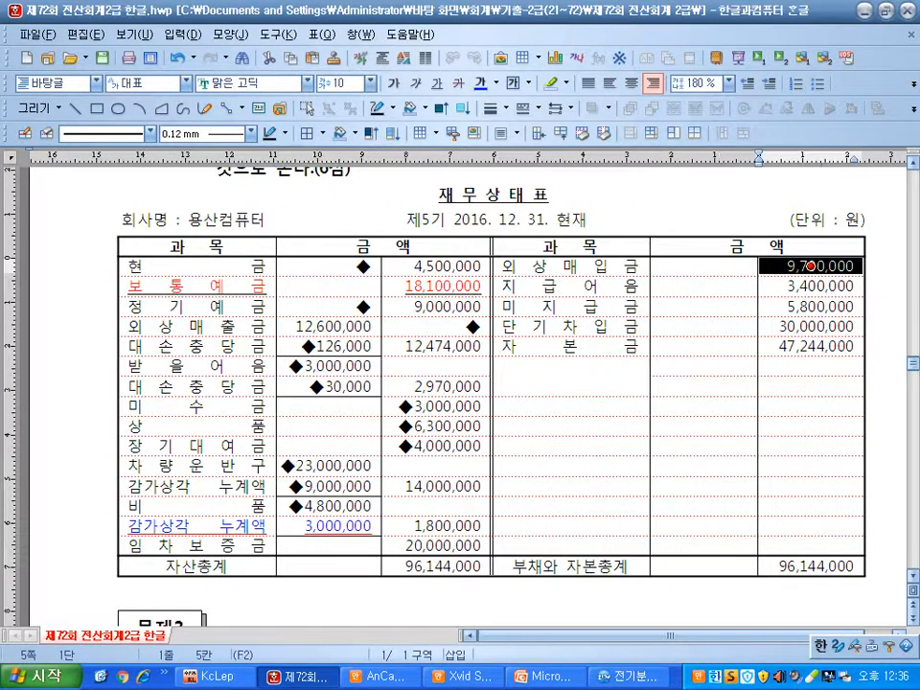
pyautogui.press('Escape')
pyautogui.hotkey('alt', 'Tab')
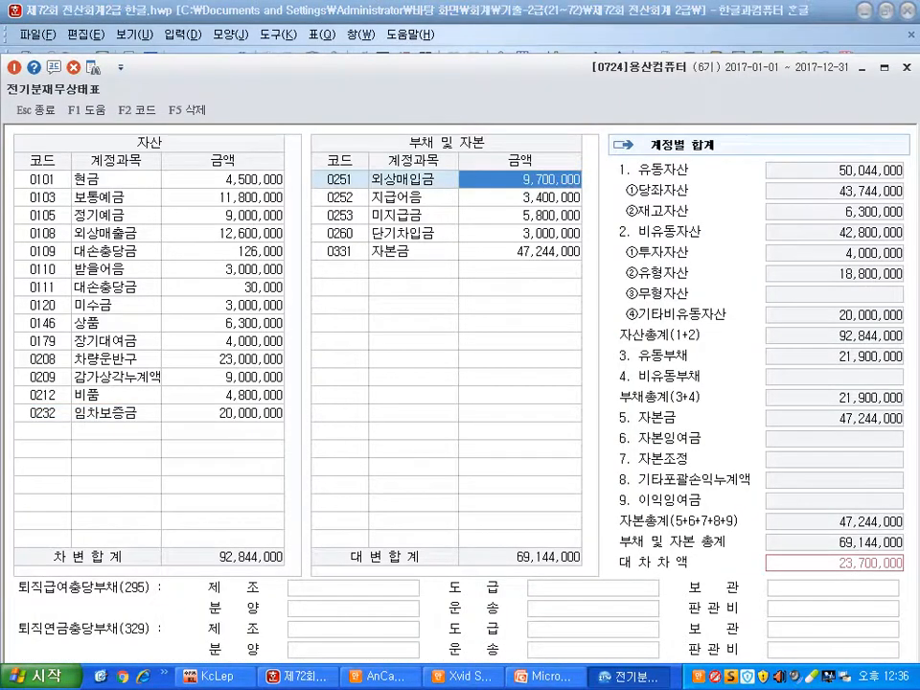
pyautogui.hotkey('alt', 'Tab')
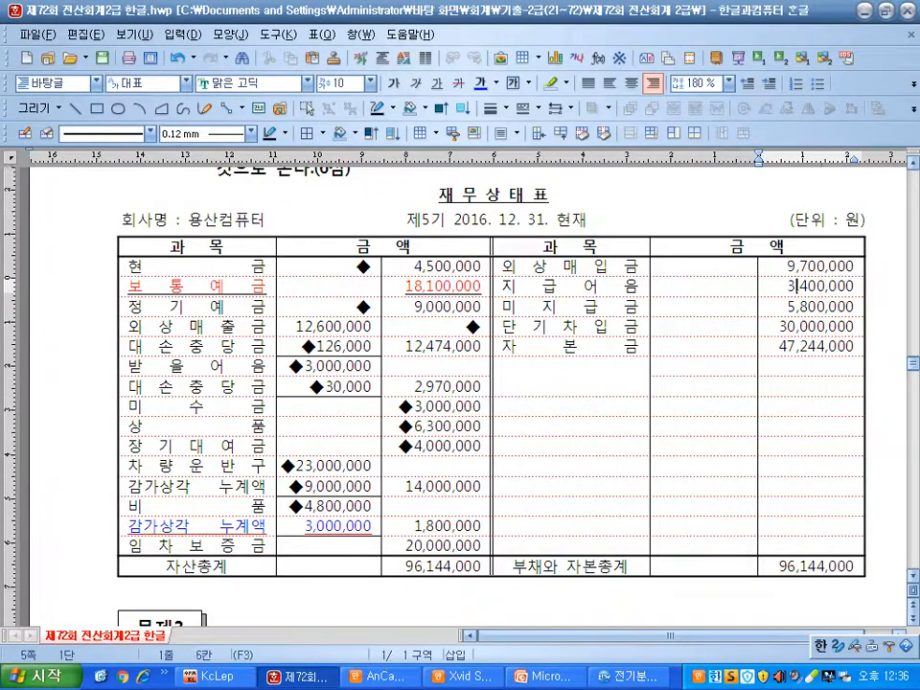
# Compare the 지급어음, 미지급금 and 단기차입금 amounts between KcLep's 전기분재무상태표 and the exam document's table
pyautogui.hotkey('alt', 'Tab')
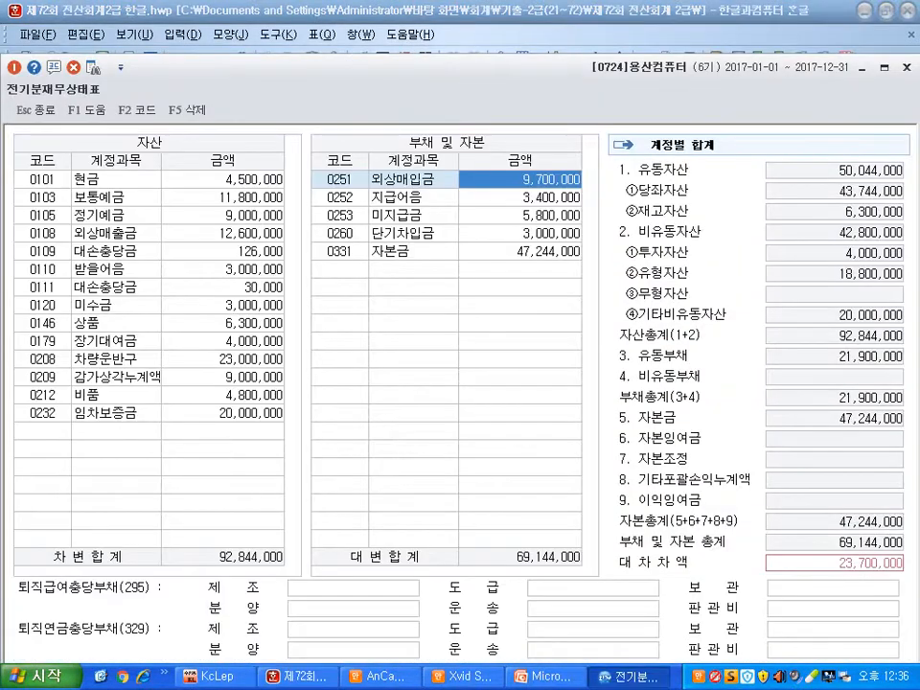
pyautogui.press('Down')
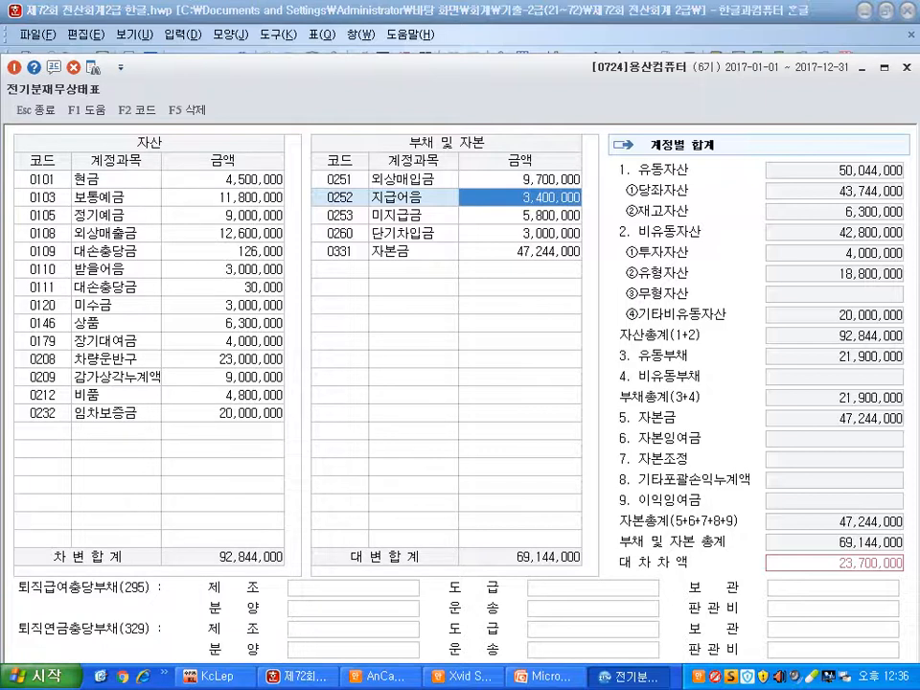
pyautogui.hotkey('alt', 'Tab')
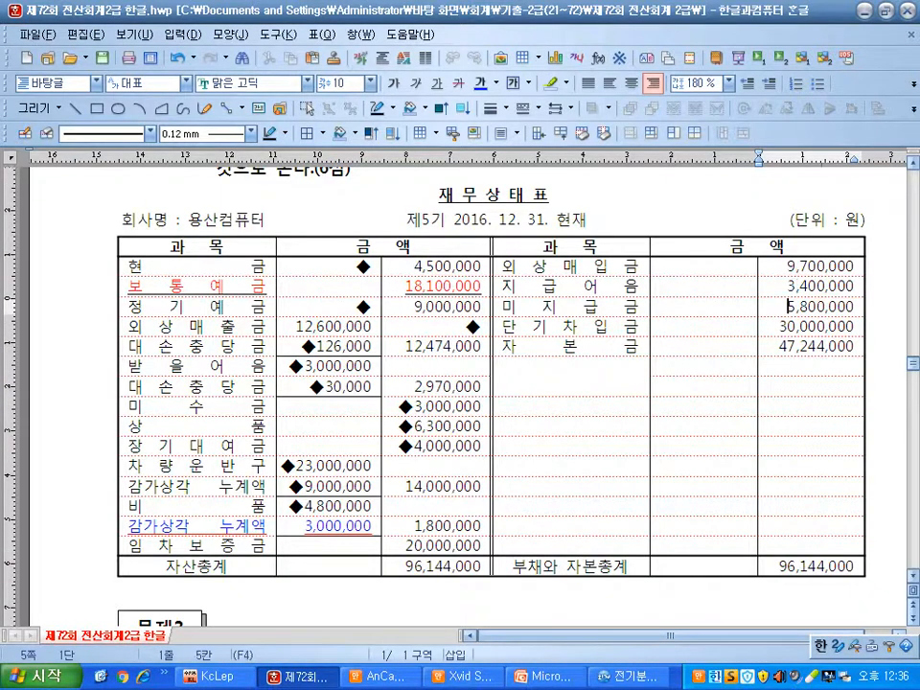
pyautogui.hotkey('alt', 'Tab')
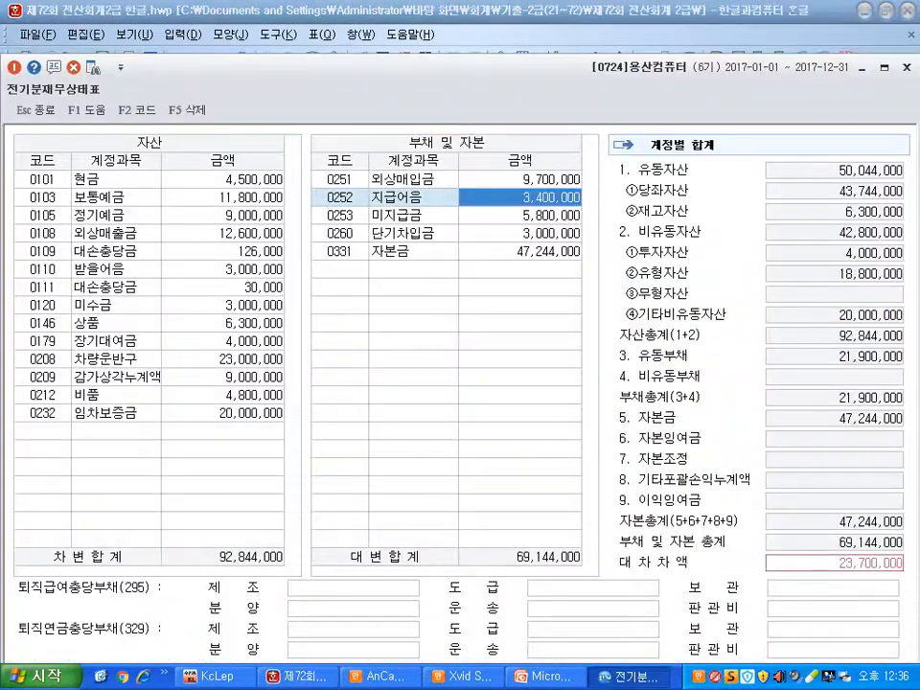
pyautogui.press('Down')
pyautogui.hotkey('alt', 'Tab')
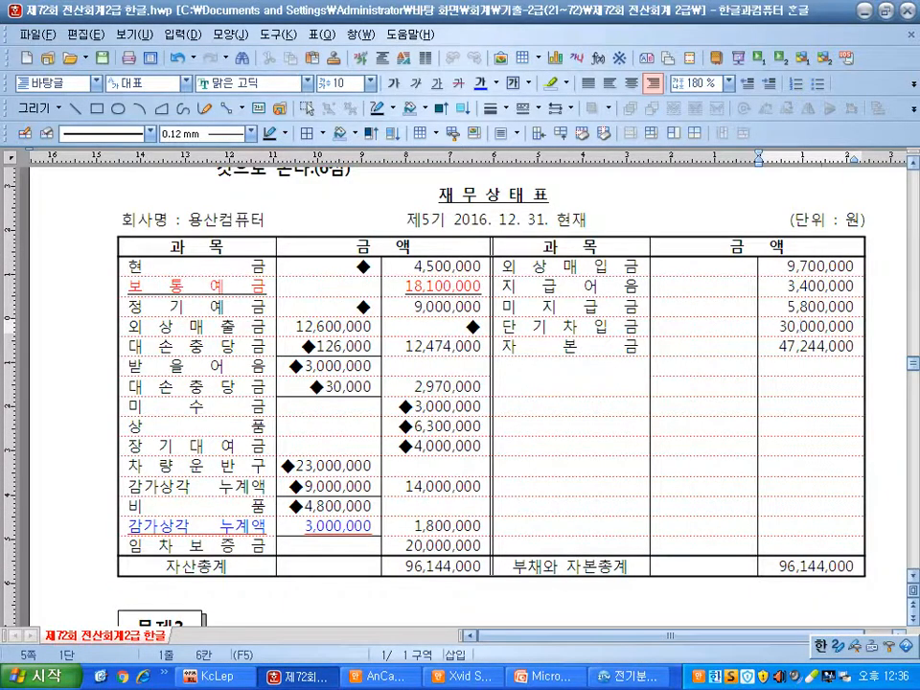
pyautogui.hotkey('alt', 'Tab')
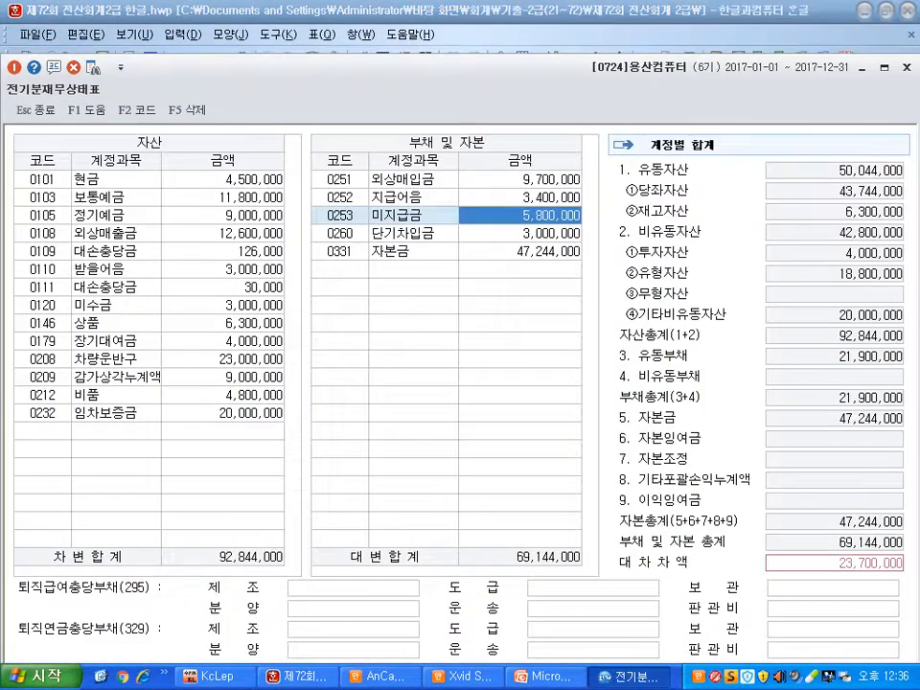
pyautogui.hotkey('alt', 'Tab')
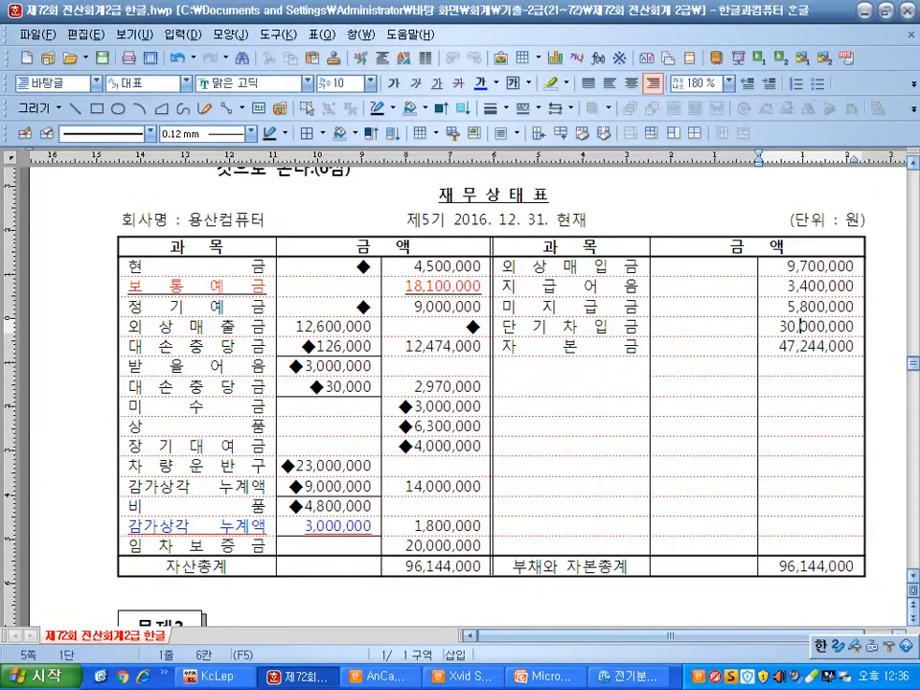
# Make the 단기차입금 row's name and amount red and underlined in the exam document's 재무상태표 table
pyautogui.press('F5')
pyautogui.hotkey('shift', 'Home')
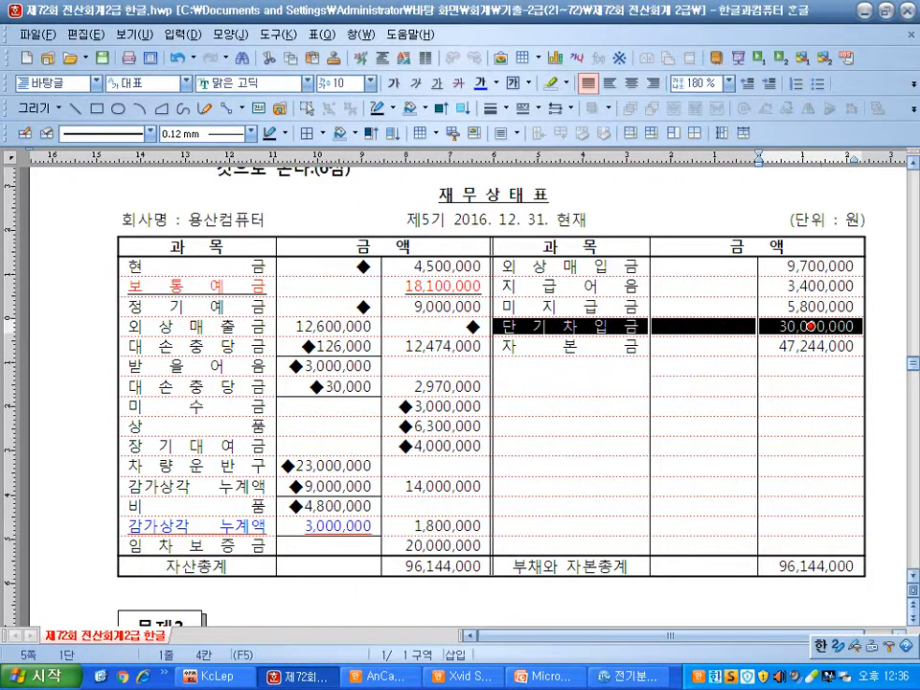
pyautogui.click(496, 83)
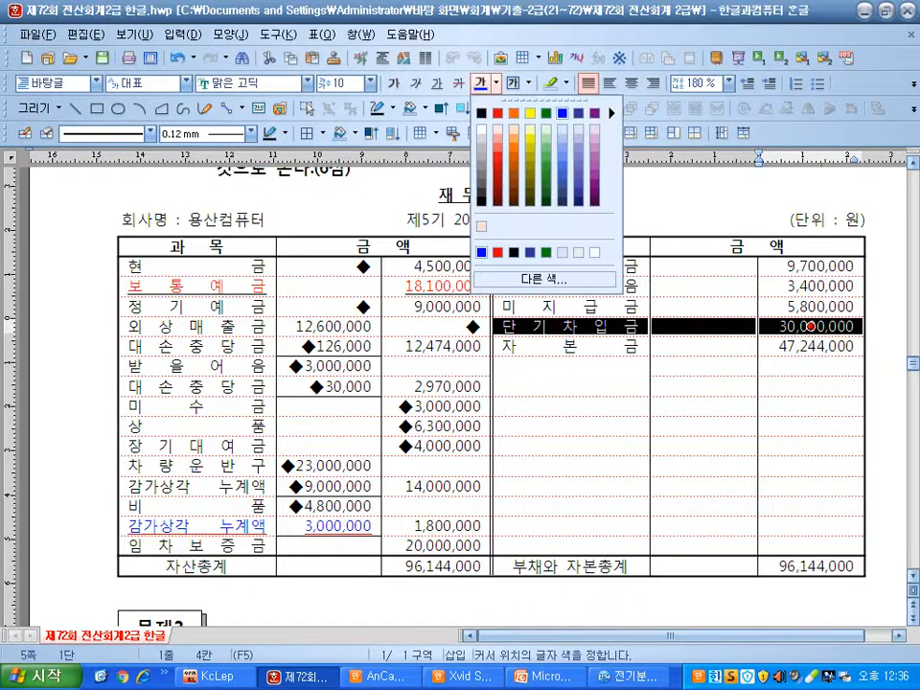
pyautogui.click(497, 113)
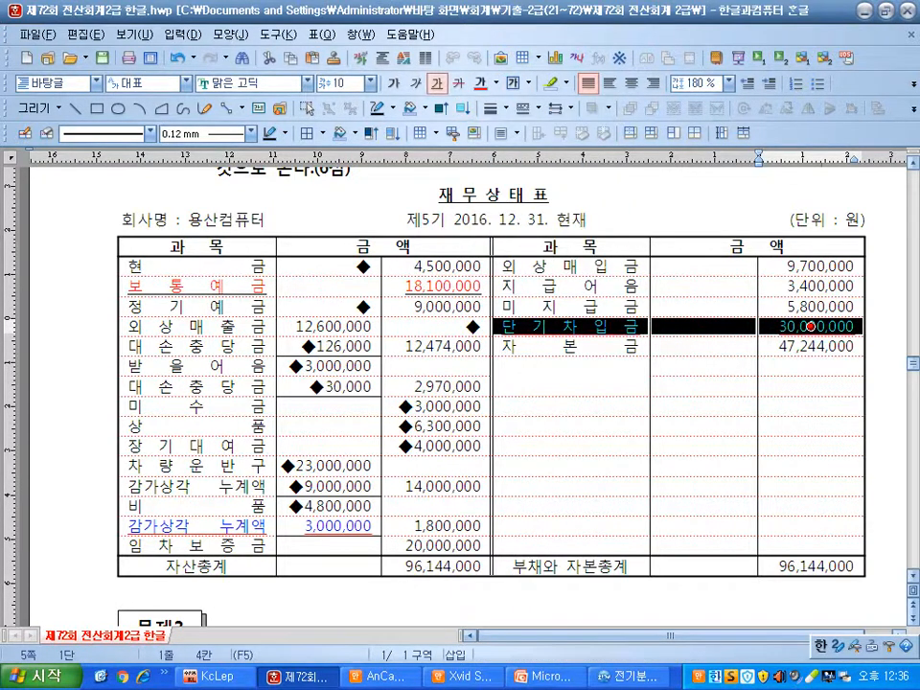
pyautogui.press('Up')
pyautogui.press('Escape')
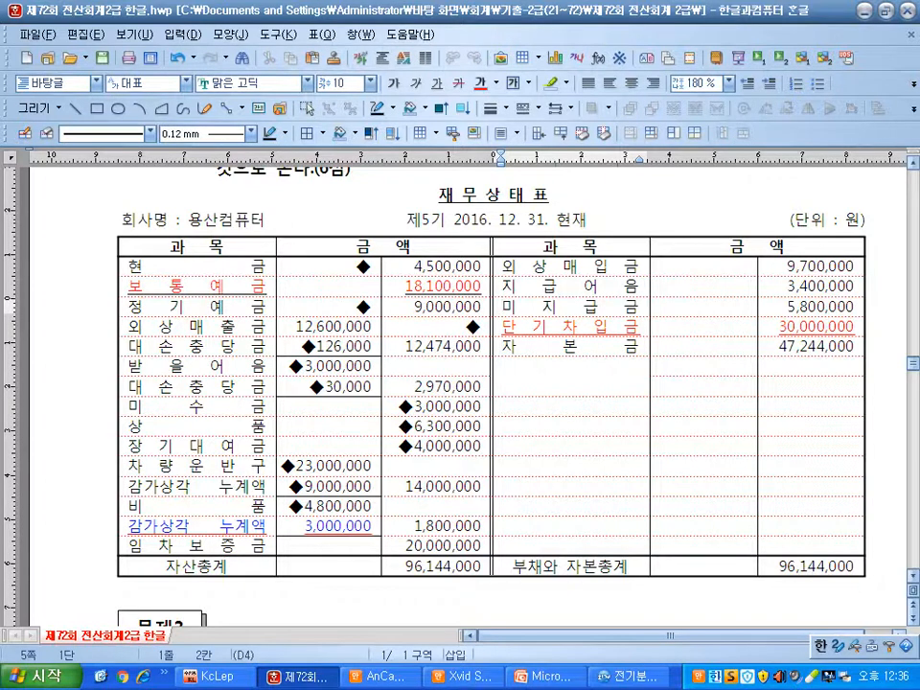
# Switch to KcLep's 전기분재무상태표 and set the 보통예금 amount to 18,100,000, as given in the exam document
pyautogui.hotkey('alt', 'Tab')
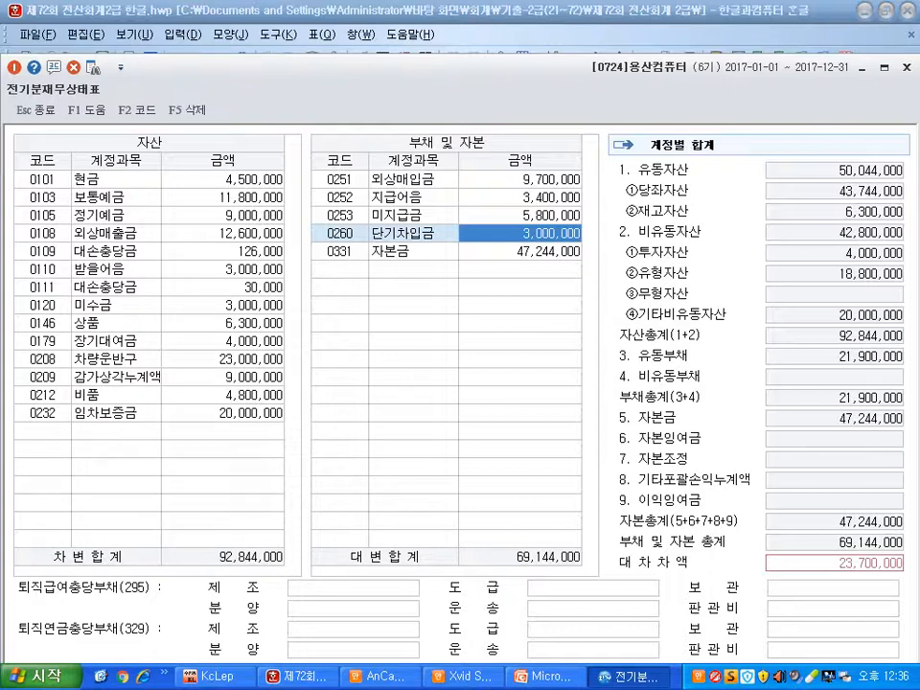
pyautogui.hotkey('alt', 'Tab')
pyautogui.click(209, 286)
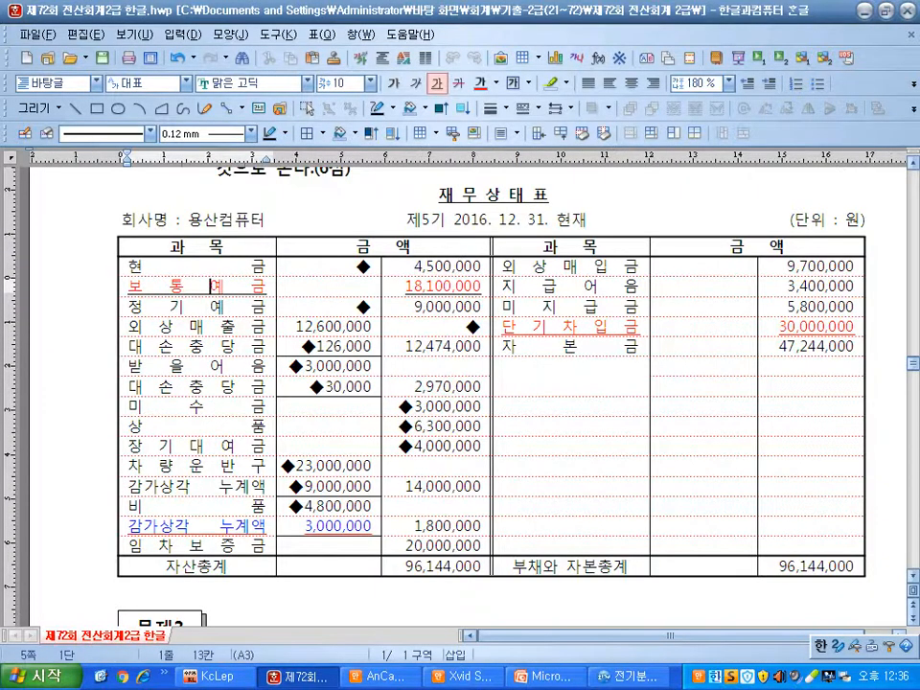
pyautogui.hotkey('alt', 'Tab')
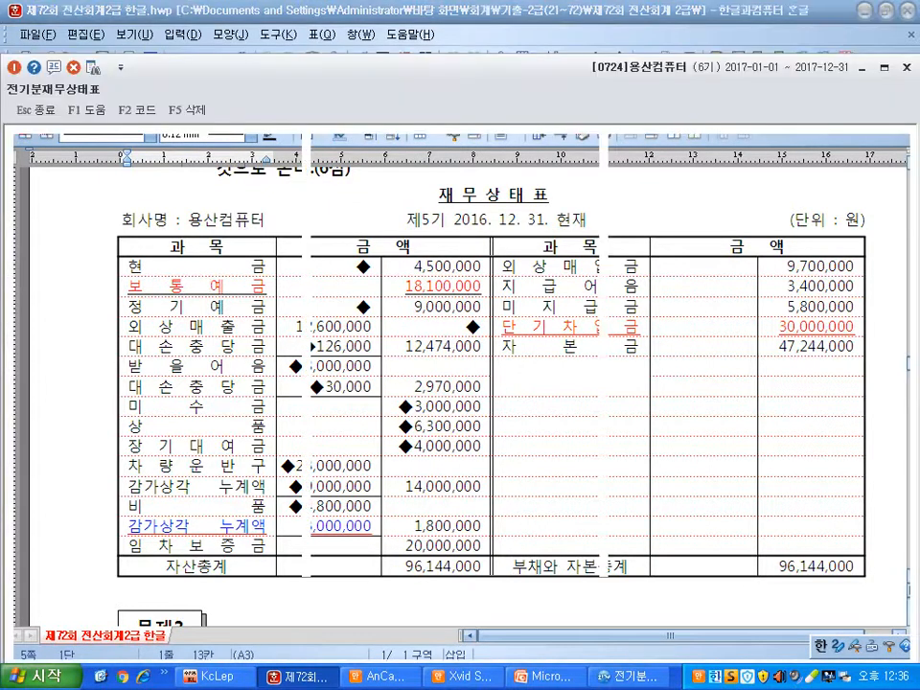
pyautogui.click(223, 196)
pyautogui.write('18100')
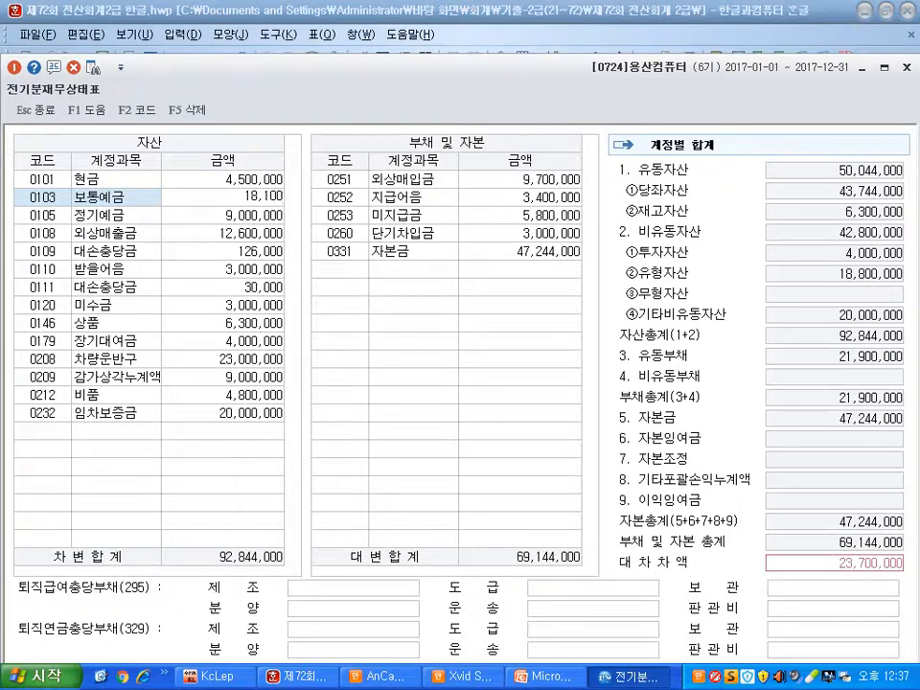
pyautogui.write('000')
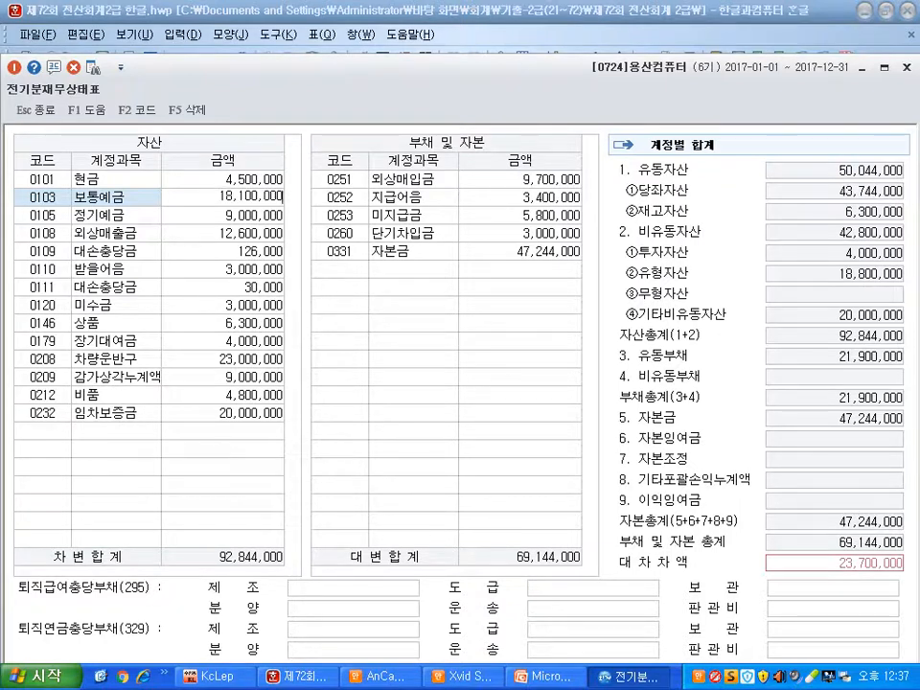
pyautogui.press('Return')
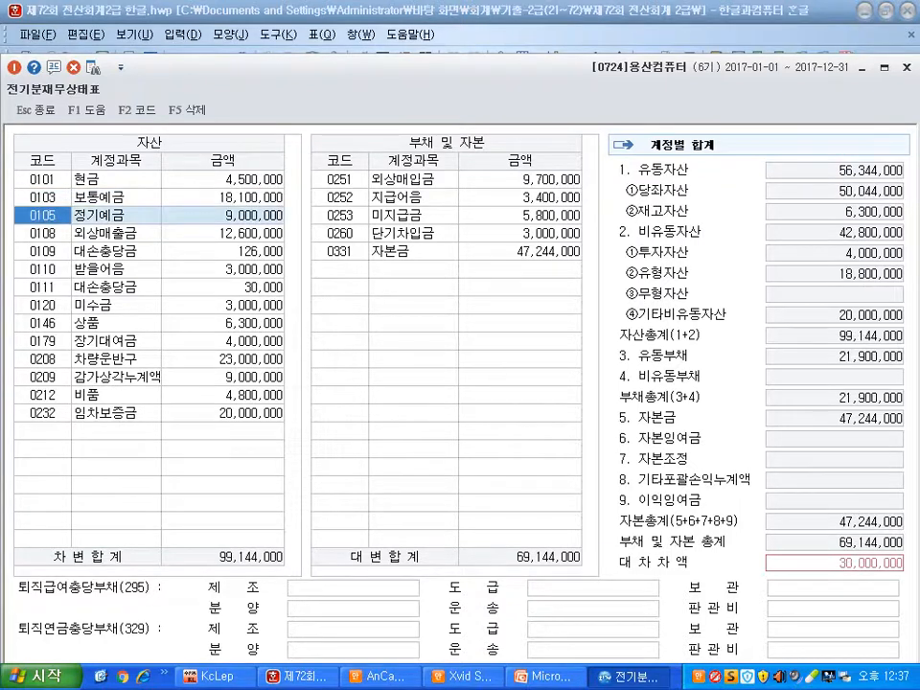
# Check the 단기차입금 amount in the exam document and set it to 30,000,000 in KcLep
pyautogui.hotkey('alt', 'Tab')
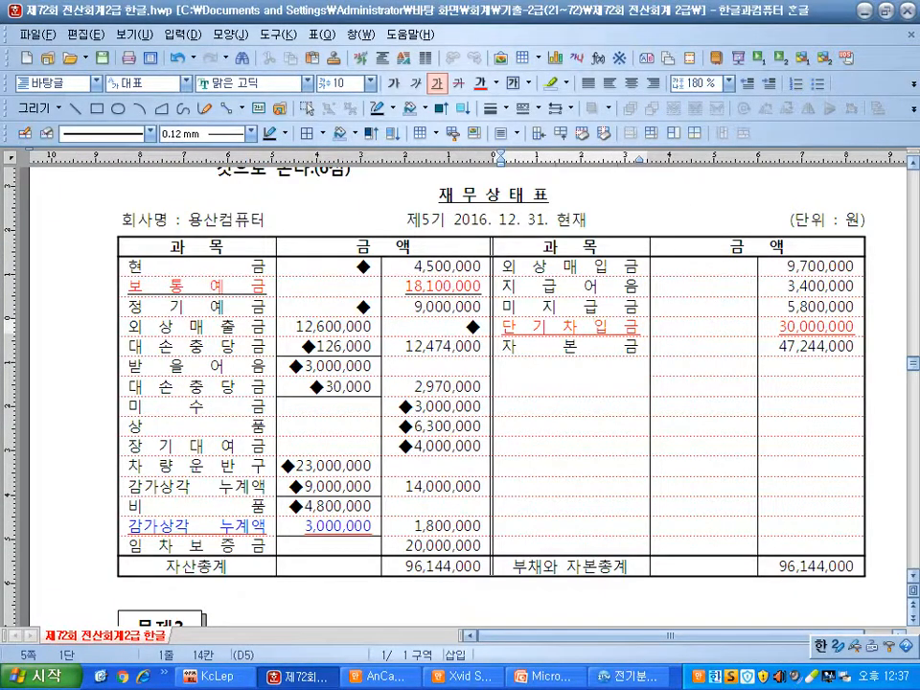
pyautogui.click(780, 327)
pyautogui.hotkey('alt', 'Tab')
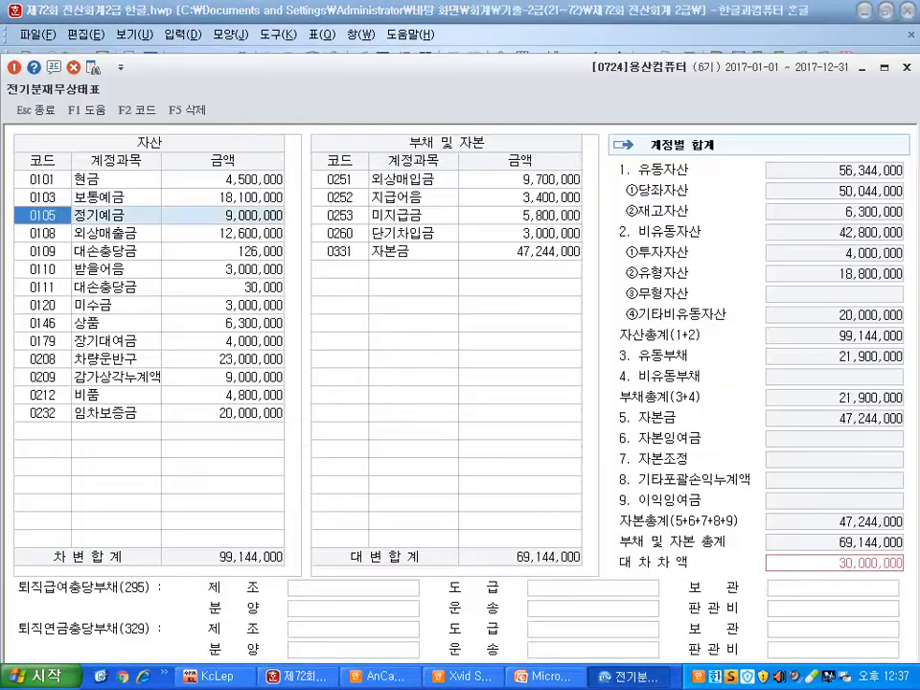
pyautogui.click(521, 234)
pyautogui.write('30000000')
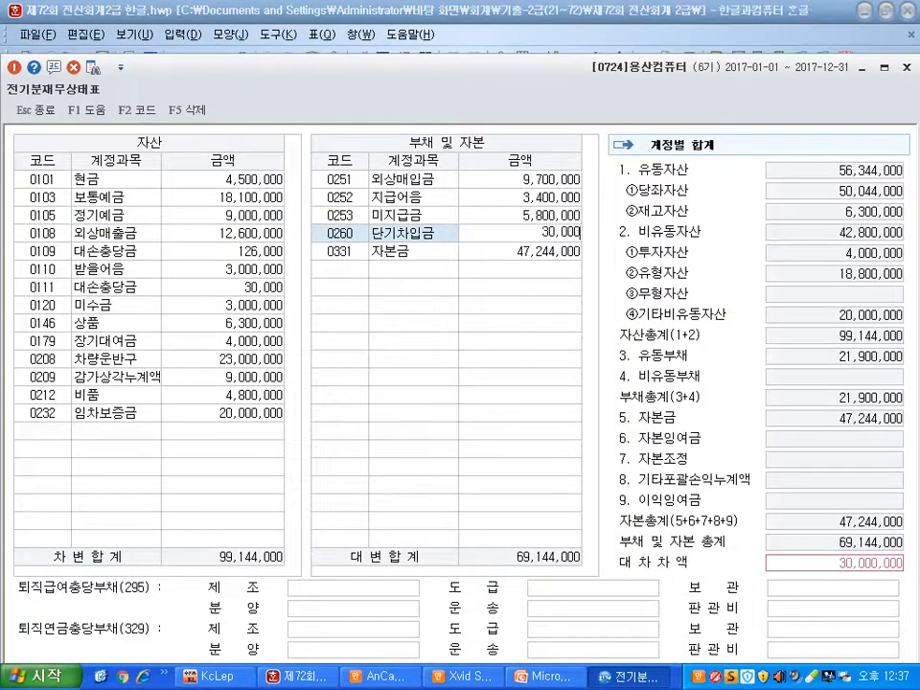
pyautogui.press('Return')
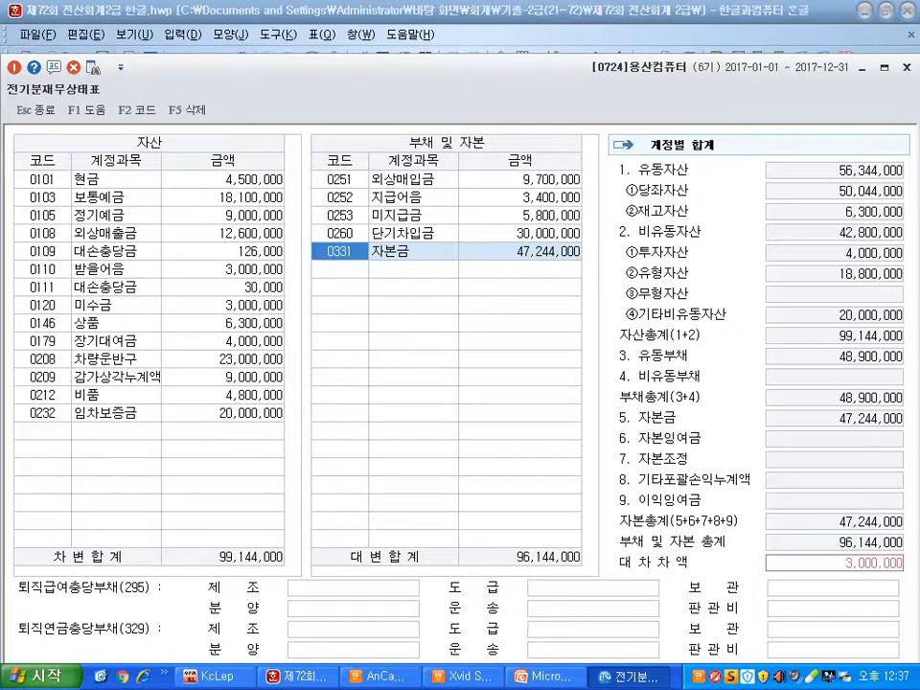
# Add the missing 감가상각누계액 account for 비품, code 0213, to the 자산 list in KcLep
pyautogui.click(42, 432)
pyautogui.hotkey('alt', 'Tab')
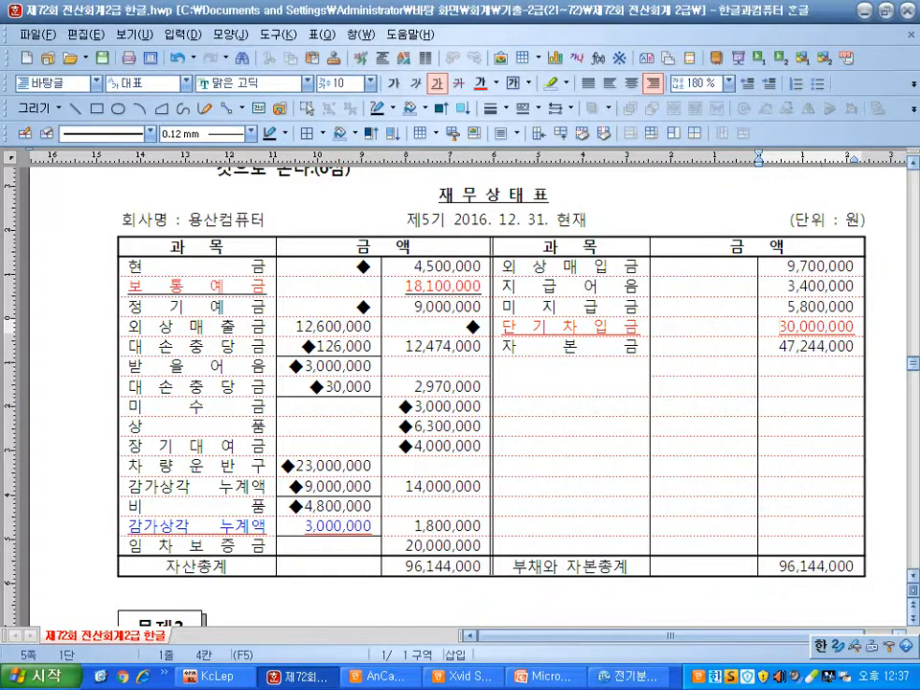
pyautogui.click(129, 526)
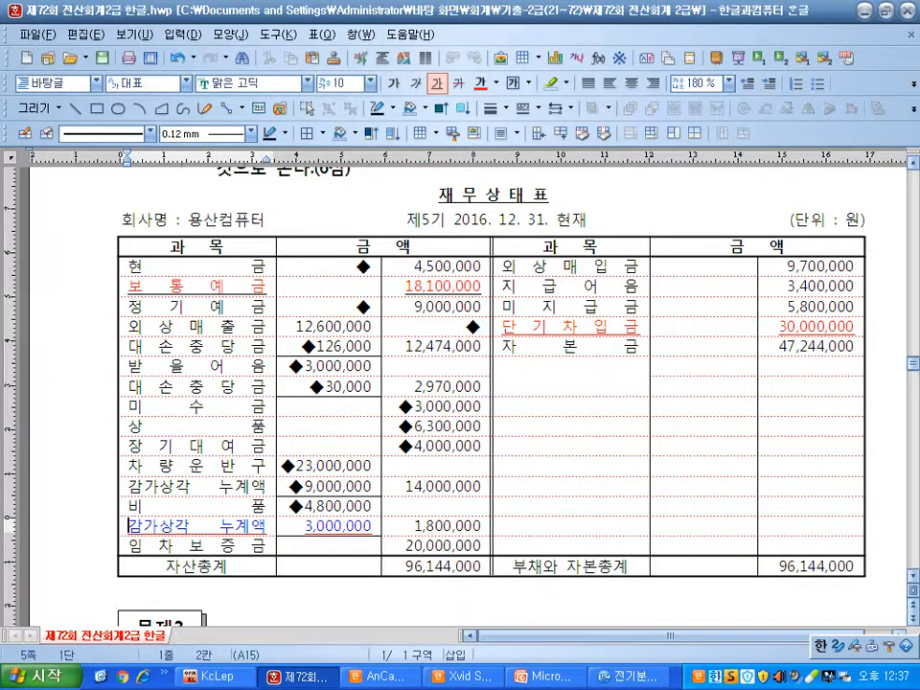
pyautogui.click(129, 506)
pyautogui.moveTo(129, 507); pyautogui.dragTo(251, 506)
pyautogui.click(252, 526)
pyautogui.hotkey('alt', 'Tab')
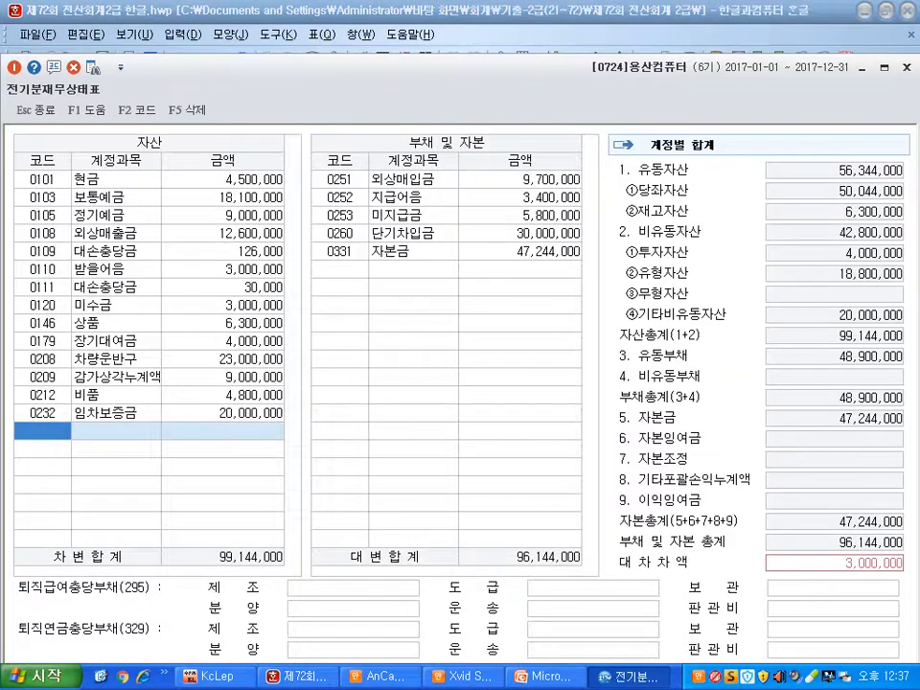
pyautogui.write('감가')
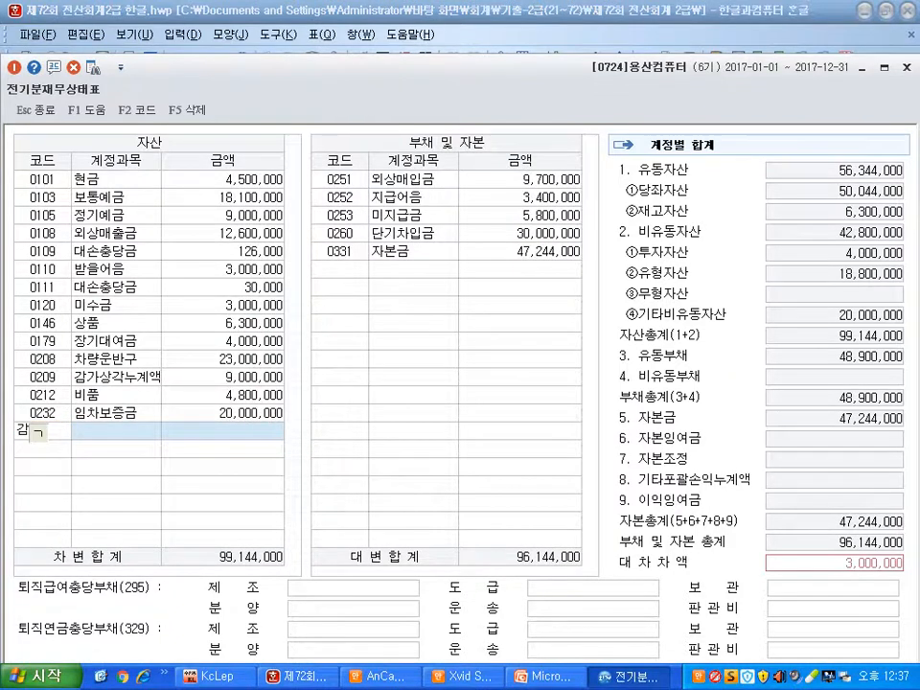
pyautogui.press('Return')
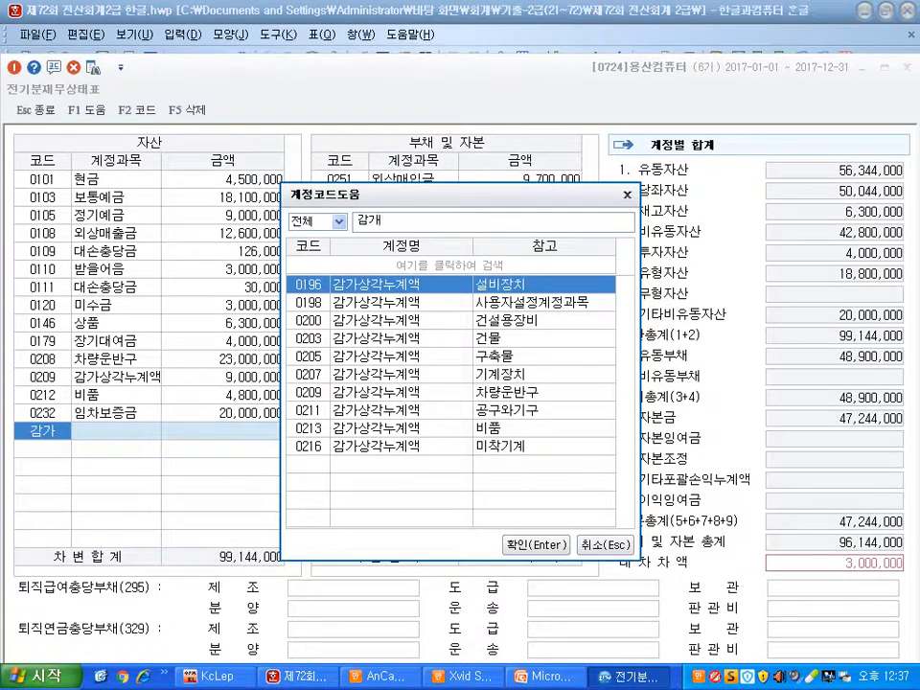
pyautogui.press('Down')
pyautogui.press('Down')
pyautogui.press('Down')
pyautogui.press('Down')
pyautogui.press('Down')
pyautogui.press('Down')
pyautogui.press('Down')
pyautogui.press('Down')
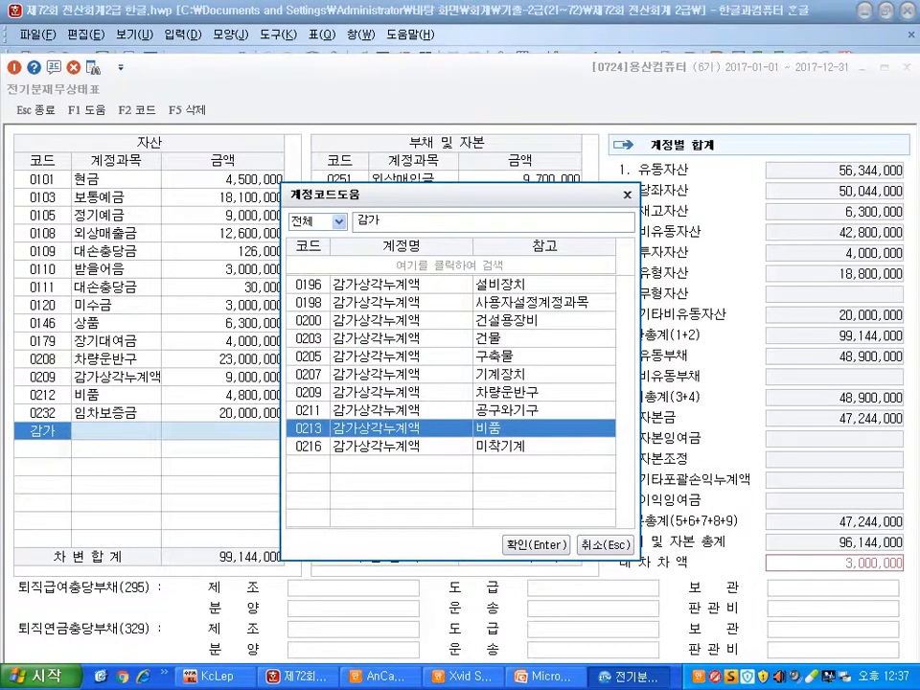
pyautogui.press('Return')
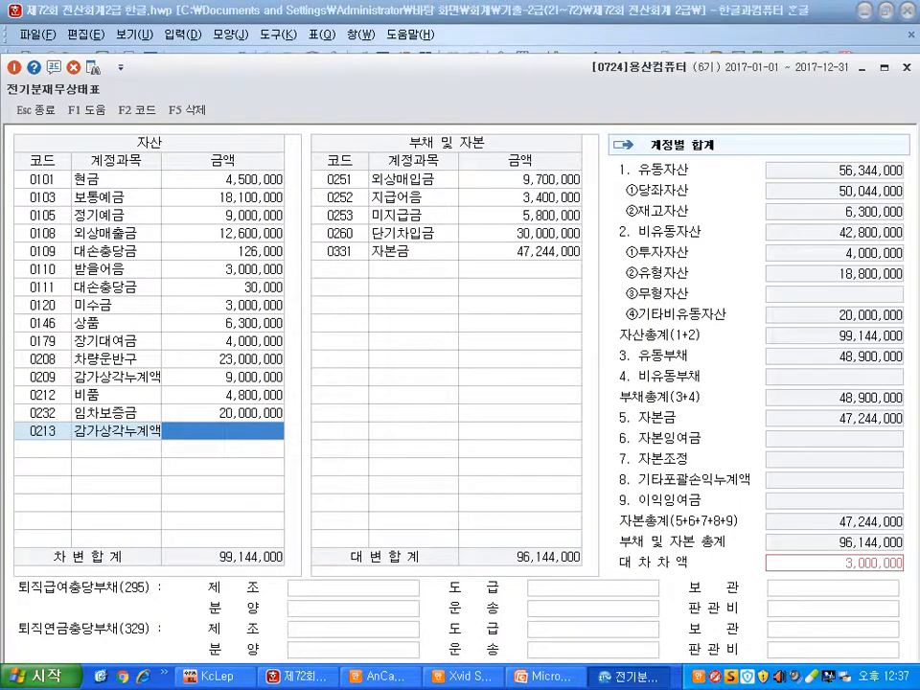
# Look up the 비품 감가상각누계액 amount in the exam document and enter 3,000,000 for account 0213 in KcLep
pyautogui.hotkey('alt', 'Tab')
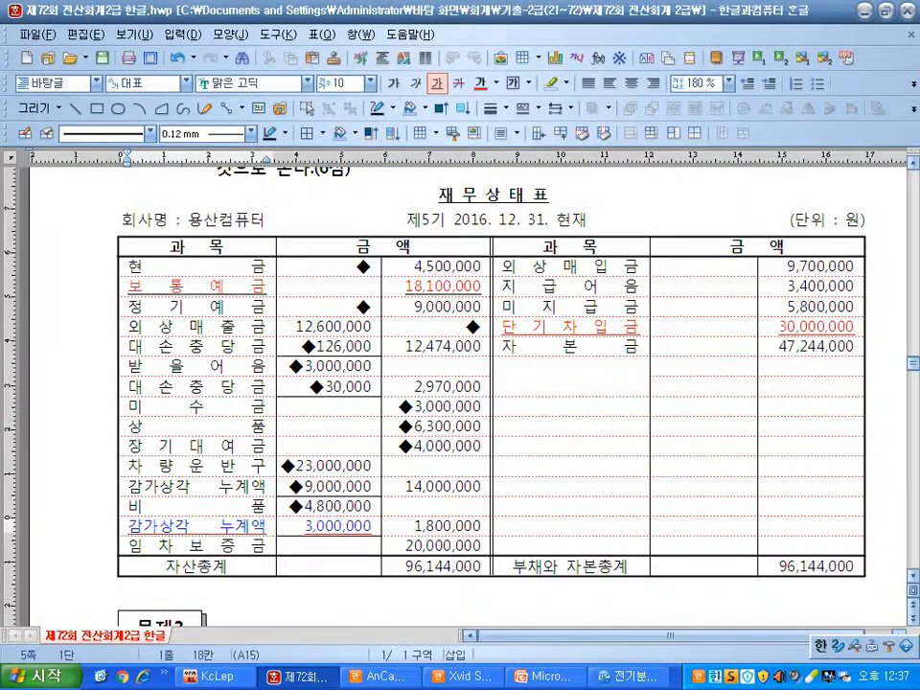
pyautogui.hotkey('alt', 'Tab')
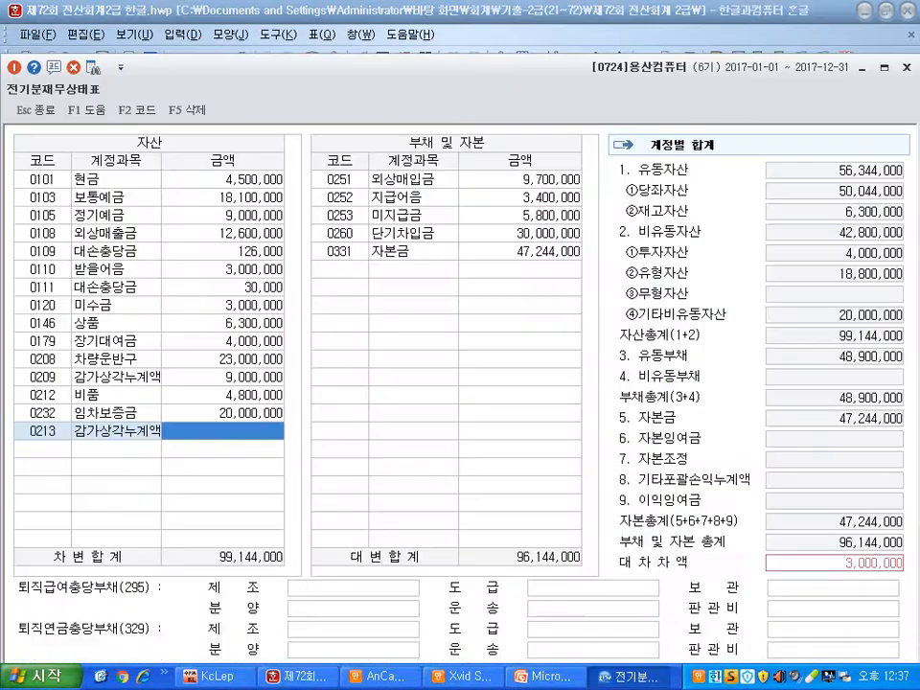
pyautogui.write('3000000')
pyautogui.press('Return')
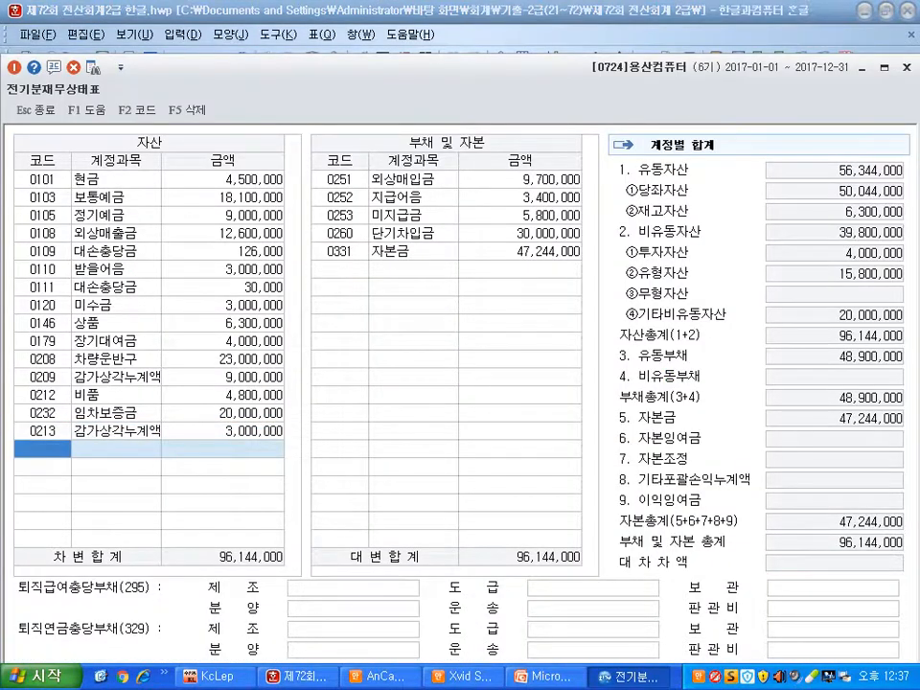
# Compare the codes of 비품 and 차량운반구 with those of their 감가상각누계액 accounts, and close 전기분재무상태표
pyautogui.click(42, 395)
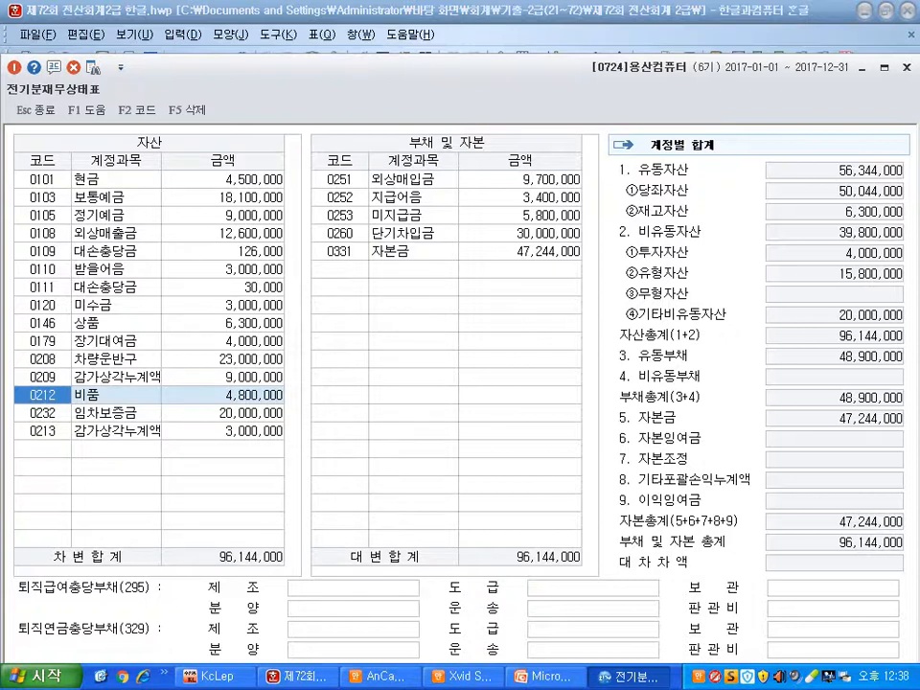
pyautogui.click(43, 431)
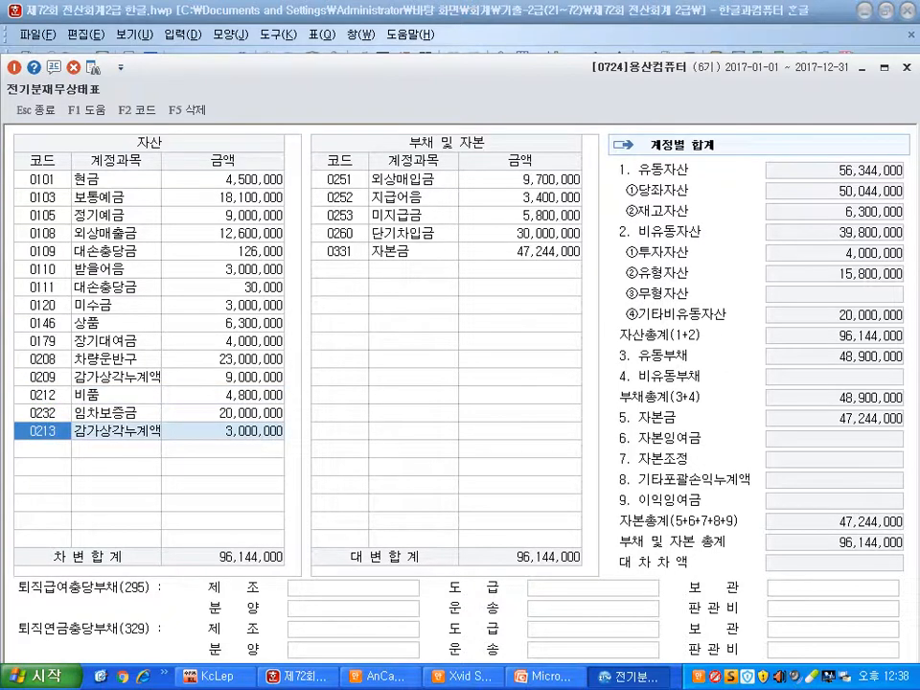
pyautogui.click(42, 360)
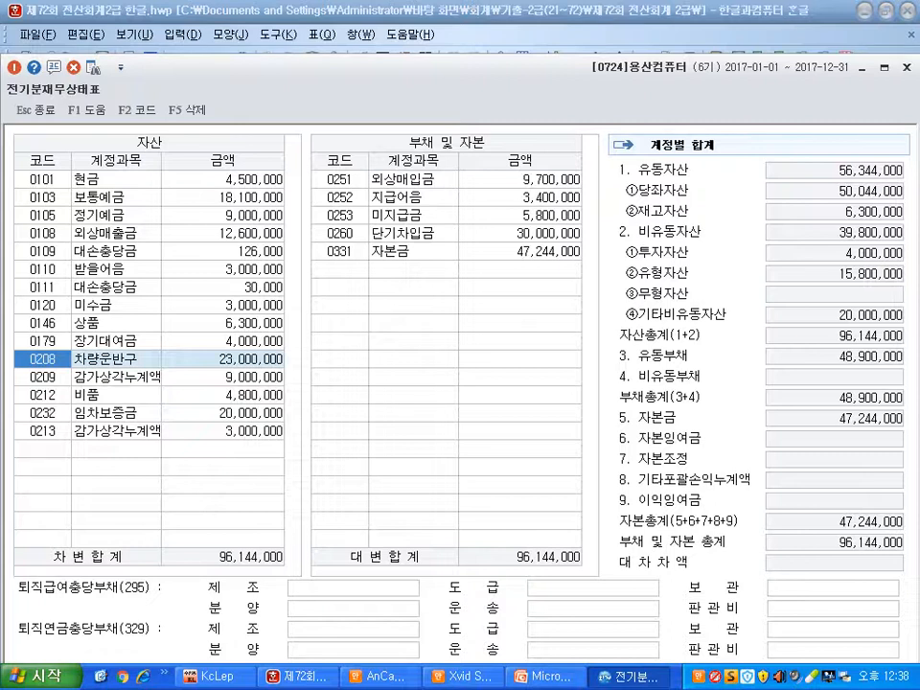
pyautogui.click(42, 377)
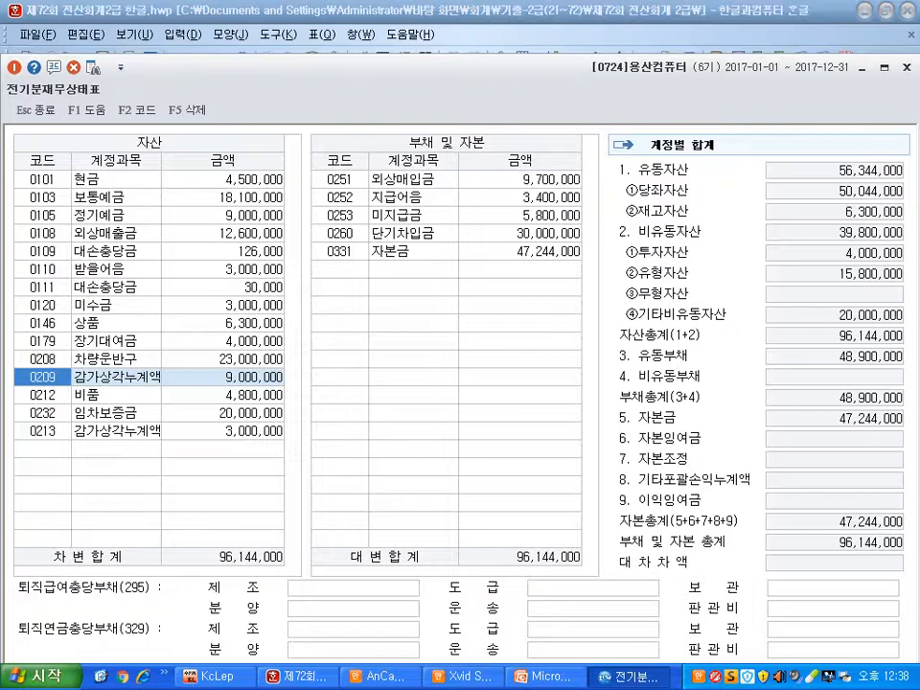
pyautogui.moveTo(355, 68); pyautogui.dragTo(357, 31)
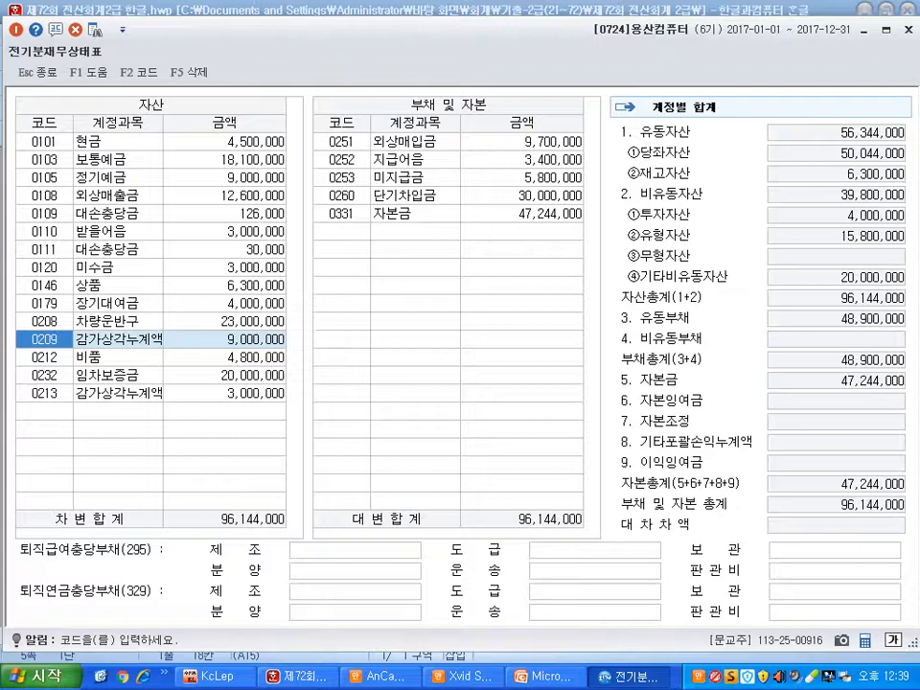
pyautogui.press('Escape')
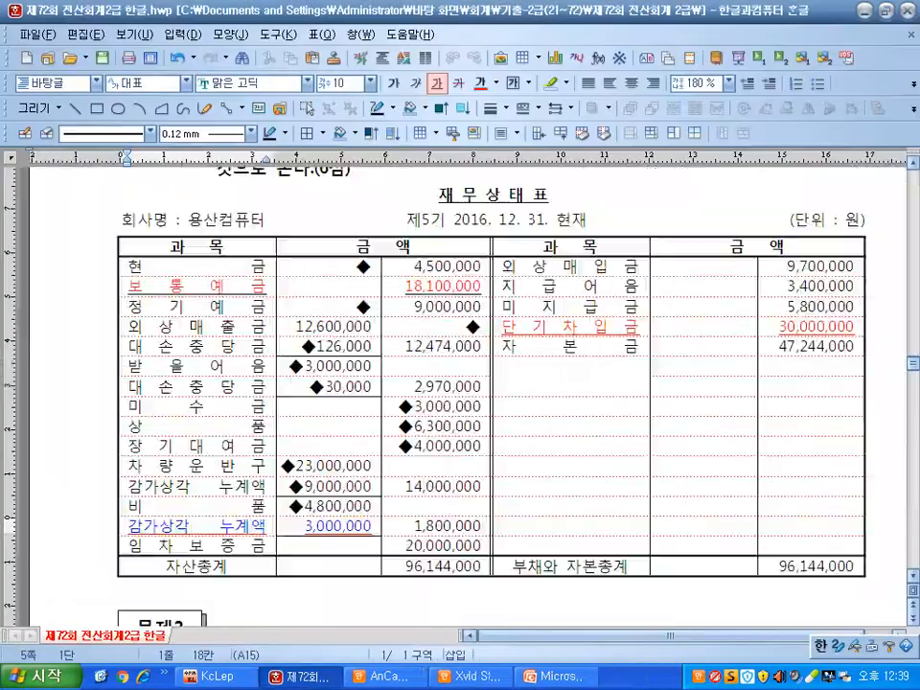
# Review the 보통예금, 비품 감가상각누계액 and 단기차입금 rows in the exam document's 재무상태표 table
pyautogui.click(344, 220)
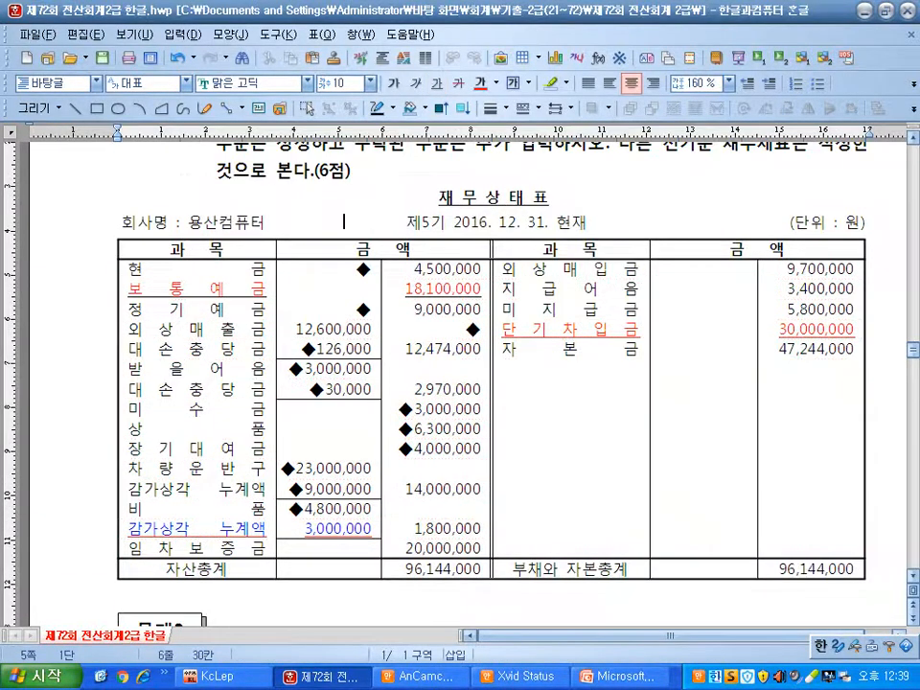
pyautogui.hotkey('shift', 'Right')
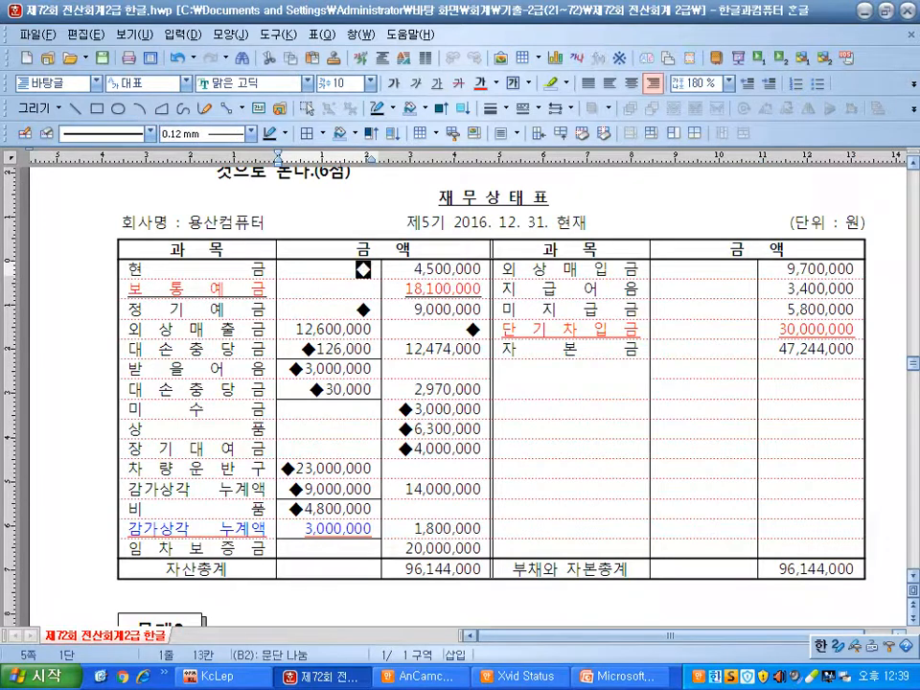
pyautogui.moveTo(196, 289); pyautogui.dragTo(436, 289)
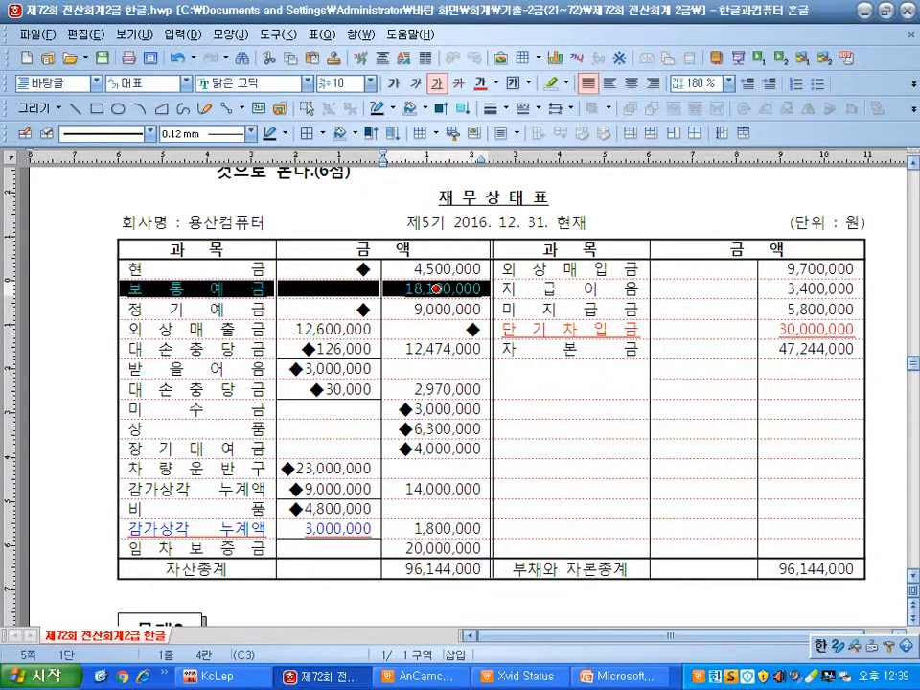
pyautogui.moveTo(197, 528); pyautogui.dragTo(436, 529)
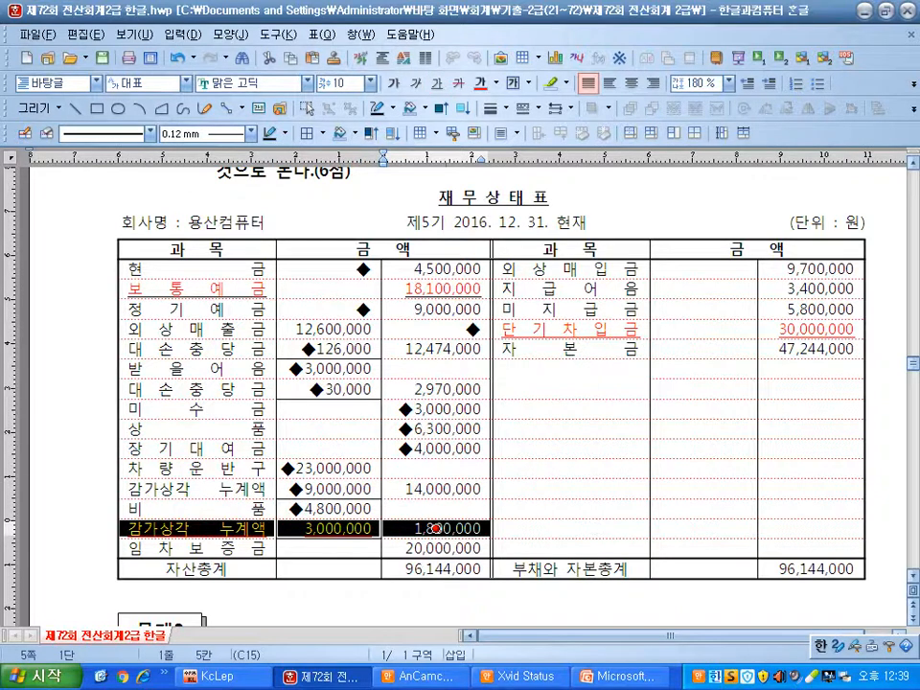
pyautogui.click(436, 288)
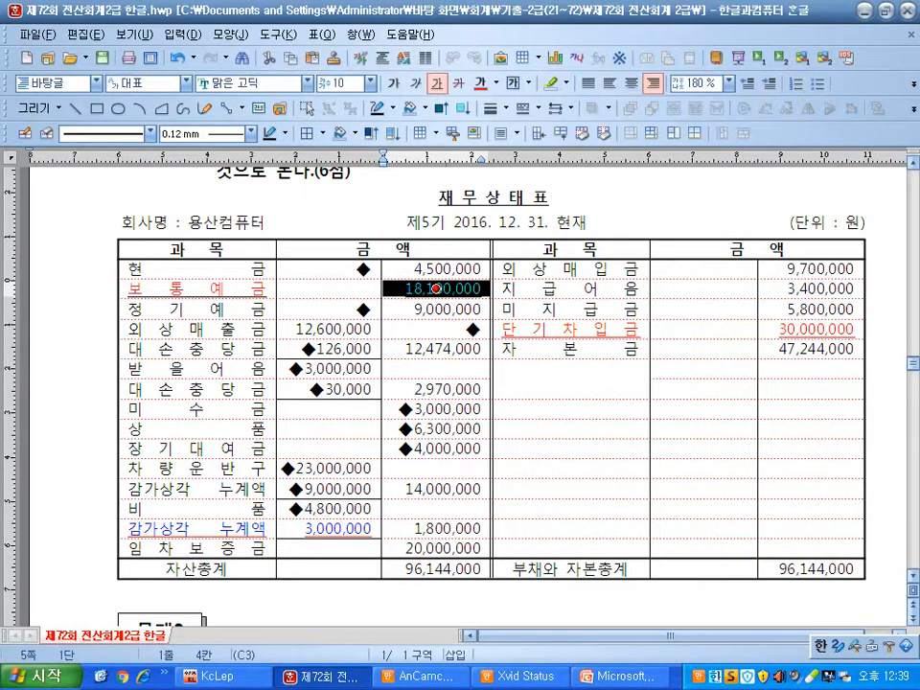
pyautogui.click(571, 329)
pyautogui.click(196, 549)
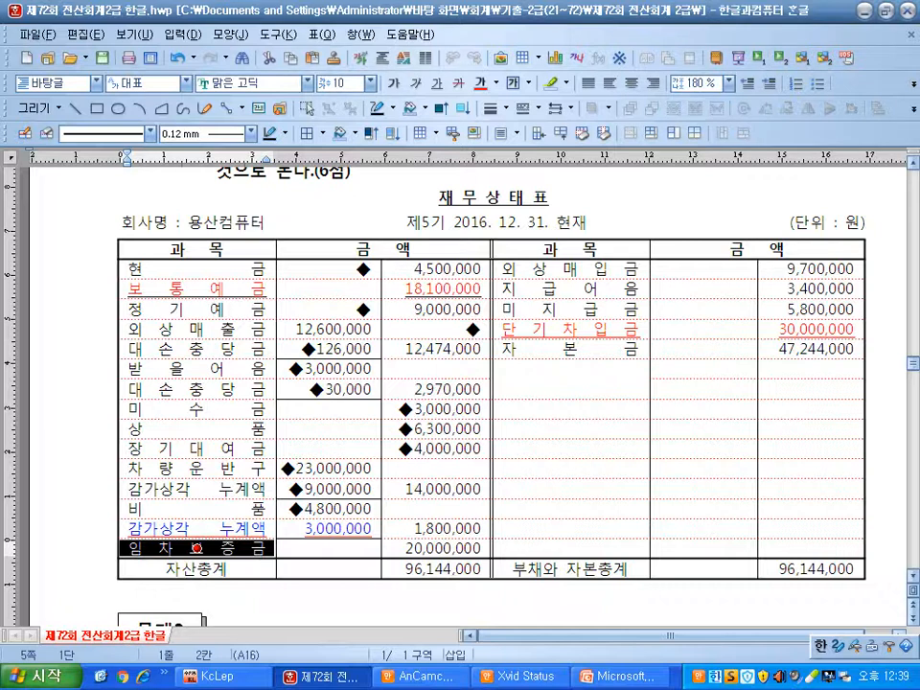
pyautogui.moveTo(197, 249); pyautogui.dragTo(704, 528)
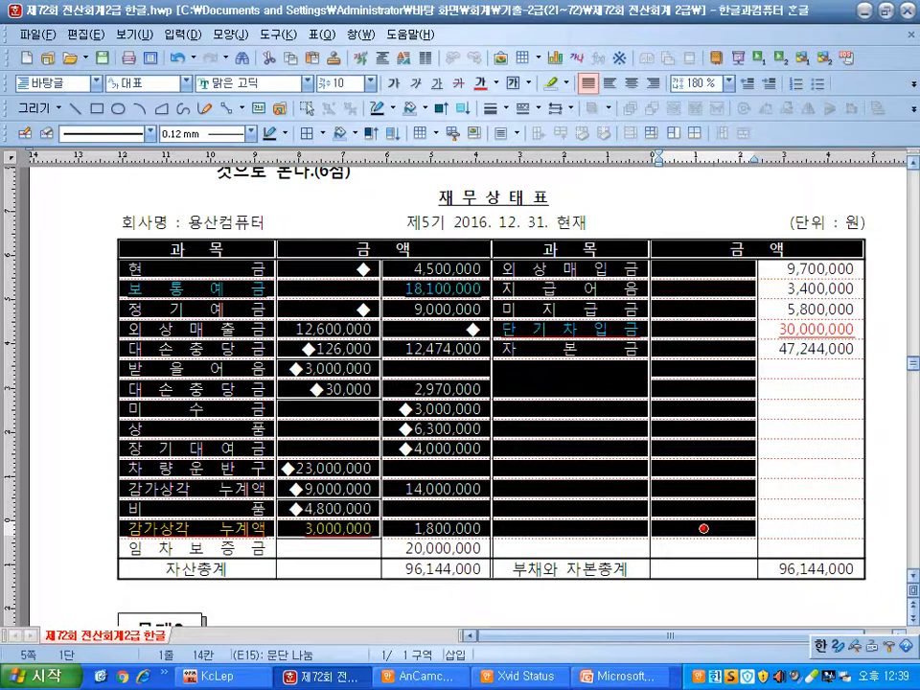
pyautogui.hotkey('alt', 'Tab')
pyautogui.hotkey('alt', 'Tab')
# Clear the table selection in the exam document and go to 문제3 to view its 거래처별 초기이월 and 신규거래처 questions
pyautogui.click(436, 529)
pyautogui.press('Escape')
pyautogui.scroll(-5, 436, 529)
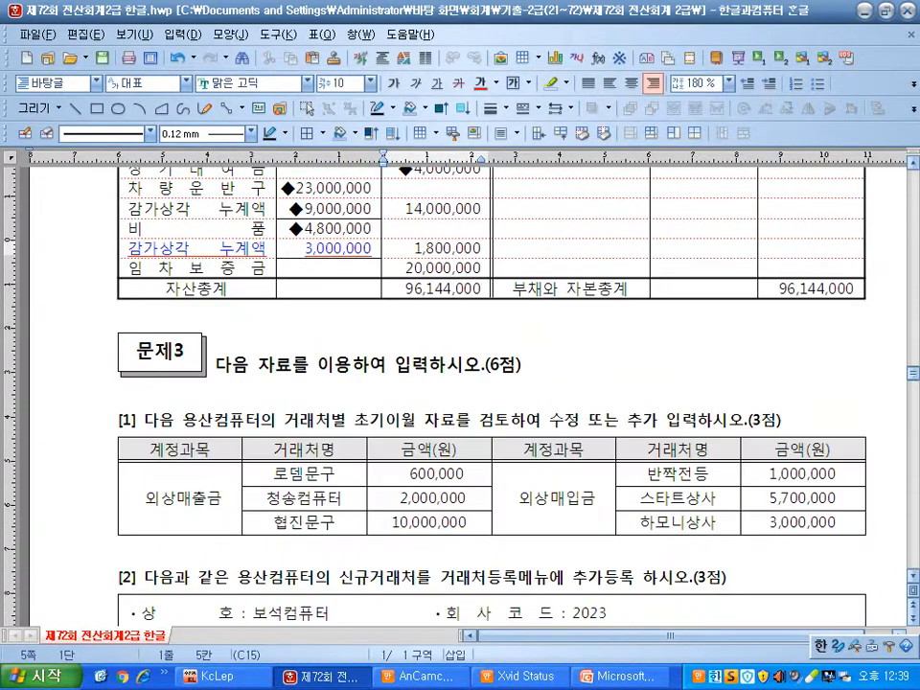
pyautogui.scroll(-2, 491, 383)
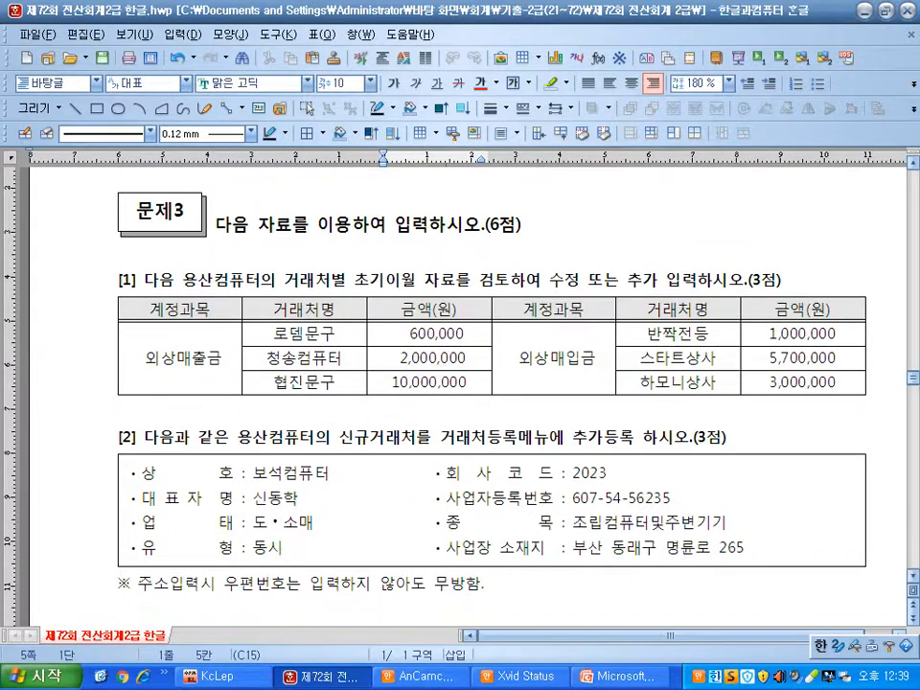
# Color the words 거래처별 초기이월 red in question [1] of 문제3 in the exam document
pyautogui.click(119, 280)
pyautogui.moveTo(120, 280); pyautogui.dragTo(416, 281)
pyautogui.click(182, 280)
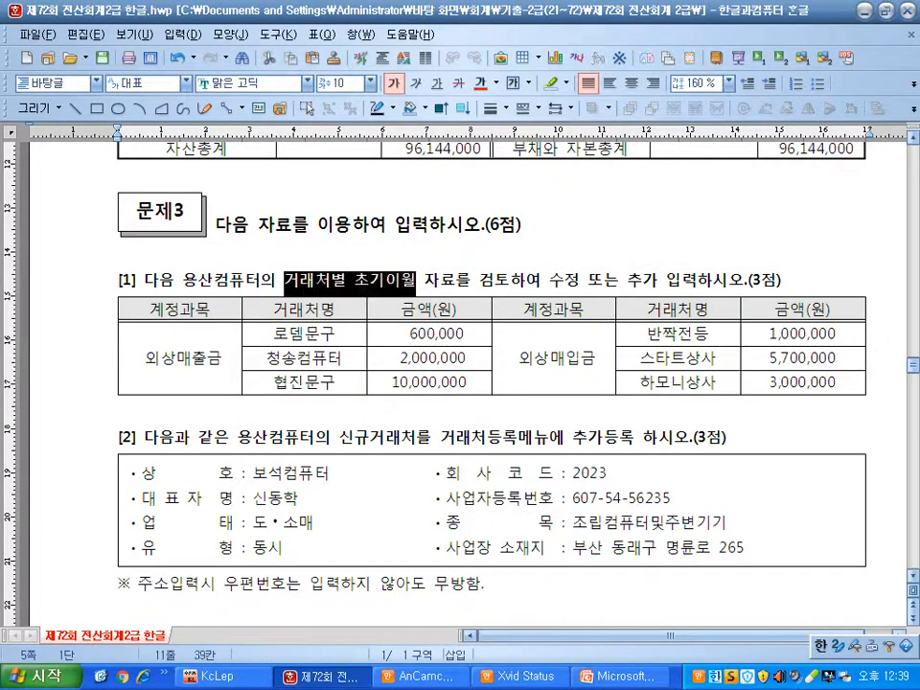
pyautogui.click(481, 84)
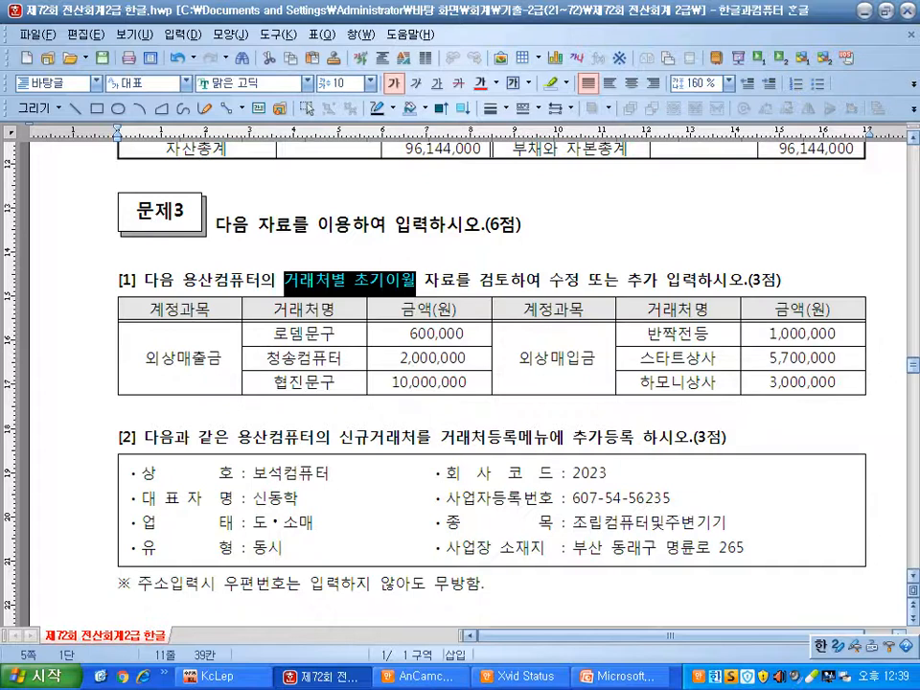
# Switch to KcLep, open 거래처별초기이월 and select the 외상매출금 account named in the exam document's table
pyautogui.click(220, 677)
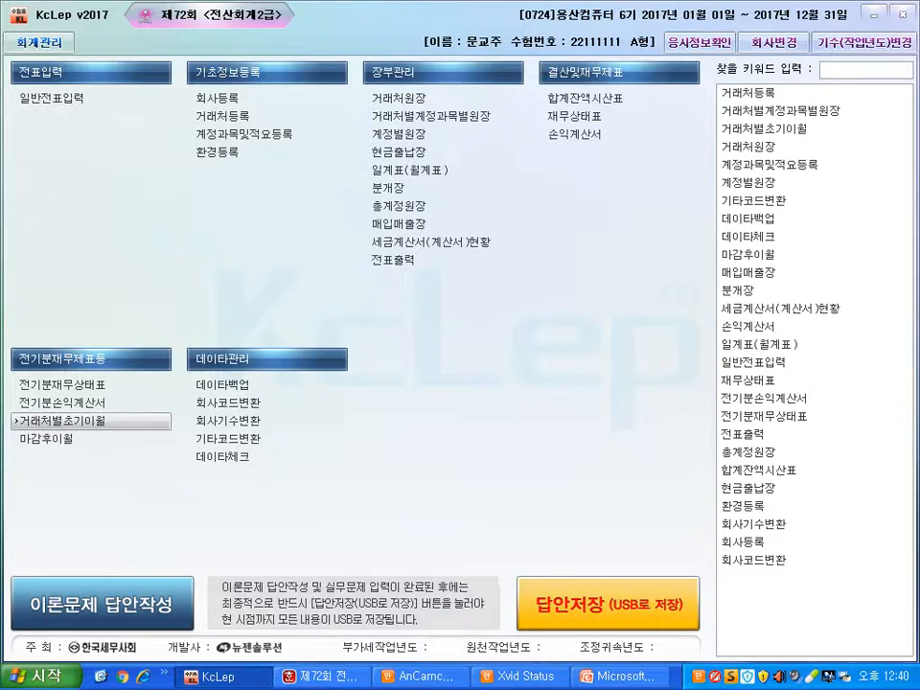
pyautogui.click(63, 421)
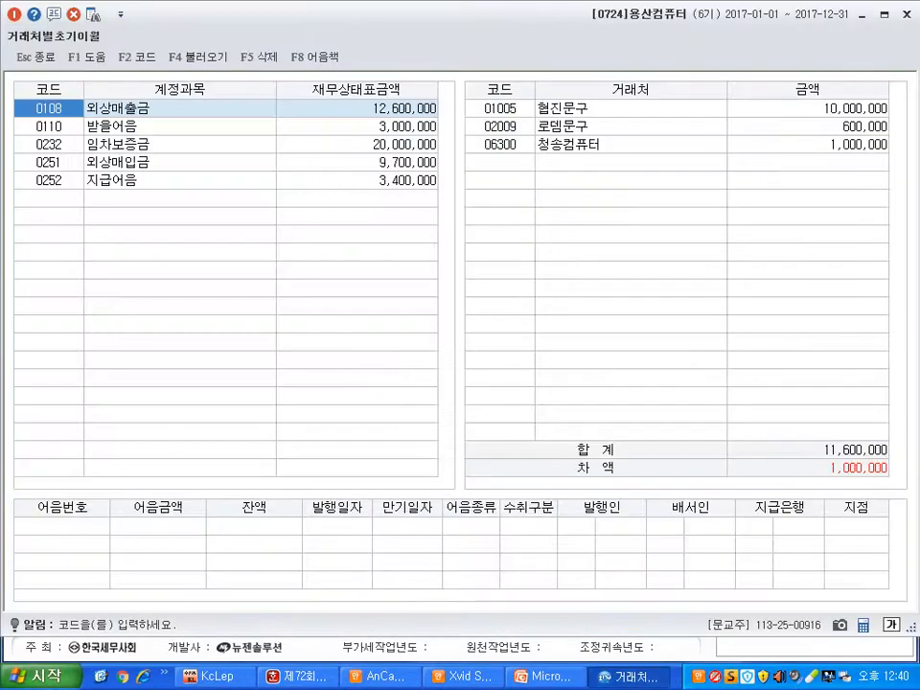
pyautogui.click(297, 677)
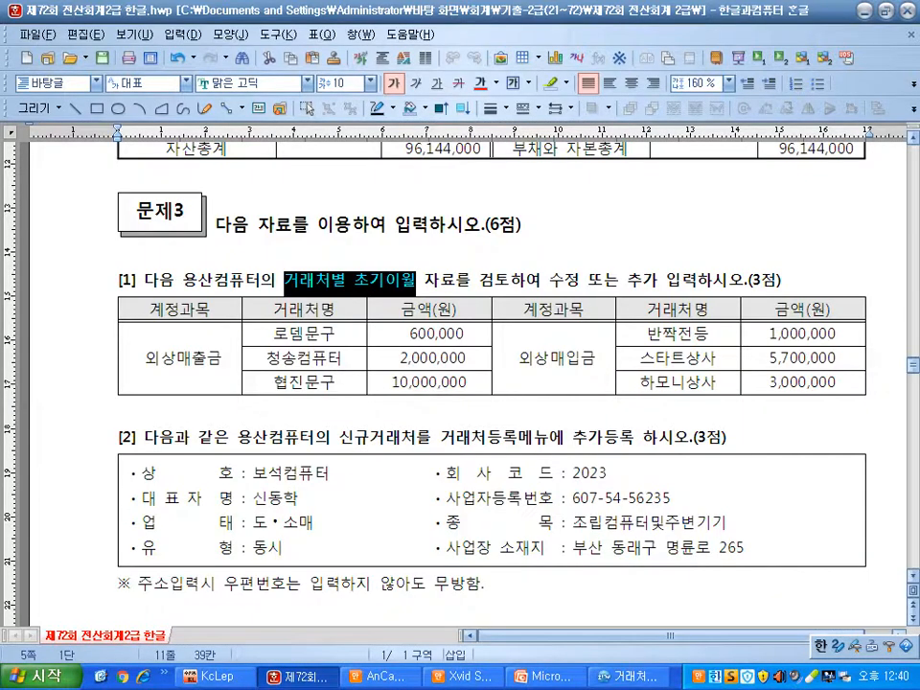
pyautogui.moveTo(140, 360); pyautogui.dragTo(222, 361)
pyautogui.hotkey('alt', 'Tab')
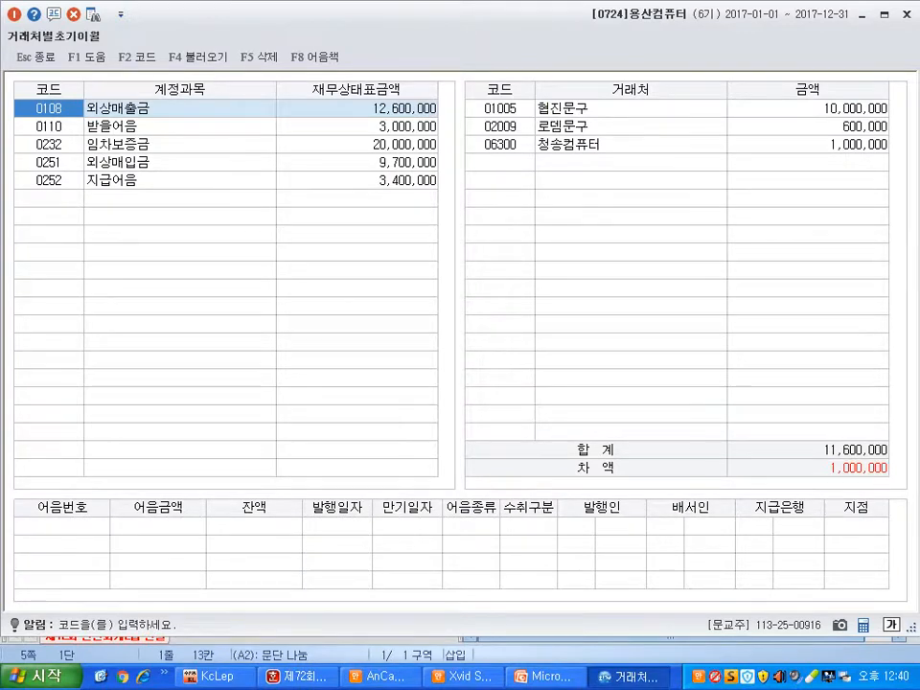
pyautogui.click(357, 108)
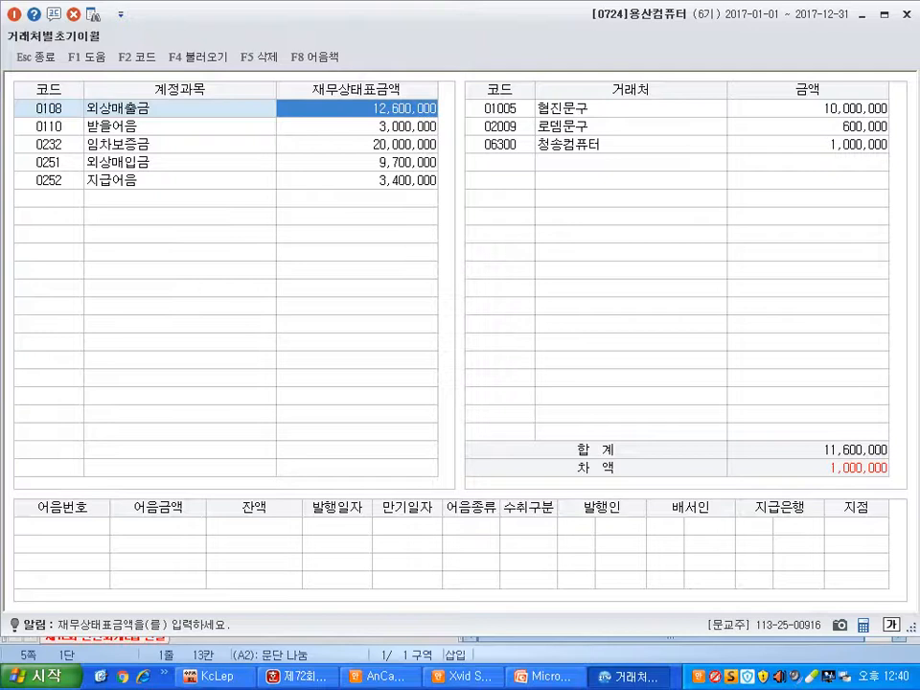
# Check the 로뎀문구 amount under 외상매출금 in KcLep against the exam document
pyautogui.hotkey('alt', 'Tab')
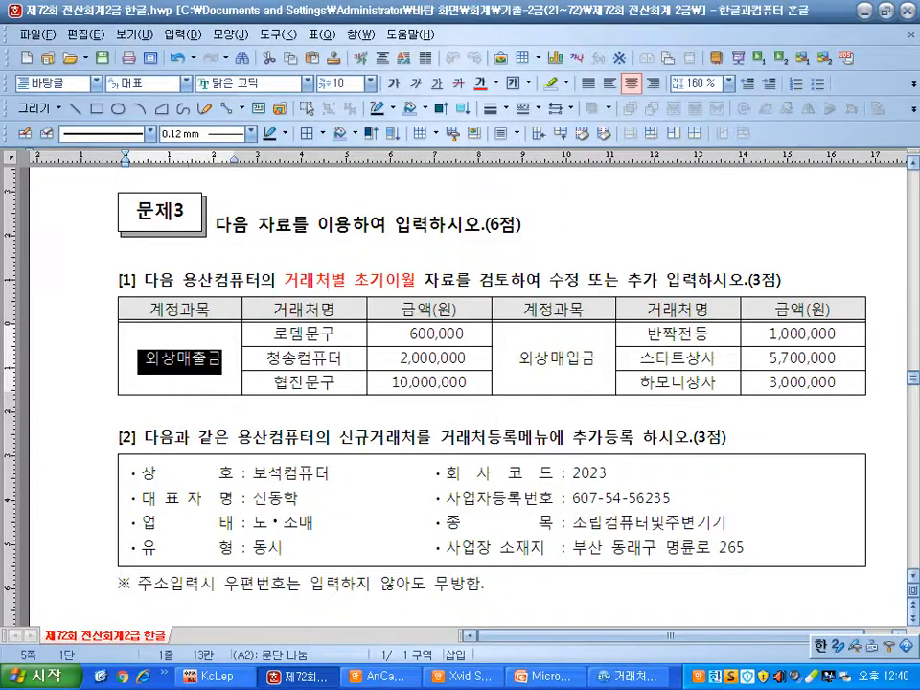
pyautogui.moveTo(273, 334); pyautogui.dragTo(305, 334)
pyautogui.moveTo(411, 333); pyautogui.dragTo(435, 334)
pyautogui.hotkey('alt', 'Tab')
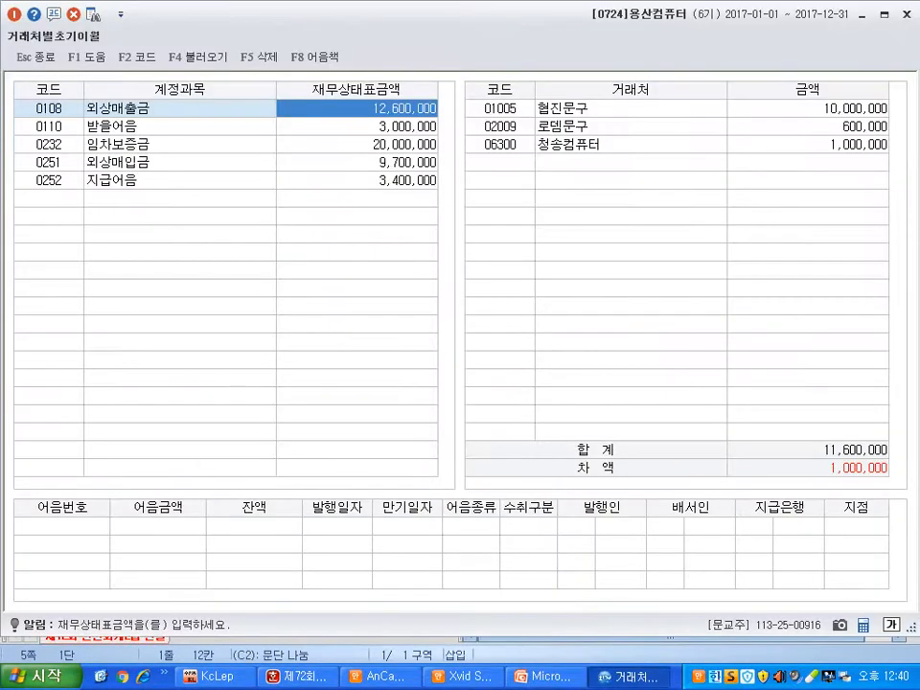
pyautogui.click(808, 125)
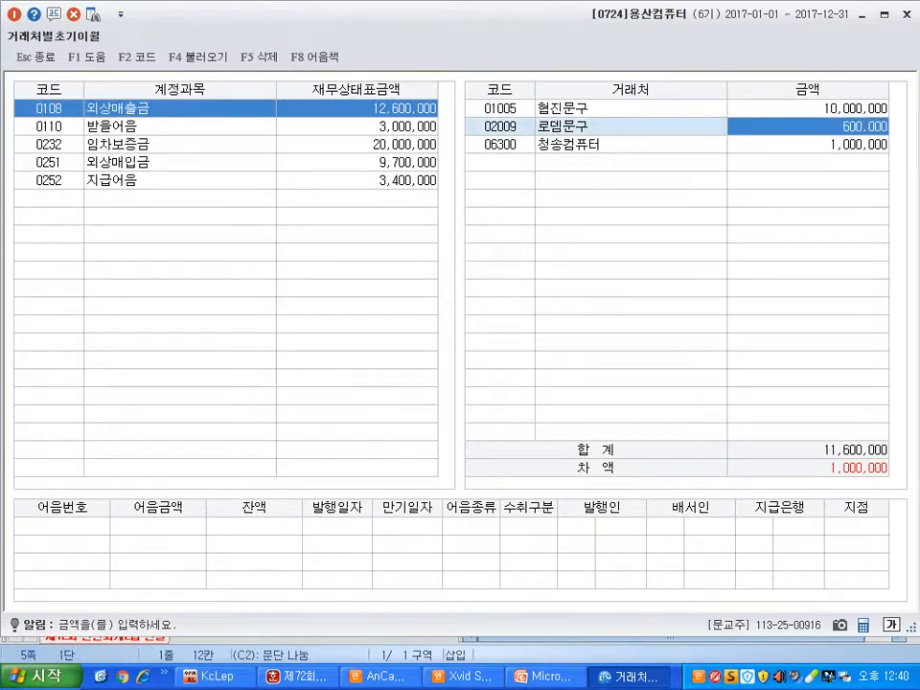
# Look up 청송컴퓨터 in the exam document and set its 외상매출금 amount to 2,000,000 in KcLep
pyautogui.hotkey('alt', 'Tab')
pyautogui.moveTo(267, 357); pyautogui.dragTo(342, 359)
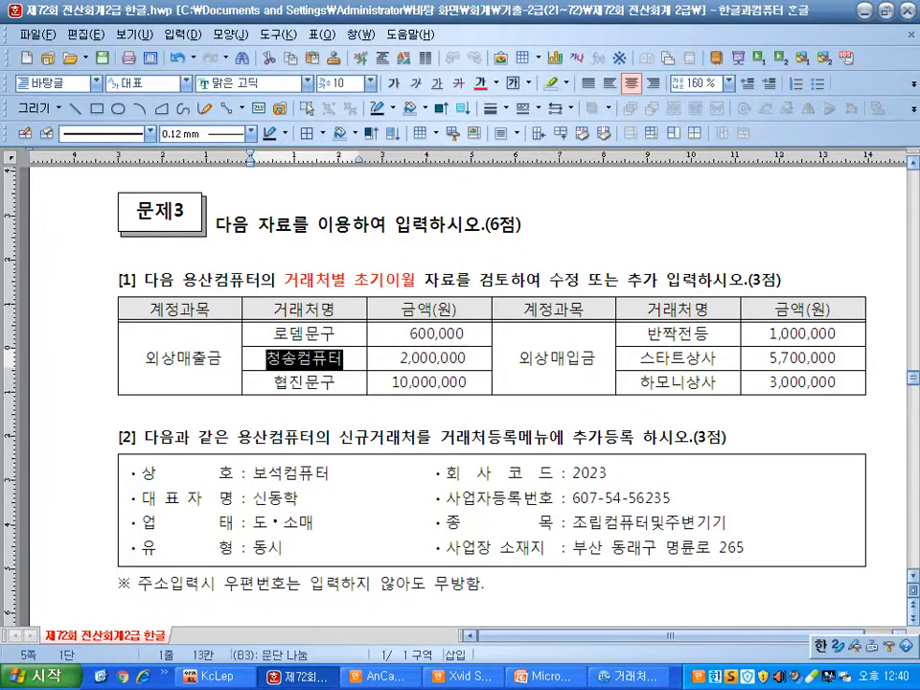
pyautogui.hotkey('alt', 'Tab')
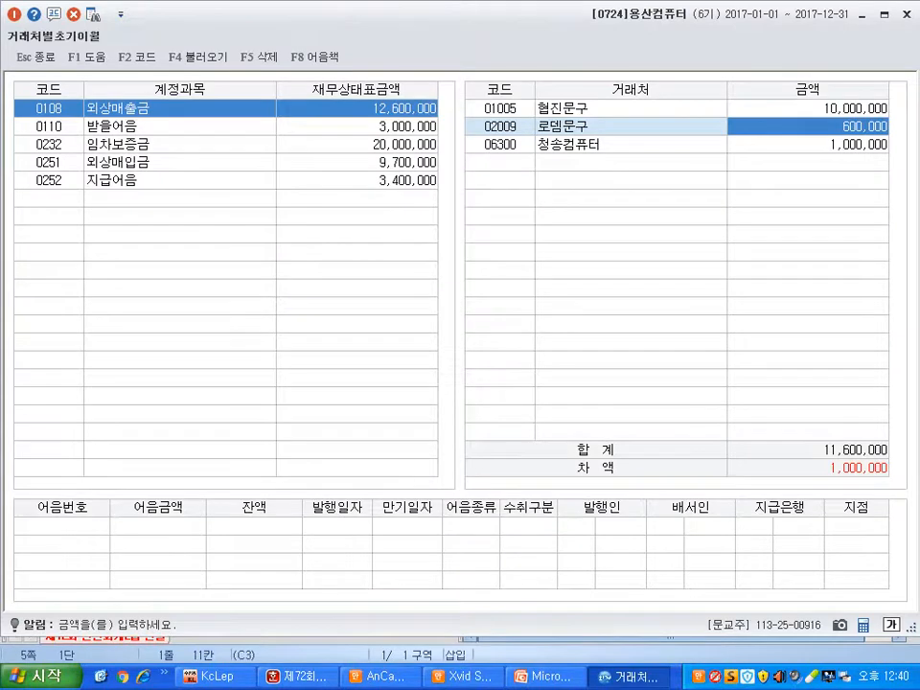
pyautogui.click(501, 144)
pyautogui.press('Return')
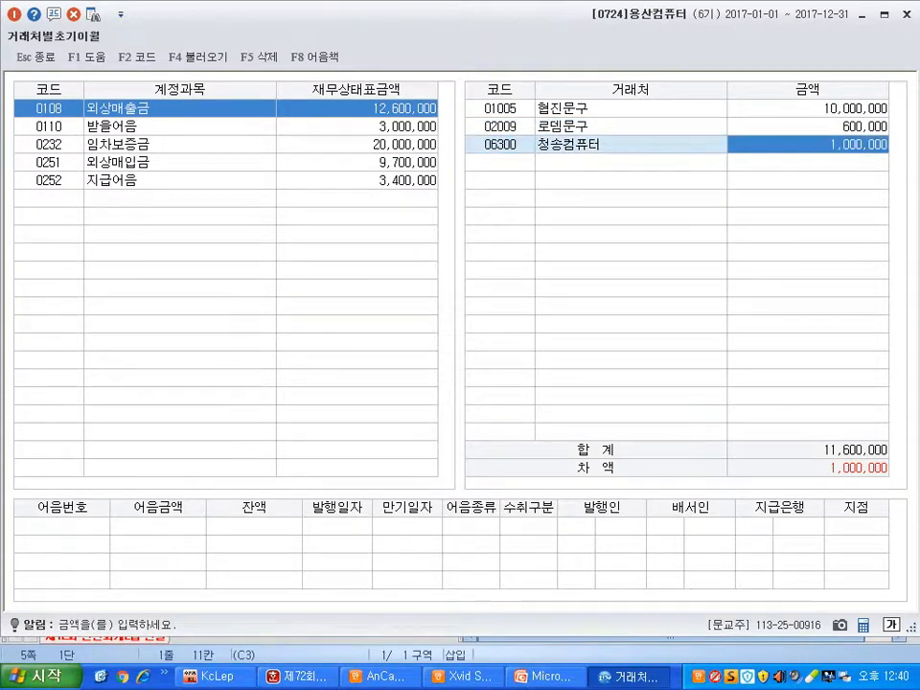
pyautogui.write('2000000')
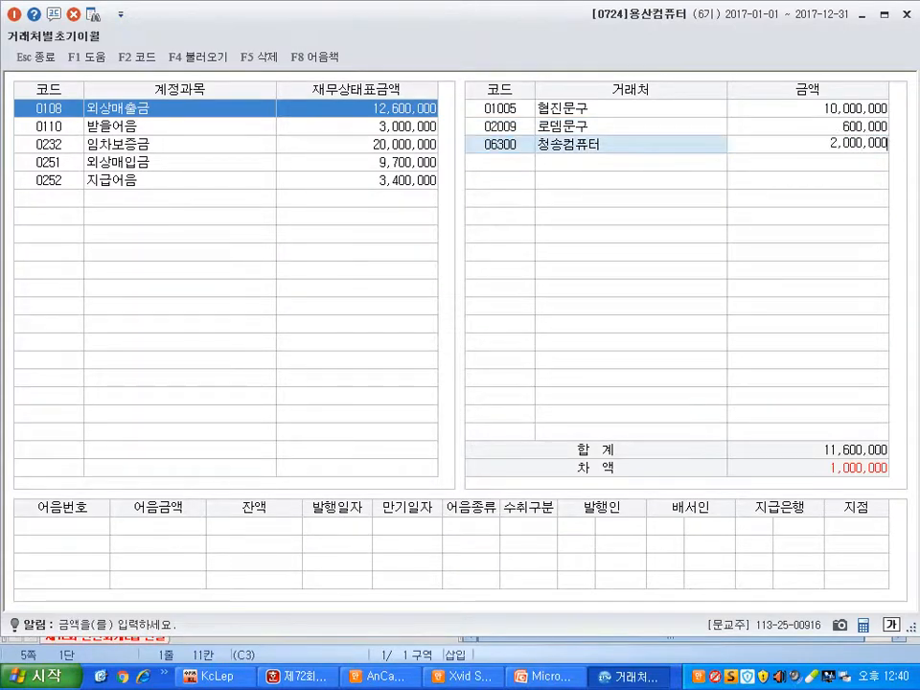
pyautogui.press('Return')
# Check the 협진문구 amount under 외상매출금 in KcLep against the exam document
pyautogui.hotkey('alt', 'Tab')
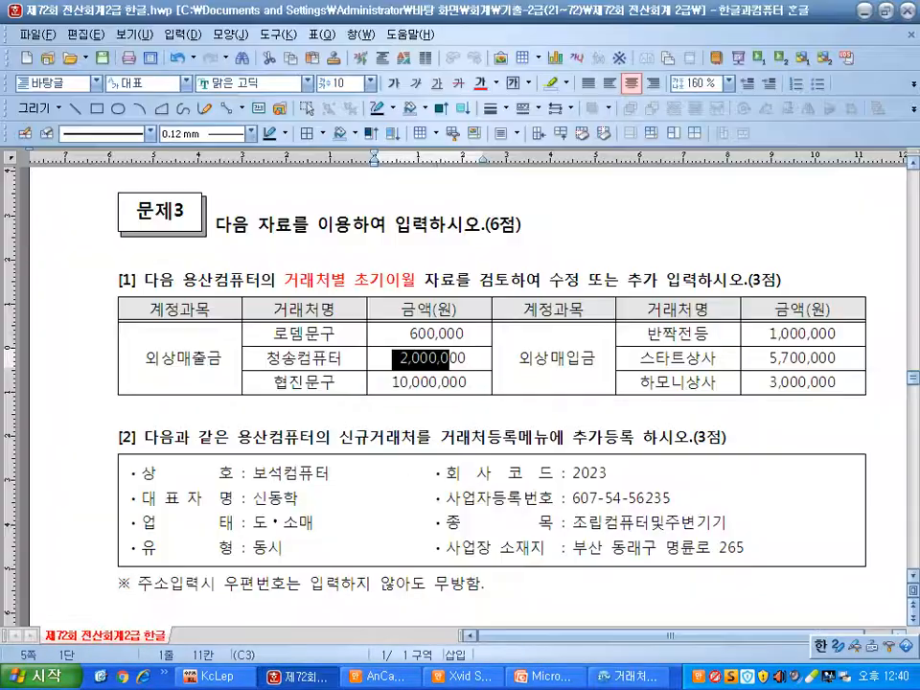
pyautogui.moveTo(273, 383); pyautogui.dragTo(306, 383)
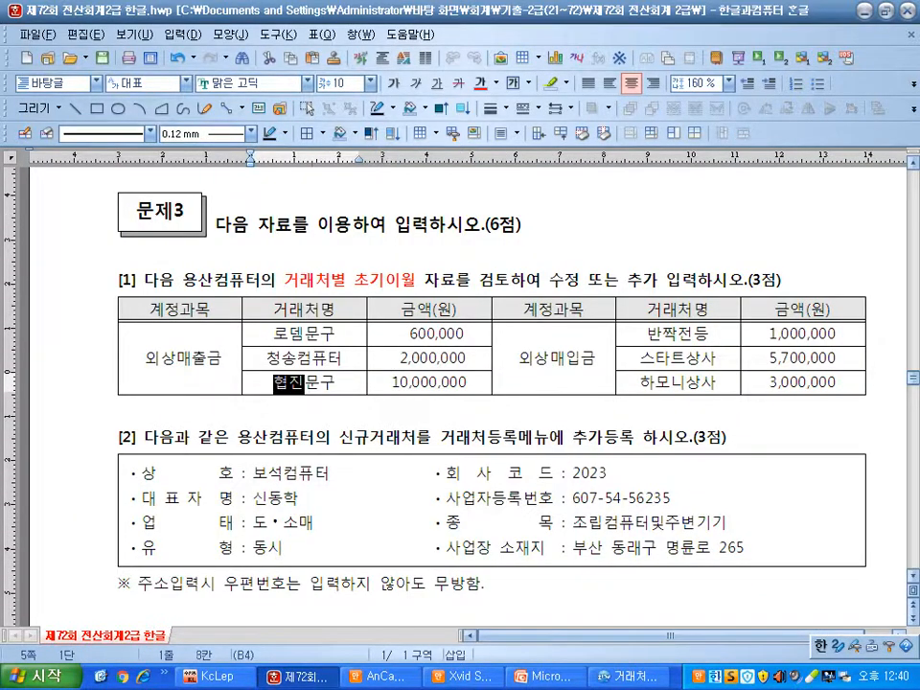
pyautogui.moveTo(393, 383); pyautogui.dragTo(447, 363)
pyautogui.hotkey('alt', 'Tab')
pyautogui.click(808, 109)
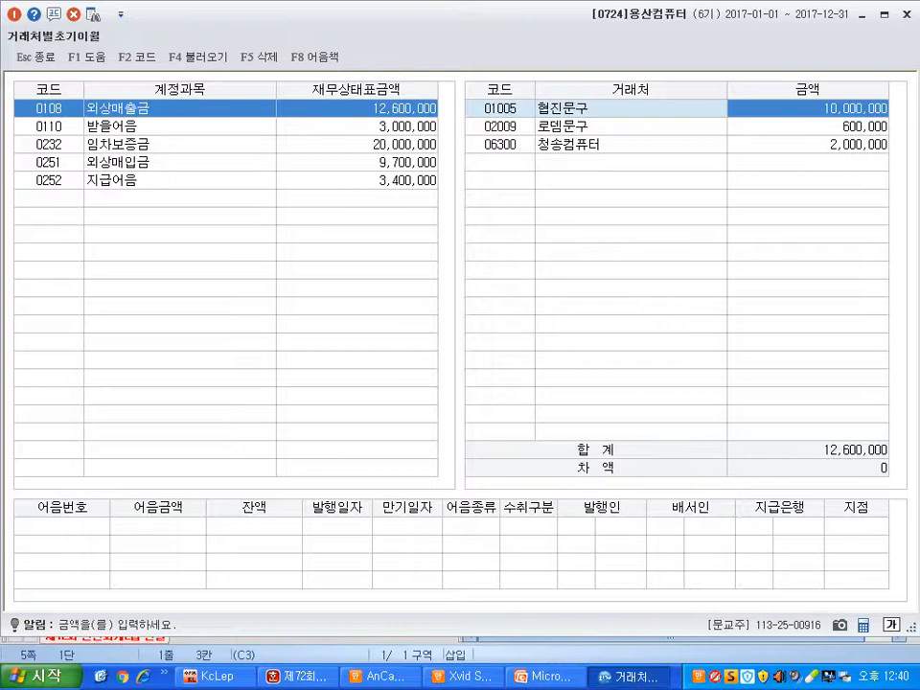
# Select the 외상매입금 account in 거래처별초기이월 and check its 반짝전등 amount against the exam document
pyautogui.hotkey('alt', 'Tab')
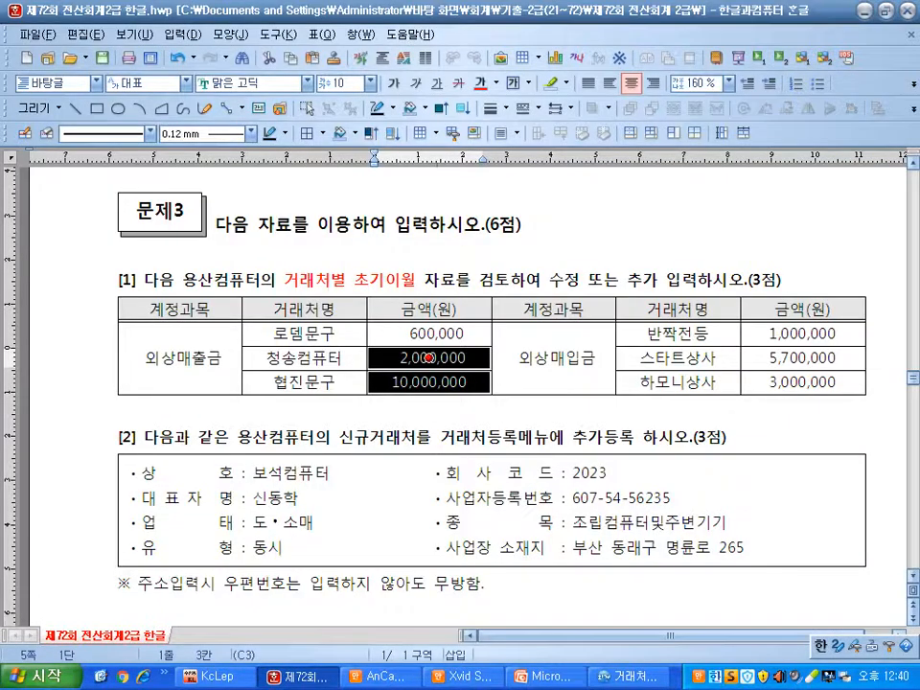
pyautogui.click(554, 357)
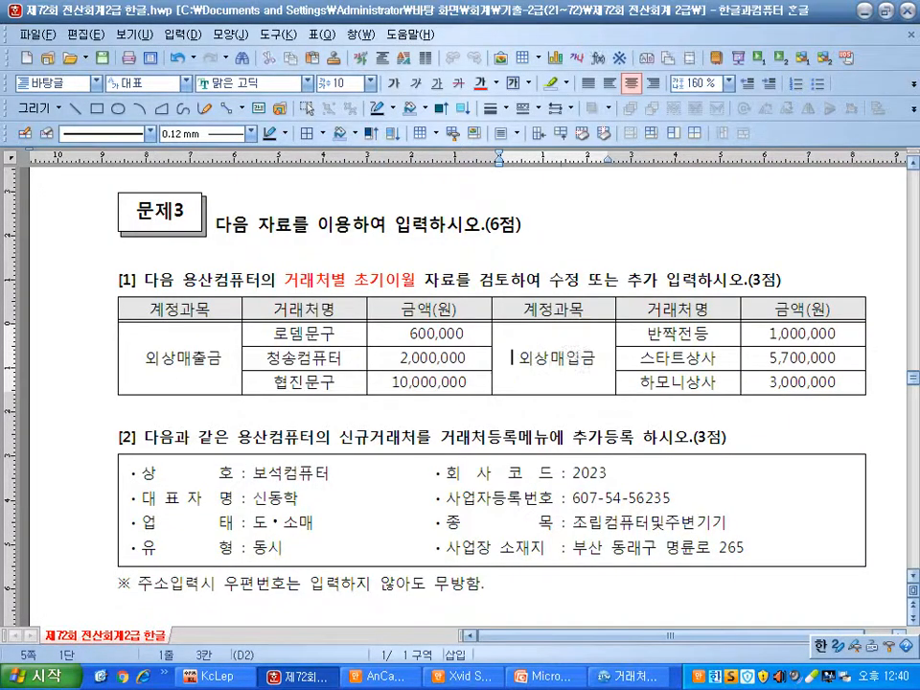
pyautogui.hotkey('alt', 'Tab')
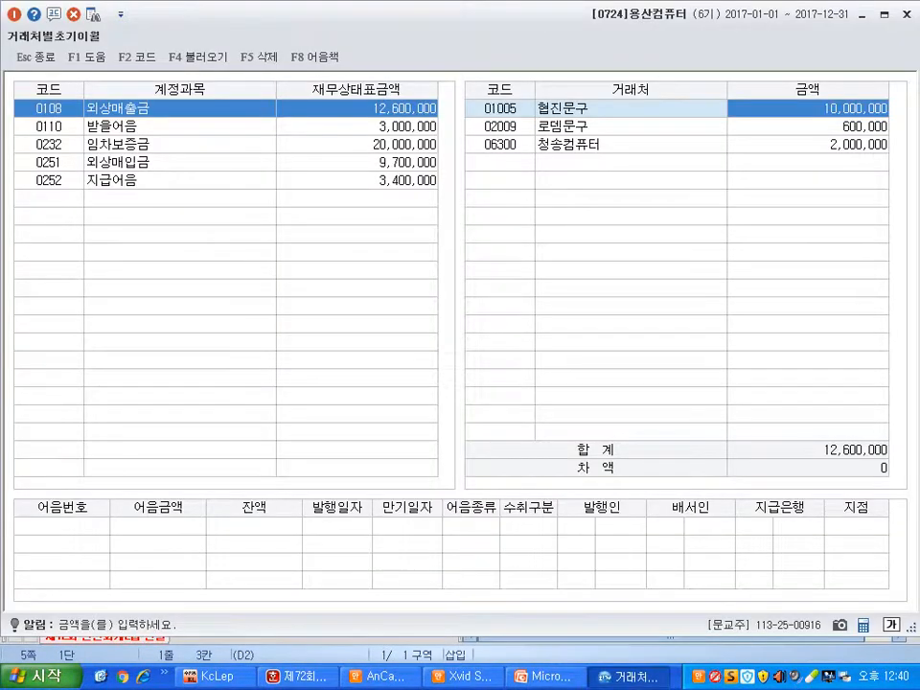
pyautogui.click(356, 162)
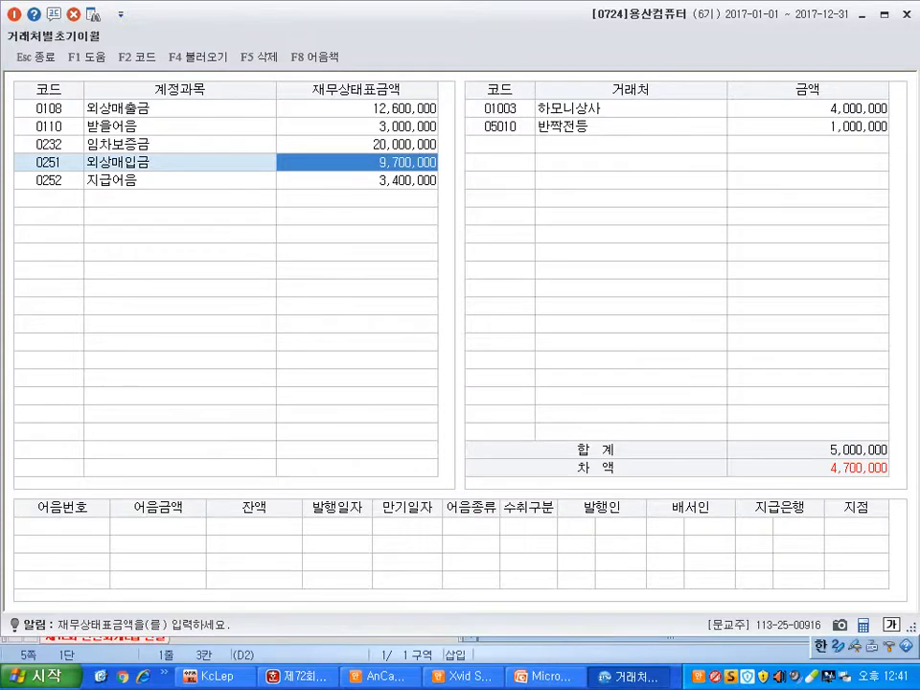
pyautogui.hotkey('alt', 'Tab')
pyautogui.moveTo(648, 334); pyautogui.dragTo(676, 334)
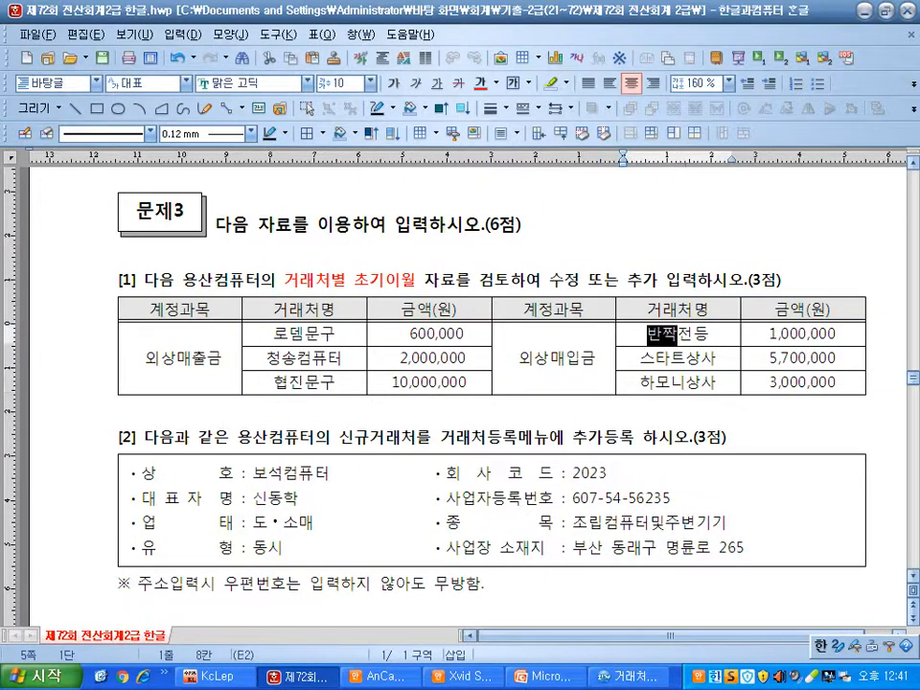
pyautogui.hotkey('alt', 'Tab')
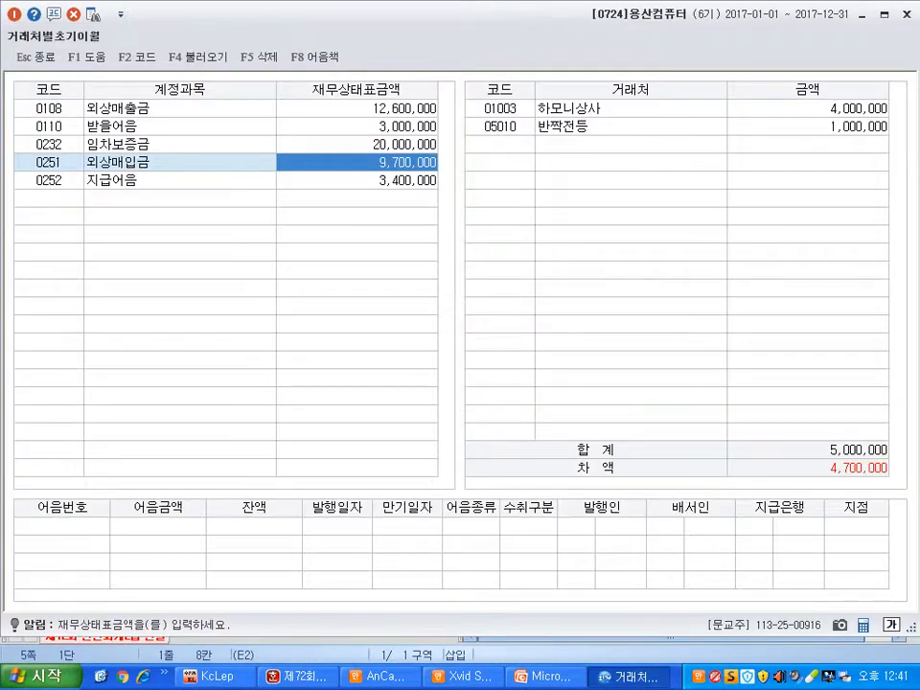
pyautogui.press('Return')
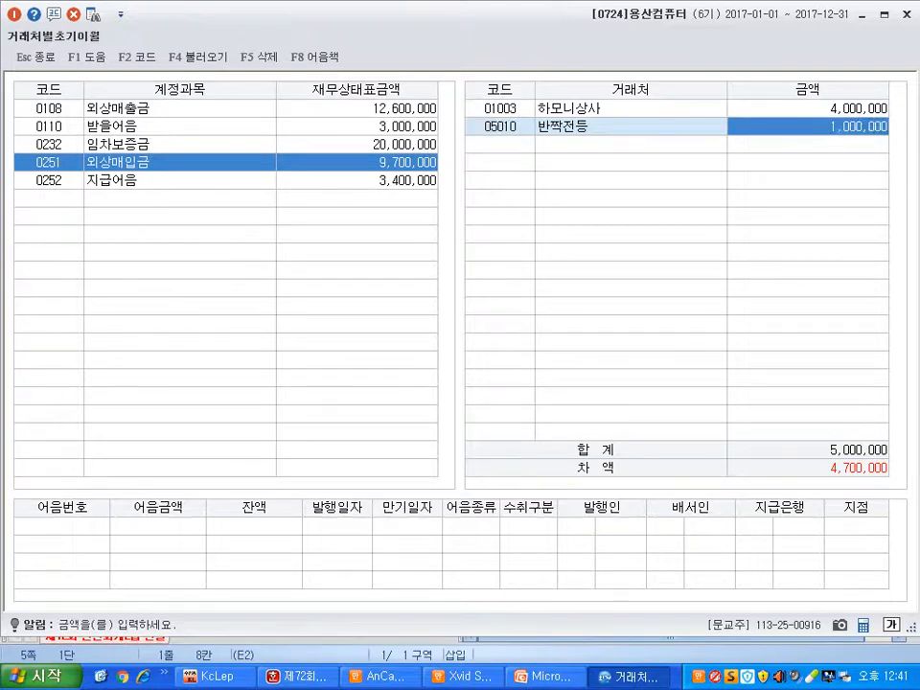
# Find 스타트상사 in the exam document and add it under 외상매입금 by searching the 거래처도움 list for 스타
pyautogui.hotkey('alt', 'Tab')
pyautogui.moveTo(641, 359); pyautogui.dragTo(656, 358)
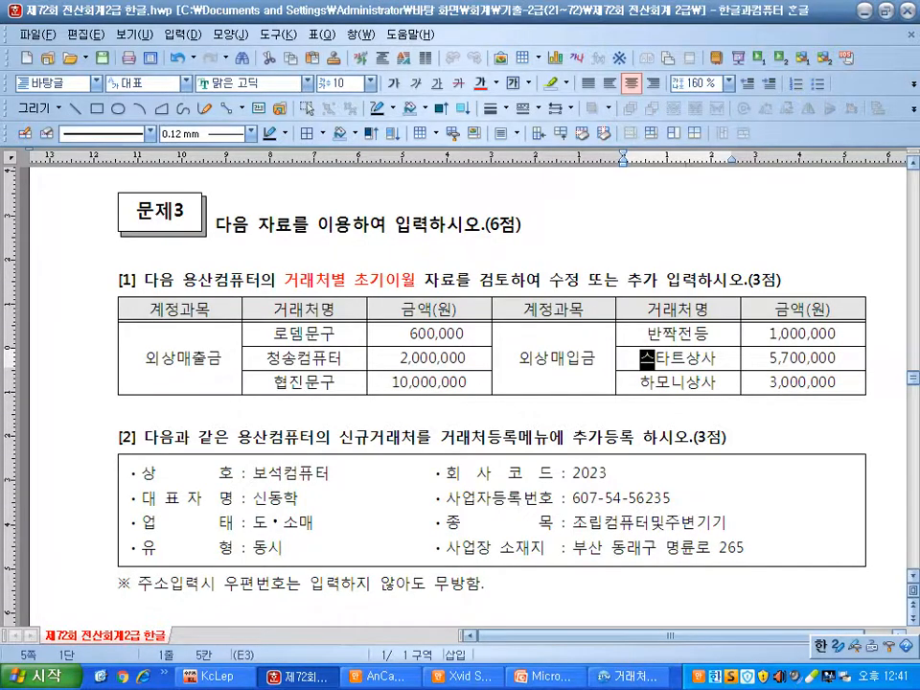
pyautogui.moveTo(769, 359); pyautogui.dragTo(838, 358)
pyautogui.hotkey('alt', 'Tab')
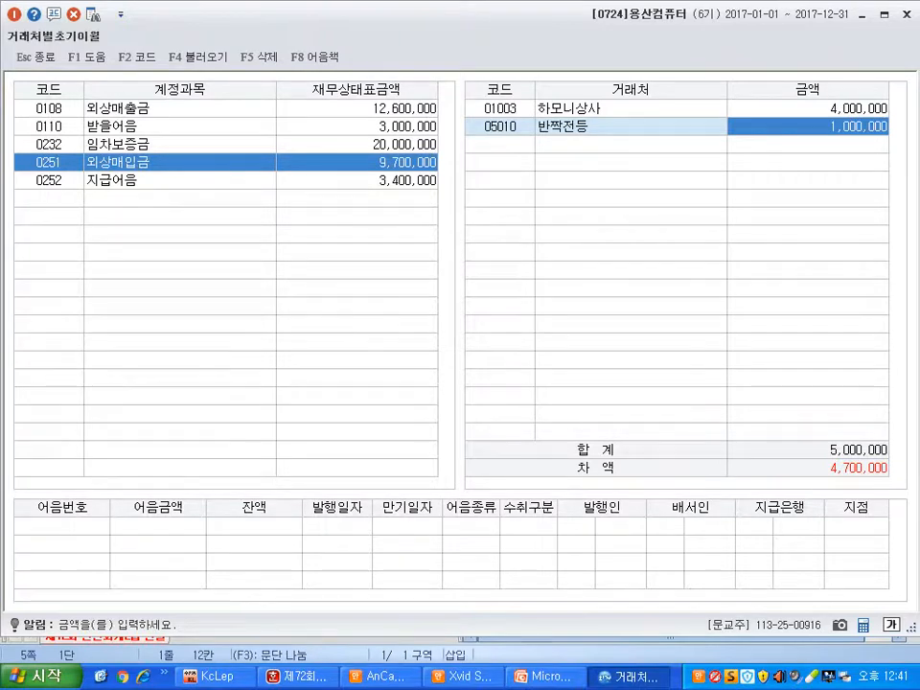
pyautogui.press('Return')
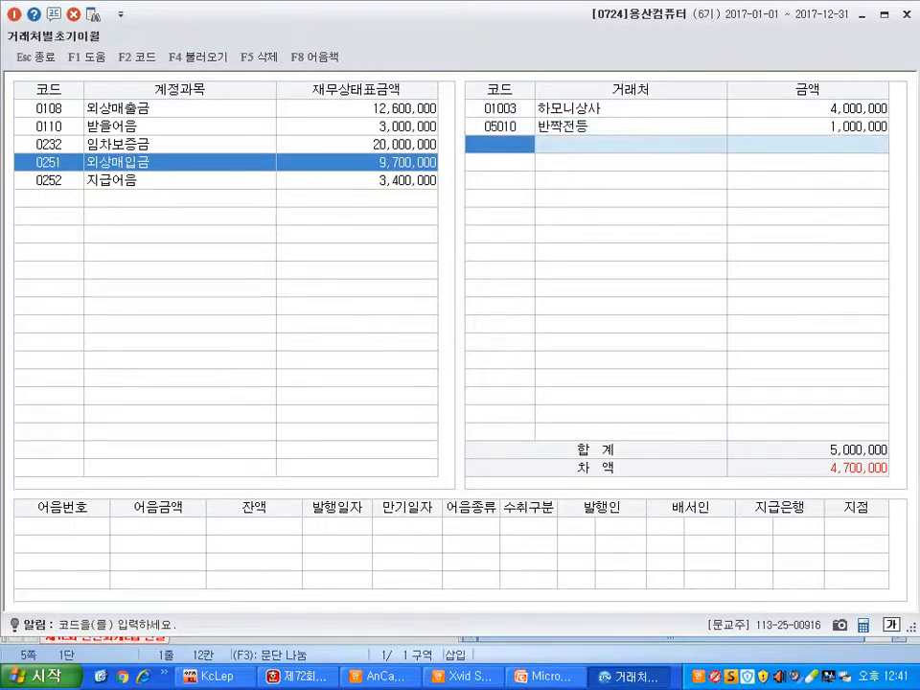
pyautogui.press('Hangul')
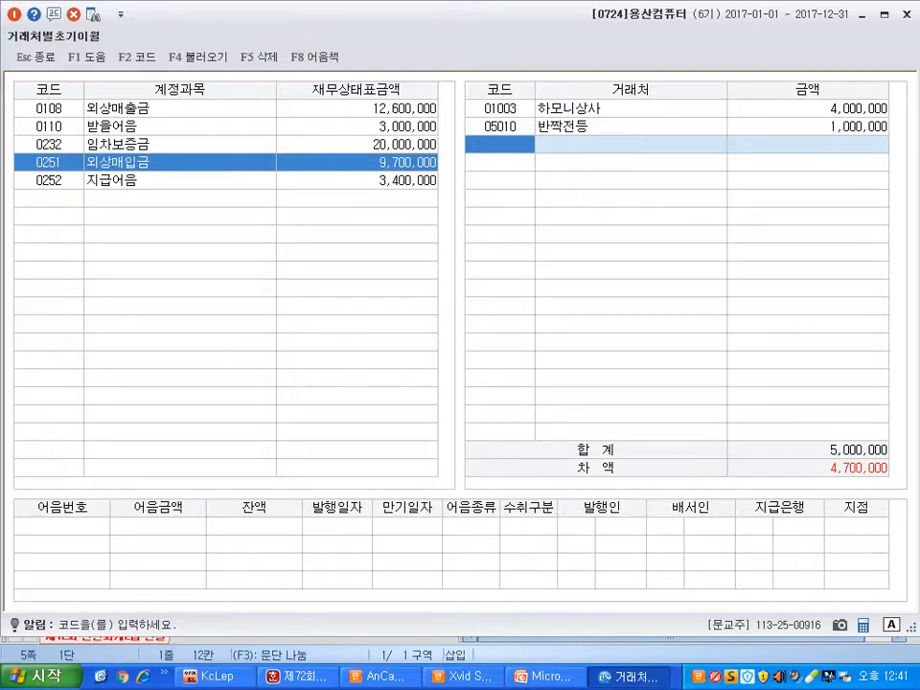
pyautogui.press('F2')
pyautogui.write('스타')
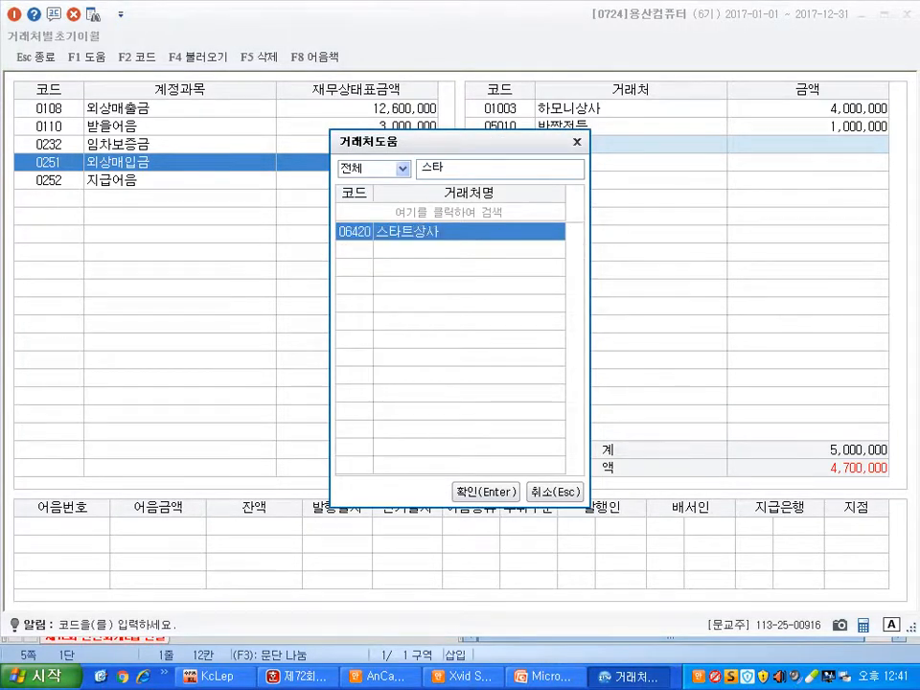
pyautogui.press('Return')
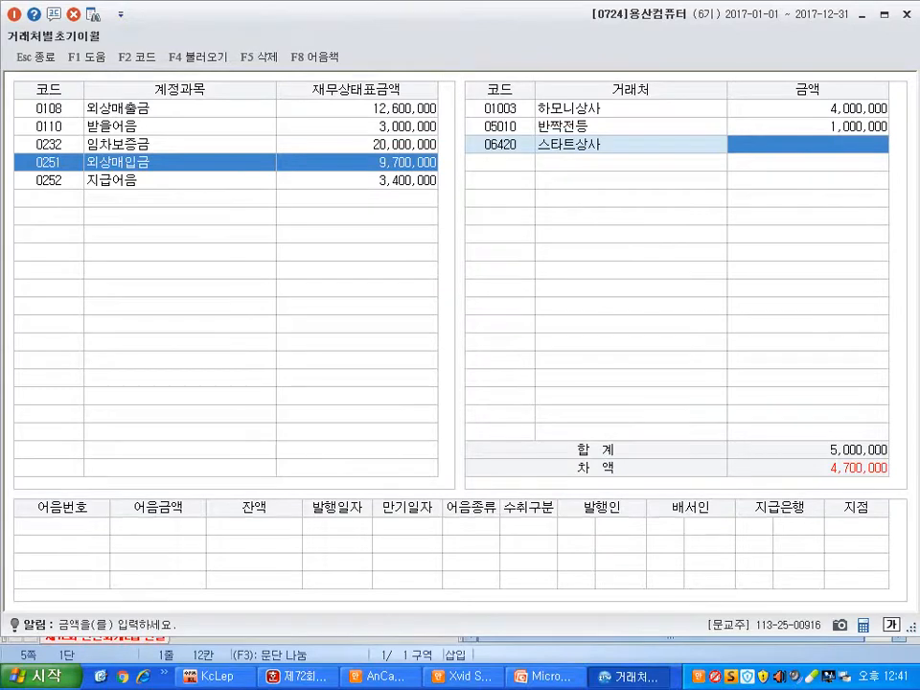
# Recheck the 스타트상사 amount in the exam document and enter 5,700,000 for it under 외상매입금
pyautogui.hotkey('alt', 'Tab')
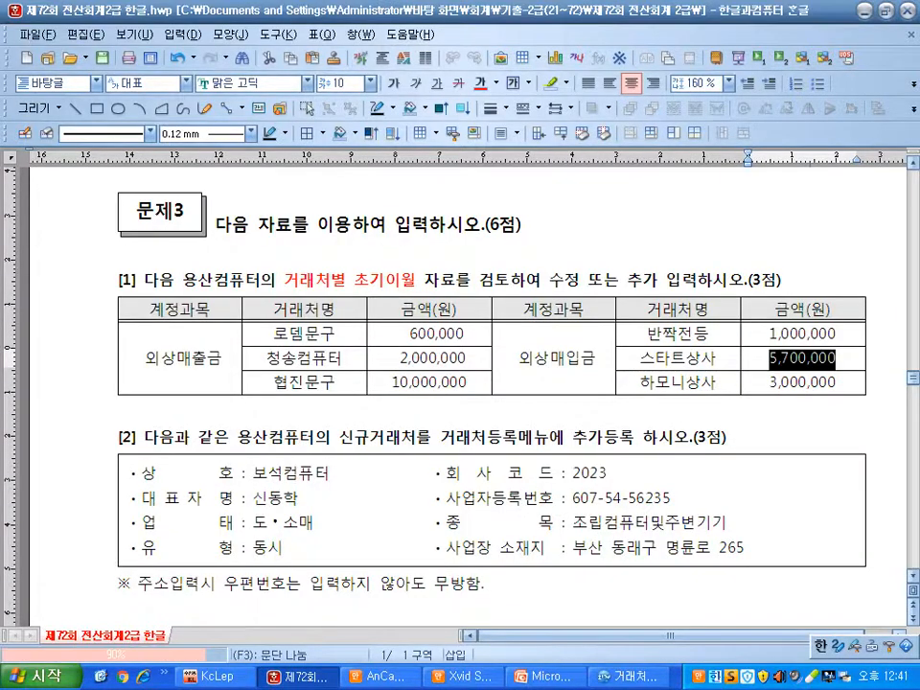
pyautogui.hotkey('alt', 'Tab')
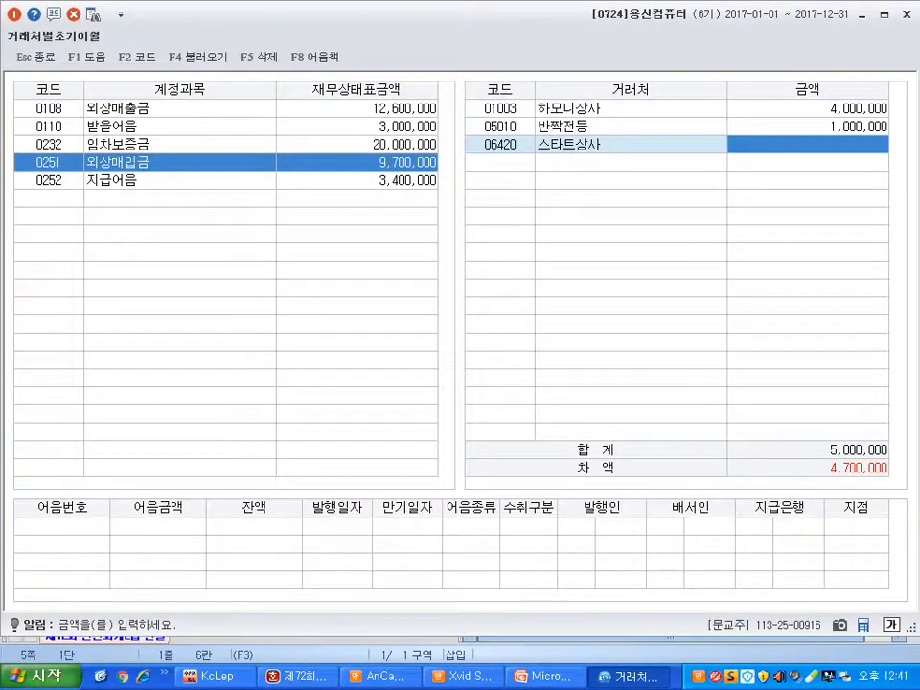
pyautogui.write('5700000')
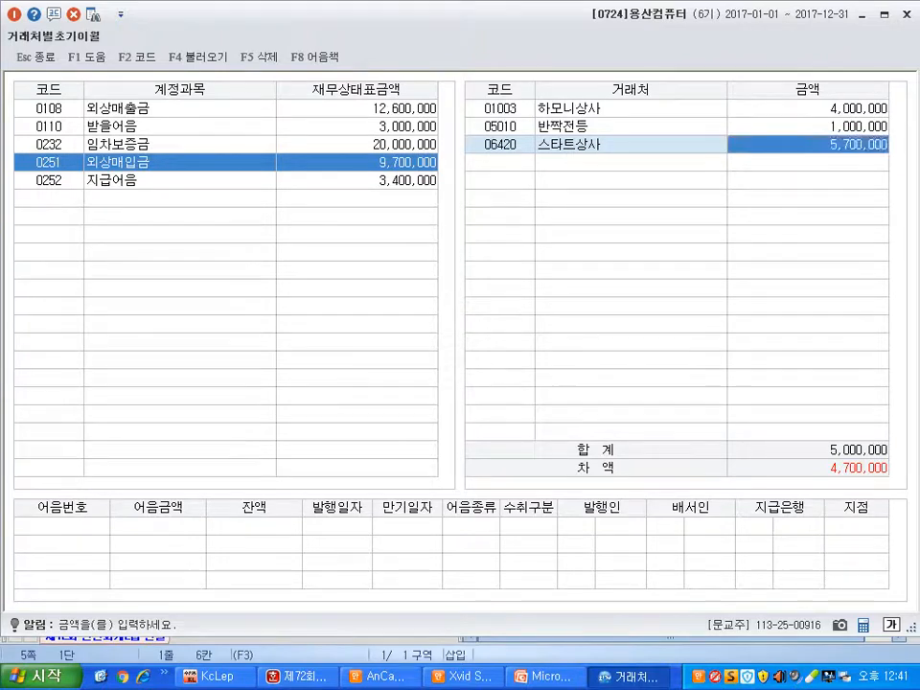
pyautogui.press('Return')
# Recheck the 하모니상사 amount in the exam document, set it to 3,000,000 under 외상매입금, and close 거래처별초기이월
pyautogui.hotkey('alt', 'Tab')
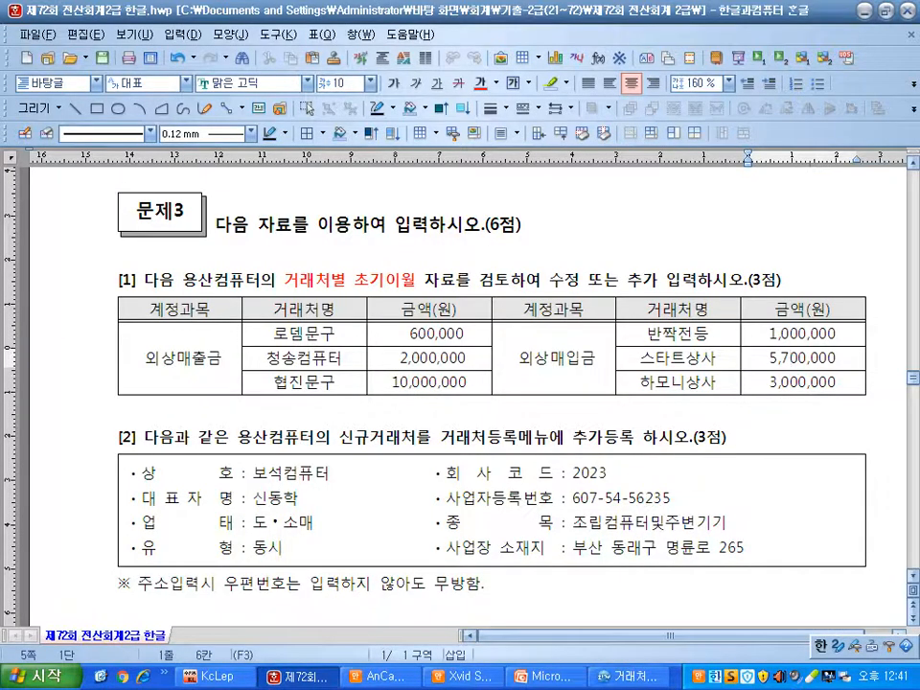
pyautogui.hotkey('alt', 'Tab')
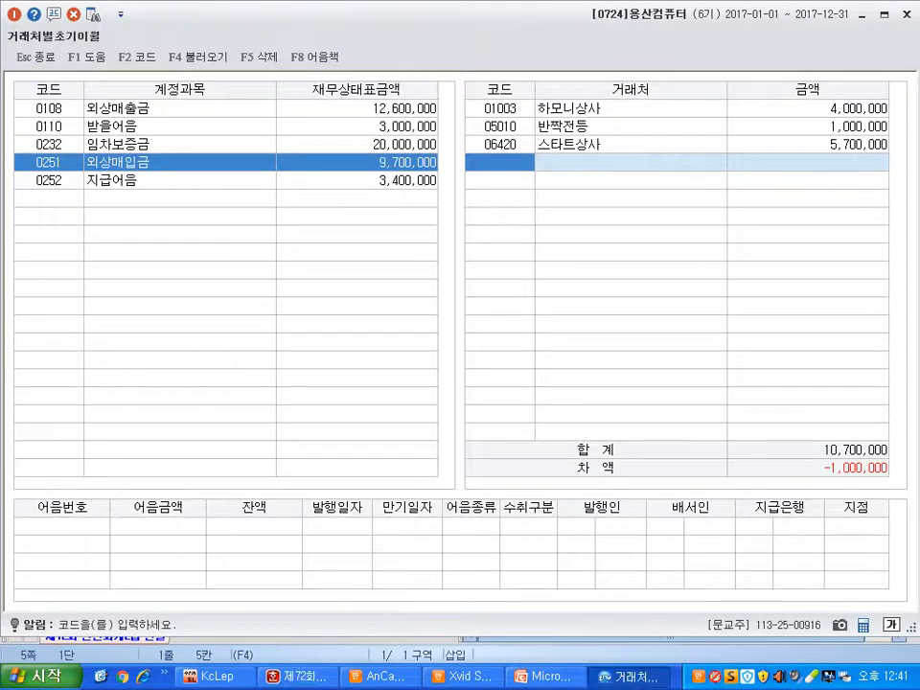
pyautogui.click(808, 108)
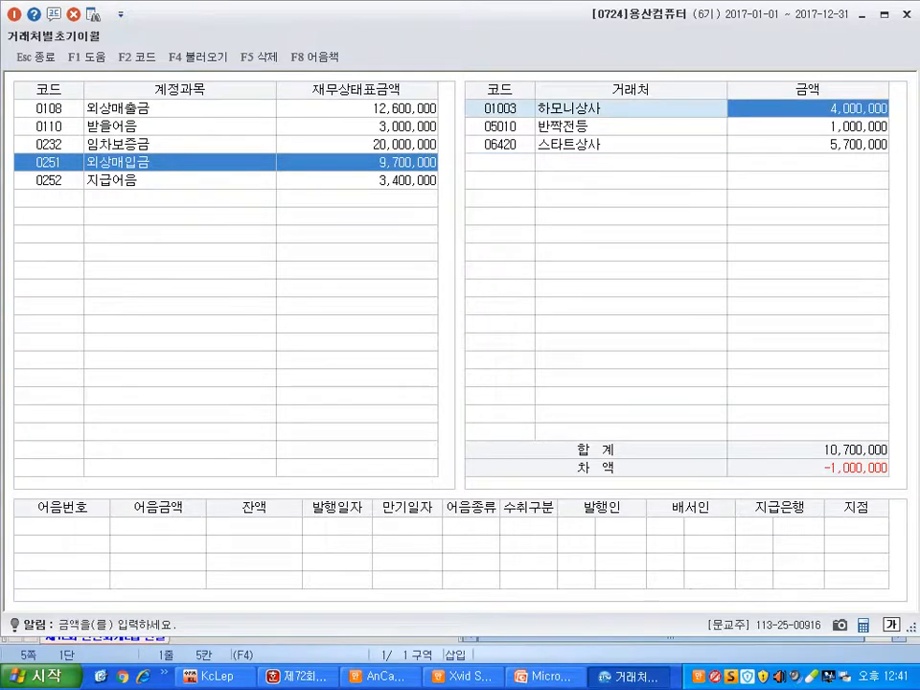
pyautogui.write('3000000')
pyautogui.press('Return')
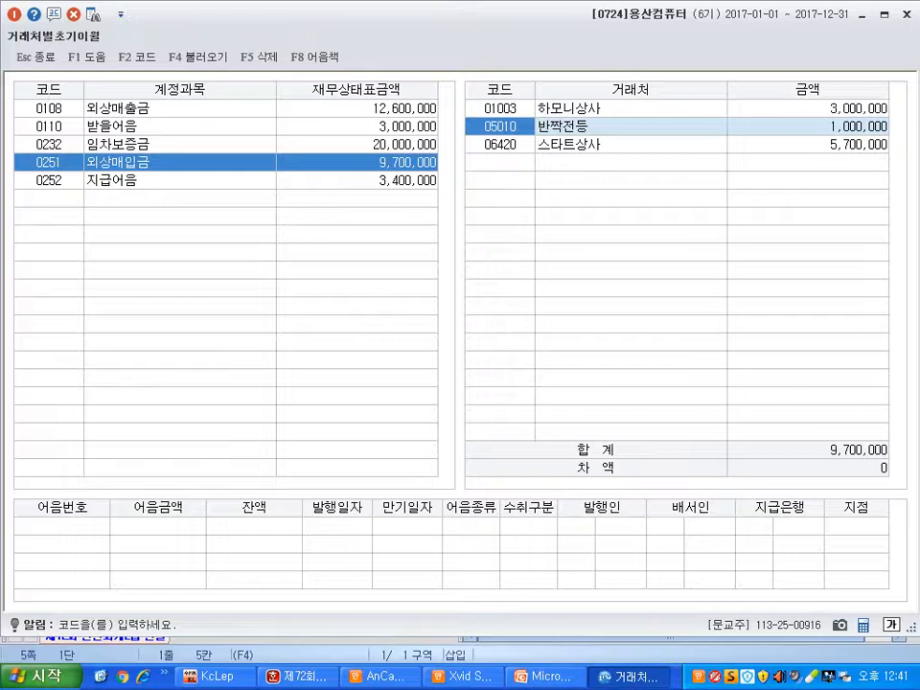
pyautogui.press('Escape')
pyautogui.press('Escape')
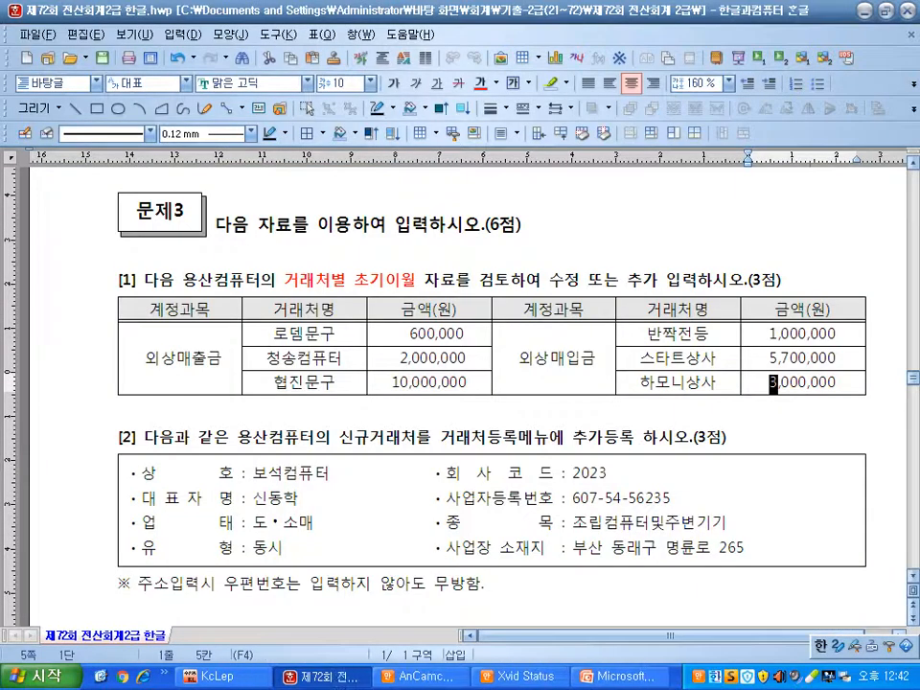
# Review item [2] of 문제3 in the exam document and open 거래처등록 in KcLep
pyautogui.moveTo(120, 281); pyautogui.dragTo(119, 411)
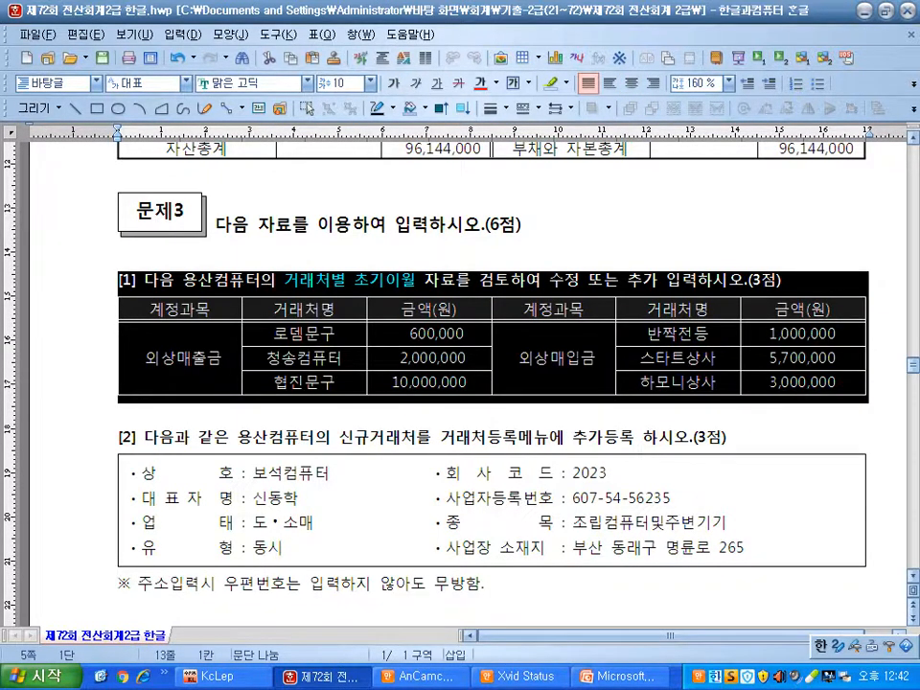
pyautogui.scroll(-3, 491, 384)
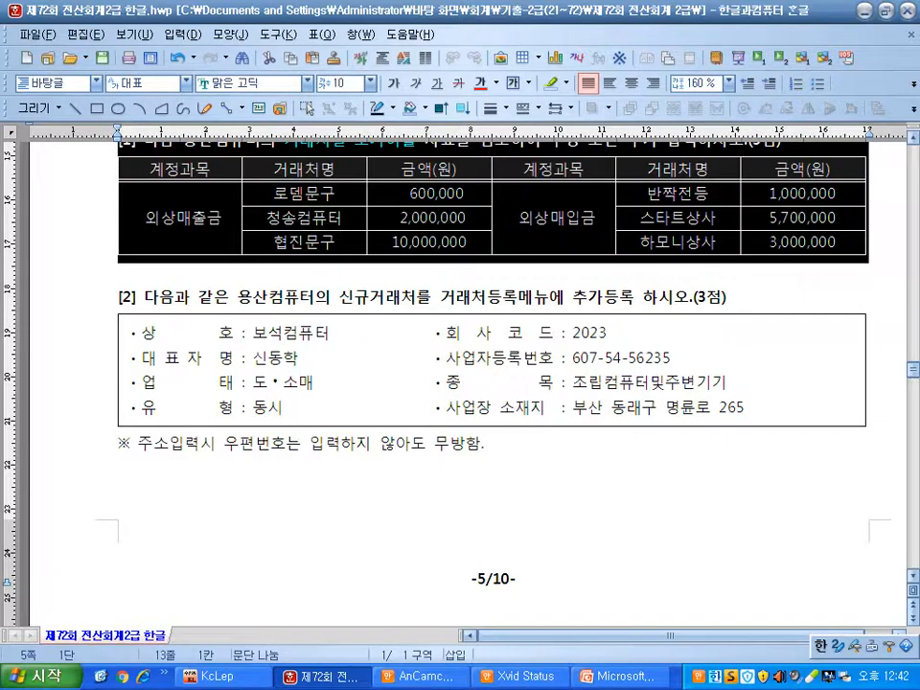
pyautogui.moveTo(236, 298); pyautogui.dragTo(587, 298)
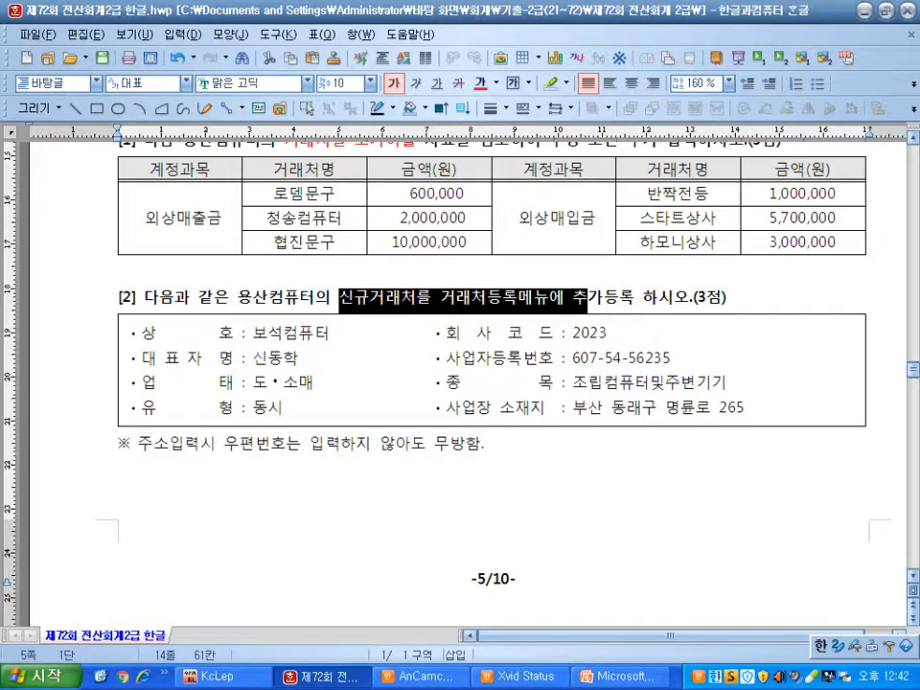
pyautogui.click(398, 298)
pyautogui.hotkey('alt', 'Tab')
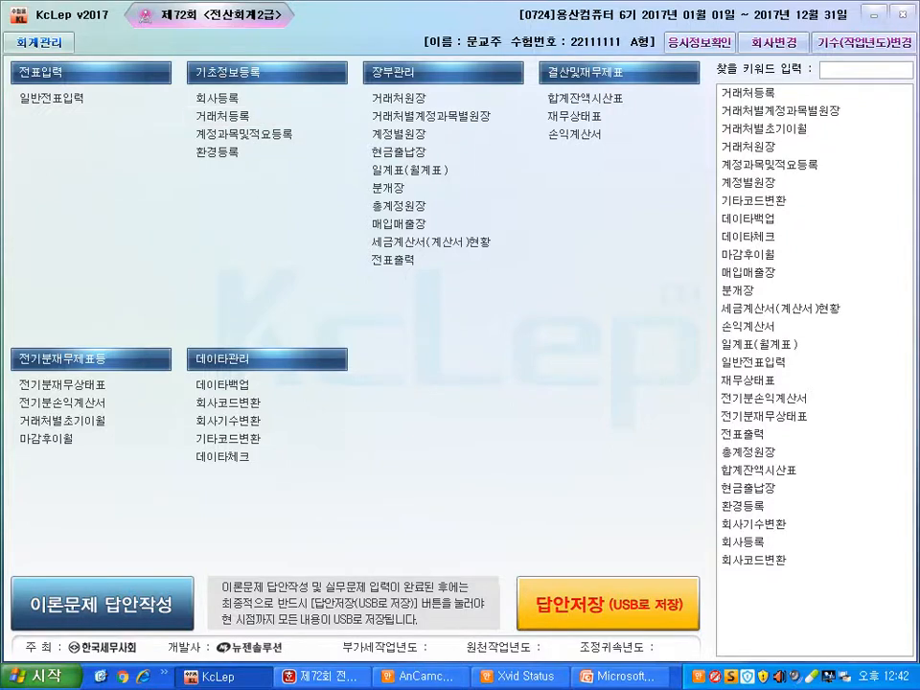
pyautogui.click(224, 116)
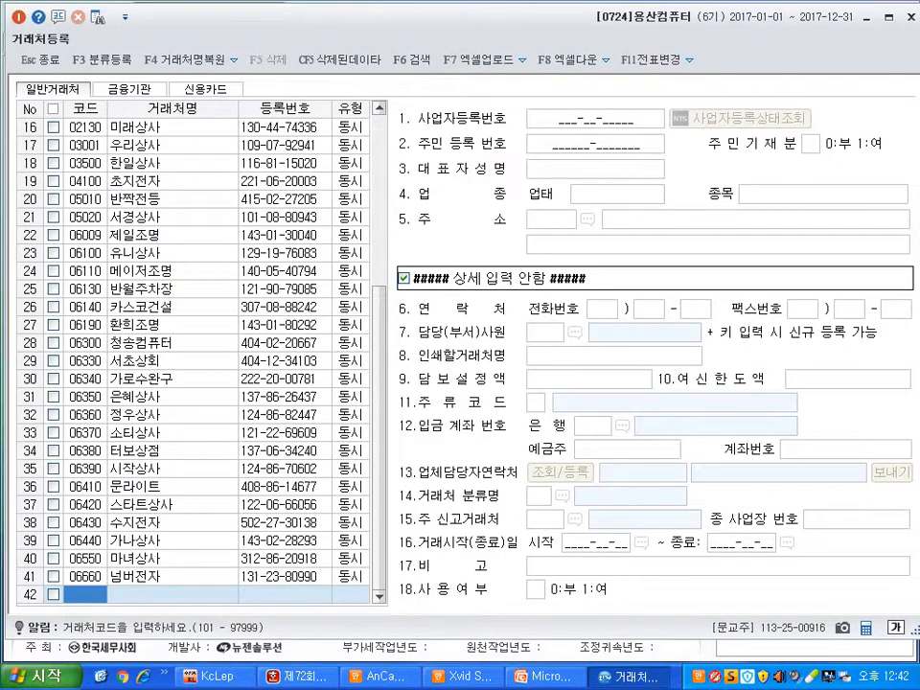
pyautogui.click(217, 677)
pyautogui.click(629, 677)
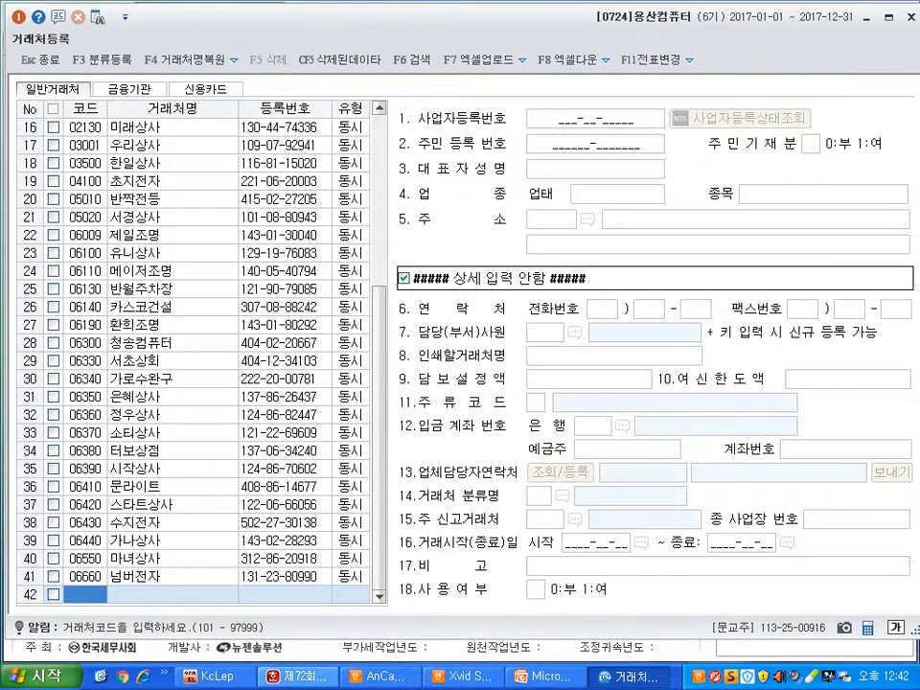
# Look up the 회사코드 in the exam document and enter 2023 as the code of a new 일반거래처 row
pyautogui.hotkey('alt', 'Tab')
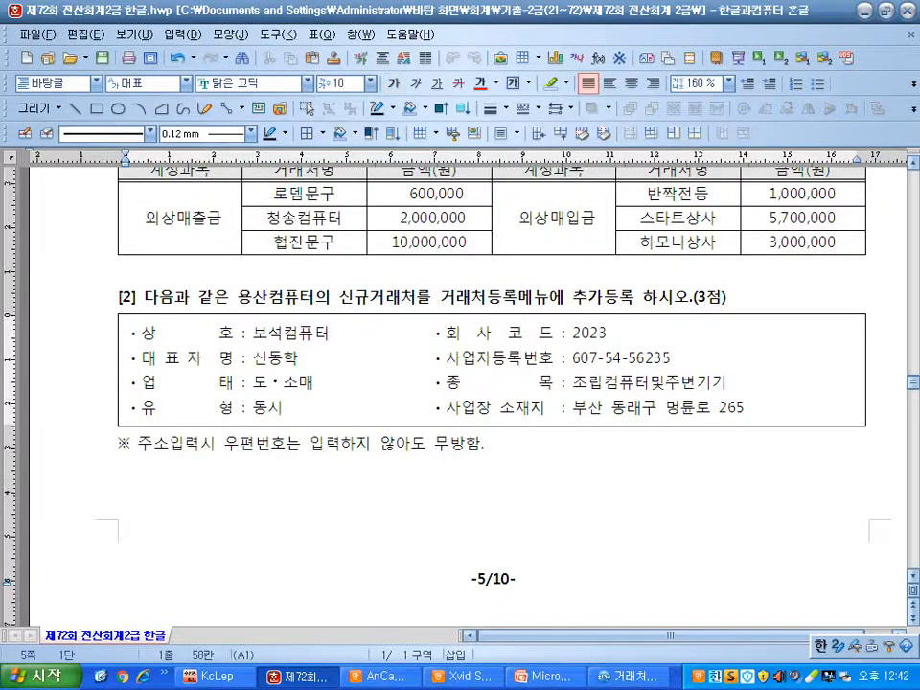
pyautogui.moveTo(572, 334); pyautogui.dragTo(609, 334)
pyautogui.hotkey('alt', 'Tab')
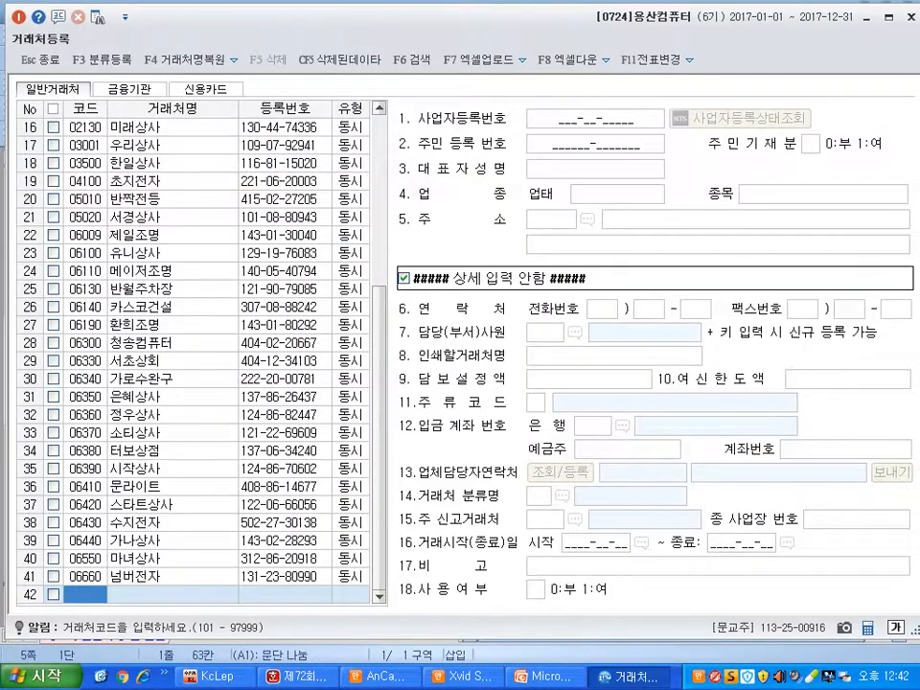
pyautogui.write('2023')
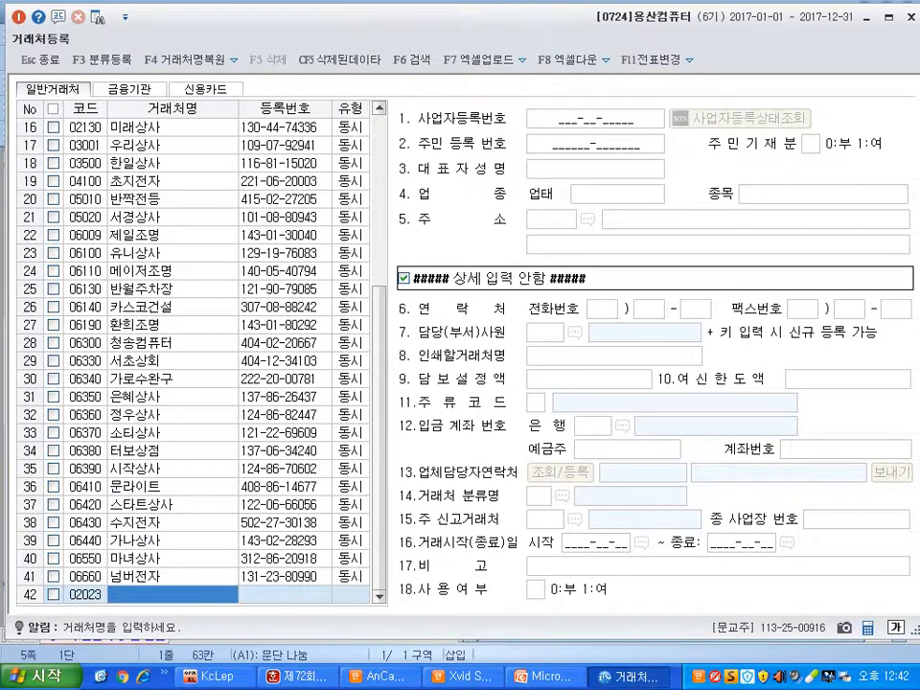
# Copy the 상호 보석컴퓨터 from the exam document into the 거래처명 of the new 2023 entry
pyautogui.hotkey('alt', 'Tab')
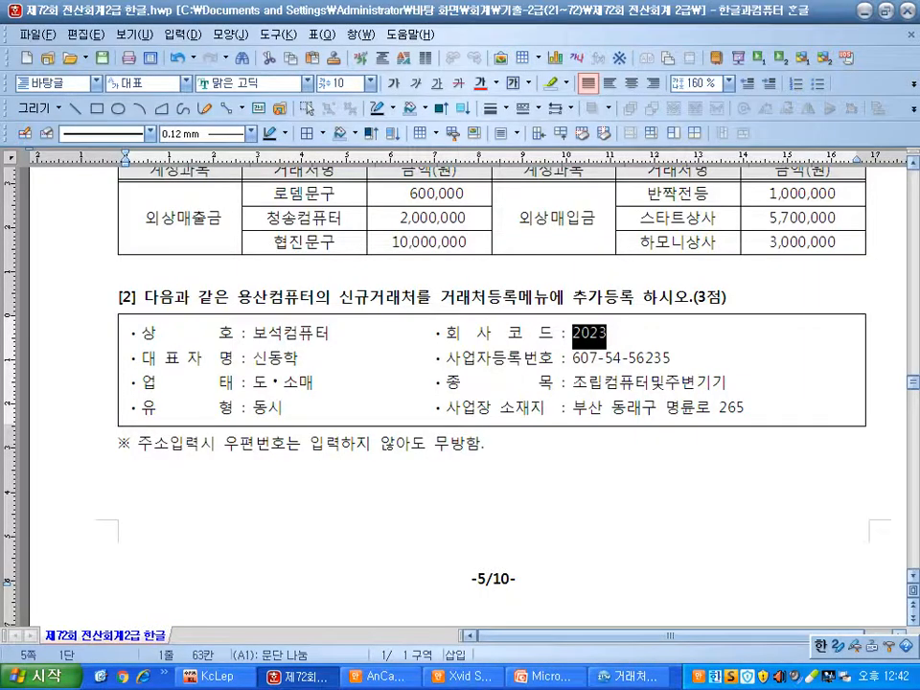
pyautogui.moveTo(254, 335); pyautogui.dragTo(330, 334)
pyautogui.hotkey('ctrl', 'c')
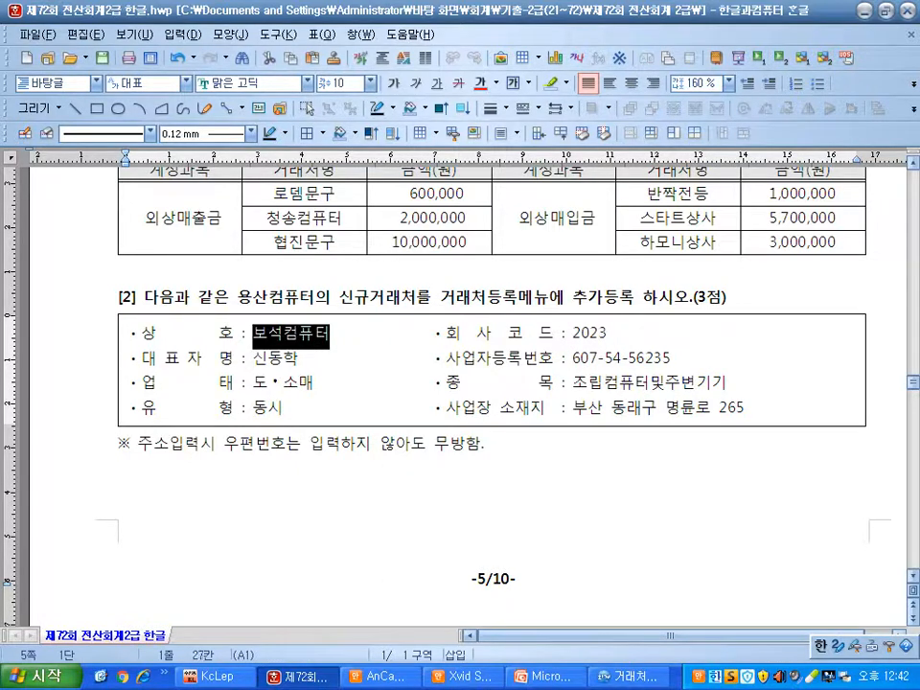
pyautogui.hotkey('alt', 'Tab')
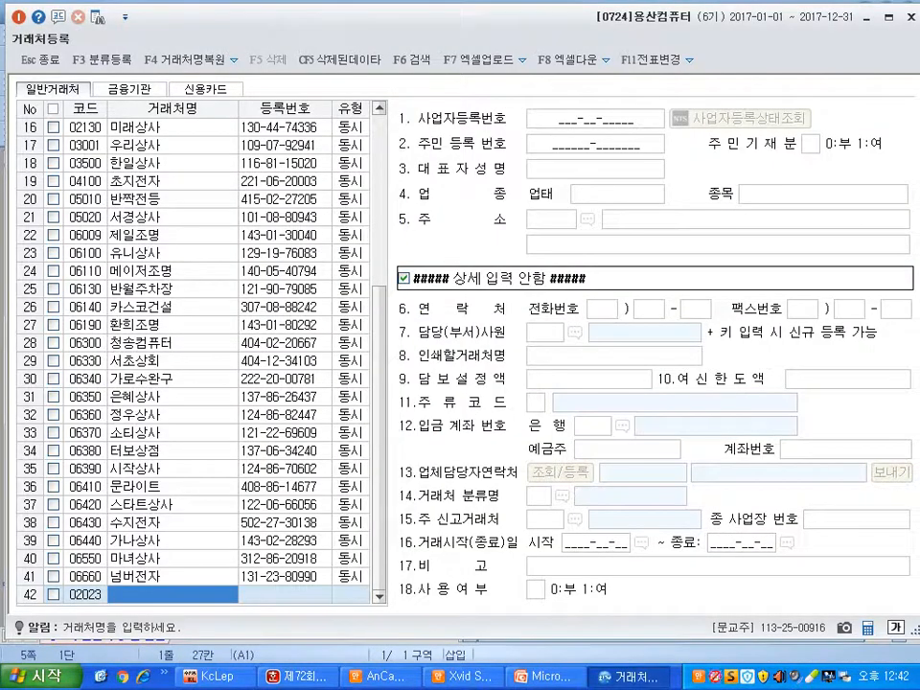
pyautogui.hotkey('ctrl', 'v')
pyautogui.press('Return')
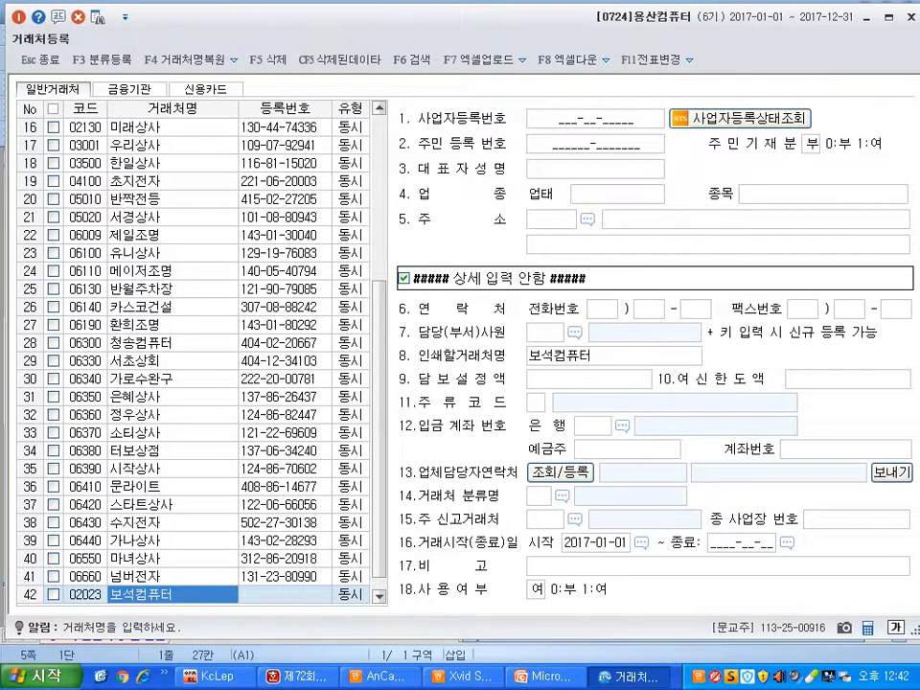
# Look through the 금융기관 and 신용카드 lists in 거래처등록 and return to the 일반거래처 list
pyautogui.click(129, 90)
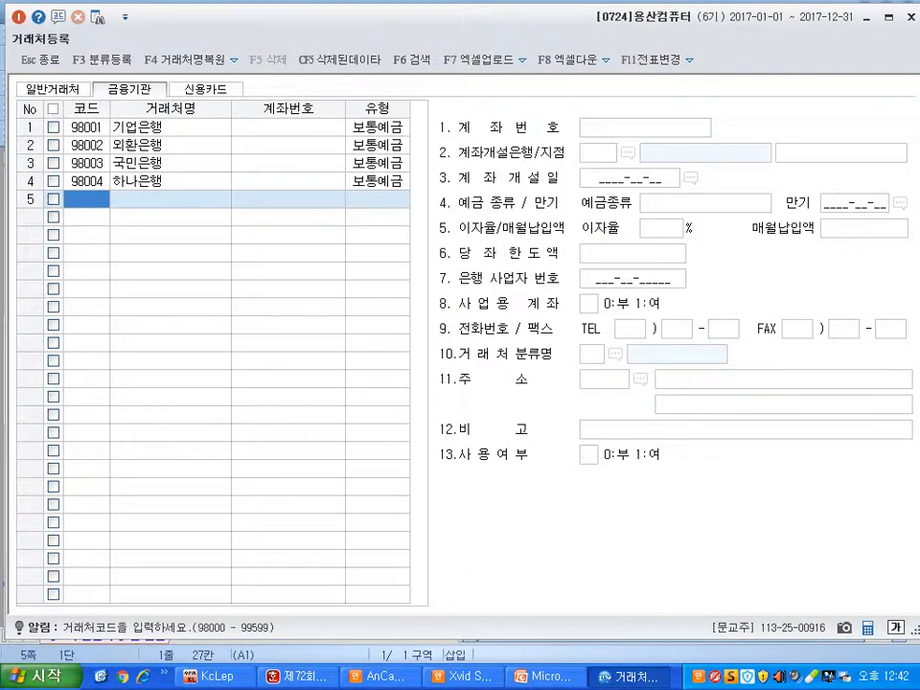
pyautogui.click(206, 89)
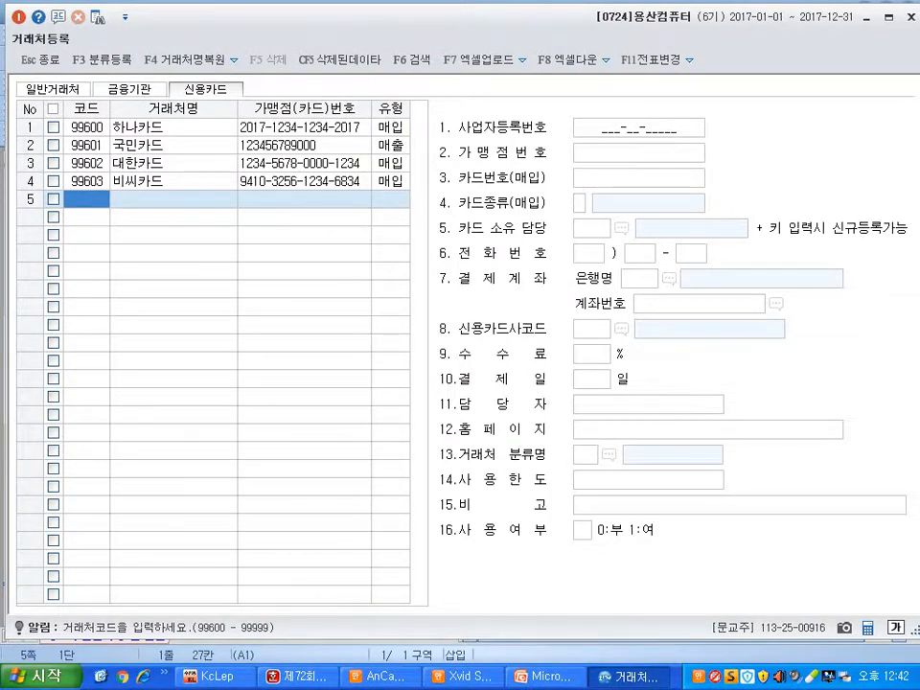
pyautogui.click(53, 89)
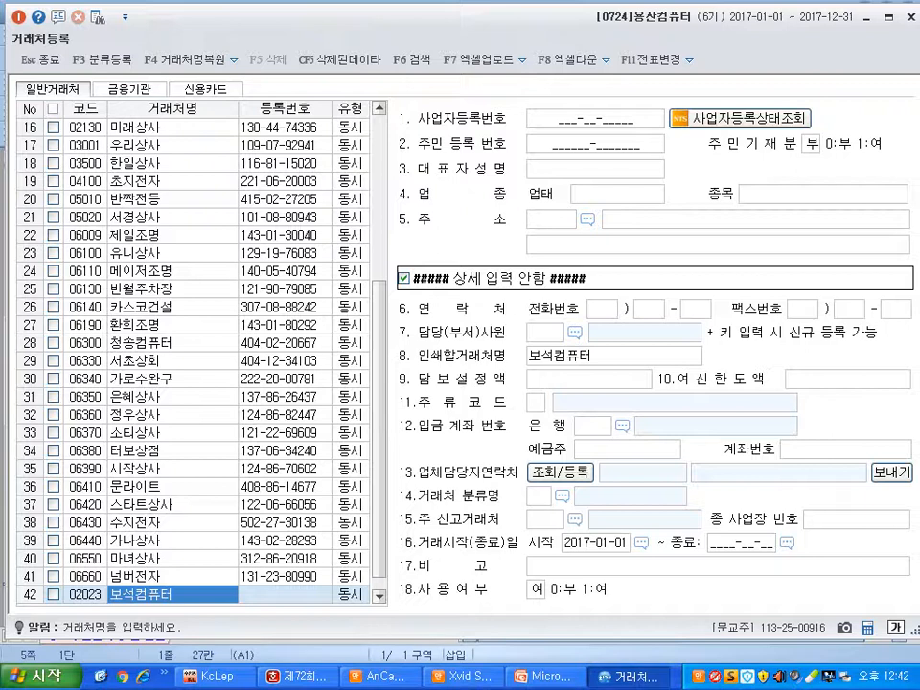
pyautogui.click(130, 89)
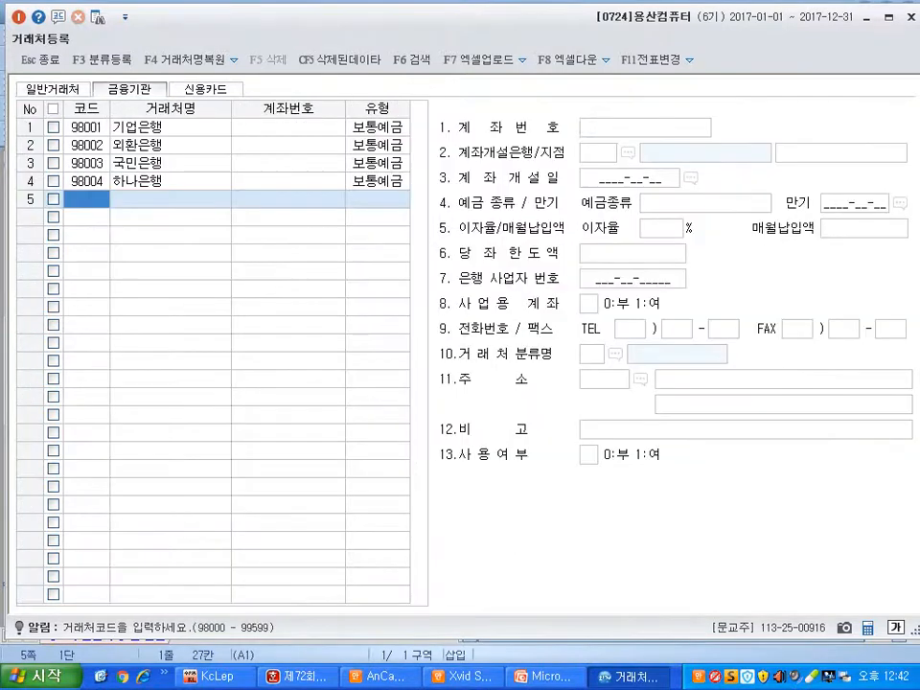
pyautogui.click(53, 89)
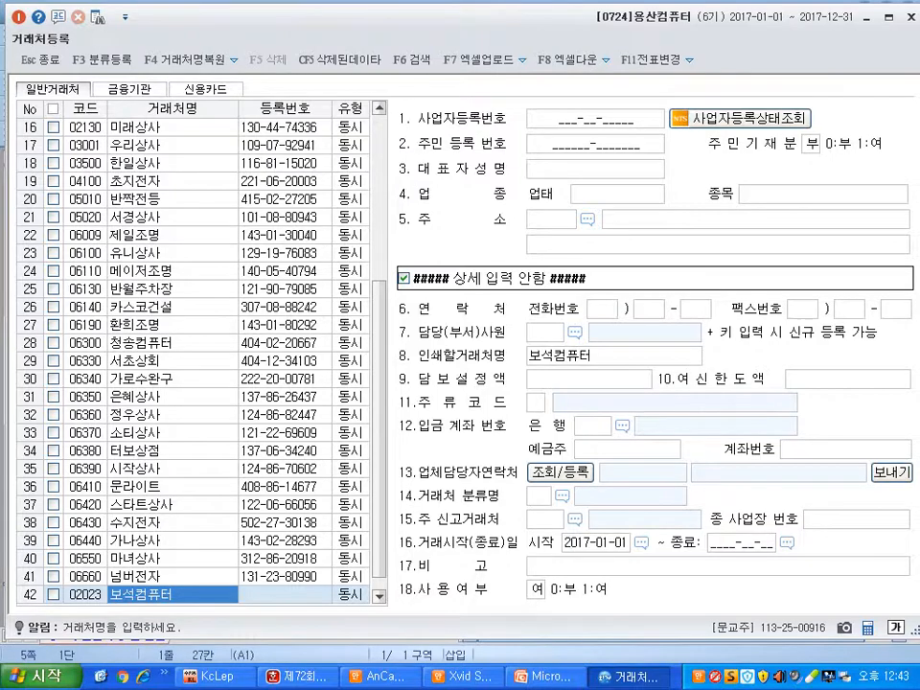
# Strike through the 상호 and 회사코드 line of item [2] in the exam document
pyautogui.hotkey('alt', 'Tab')
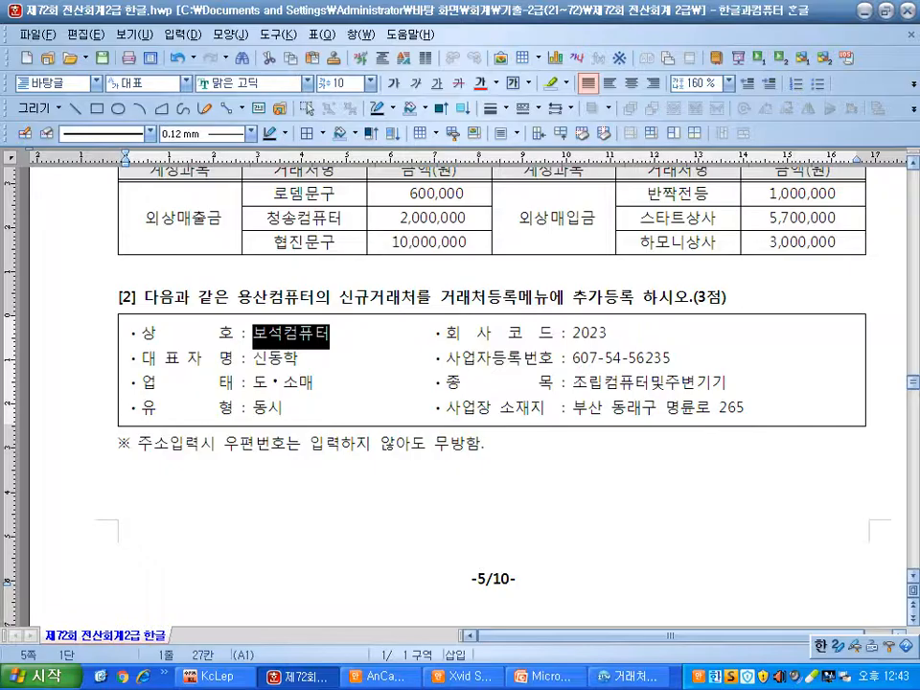
pyautogui.click(173, 334)
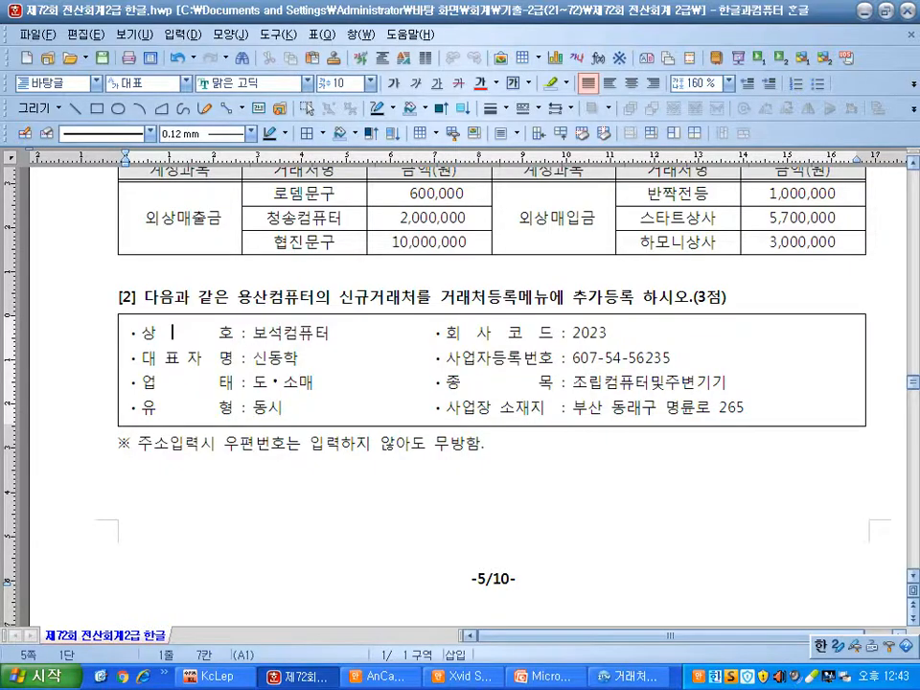
pyautogui.moveTo(127, 336); pyautogui.dragTo(609, 335)
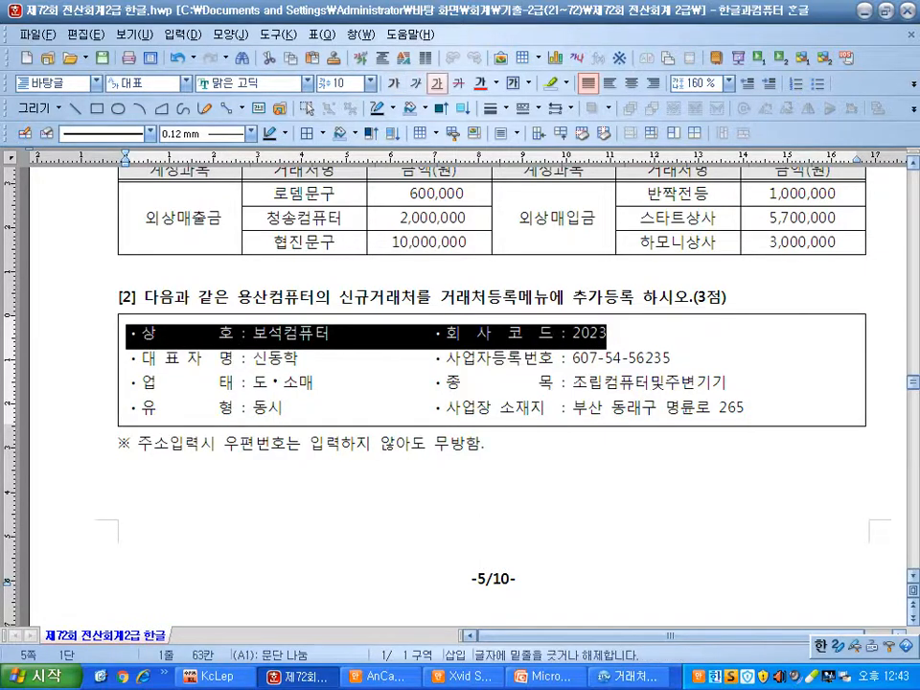
pyautogui.click(458, 83)
pyautogui.click(305, 381)
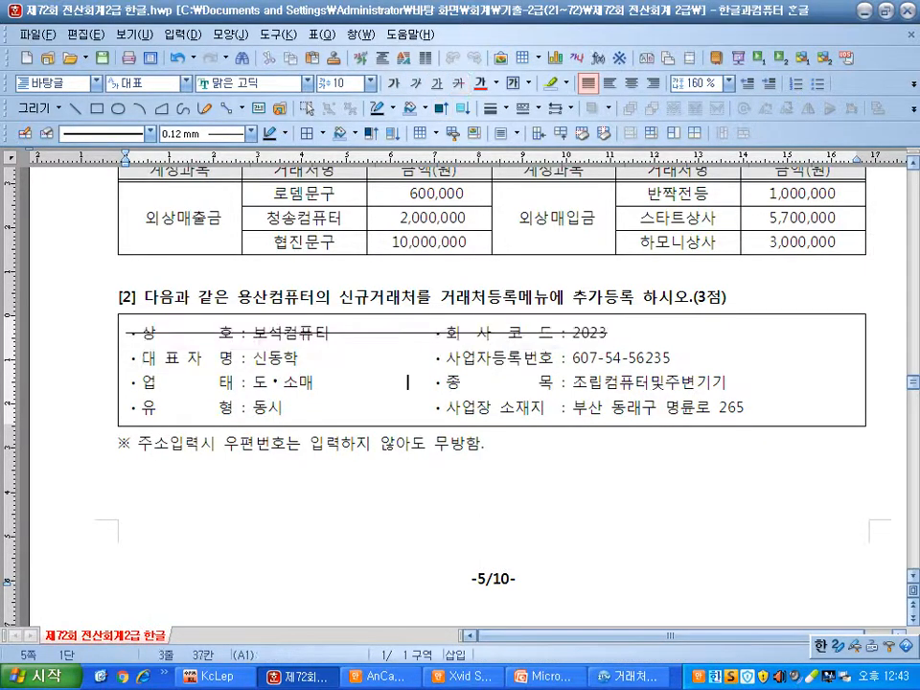
# Copy the representative's name from the exam document into 대표자성명 for 보석컴퓨터 in KcLep
pyautogui.moveTo(253, 359); pyautogui.dragTo(299, 360)
pyautogui.hotkey('ctrl', 'c')
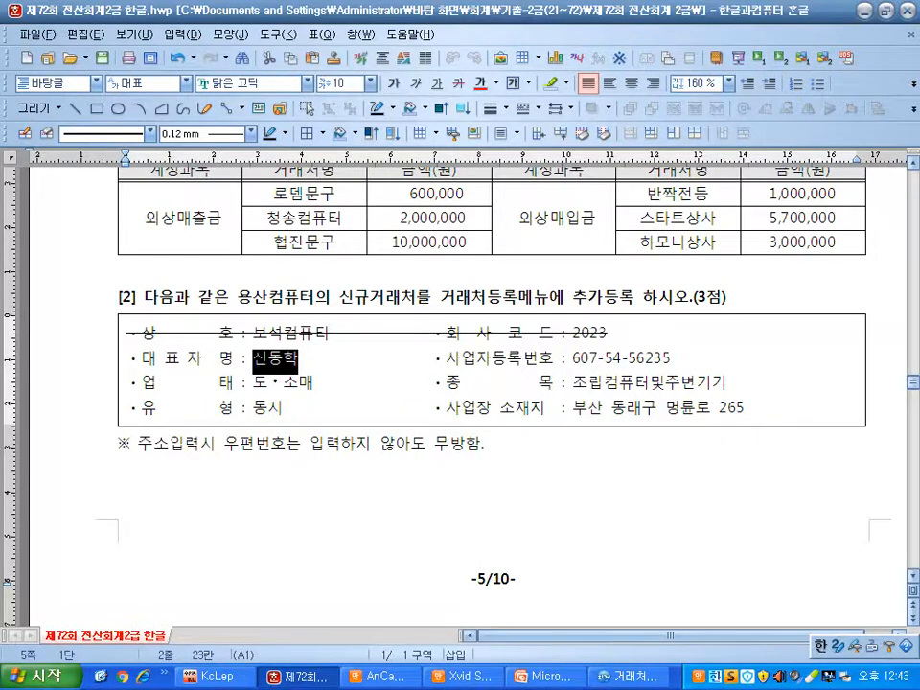
pyautogui.hotkey('alt', 'Tab')
pyautogui.click(594, 169)
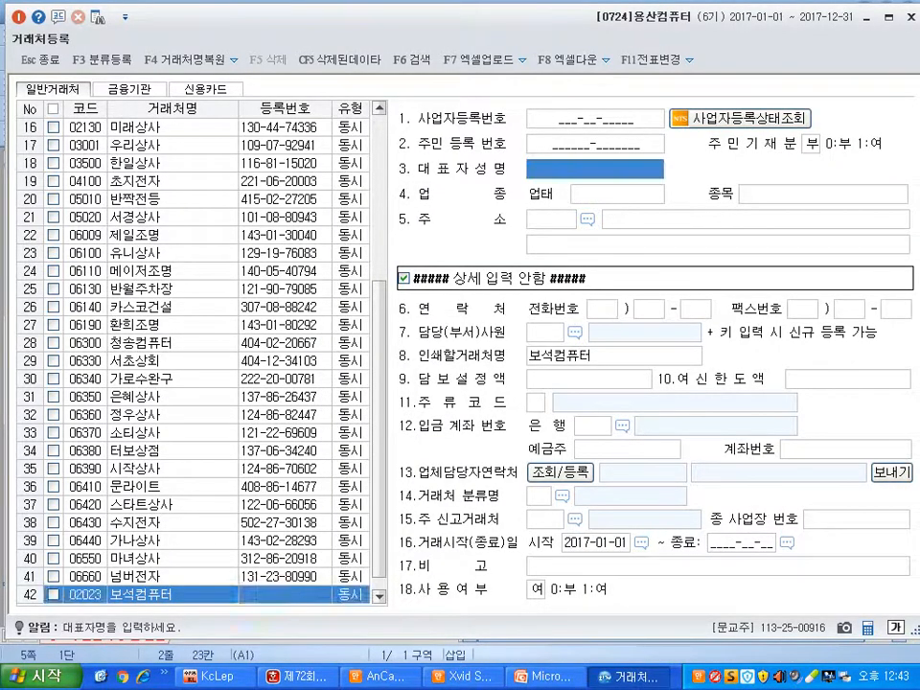
pyautogui.hotkey('ctrl', 'v')
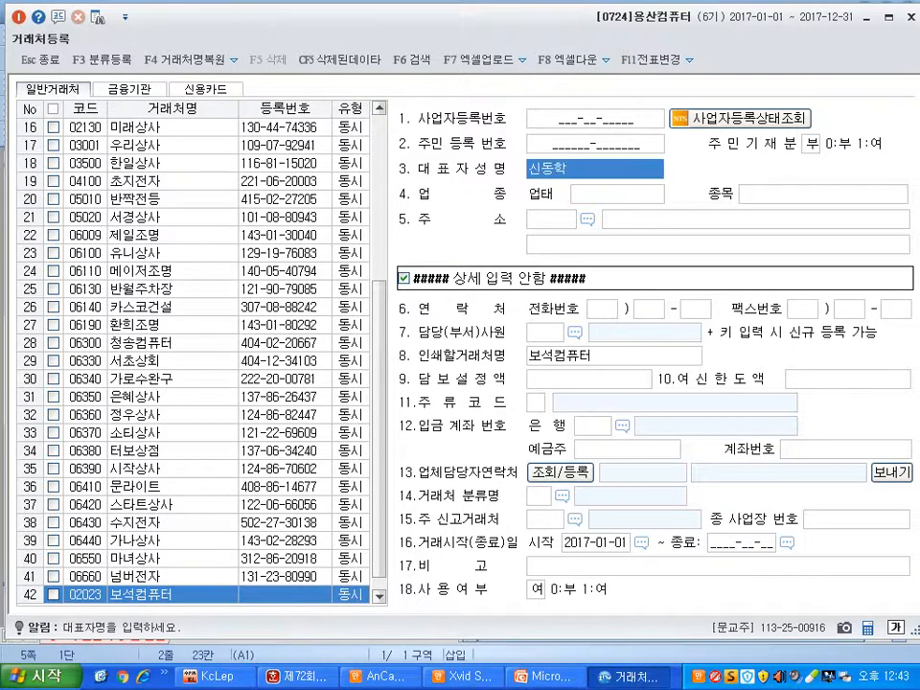
# Copy the business registration number from the exam document into 사업자등록번호 for 보석컴퓨터 in KcLep
pyautogui.hotkey('alt', 'Tab')
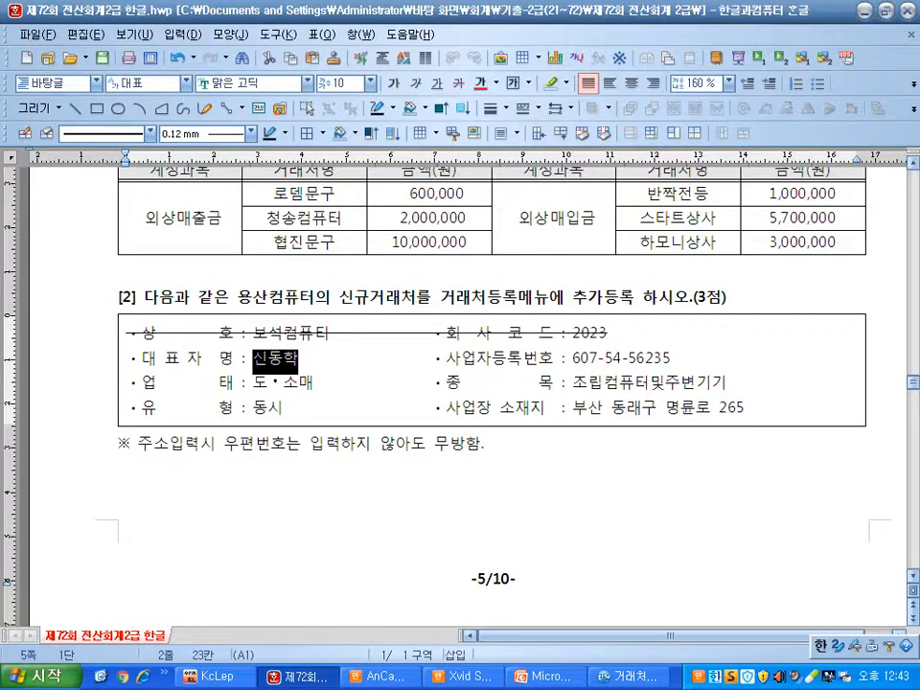
pyautogui.doubleClick(622, 359)
pyautogui.hotkey('ctrl', 'c')
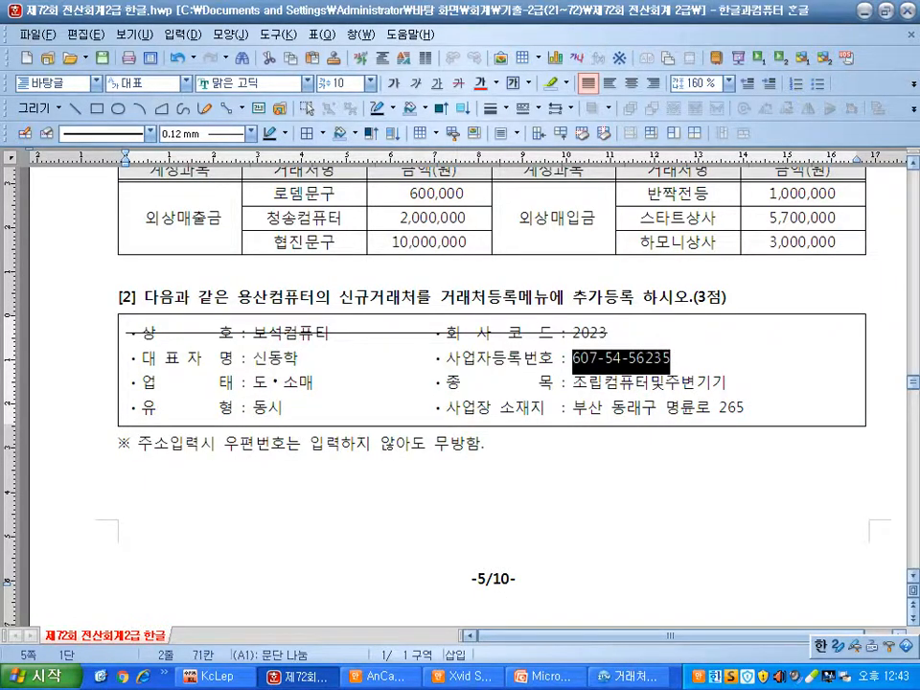
pyautogui.hotkey('alt', 'Tab')
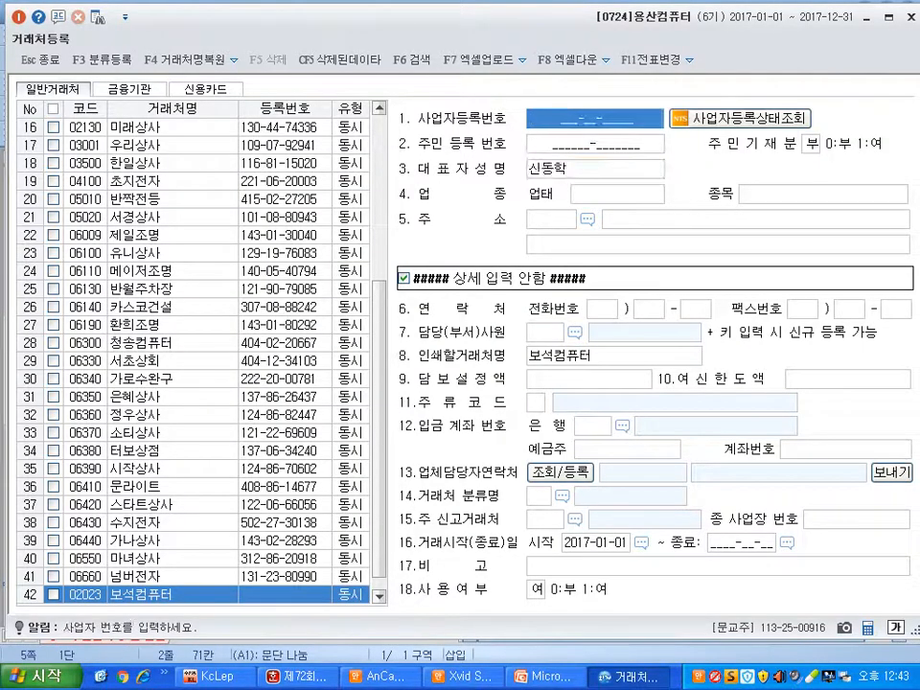
pyautogui.hotkey('ctrl', 'v')
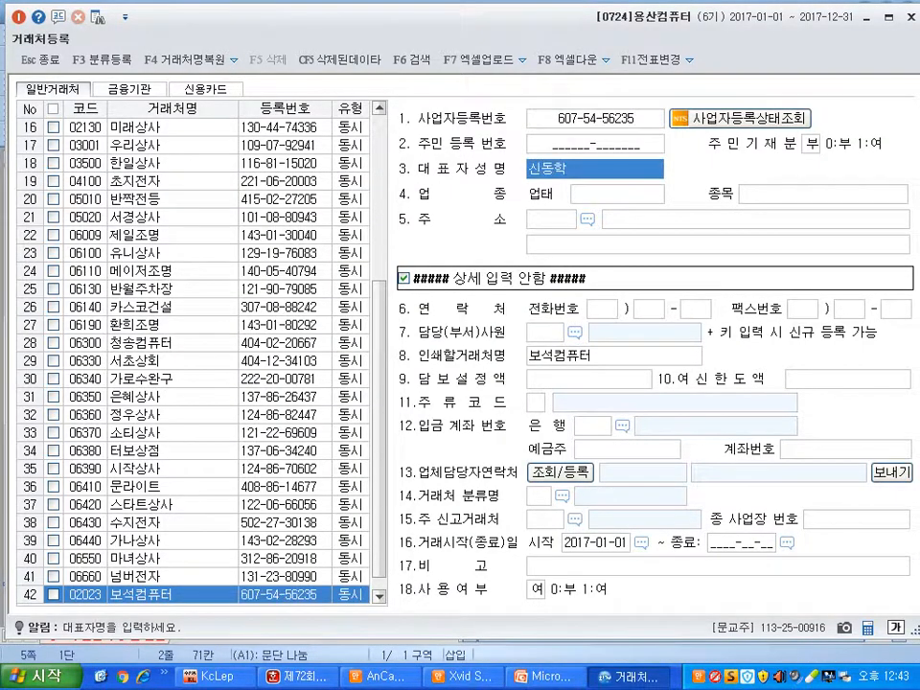
pyautogui.click(595, 119)
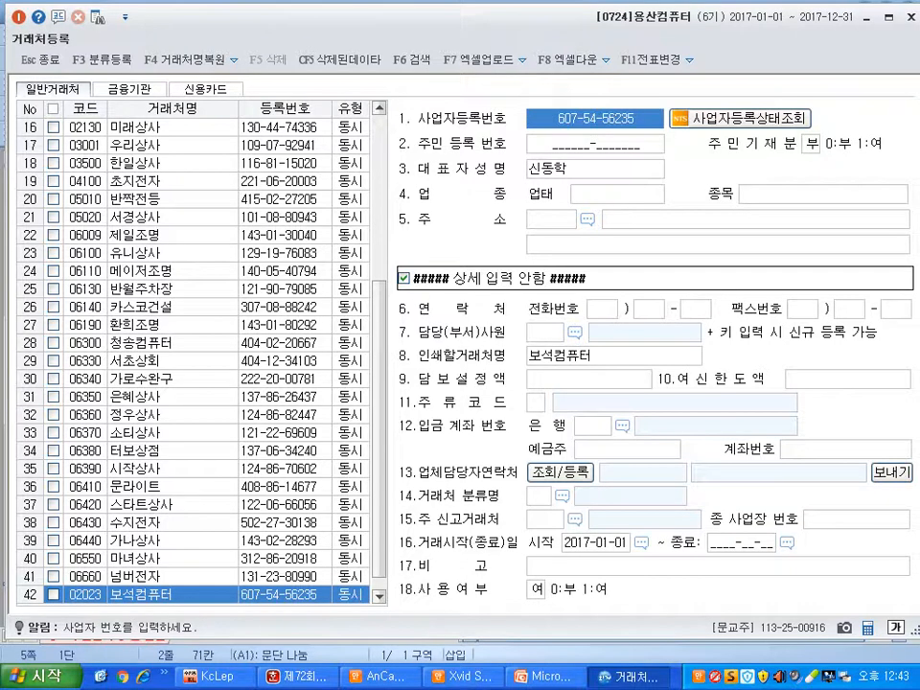
pyautogui.press('Return')
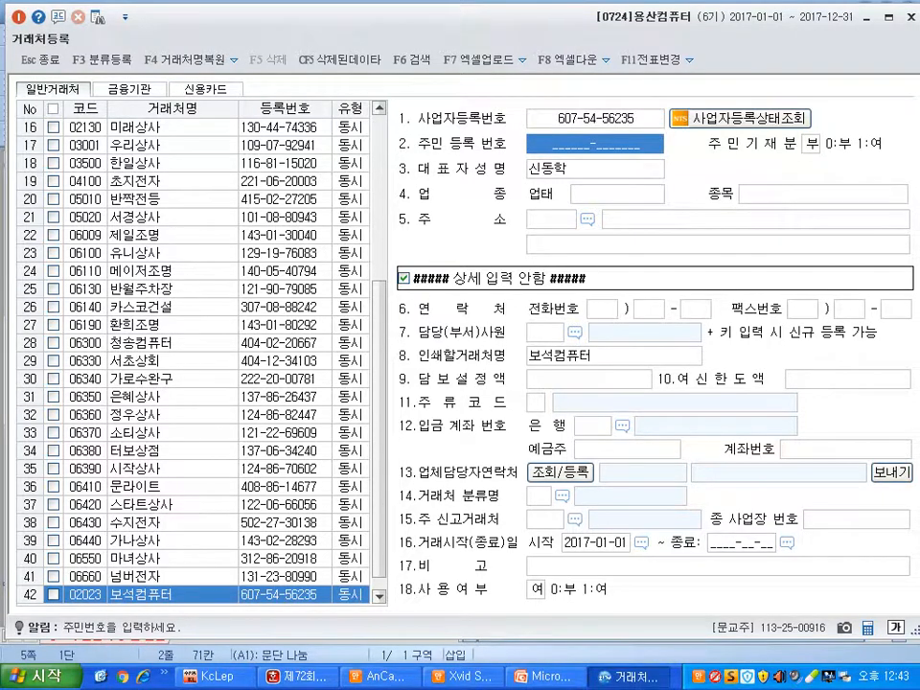
pyautogui.press('Up')
pyautogui.press('Down')
pyautogui.press('Up')
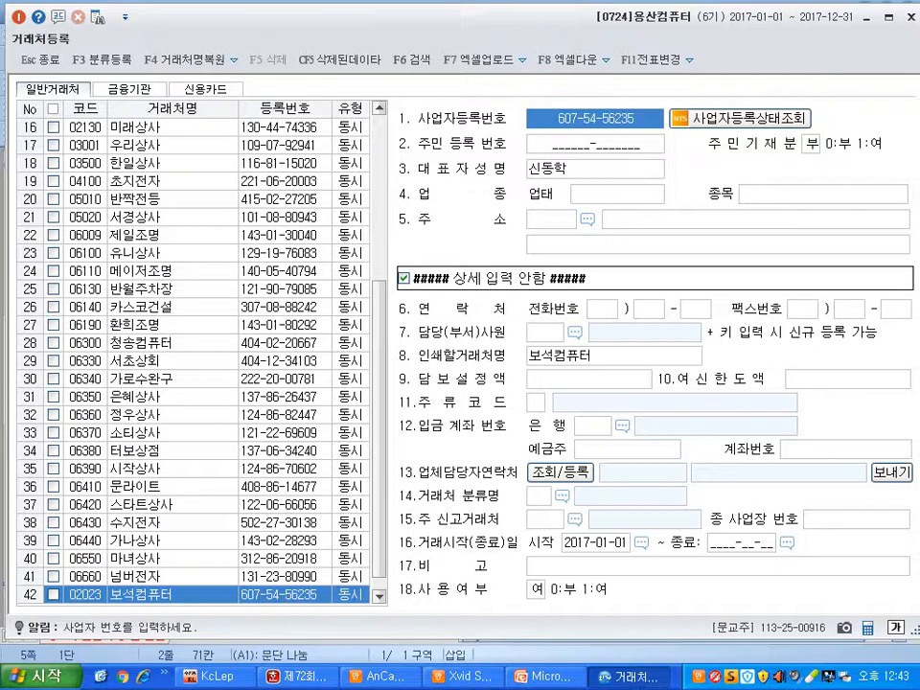
pyautogui.press('Down')
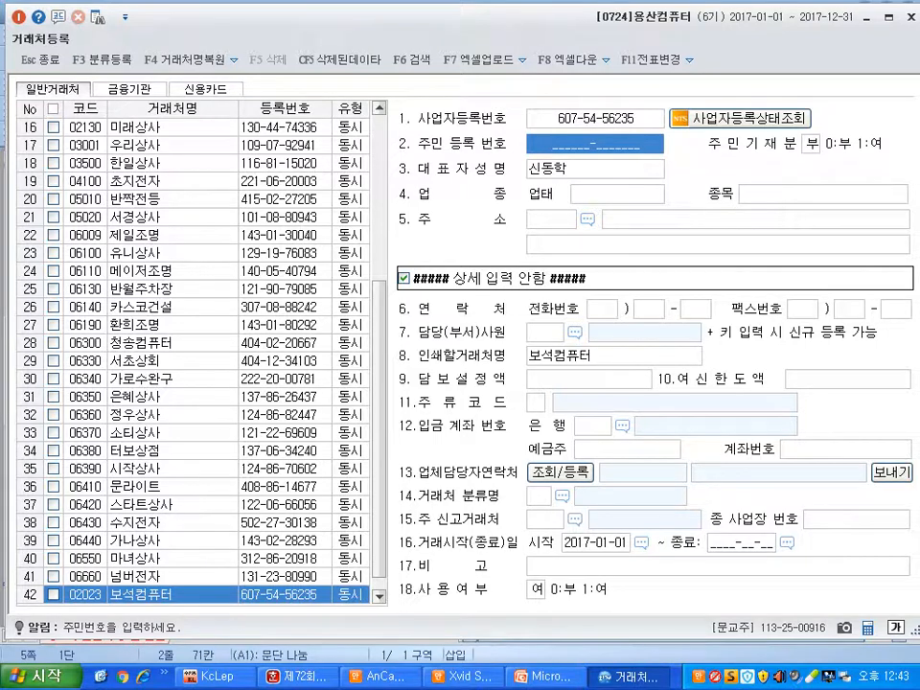
# Switch to the exam document and strike through the 대표자명 and 사업자등록번호 line of item [2]
pyautogui.hotkey('alt', 'Tab')
pyautogui.moveTo(128, 359); pyautogui.dragTo(674, 359)
pyautogui.click(458, 82)
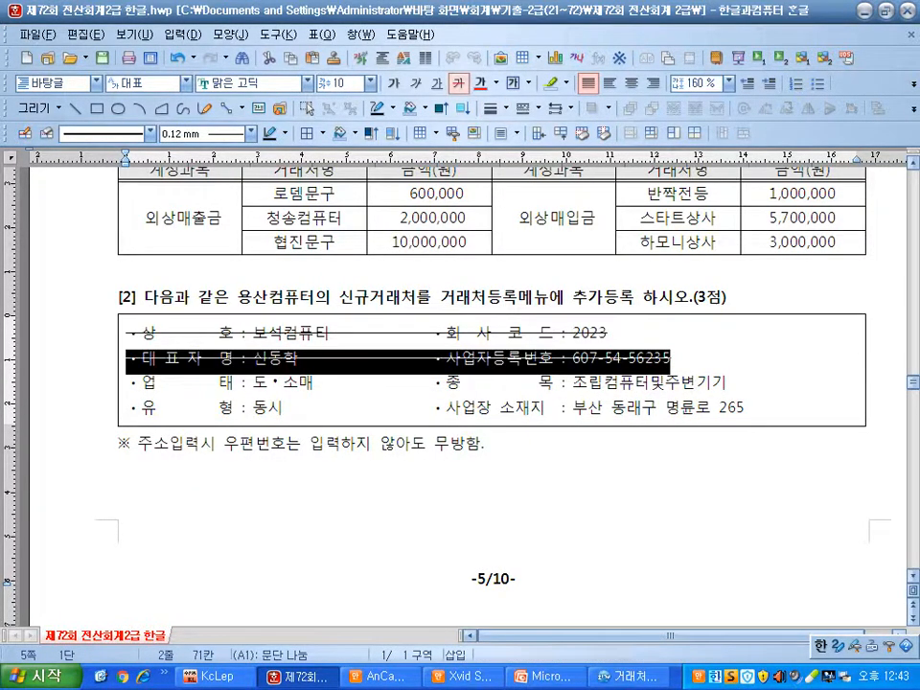
# Copy 도·소매 from the exam document into 업태 for 보석컴퓨터 in KcLep
pyautogui.moveTo(253, 383); pyautogui.dragTo(314, 383)
pyautogui.hotkey('ctrl', 'c')
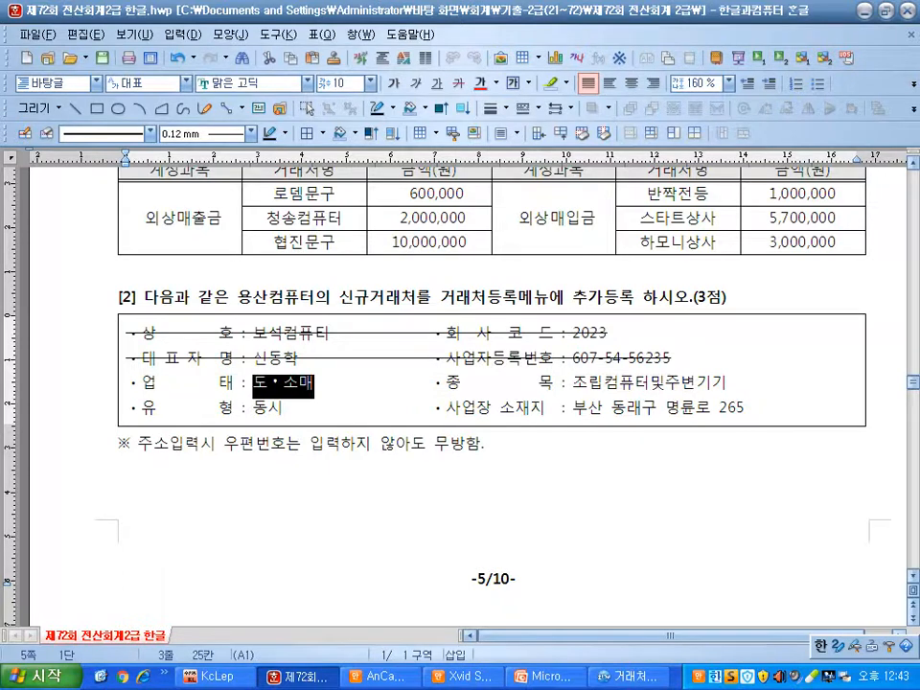
pyautogui.hotkey('alt', 'Tab')
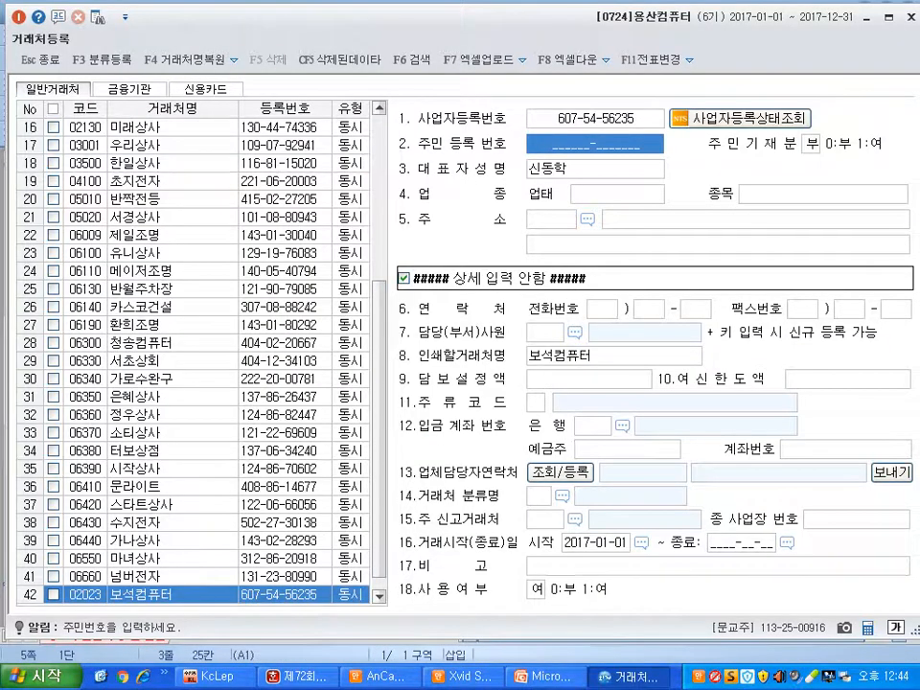
pyautogui.click(616, 194)
pyautogui.hotkey('ctrl', 'v')
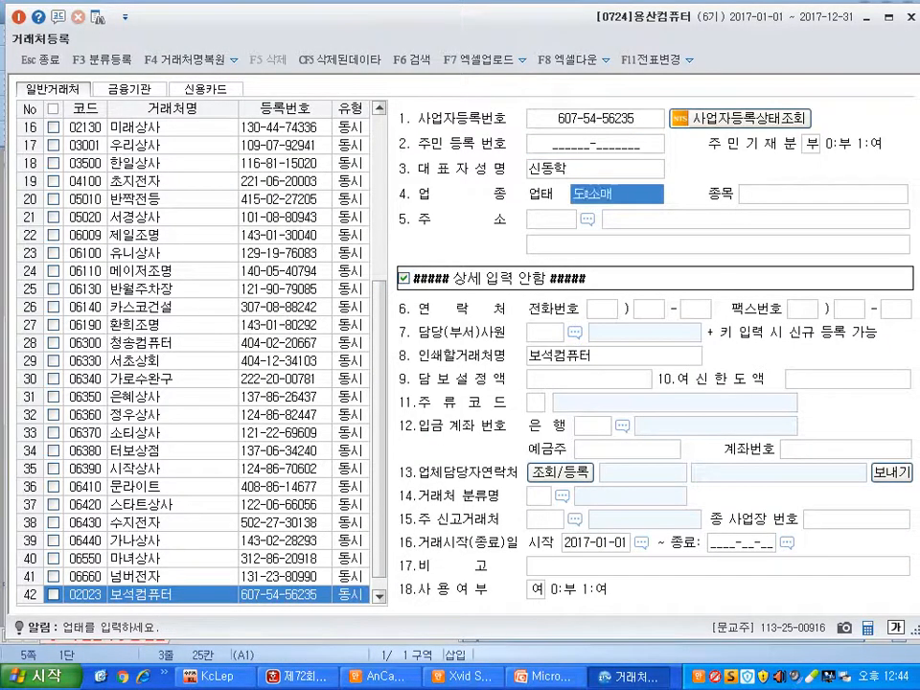
# Copy 조립컴퓨터및주변기기 from the exam document into 종목 for 보석컴퓨터 in KcLep
pyautogui.hotkey('alt', 'Tab')
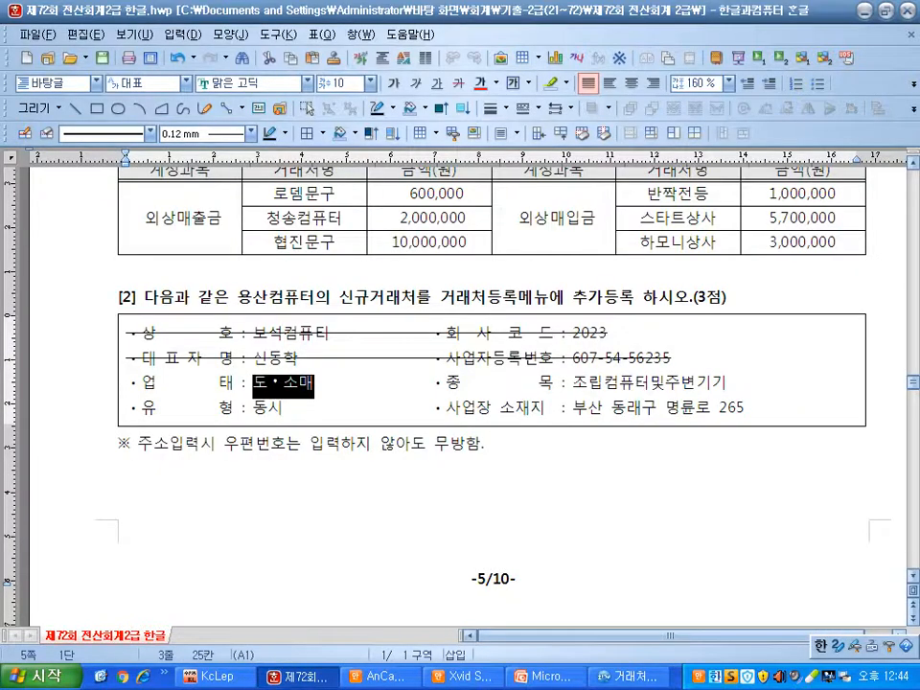
pyautogui.press('Escape')
pyautogui.hotkey('shift', 'End')
pyautogui.hotkey('ctrl', 'c')
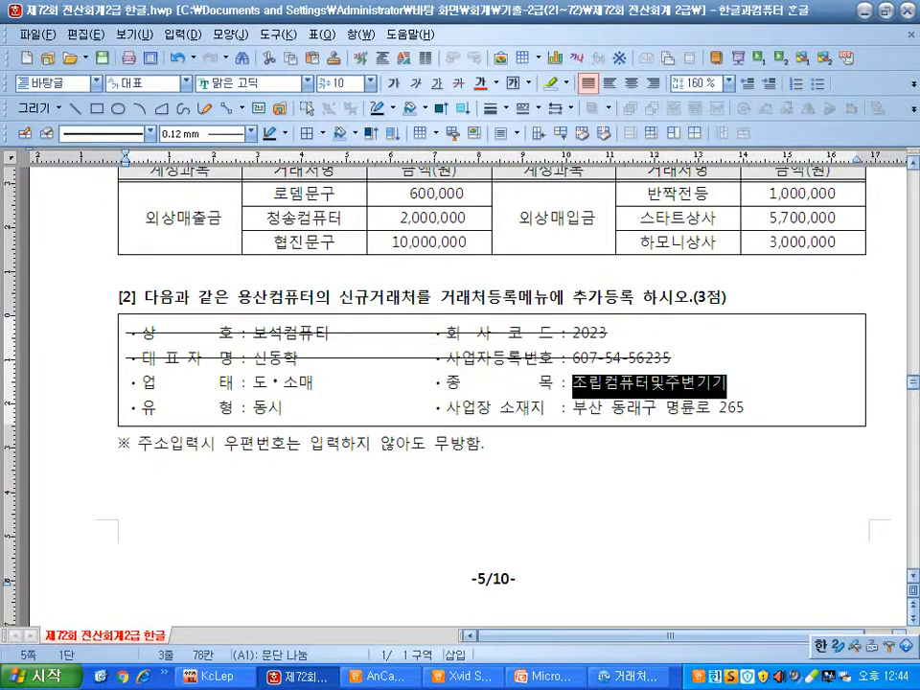
pyautogui.hotkey('alt', 'Tab')
pyautogui.press('Return')
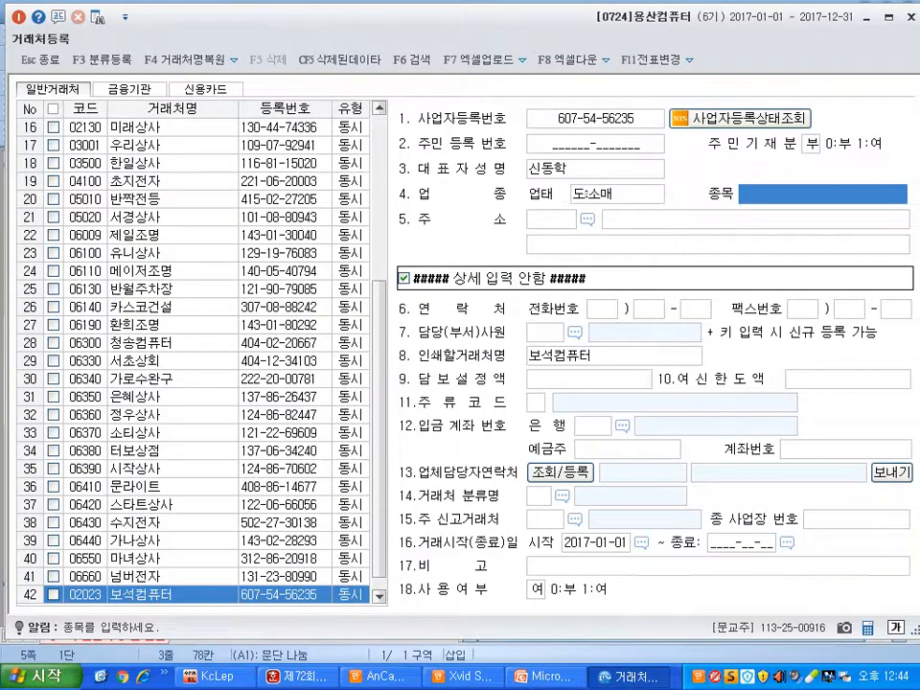
pyautogui.hotkey('ctrl', 'v')
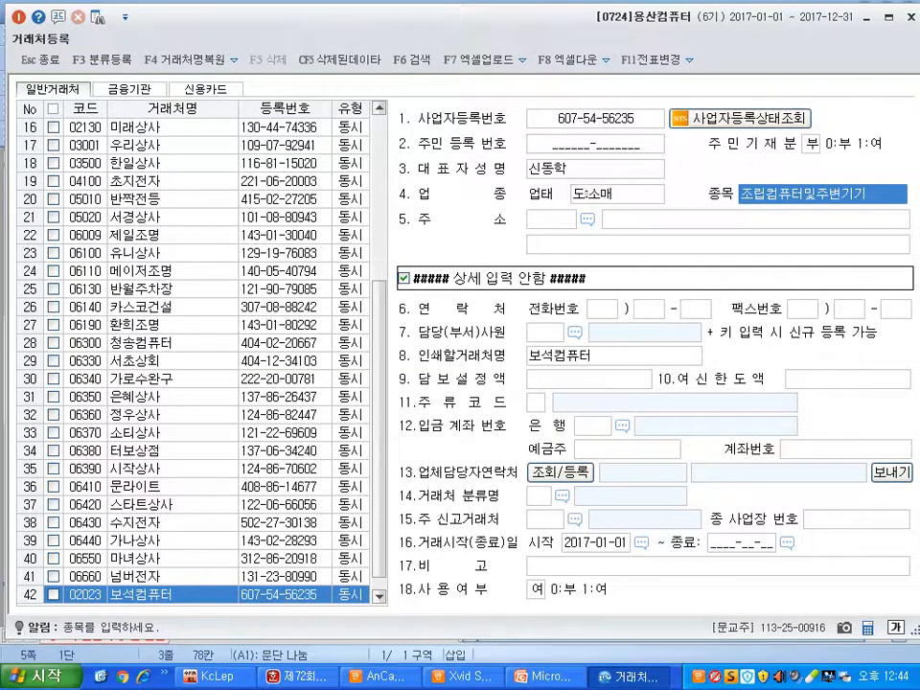
# Switch to the exam document and strike through the 업태 and 종목 line of item [2]
pyautogui.hotkey('alt', 'Tab')
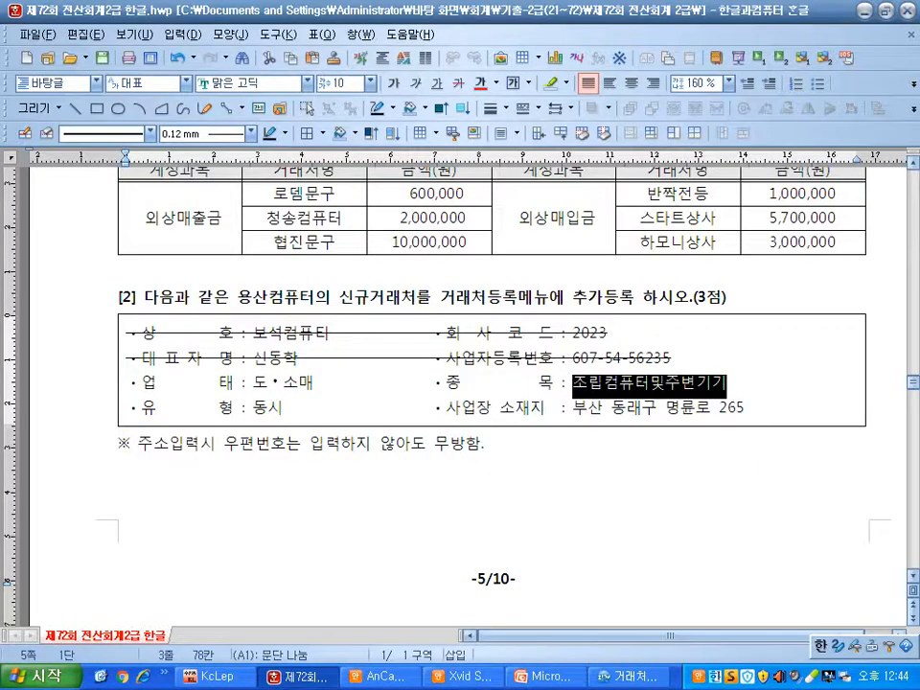
pyautogui.press('Home')
pyautogui.hotkey('shift', 'End')
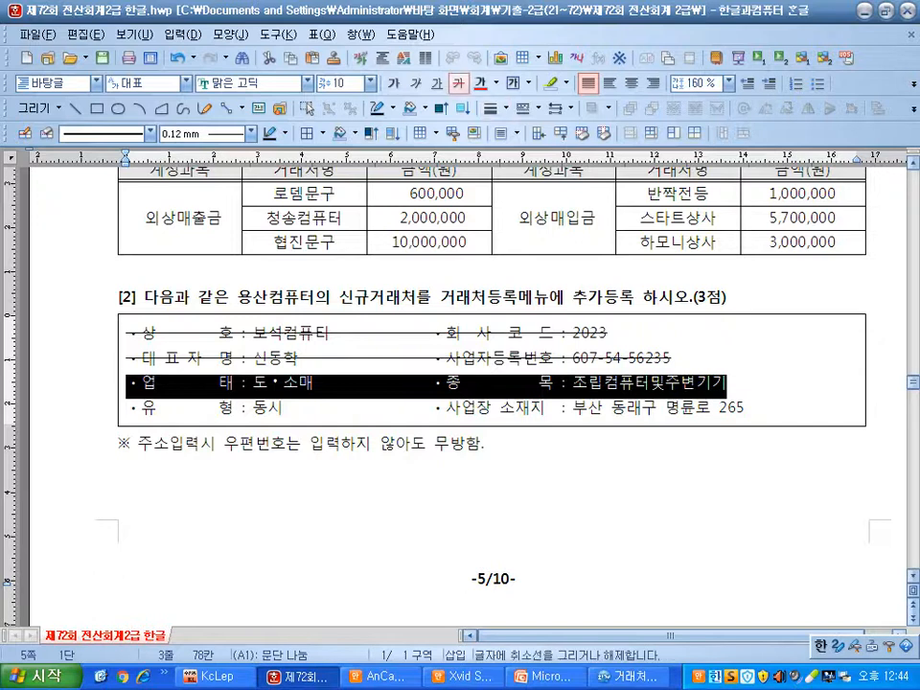
pyautogui.click(459, 82)
# Strike through 동시 in the exam document and confirm 3:동시 as the 유형 of 보석컴퓨터 in KcLep
pyautogui.doubleClick(267, 409)
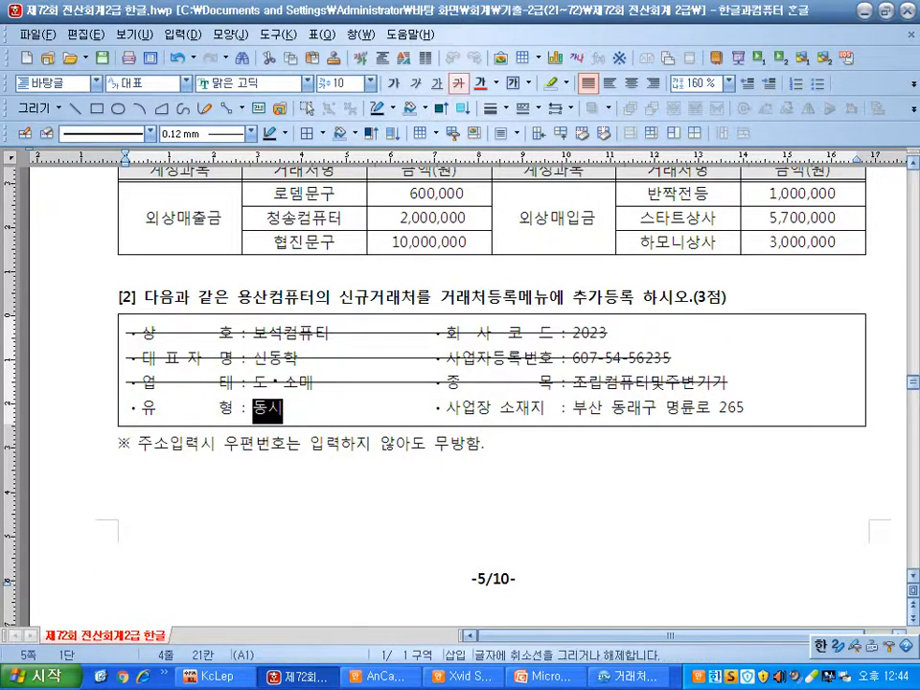
pyautogui.hotkey('alt', 'Tab')
pyautogui.click(350, 594)
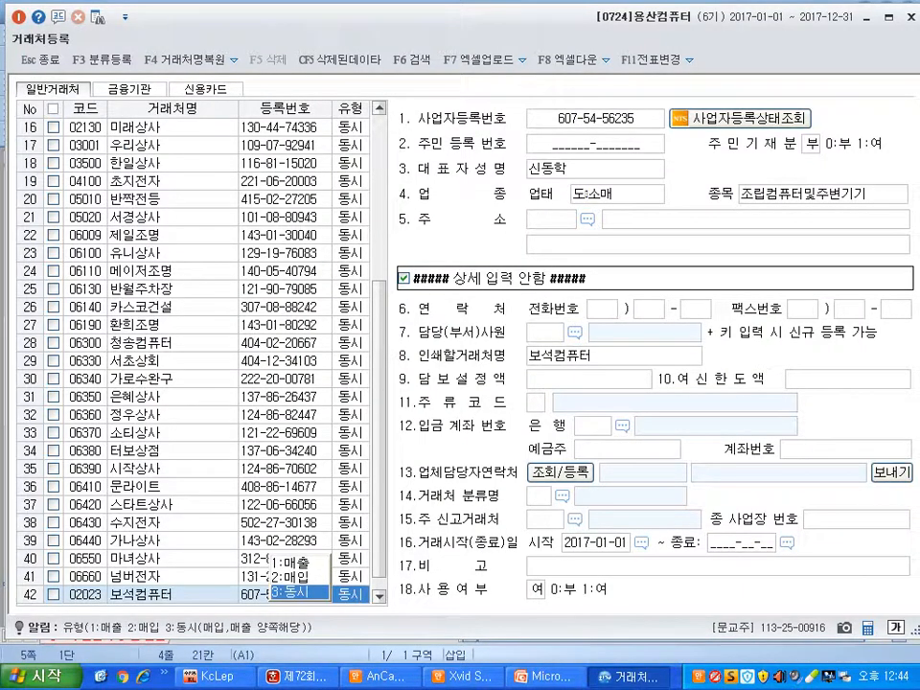
pyautogui.press('Return')
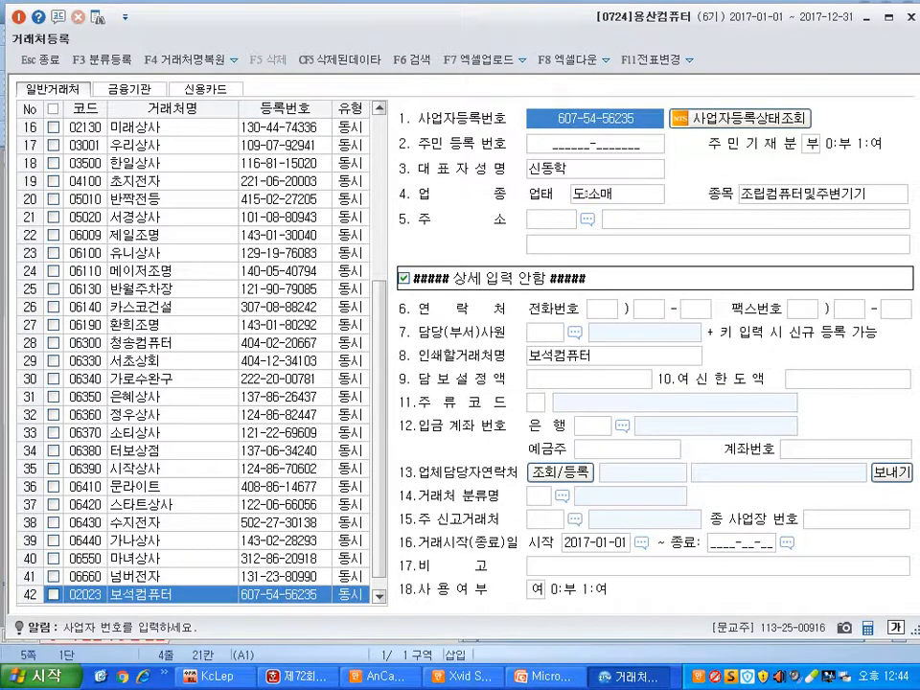
# Copy the business address from the exam document into 주소 for 보석컴퓨터 in KcLep
pyautogui.hotkey('alt', 'Tab')
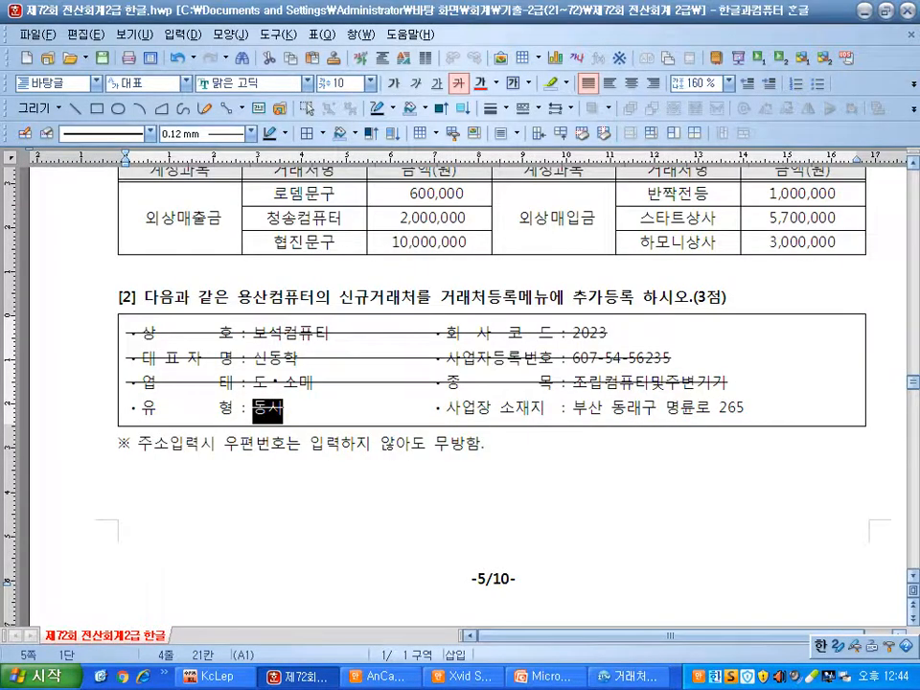
pyautogui.moveTo(573, 407); pyautogui.dragTo(745, 409)
pyautogui.hotkey('ctrl', 'c')
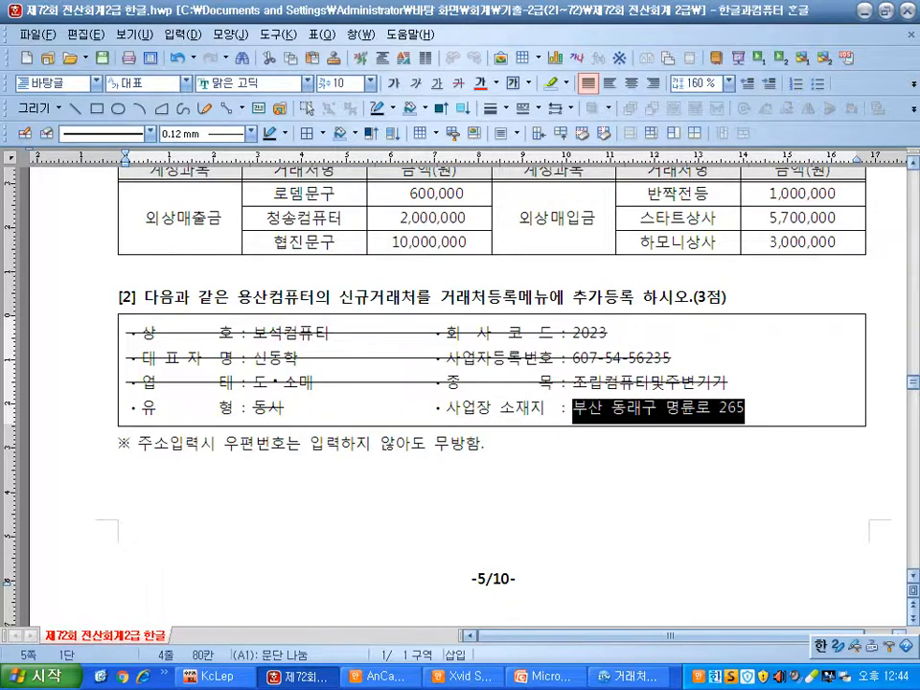
pyautogui.hotkey('alt', 'Tab')
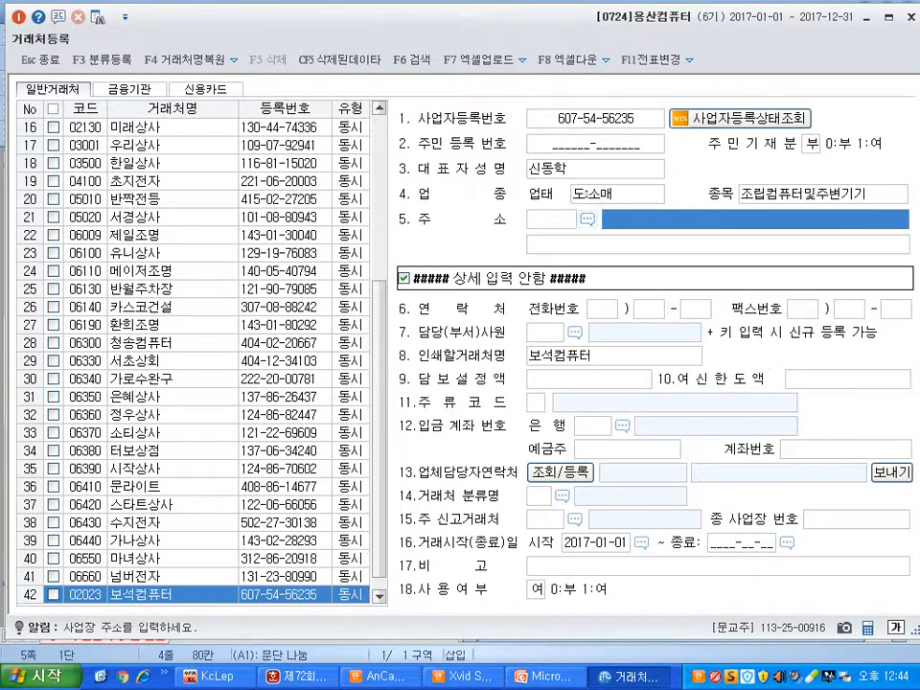
pyautogui.hotkey('ctrl', 'v')
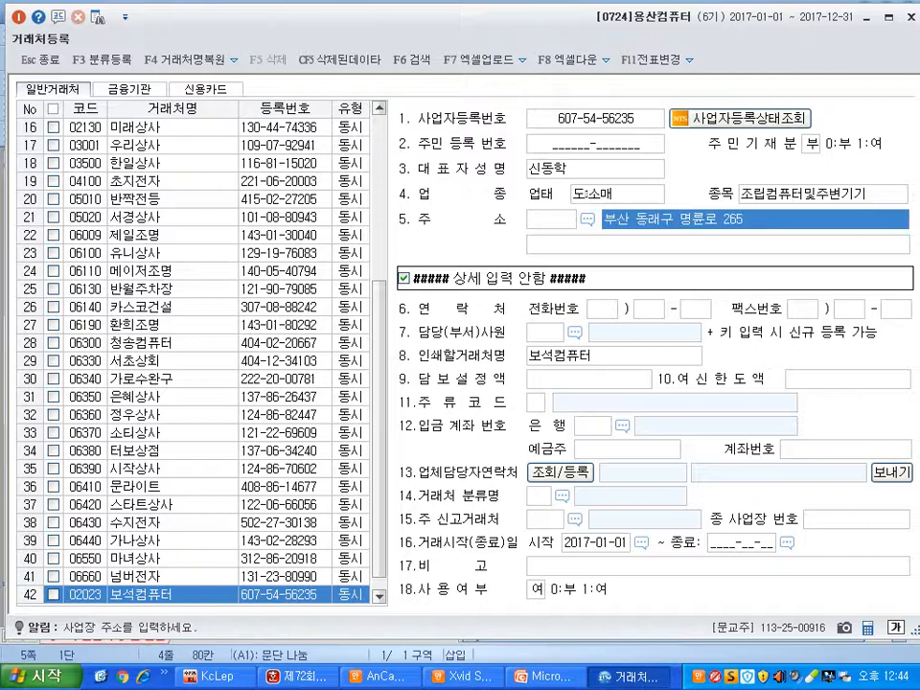
# Strike through the note about omitting the 우편번호 below item [2] in the exam document
pyautogui.hotkey('alt', 'Tab')
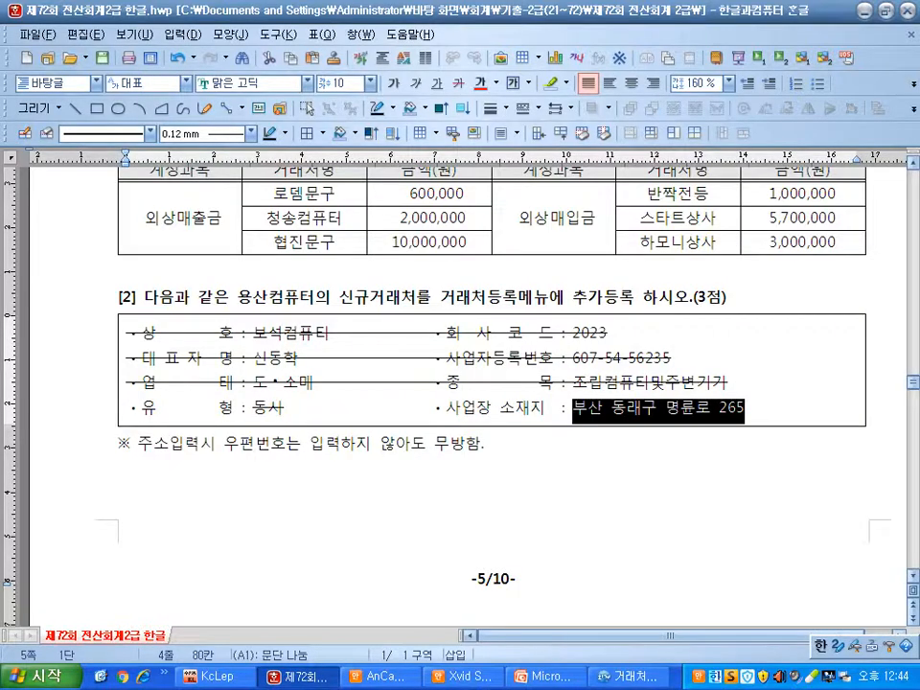
pyautogui.moveTo(119, 445)
pyautogui.mouseDown()
pyautogui.moveTo(484, 445)
pyautogui.moveTo(117, 444)
pyautogui.mouseUp()
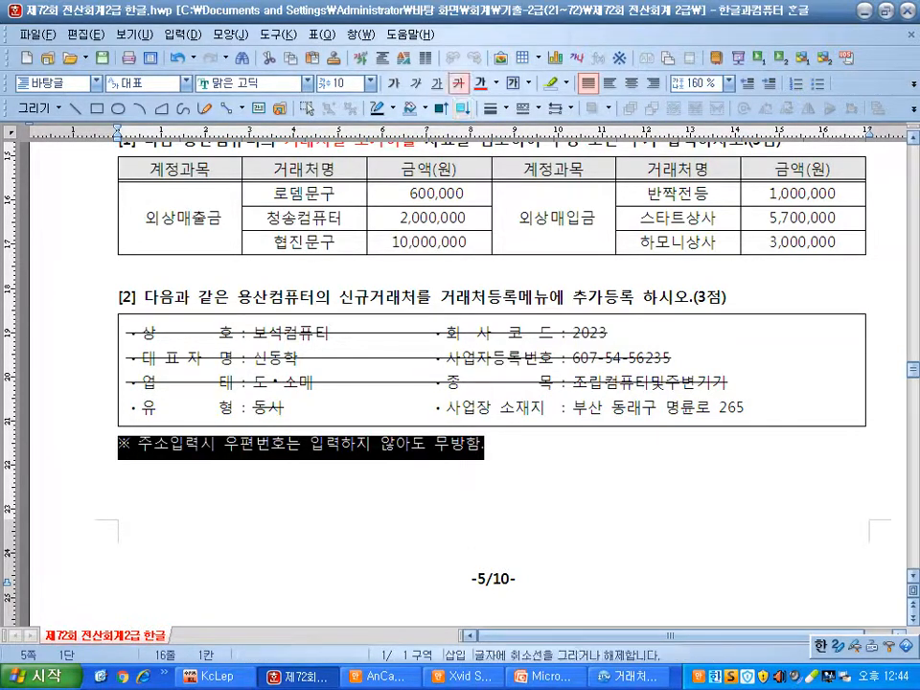
pyautogui.click(459, 83)
pyautogui.click(396, 445)
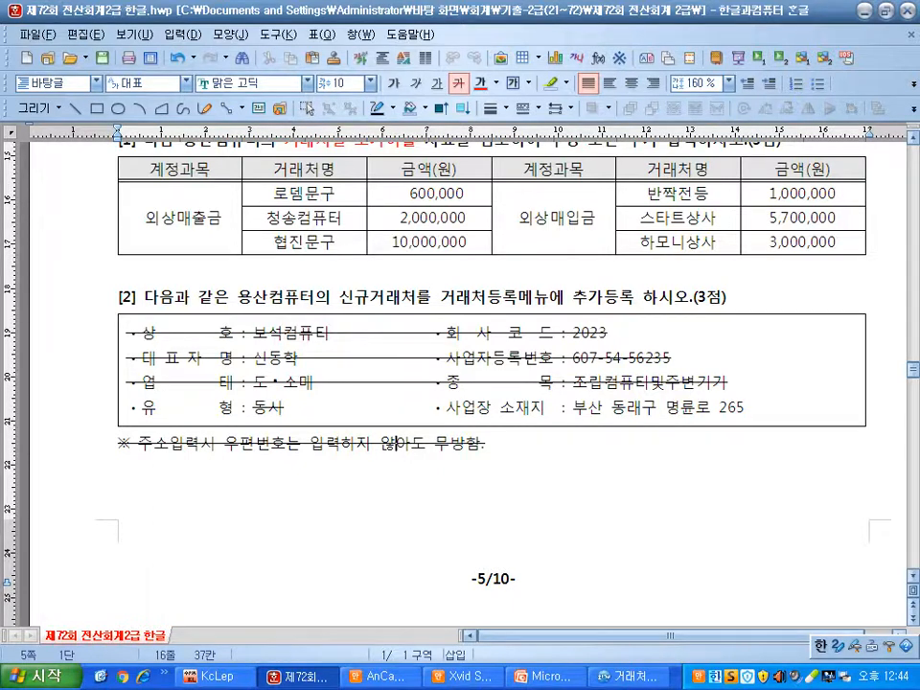
pyautogui.moveTo(119, 445); pyautogui.dragTo(487, 446)
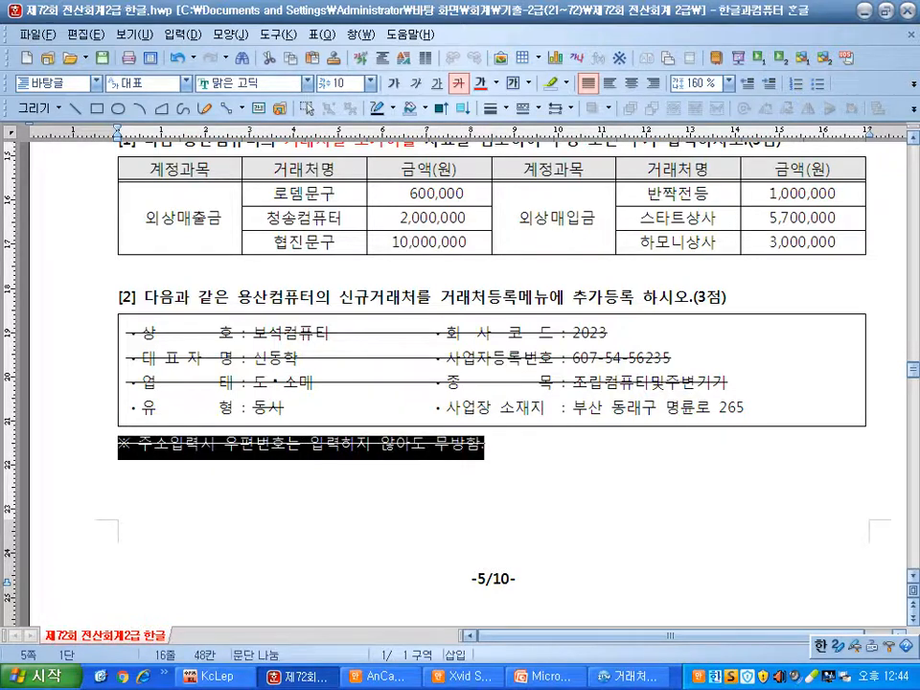
pyautogui.press('Escape')
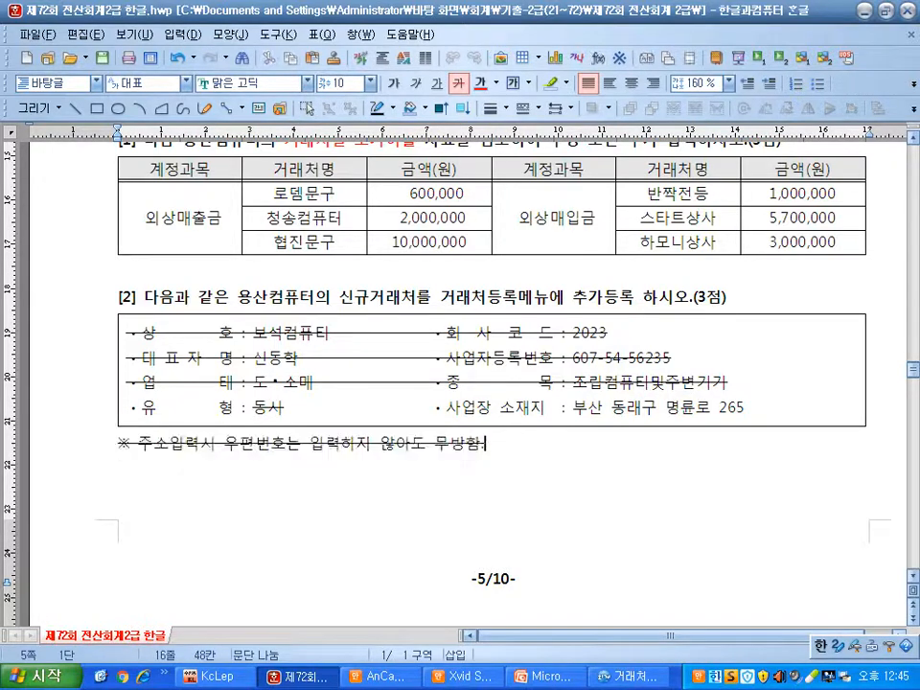
# Switch to KcLep and confirm the 주소 entry of 보석컴퓨터
pyautogui.hotkey('alt', 'Tab')
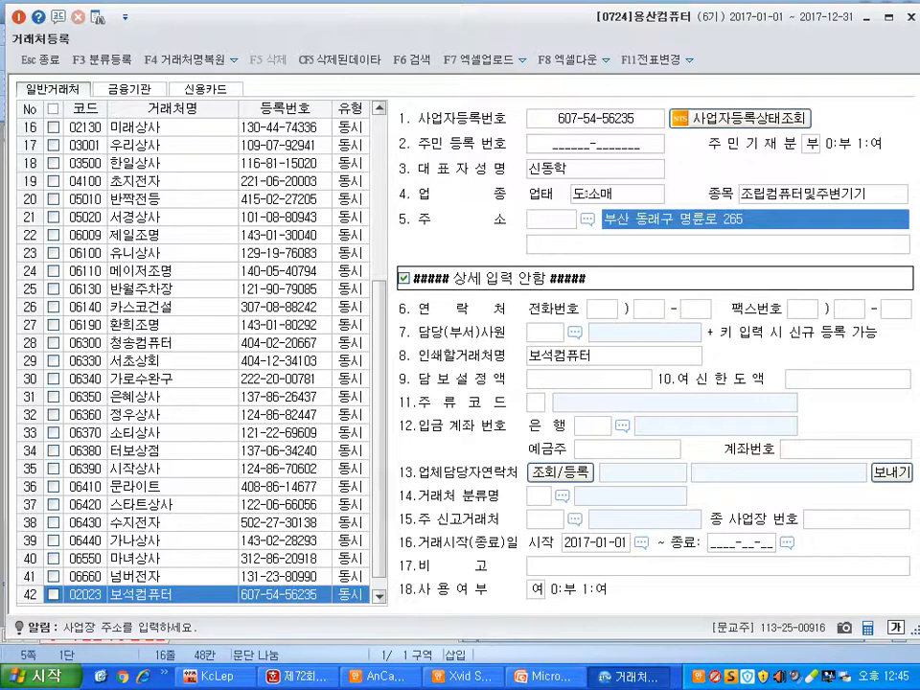
pyautogui.press('End')
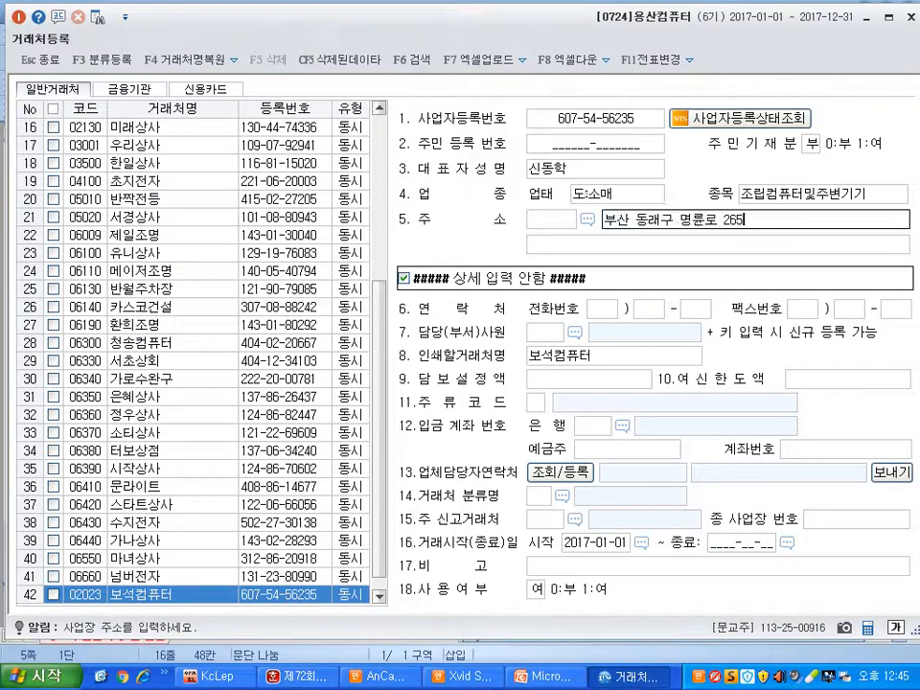
pyautogui.press('Return')
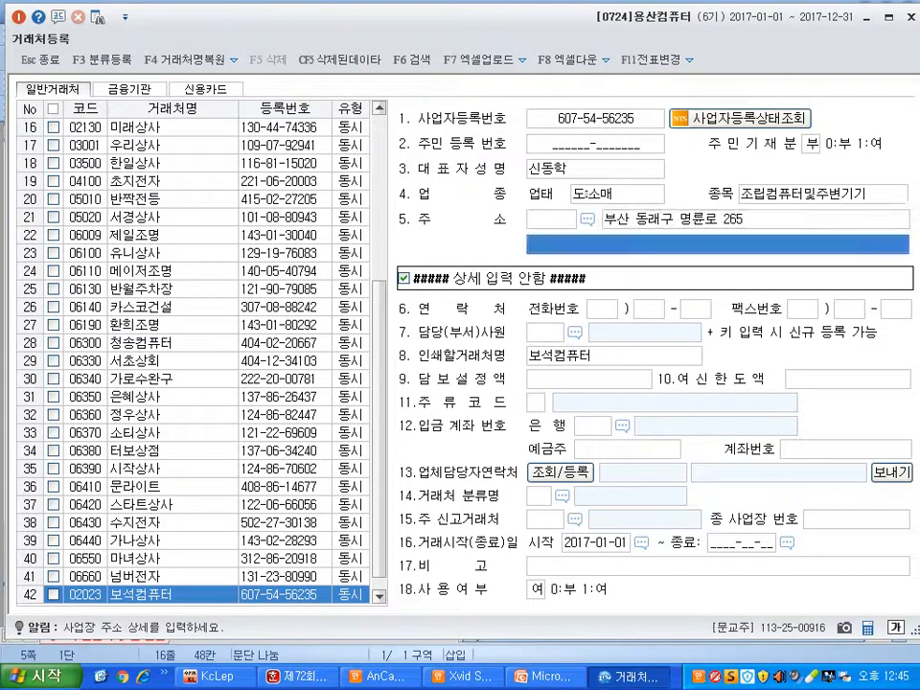
pyautogui.press('Up')
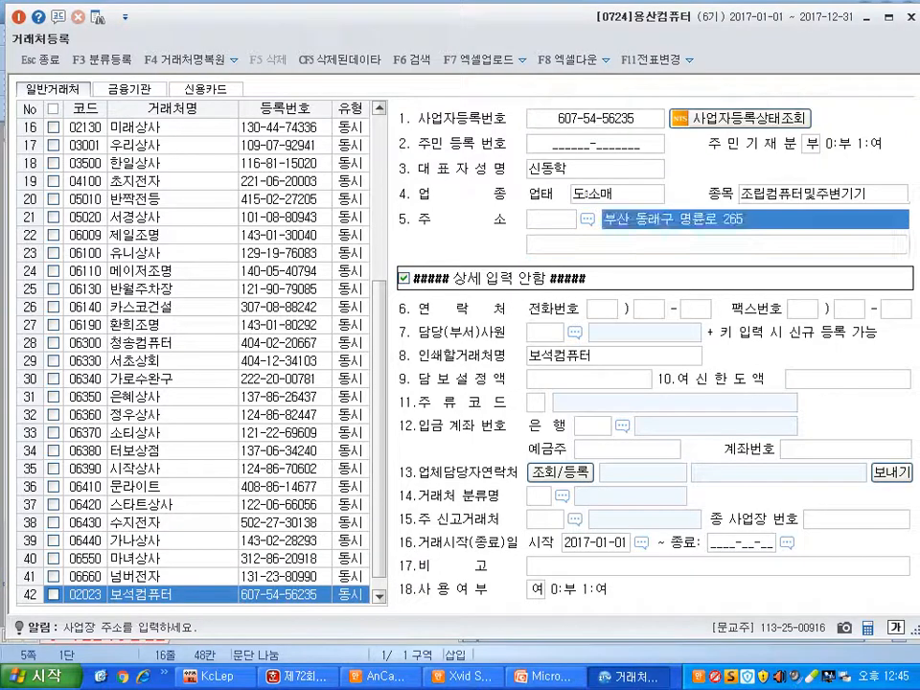
# Switch to the exam document and strike through the whole 유형 and 사업장 소재지 line of item [2]
pyautogui.hotkey('alt', 'Tab')
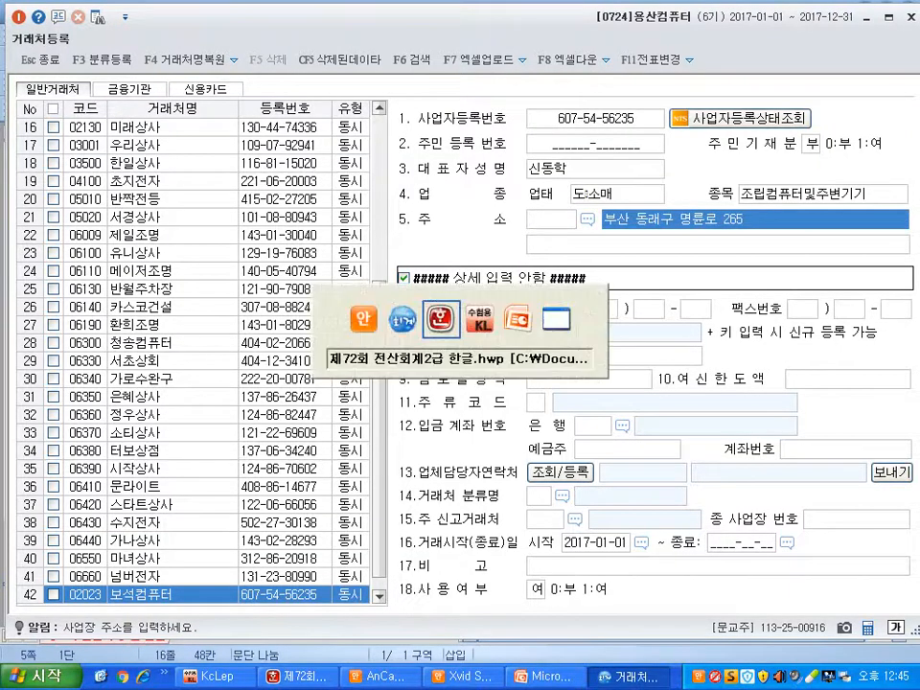
pyautogui.moveTo(127, 408); pyautogui.dragTo(750, 410)
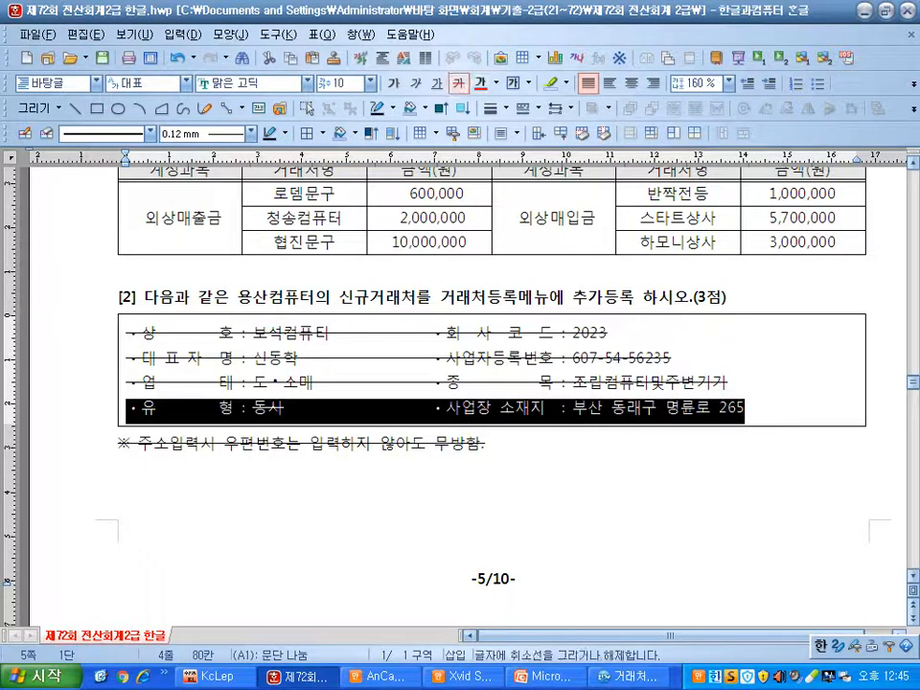
pyautogui.click(459, 84)
pyautogui.click(503, 383)
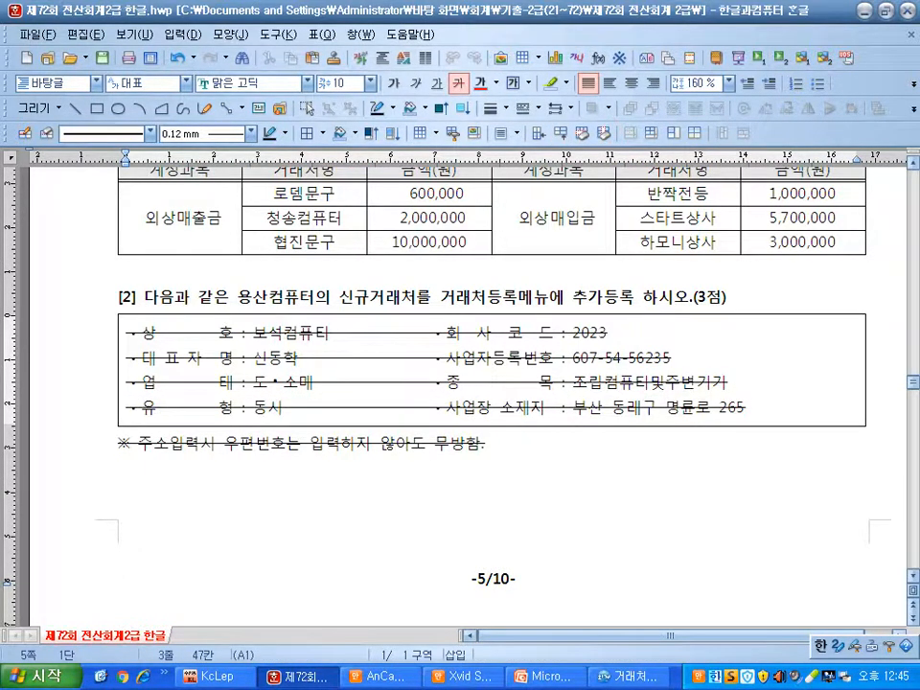
pyautogui.scroll(3, 503, 383)
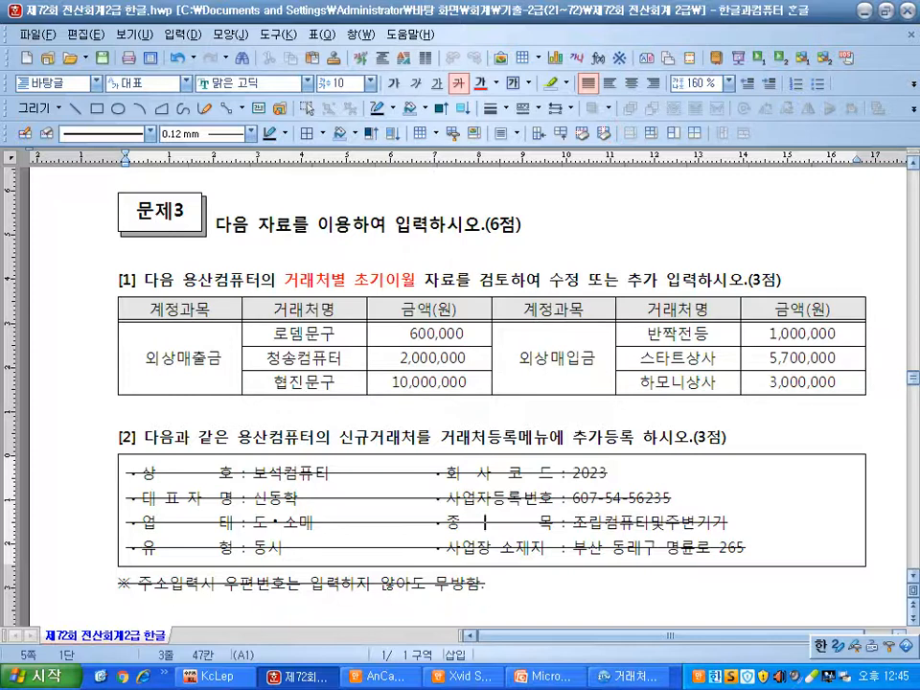
pyautogui.click(374, 381)
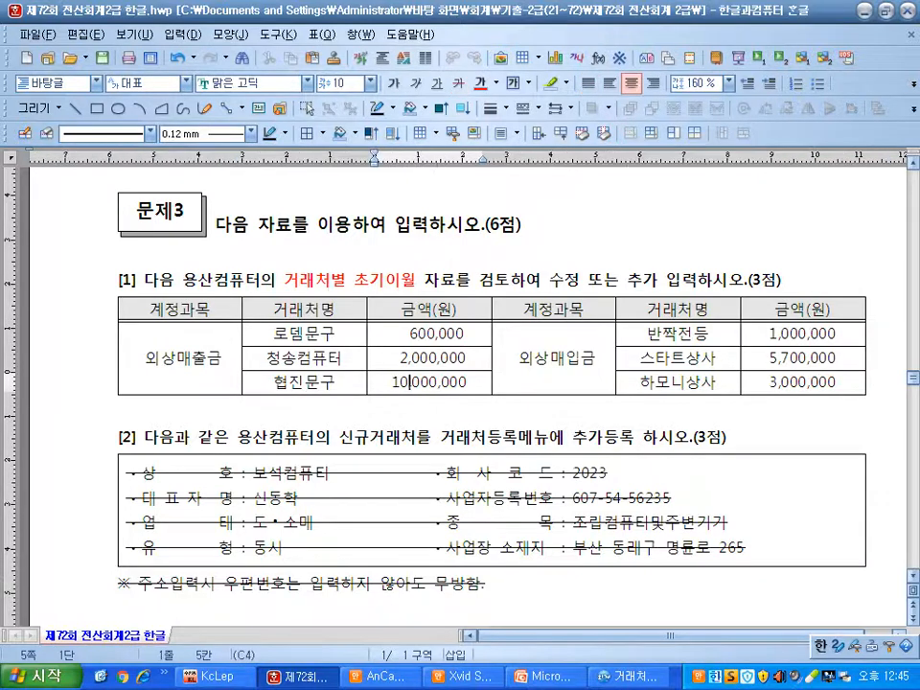